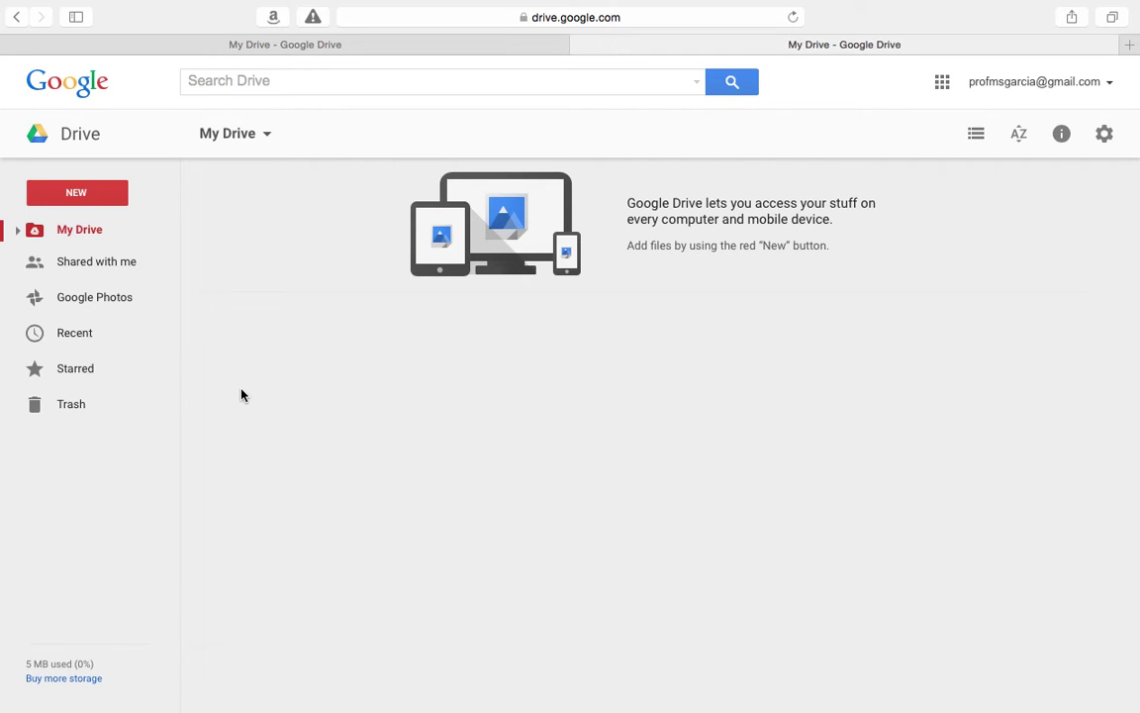
# Create a new Google Docs document and name it "Styles Example".
pyautogui.click(79, 196)
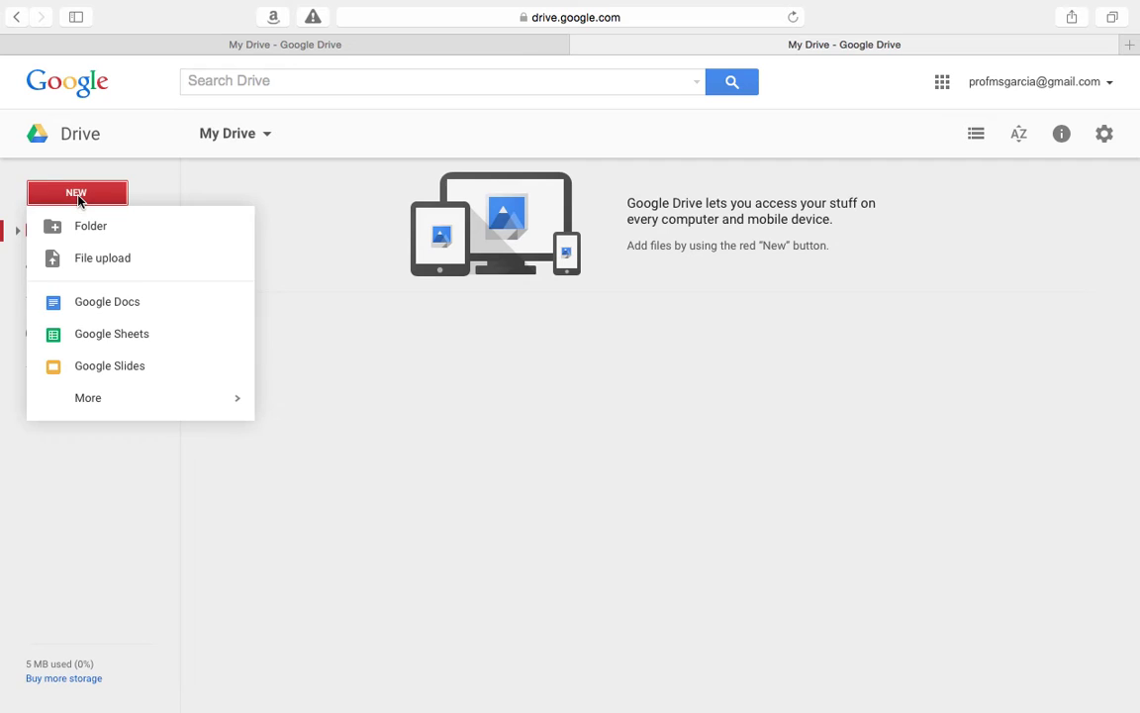
pyautogui.click(105, 299)
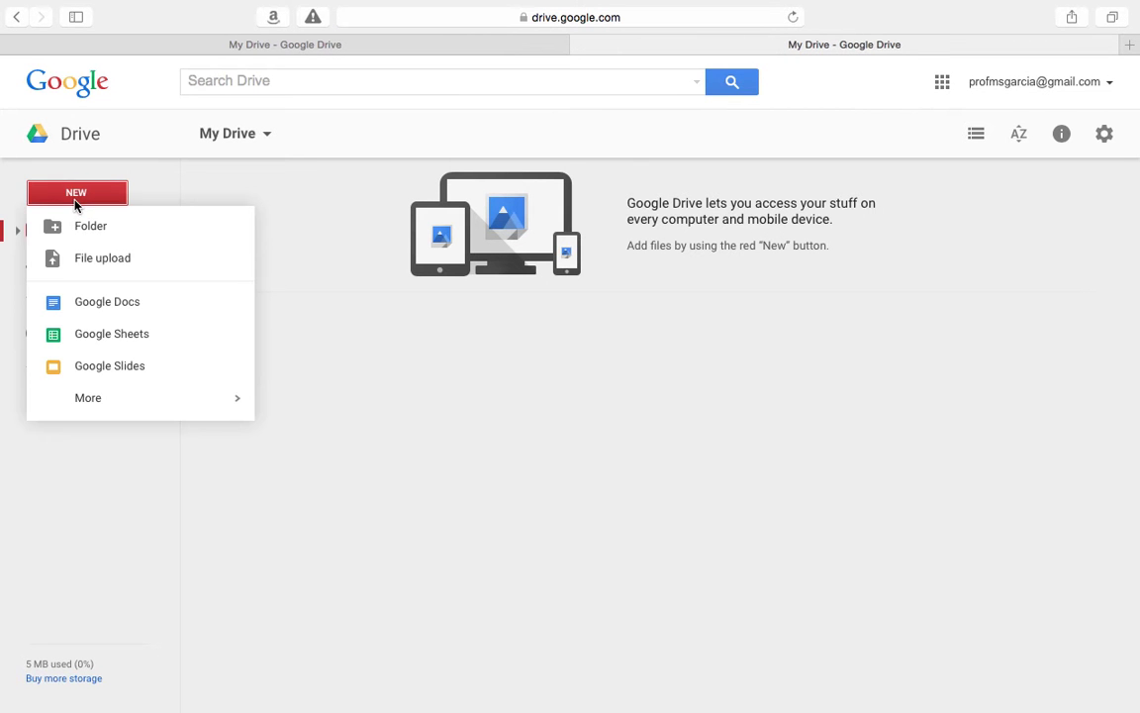
pyautogui.click(114, 302)
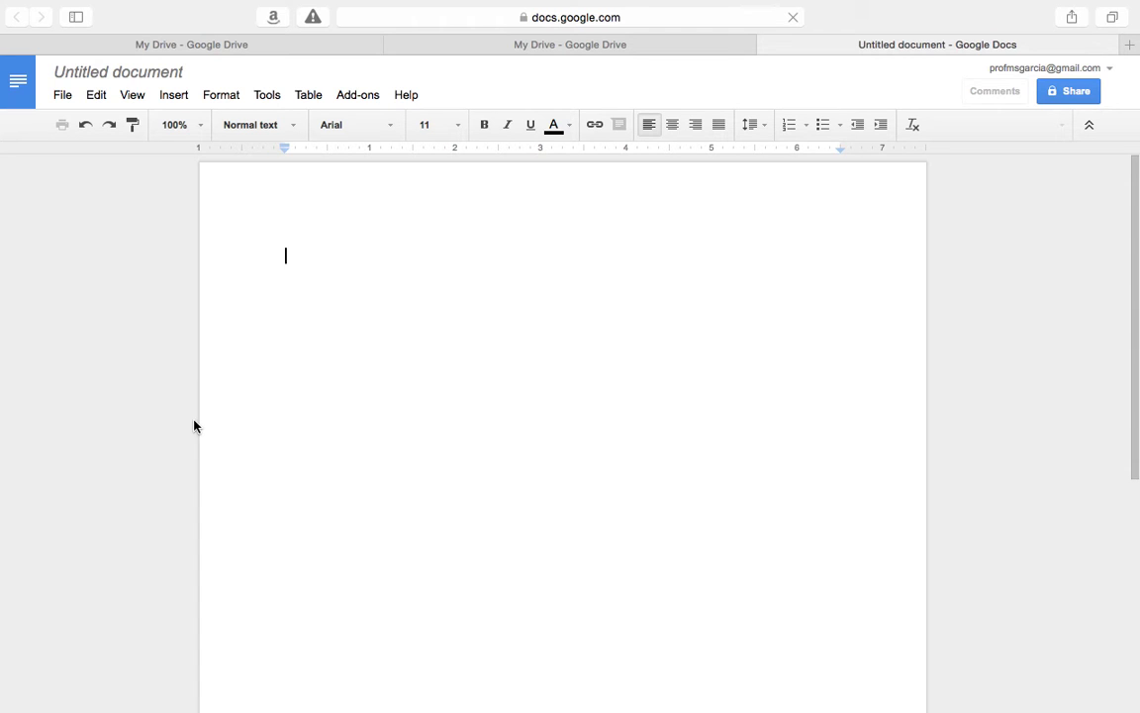
pyautogui.click(120, 75)
pyautogui.write('Sty')
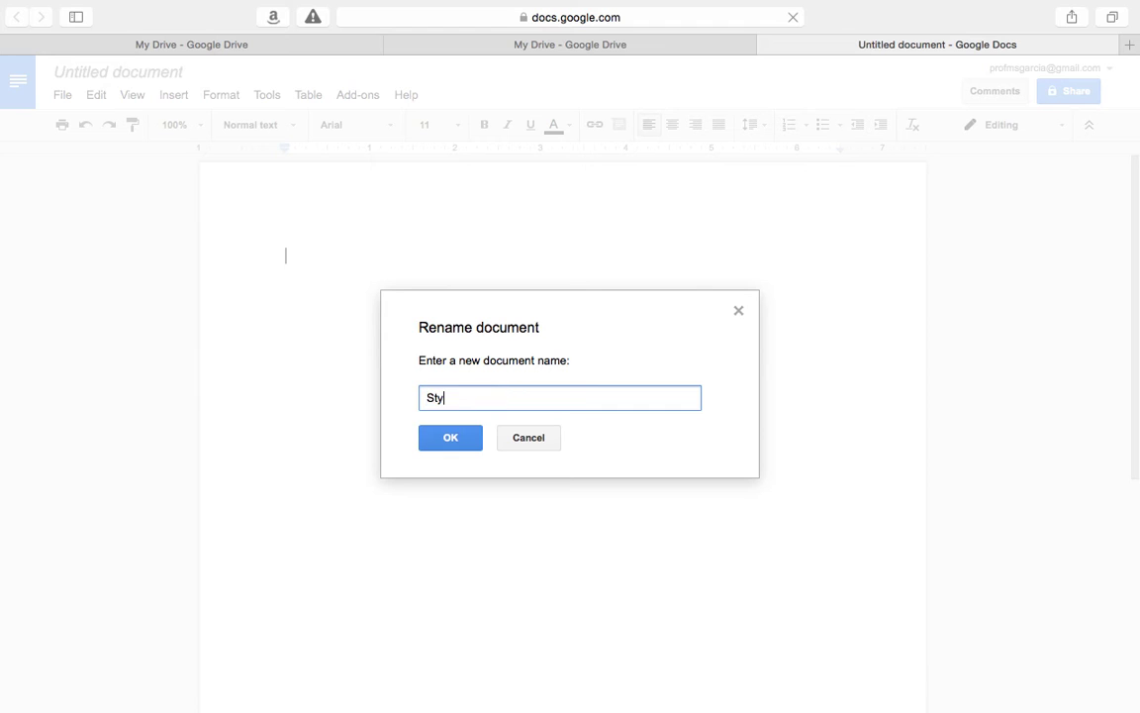
pyautogui.write('les Example')
pyautogui.click(451, 438)
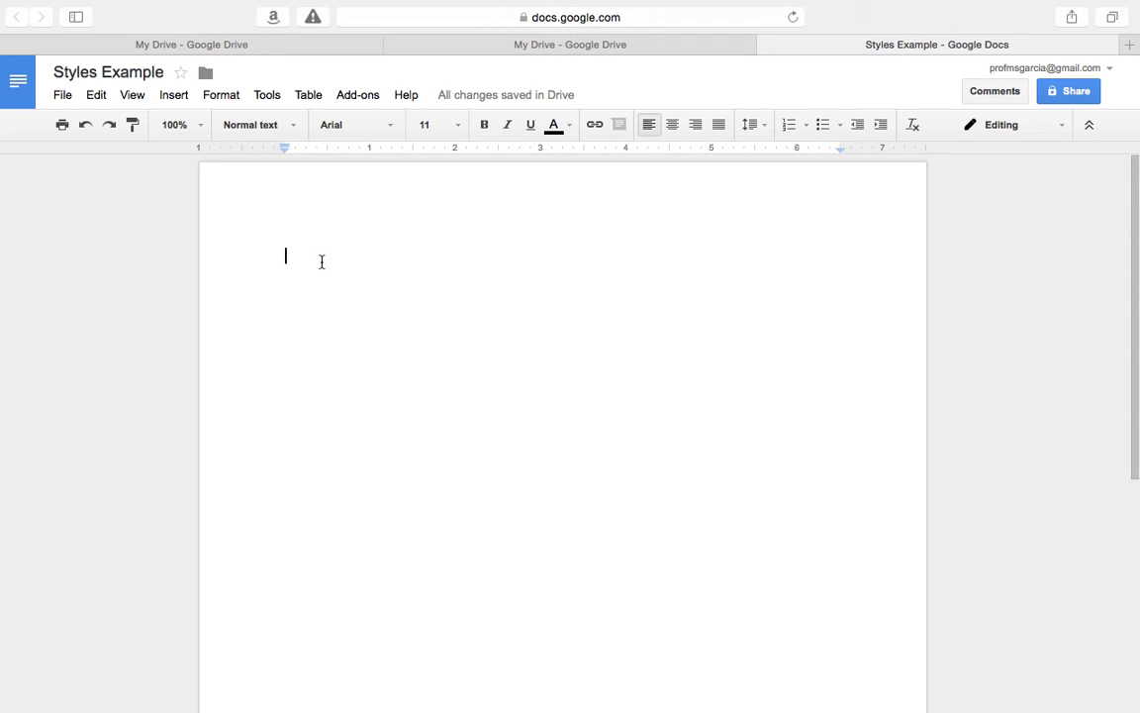
# Enter the section headings Abstract, Introduction, Materials and Methods, and Results, with a blank line between each.
pyautogui.write('Abs')
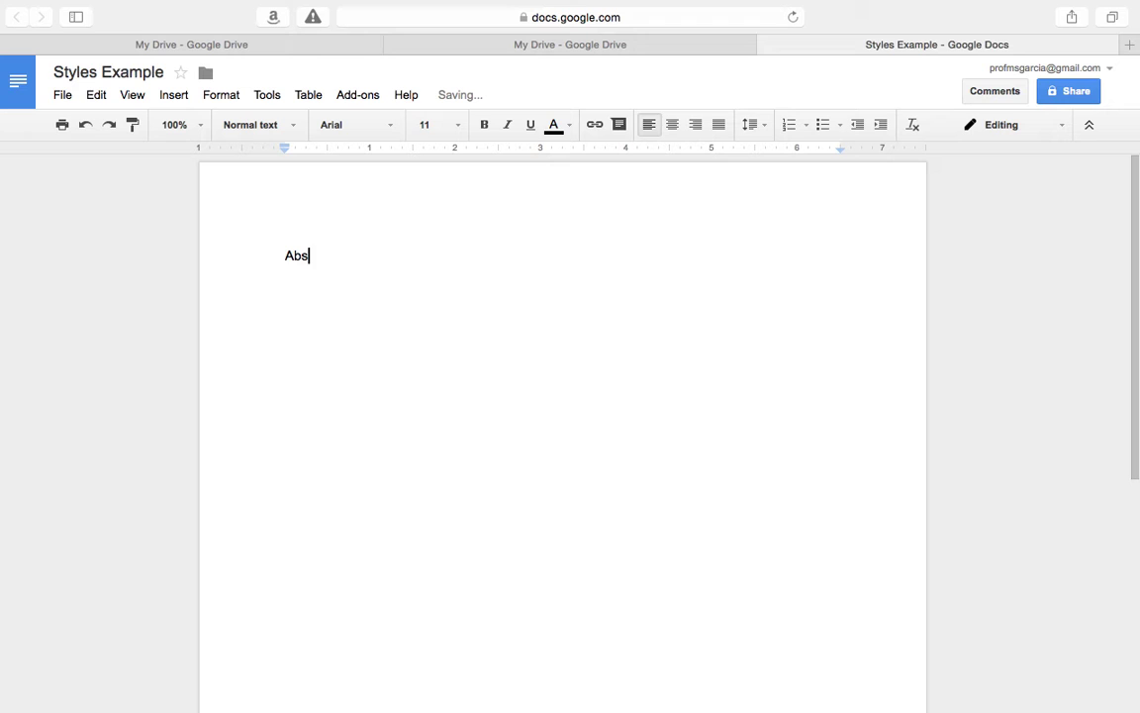
pyautogui.write('tract')
pyautogui.press('Return')
pyautogui.press('Return')
pyautogui.write('Introduction')
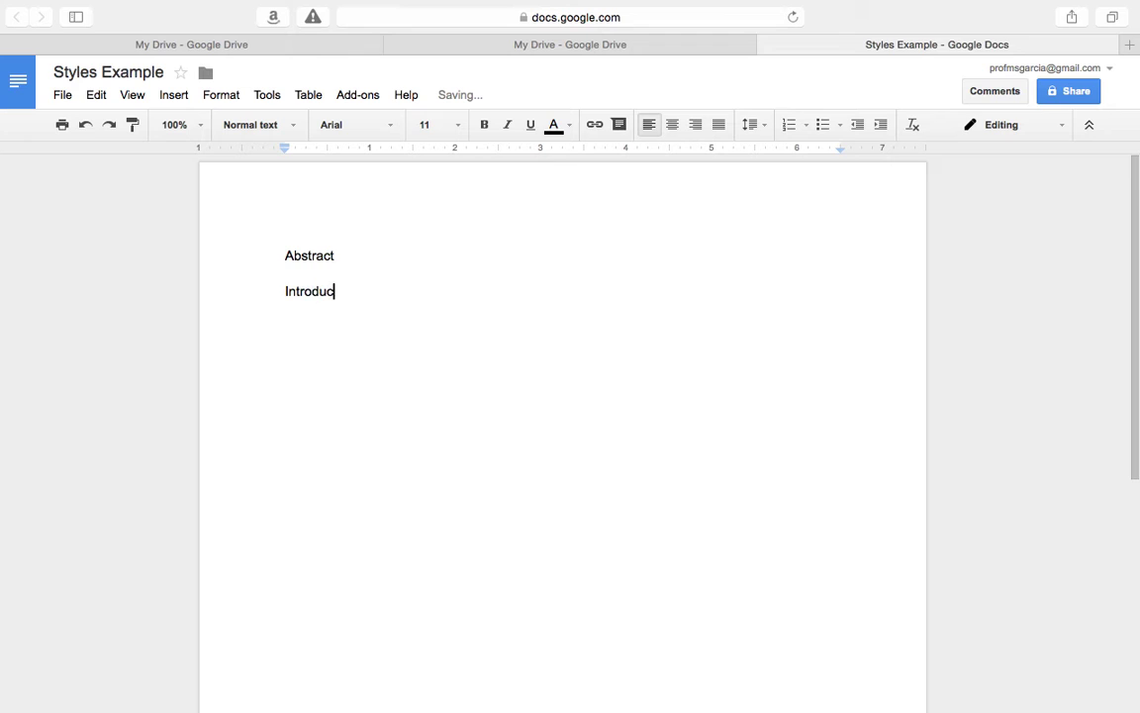
pyautogui.press('Return')
pyautogui.press('Return')
pyautogui.write('Materials and Methods')
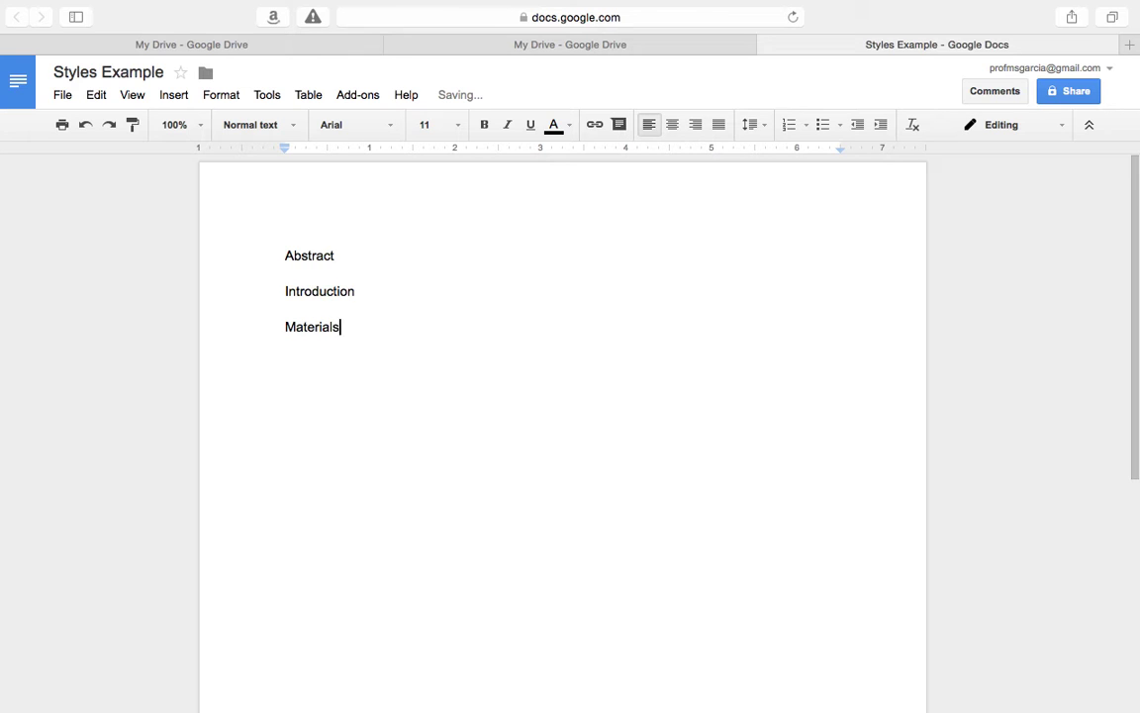
pyautogui.press('Return')
pyautogui.press('Return')
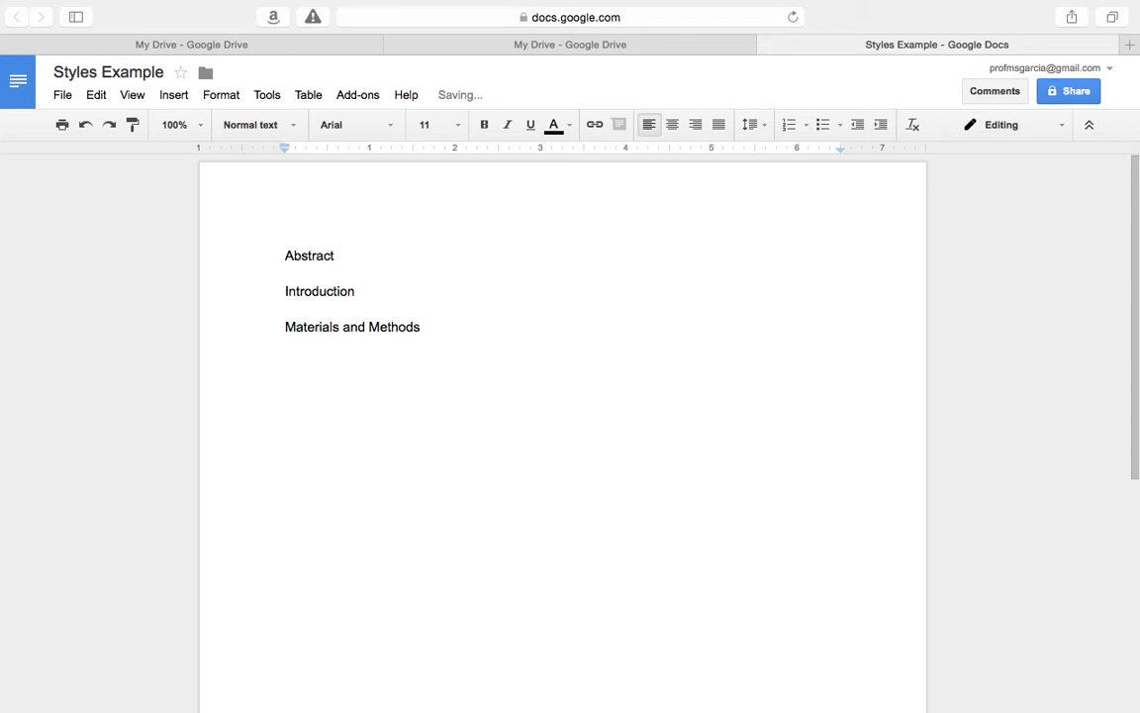
pyautogui.write('Results')
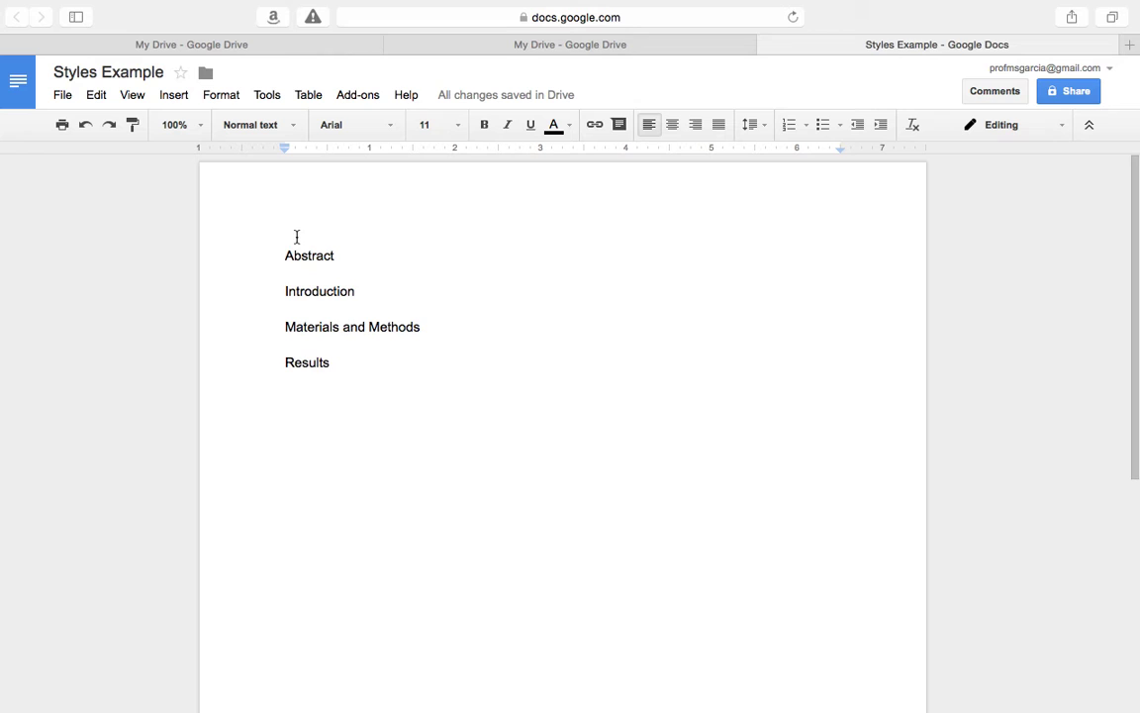
# Add the line "This is where the abstract text would go." directly under the Abstract heading.
pyautogui.doubleClick(297, 253)
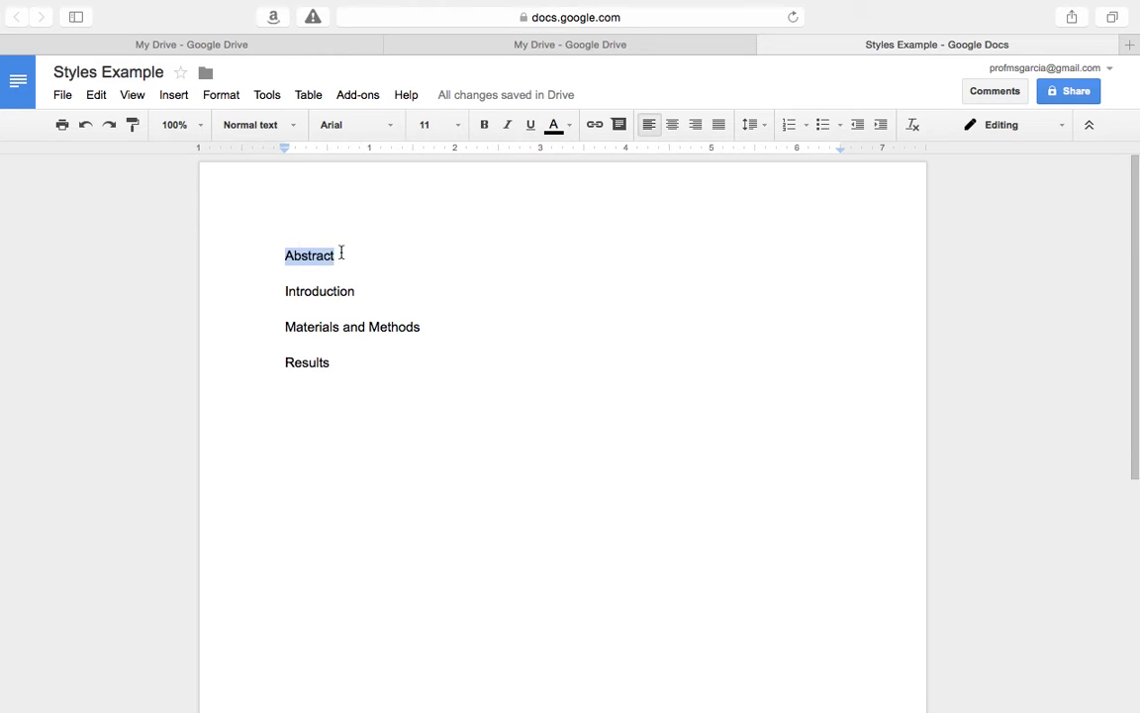
pyautogui.click(361, 257)
pyautogui.press('Return')
pyautogui.write('a')
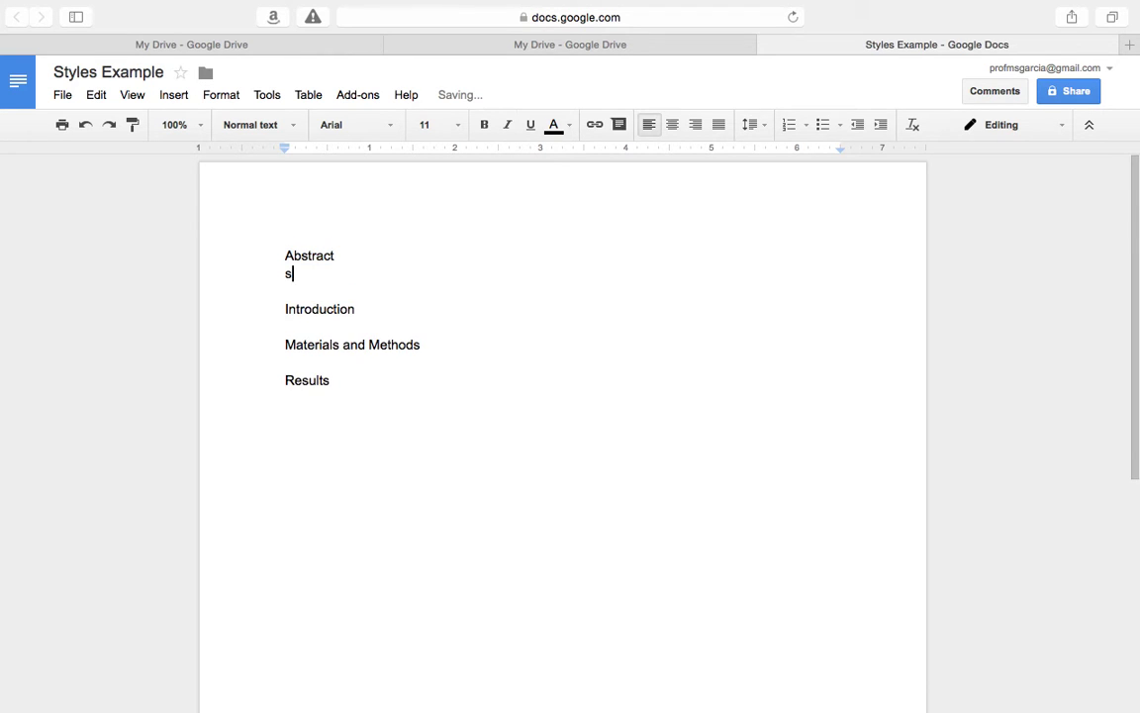
pyautogui.press('BackSpace')
pyautogui.write('This is where the abstrac')
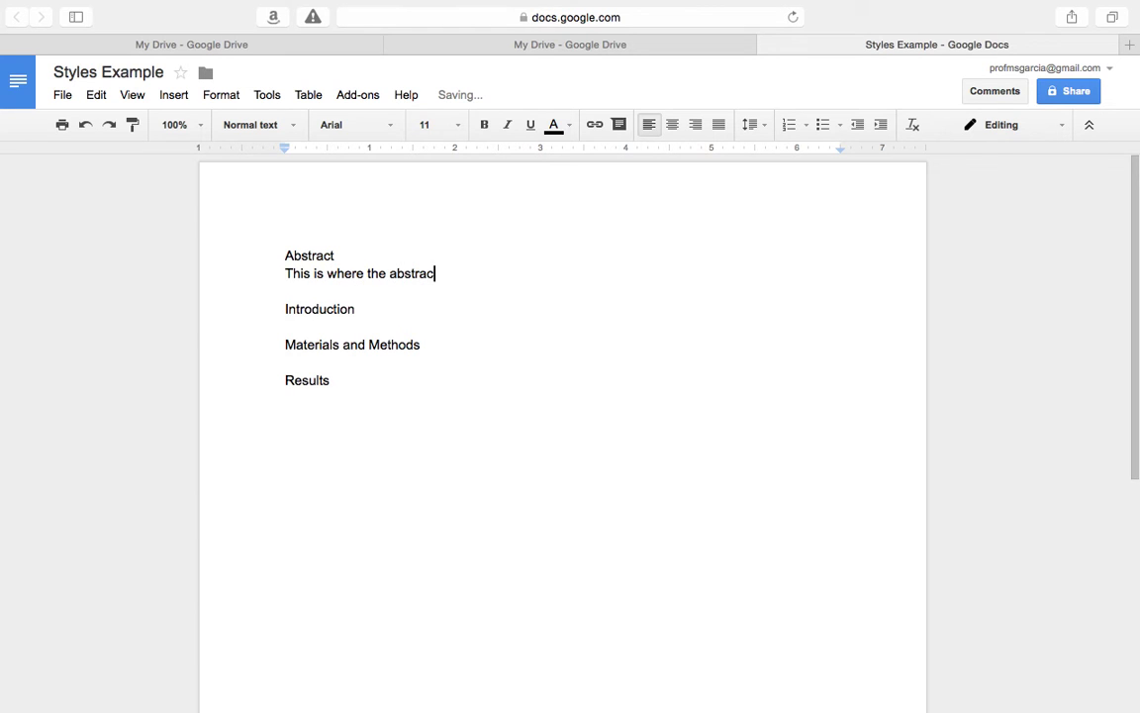
pyautogui.write('t text would go.')
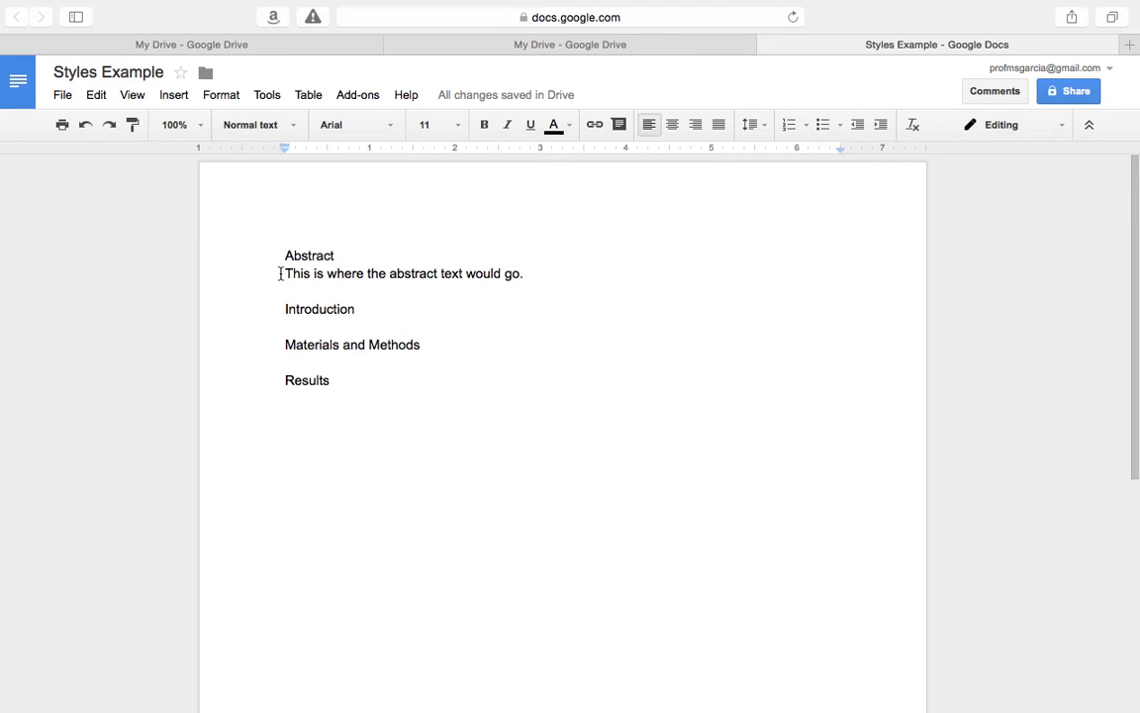
# Copy the abstract's placeholder sentence under the Introduction heading and replace "abstract" with "intro" in the copy.
pyautogui.tripleClick(292, 275)
pyautogui.press('super+c')
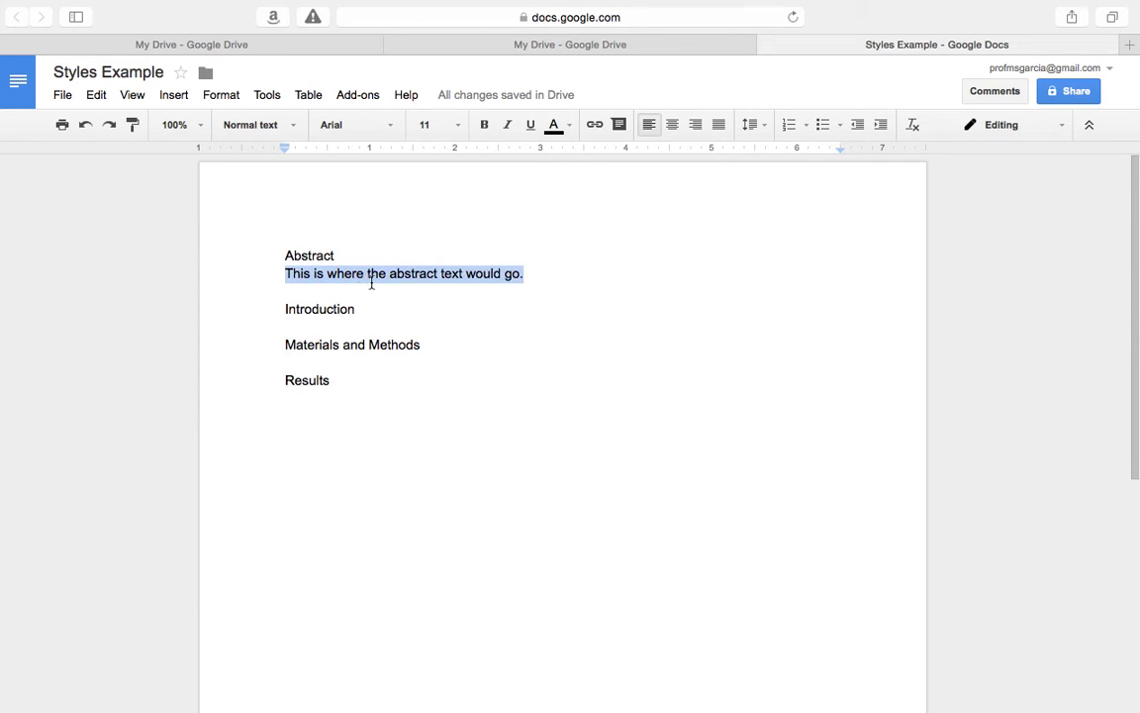
pyautogui.click(367, 308)
pyautogui.press('Return')
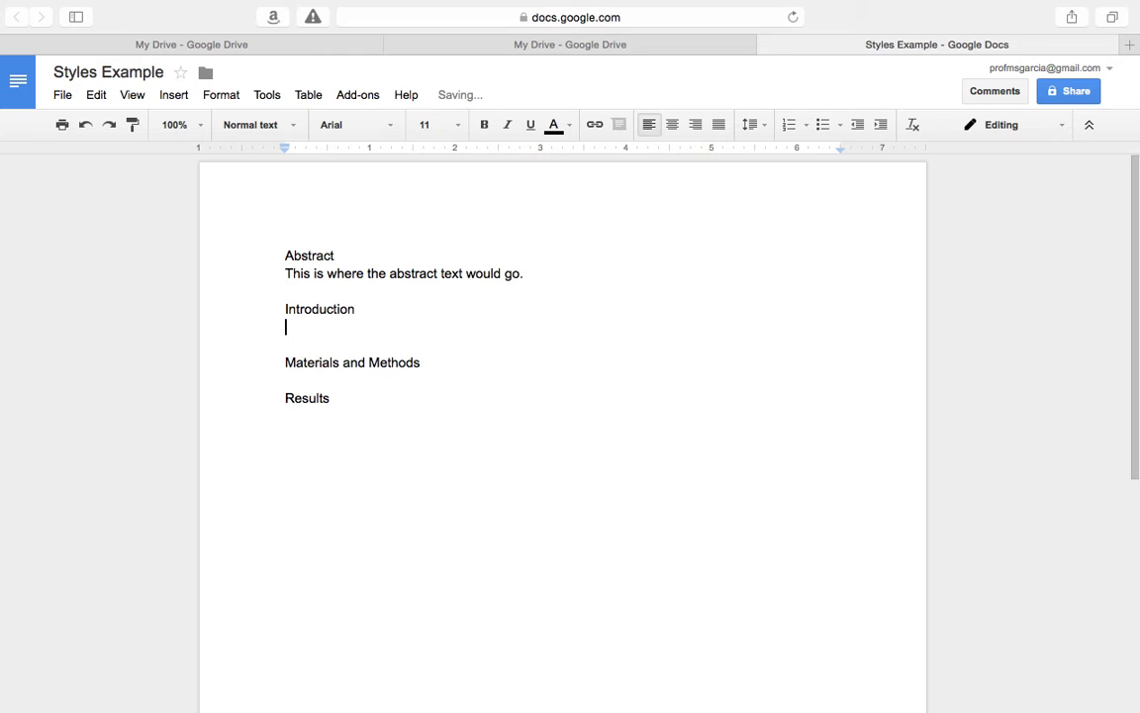
pyautogui.press('super+v')
pyautogui.doubleClick(407, 334)
pyautogui.write('intro')
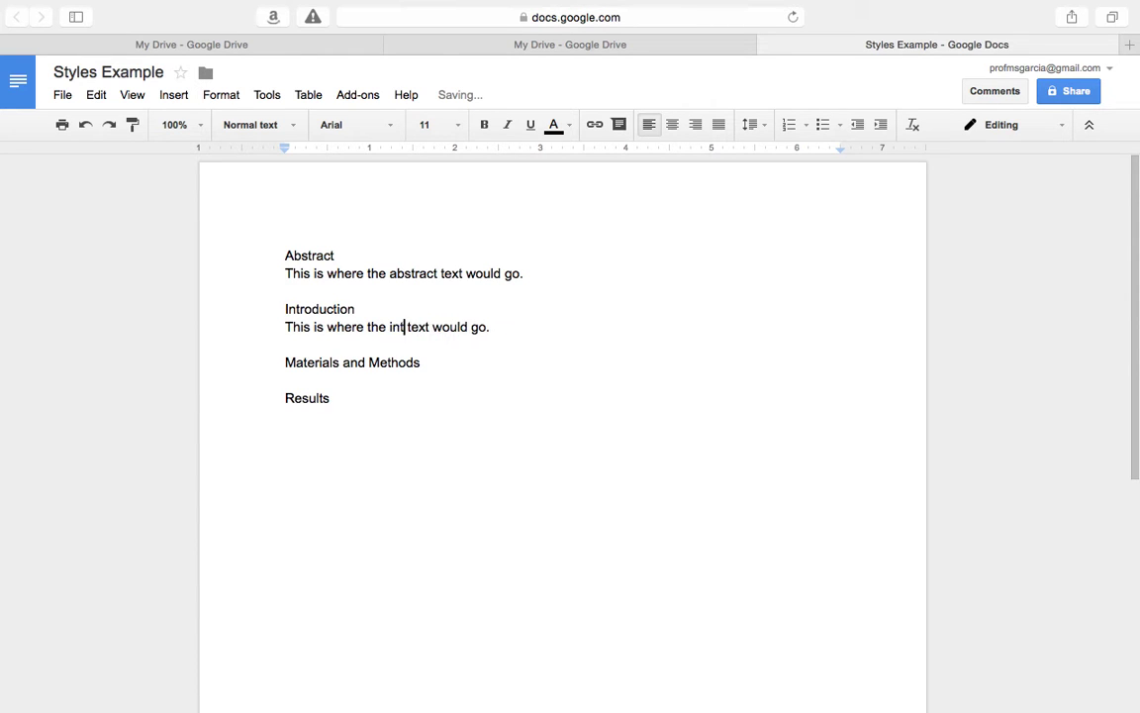
# Paste the placeholder sentence under Materials and Methods and replace "abstract" with "M&M" in it.
pyautogui.click(439, 368)
pyautogui.press('Return')
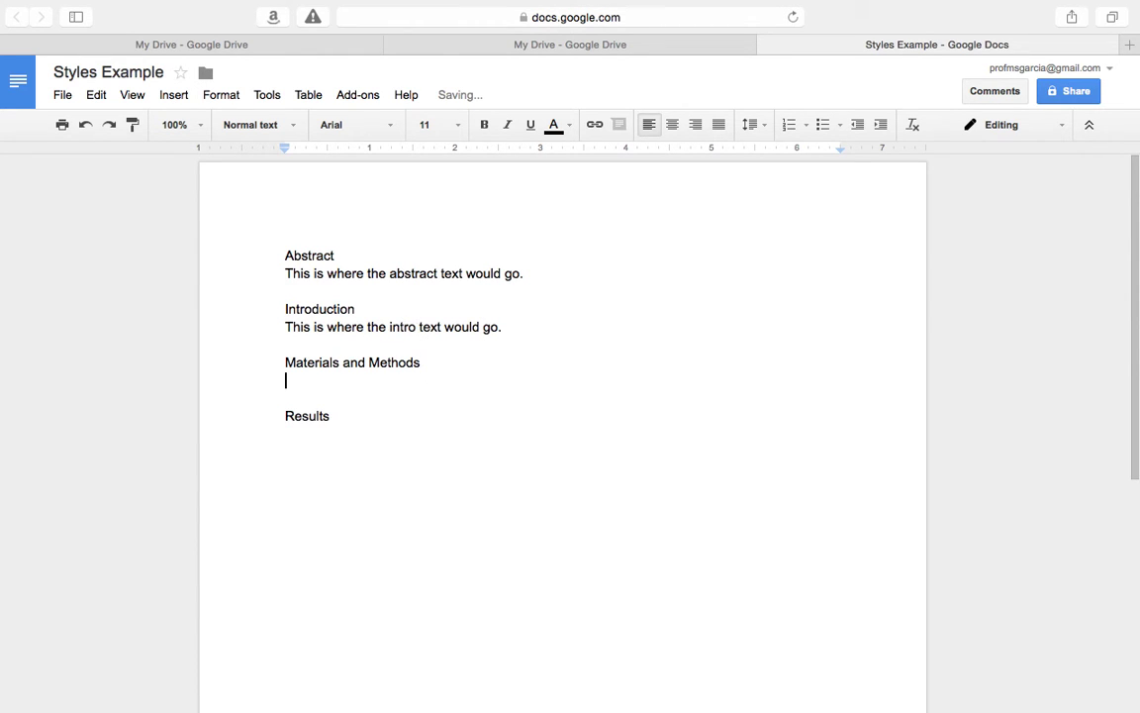
pyautogui.press('super+v')
pyautogui.doubleClick(415, 380)
pyautogui.write('M&M')
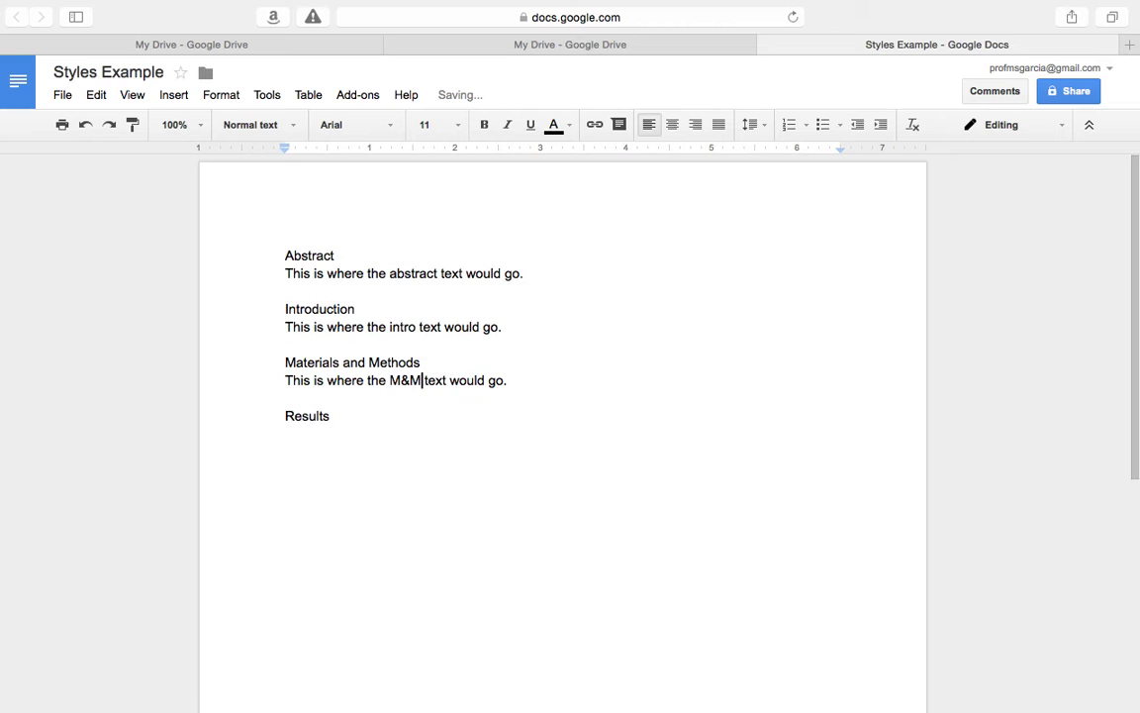
# Paste the placeholder sentence under the Results heading and replace "abstract" with "results" in it.
pyautogui.click(337, 432)
pyautogui.press('Return')
pyautogui.press('super+v')
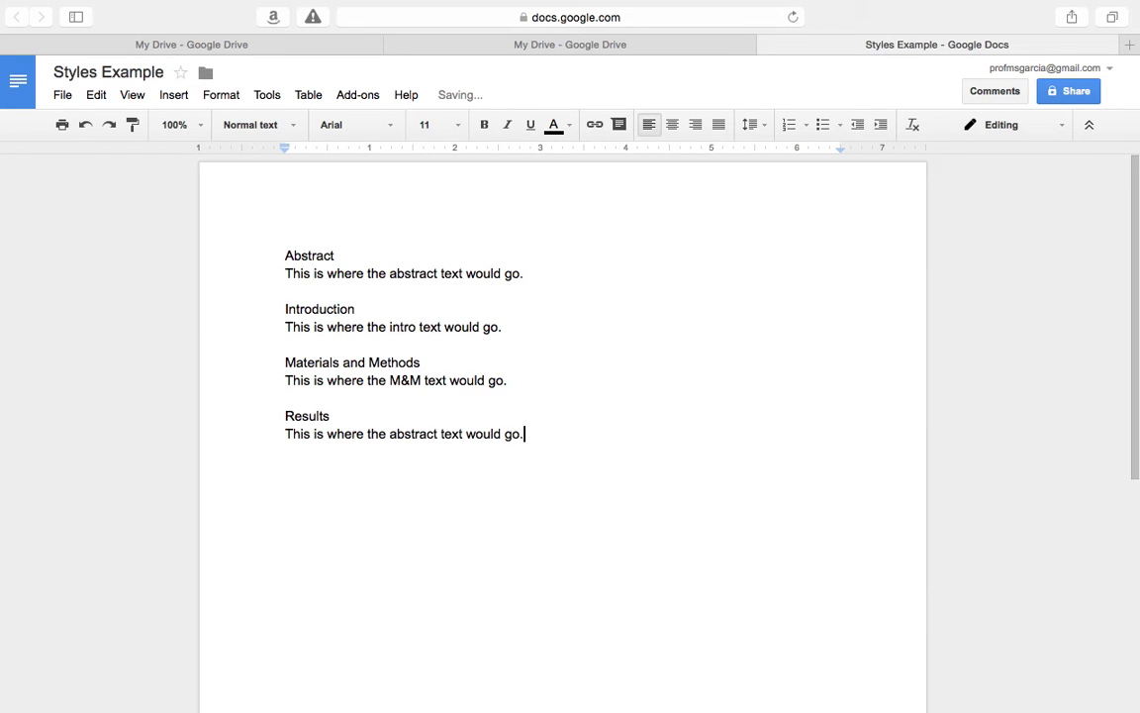
pyautogui.doubleClick(407, 433)
pyautogui.write('results')
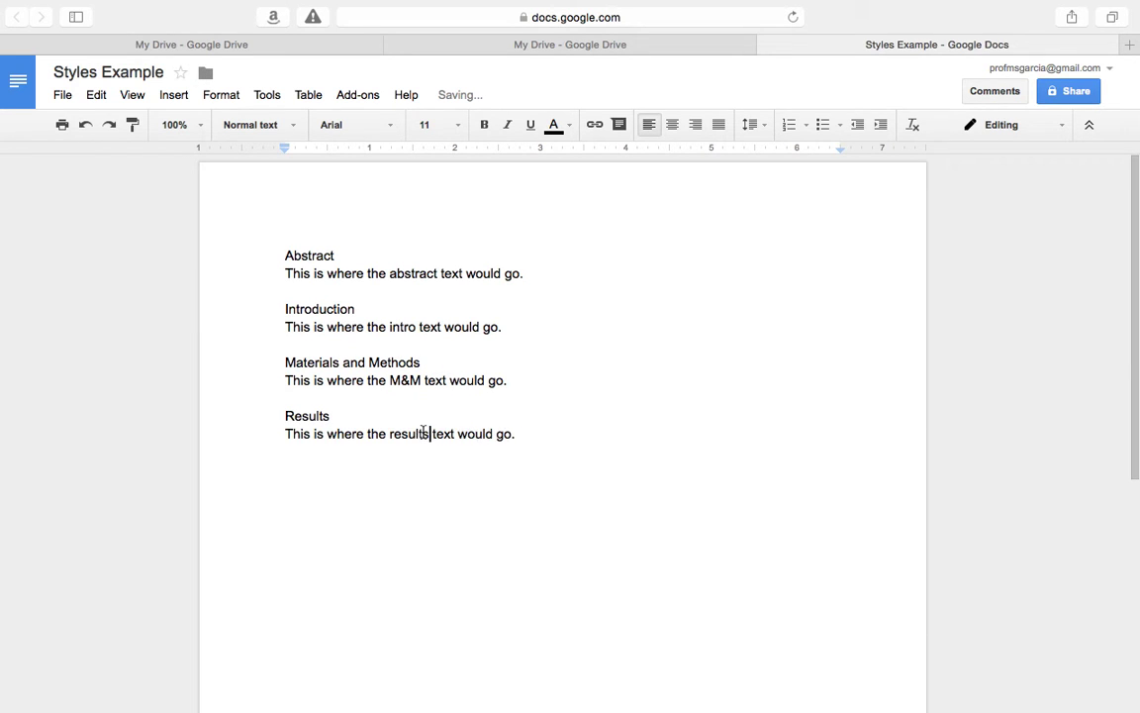
pyautogui.click(517, 433)
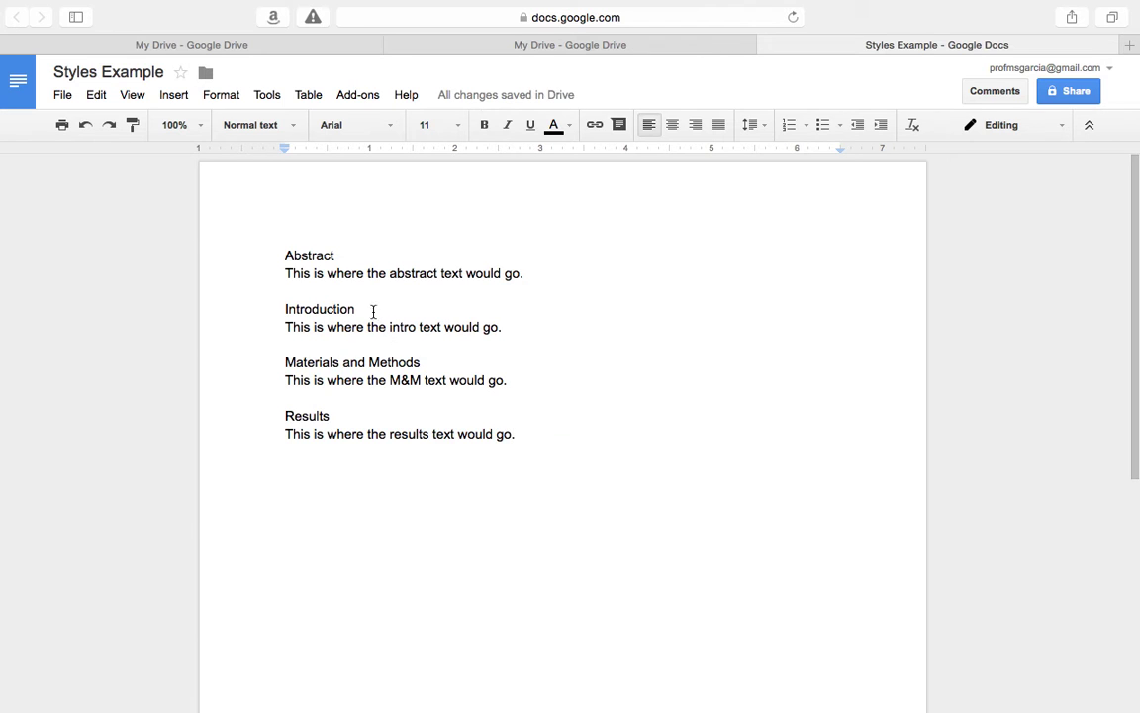
pyautogui.doubleClick(307, 257)
pyautogui.doubleClick(303, 310)
pyautogui.tripleClick(303, 363)
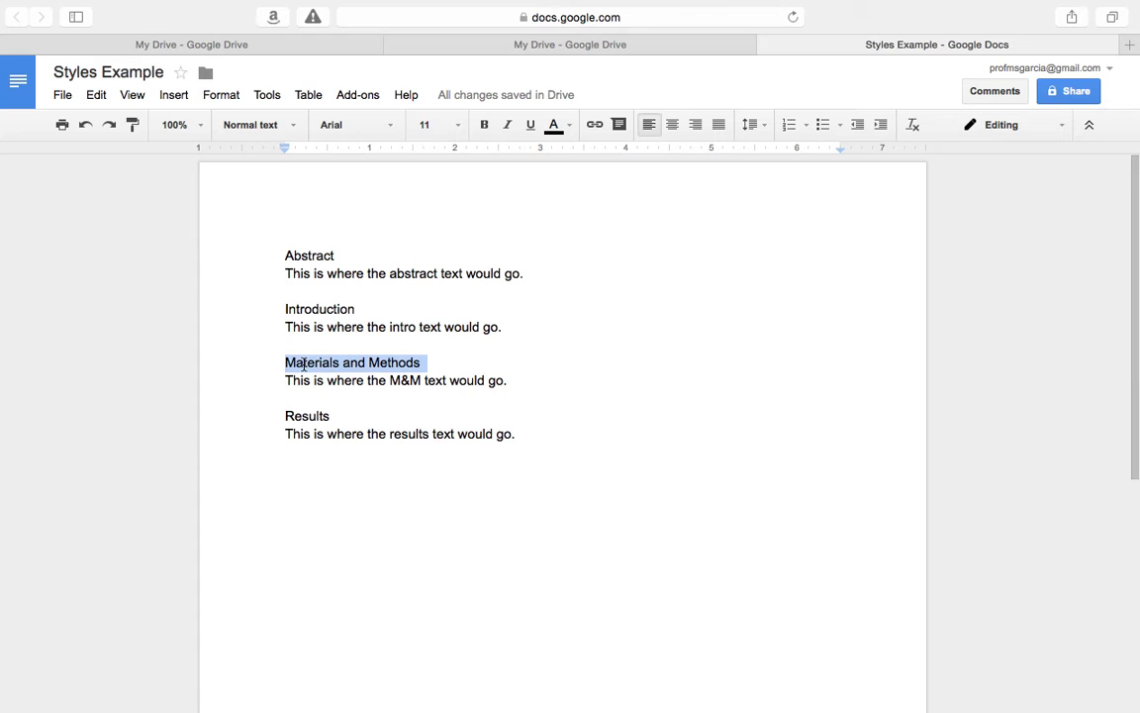
pyautogui.doubleClick(303, 416)
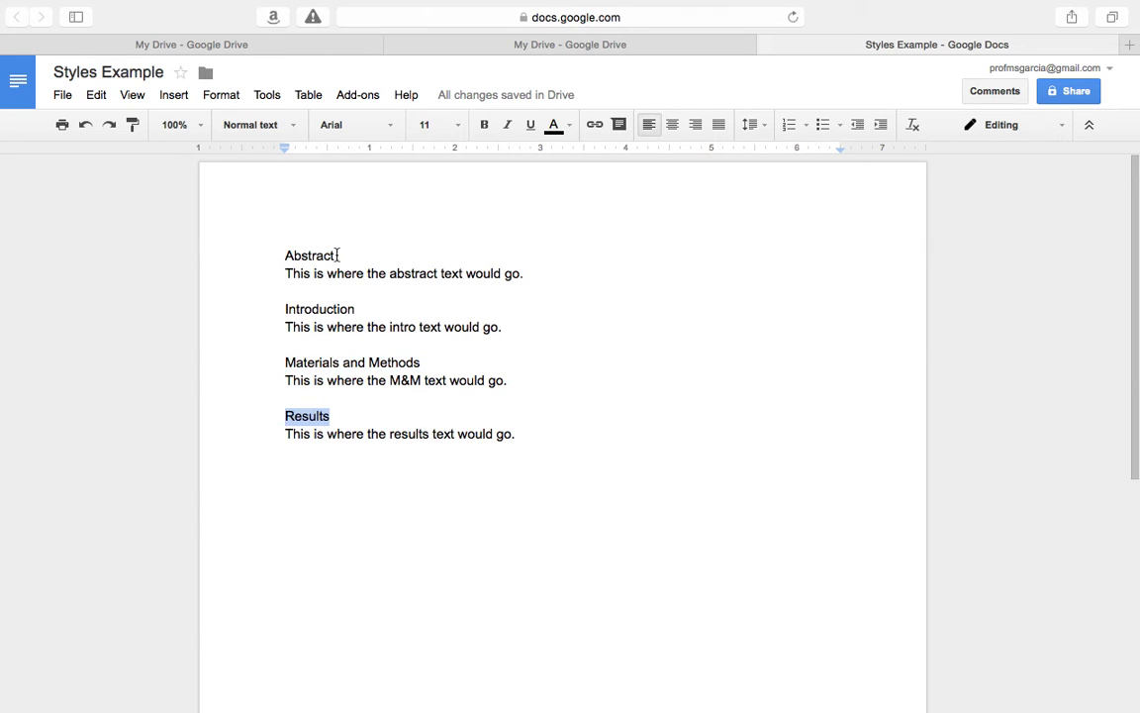
# Format the Abstract heading as Times New Roman, size 14, bold.
pyautogui.doubleClick(292, 256)
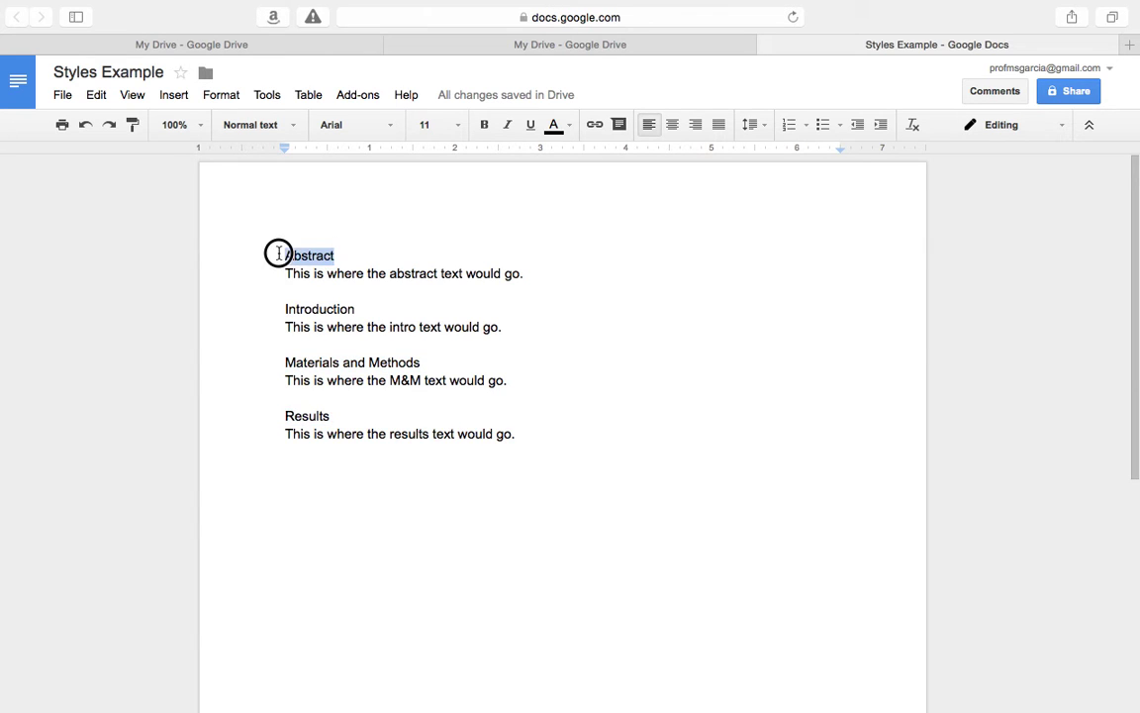
pyautogui.click(393, 128)
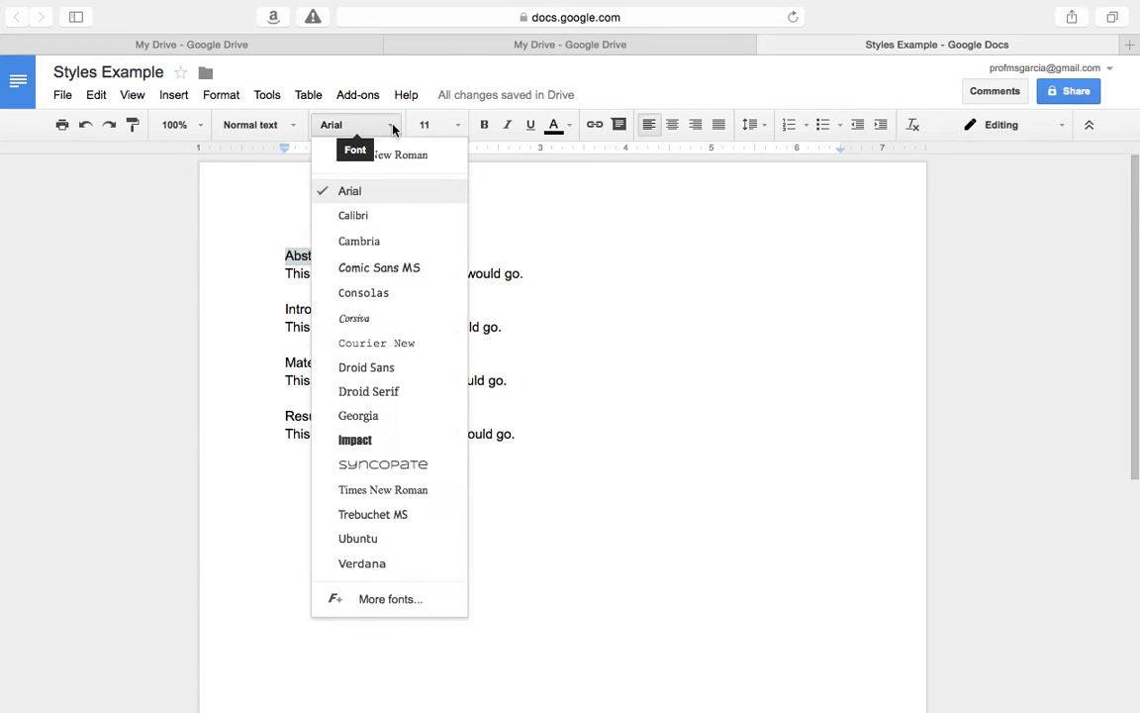
pyautogui.click(387, 498)
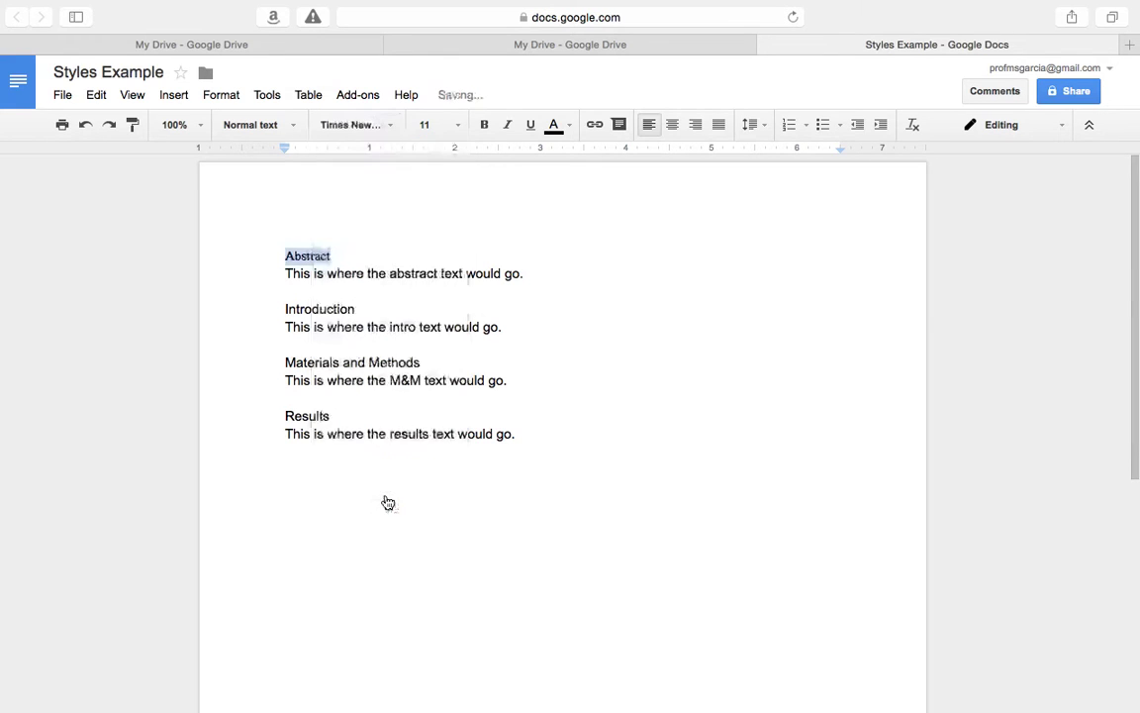
pyautogui.click(459, 123)
pyautogui.click(435, 274)
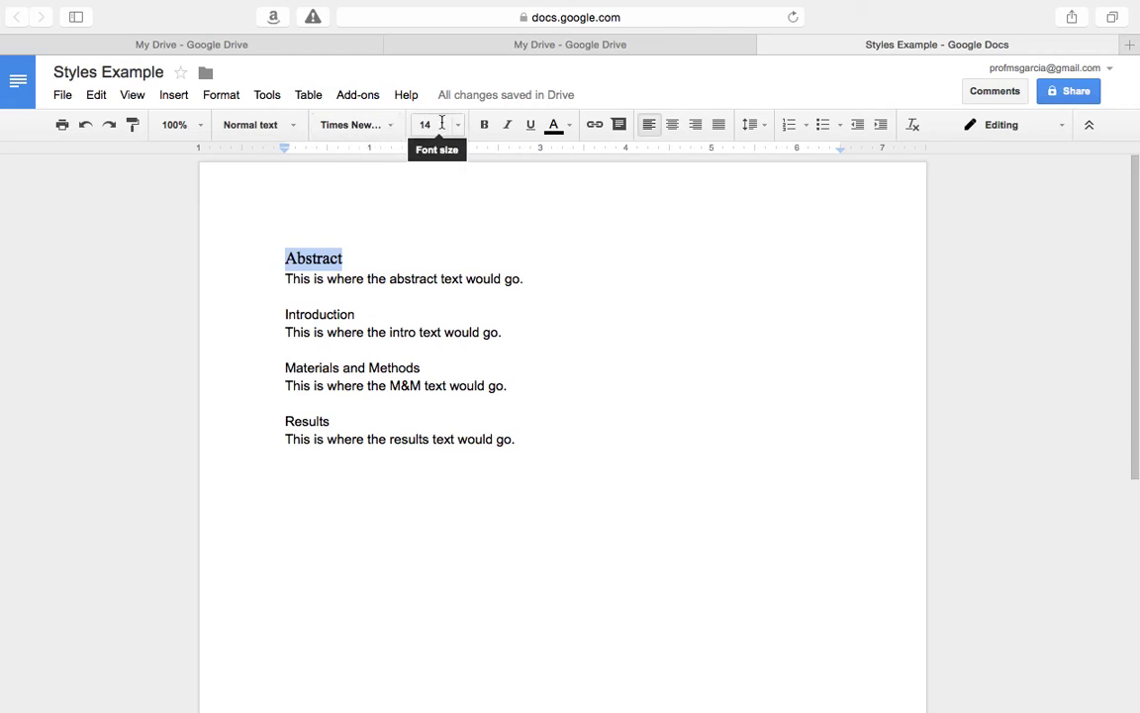
pyautogui.click(484, 124)
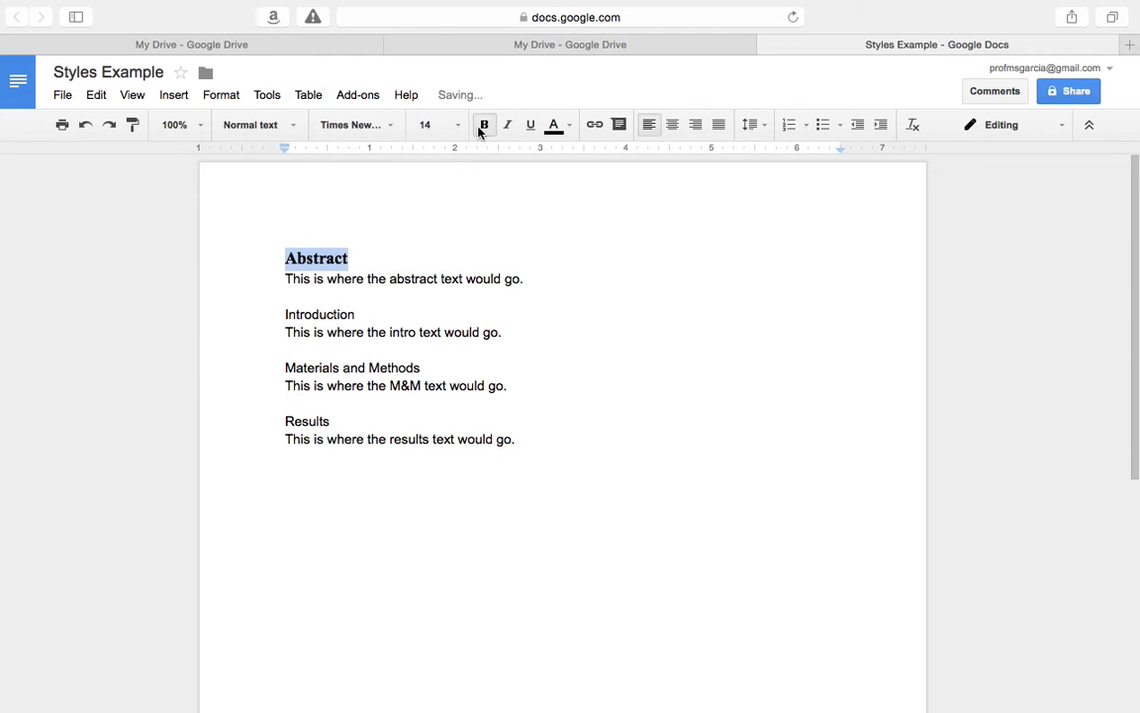
pyautogui.click(353, 259)
pyautogui.doubleClick(319, 259)
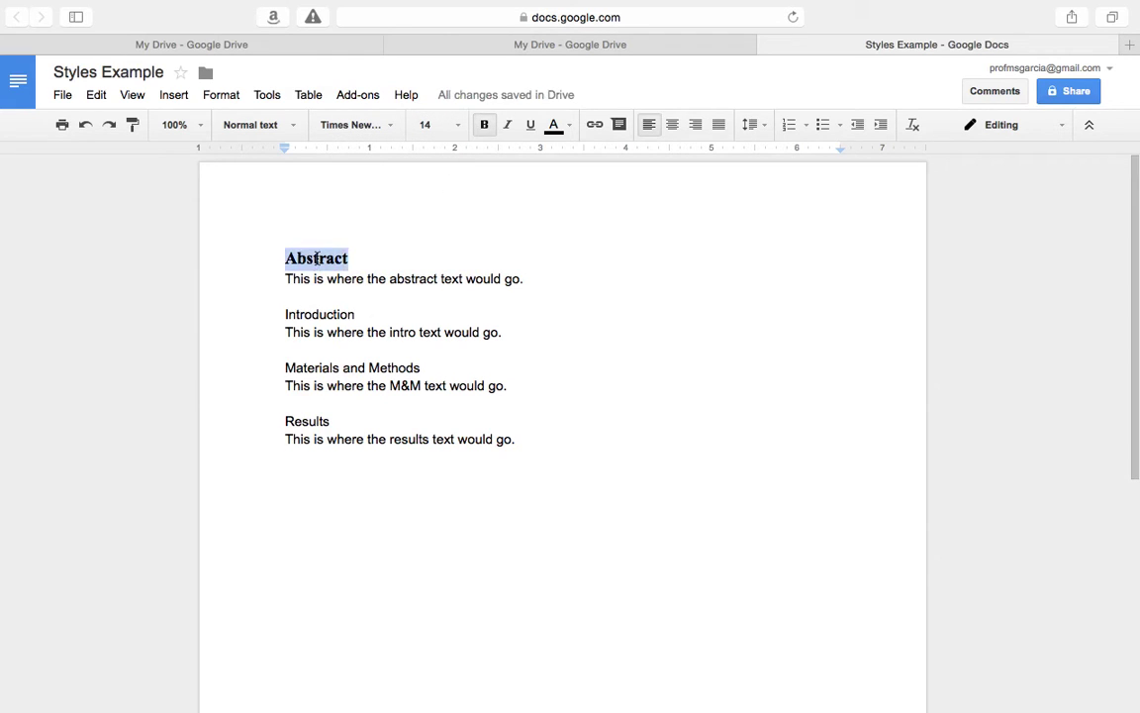
pyautogui.click(387, 133)
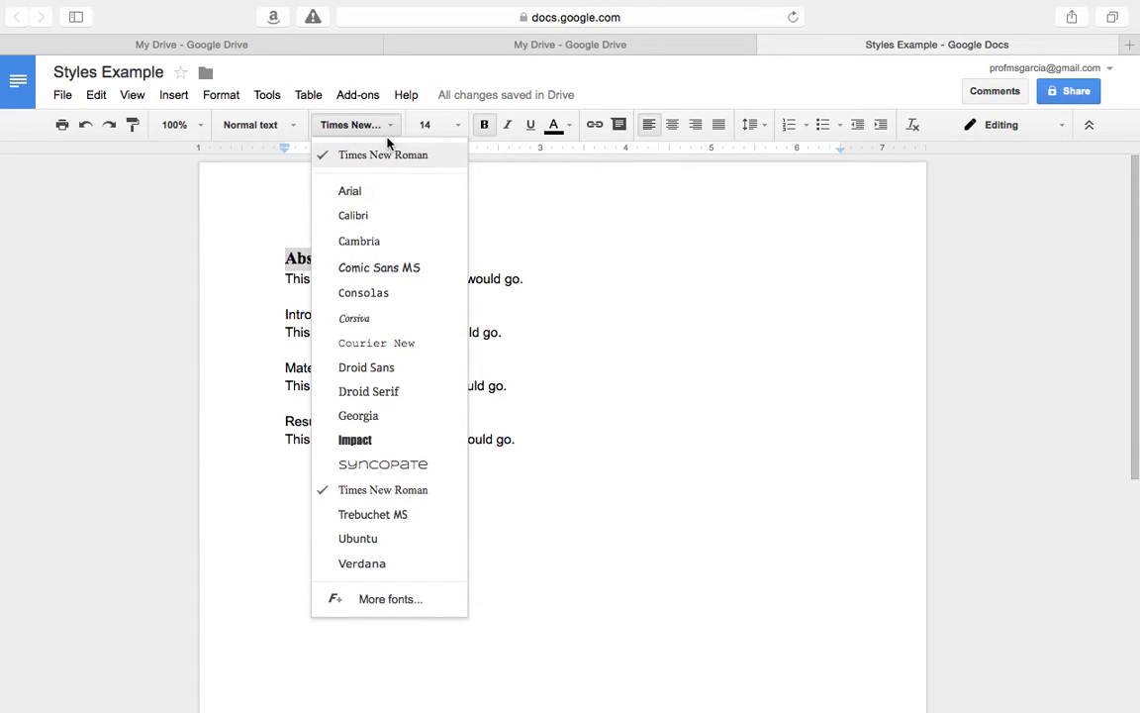
pyautogui.click(392, 127)
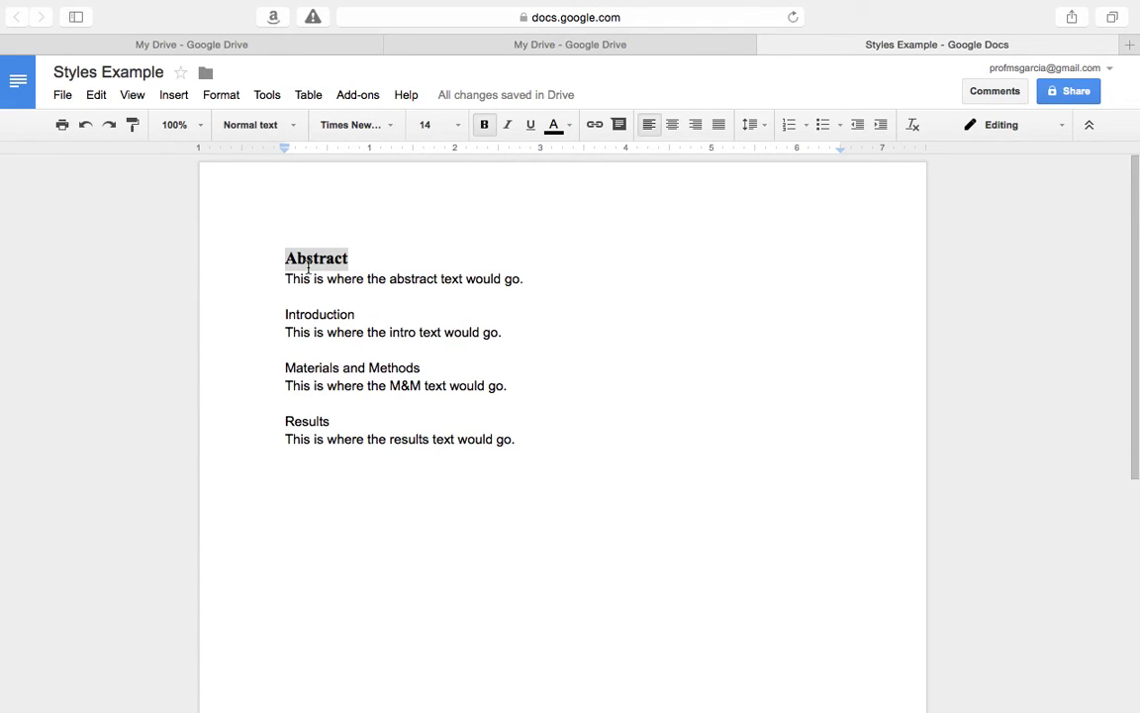
pyautogui.click(354, 259)
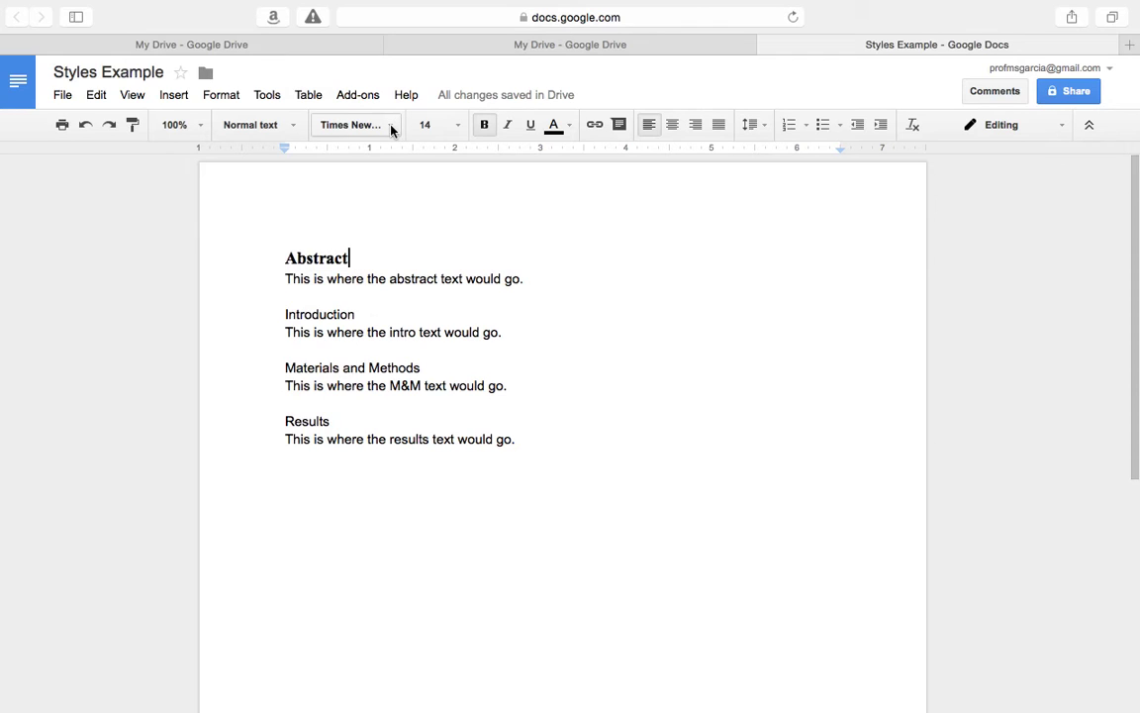
pyautogui.doubleClick(314, 259)
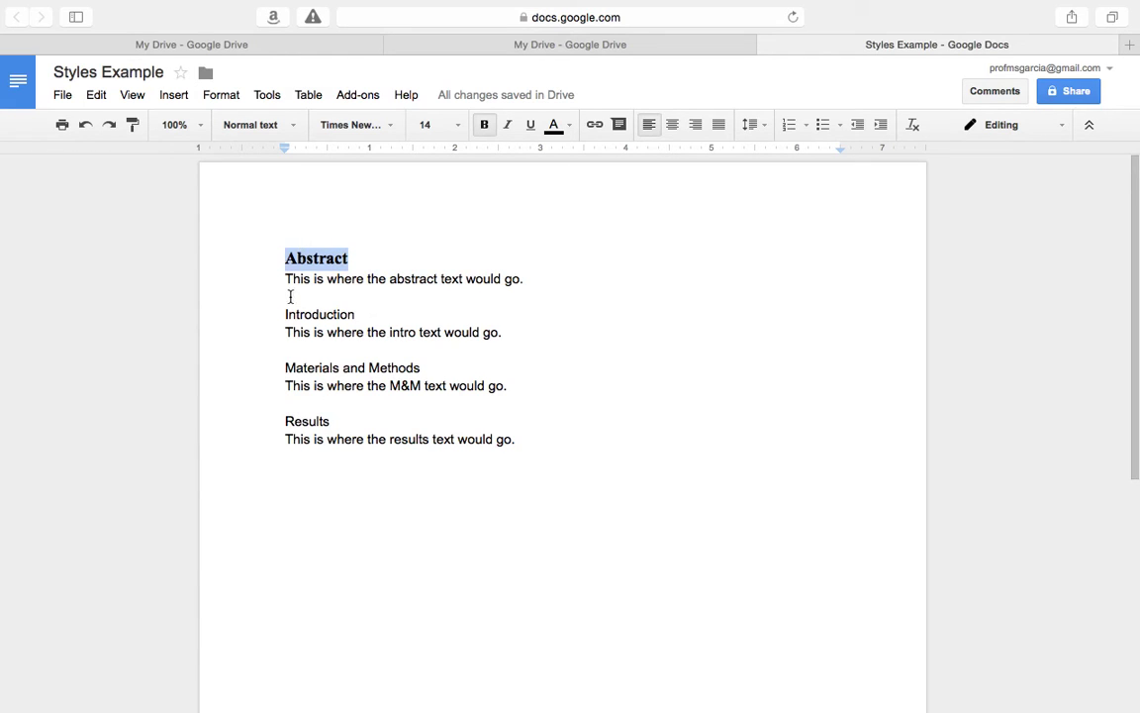
# Format the Introduction heading as Times New Roman, size 14, bold.
pyautogui.moveTo(281, 314); pyautogui.dragTo(354, 310)
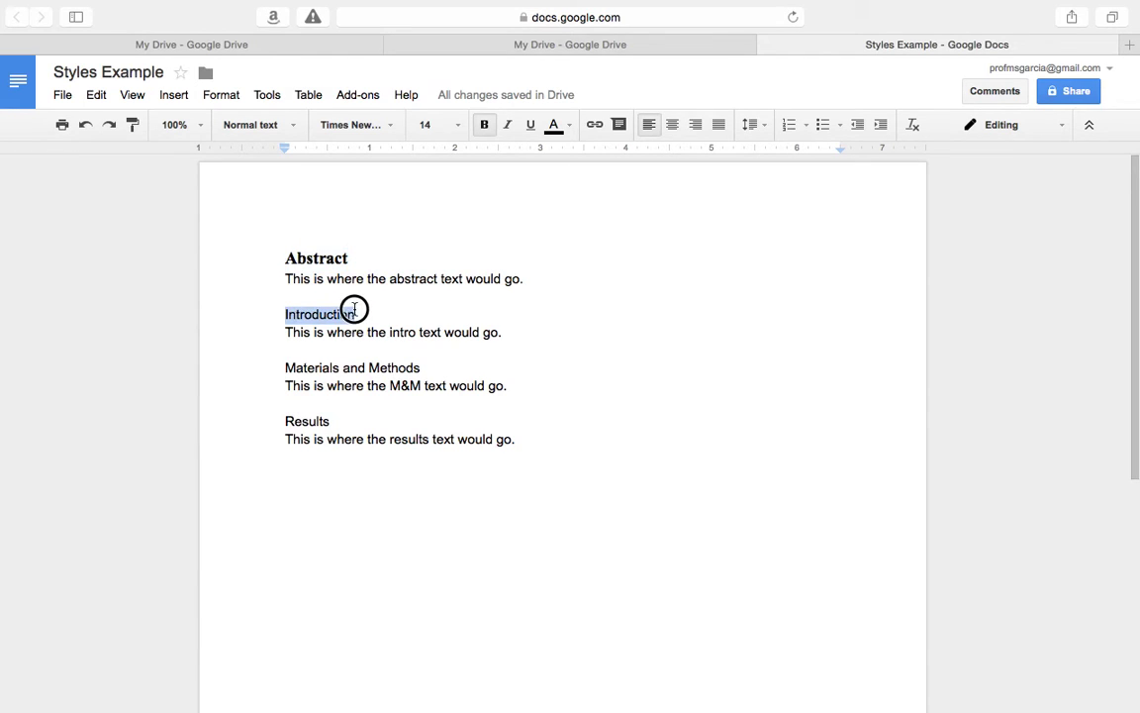
pyautogui.click(358, 126)
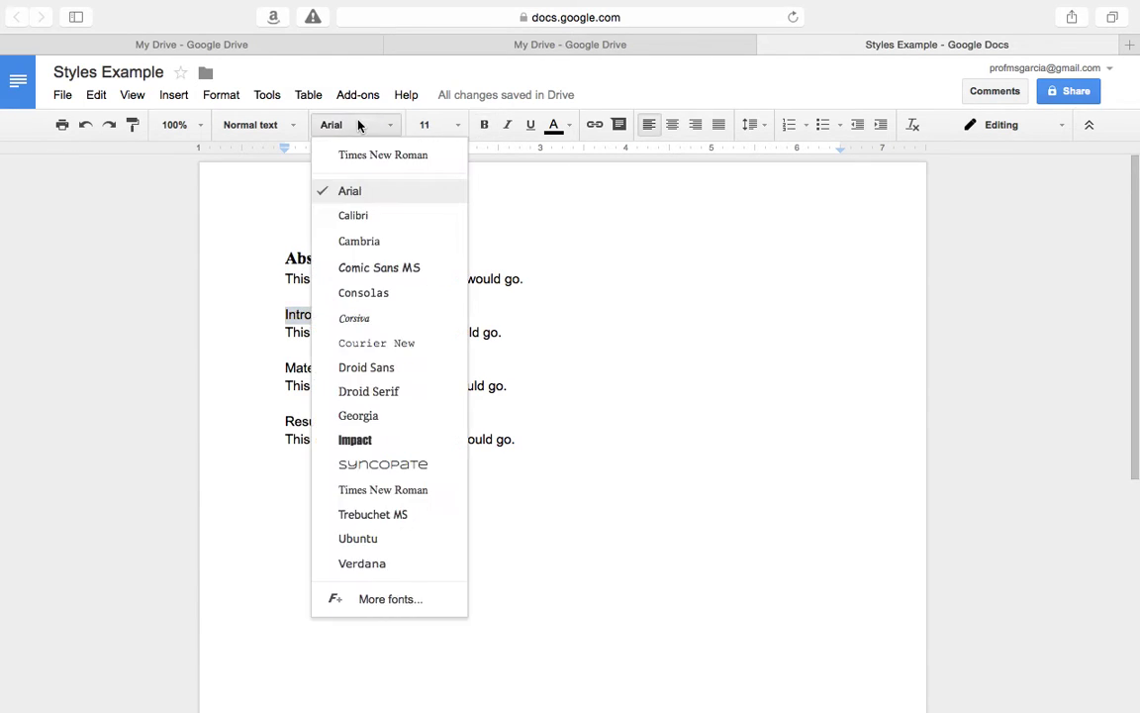
pyautogui.click(374, 495)
pyautogui.click(456, 125)
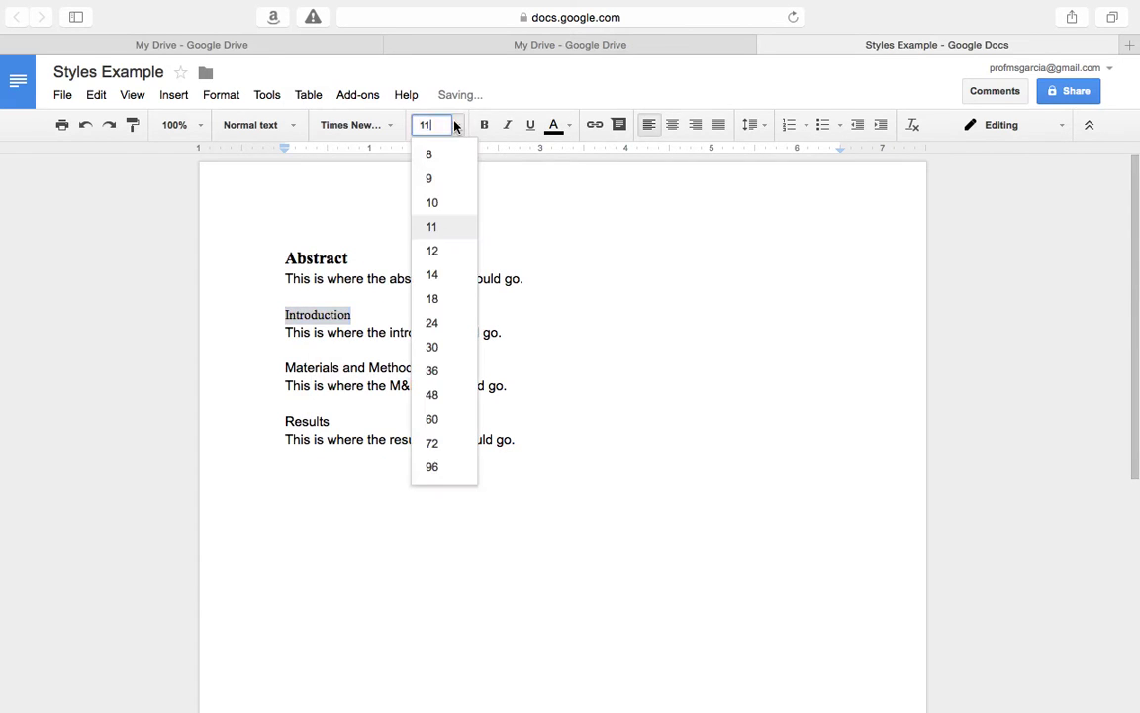
pyautogui.click(453, 274)
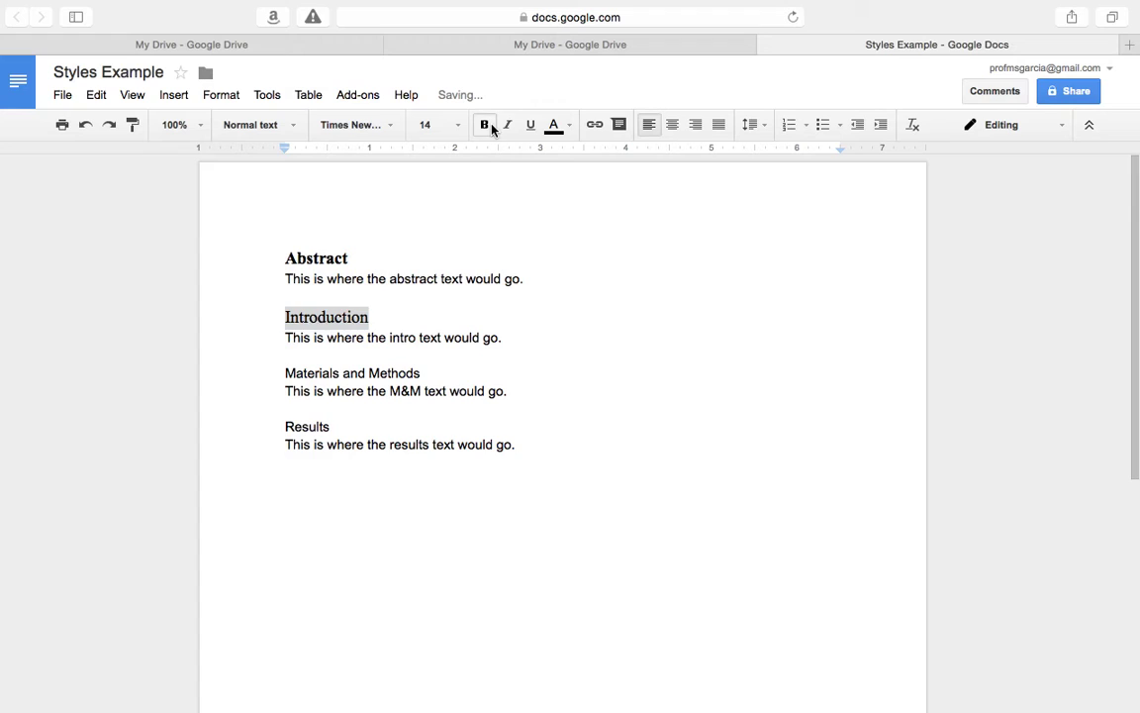
pyautogui.click(484, 123)
# Compare the formatting of the section headings with the abstract's body text and review the available paragraph styles.
pyautogui.click(417, 372)
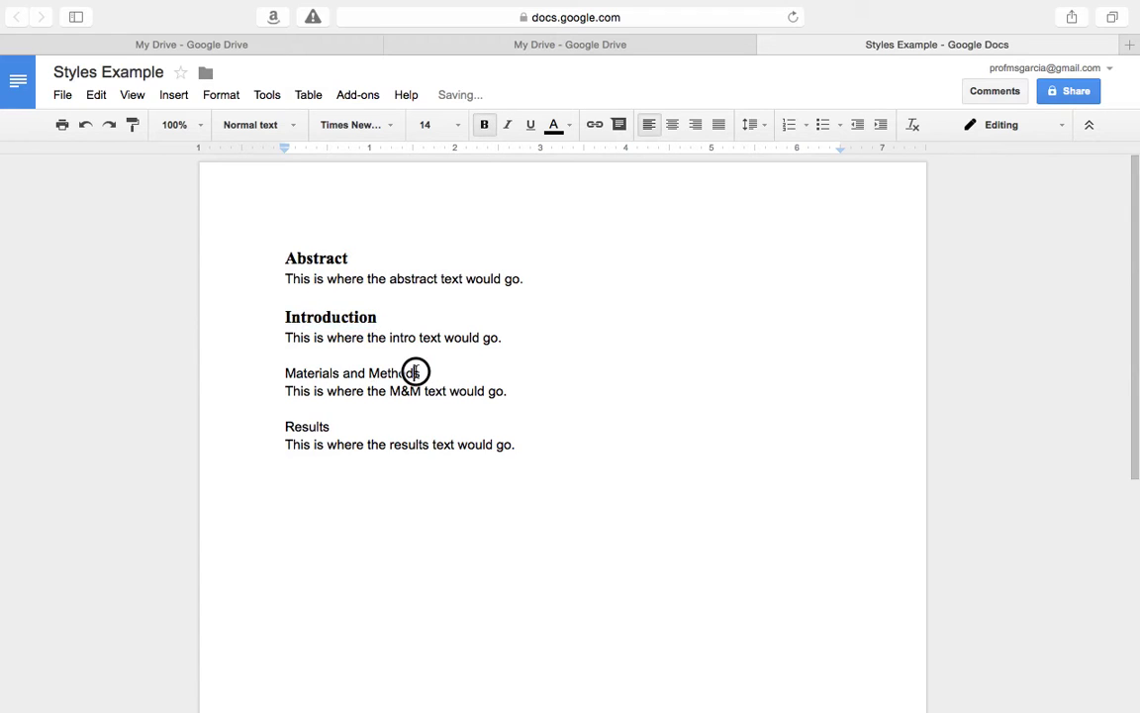
pyautogui.moveTo(416, 372); pyautogui.dragTo(282, 372)
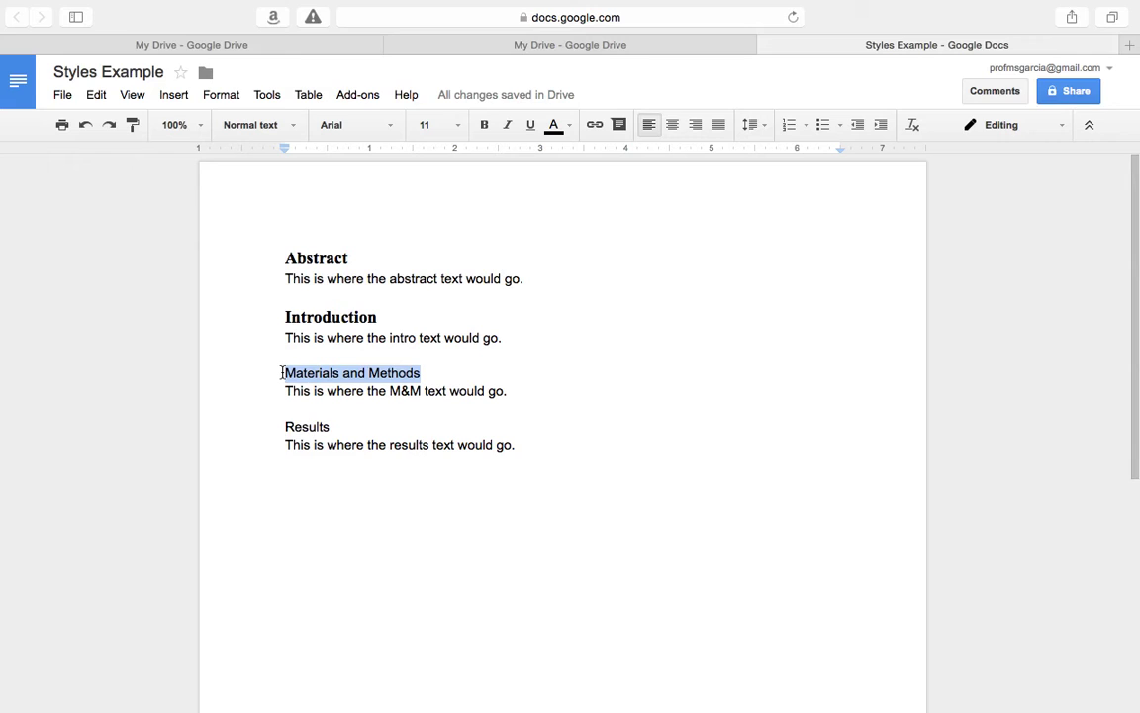
pyautogui.click(319, 259)
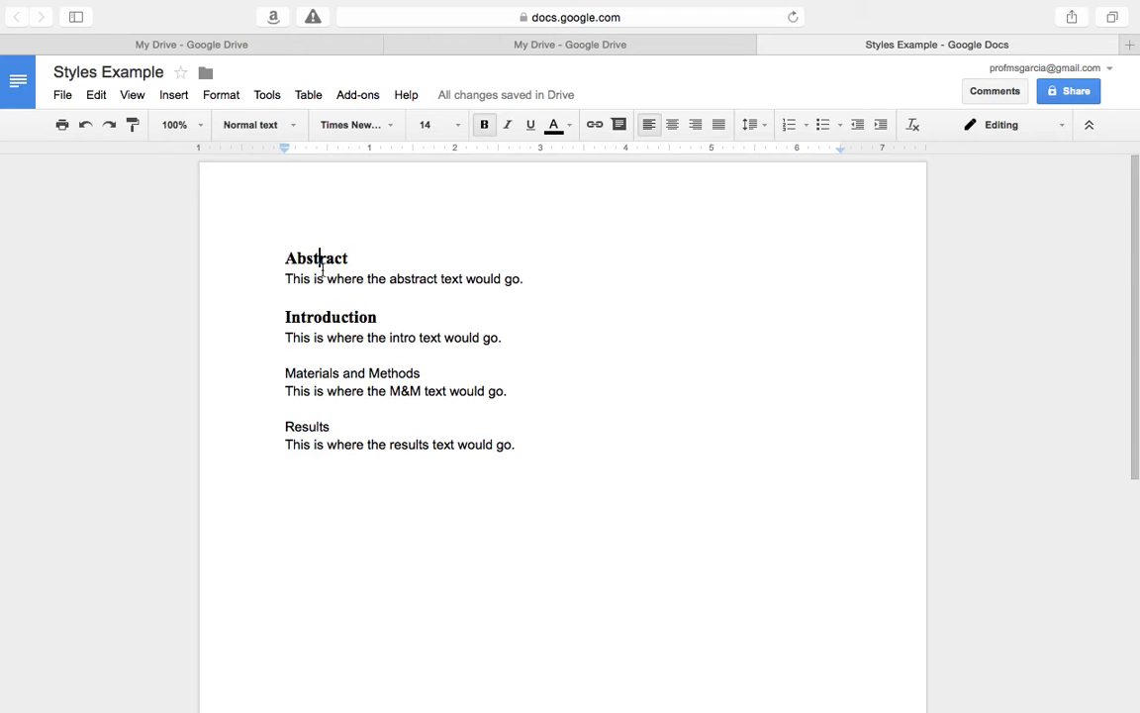
pyautogui.moveTo(285, 316); pyautogui.dragTo(375, 315)
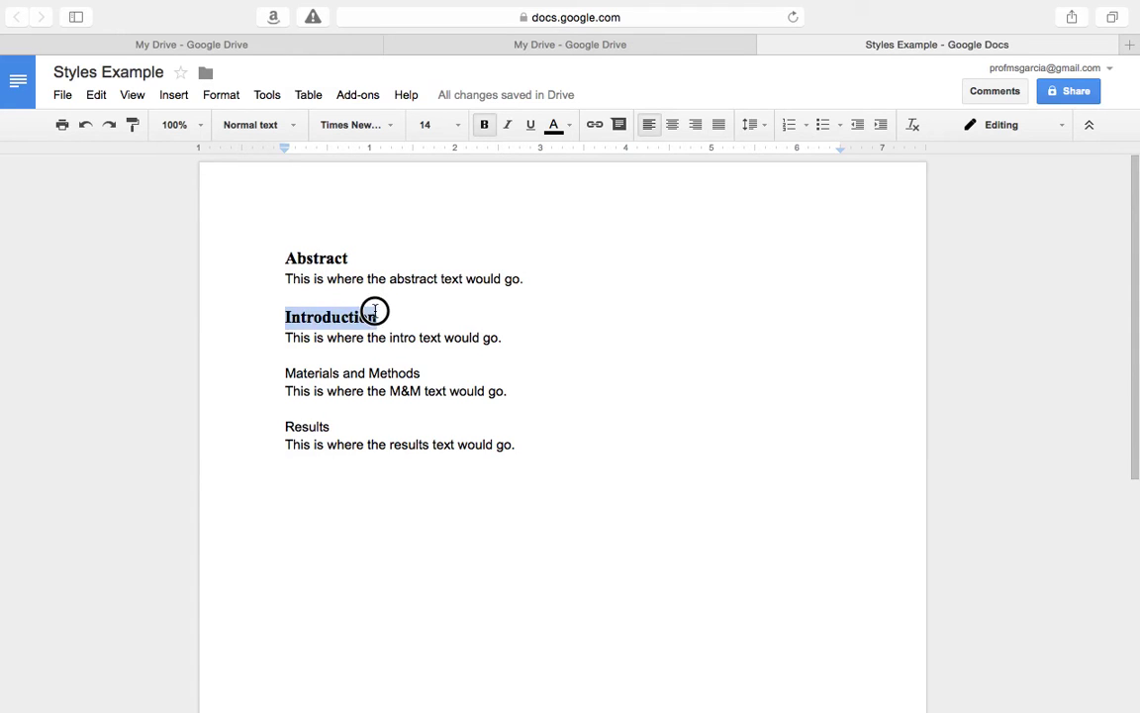
pyautogui.click(373, 315)
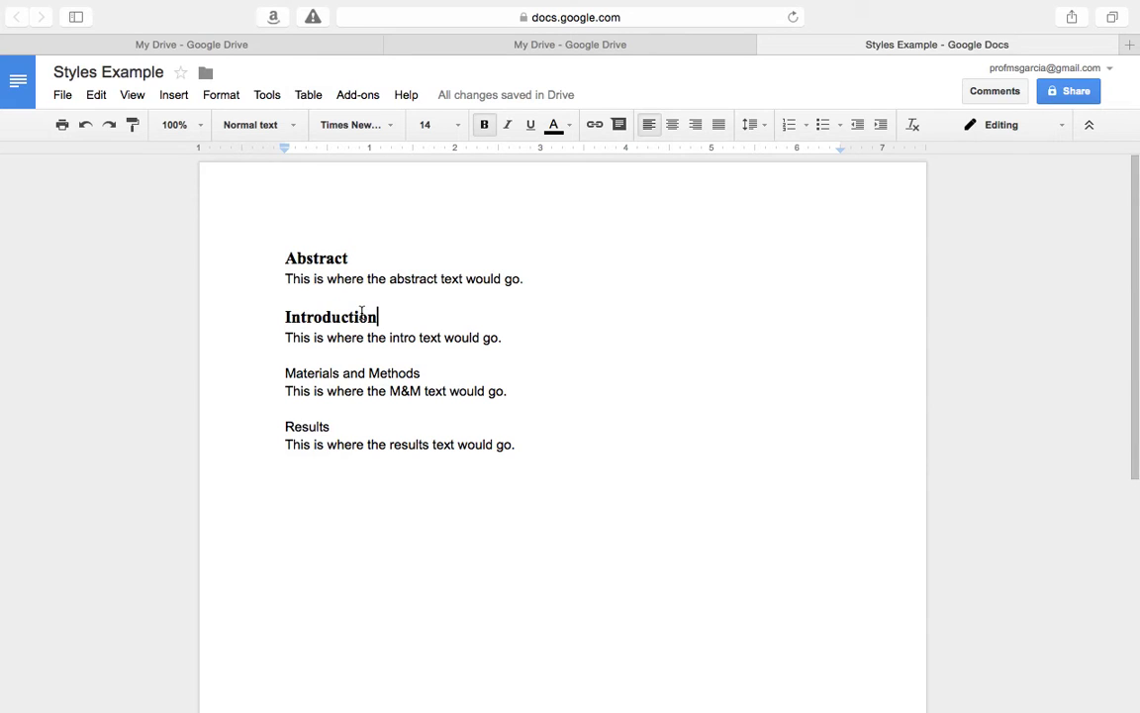
pyautogui.doubleClick(315, 258)
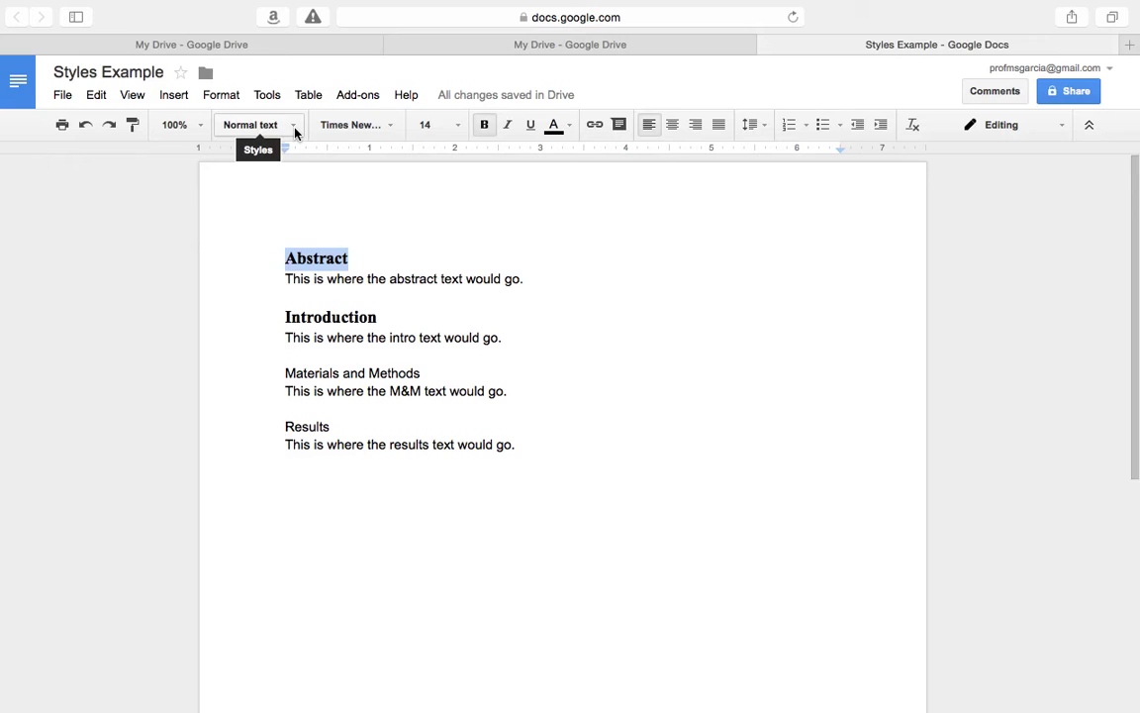
pyautogui.click(410, 274)
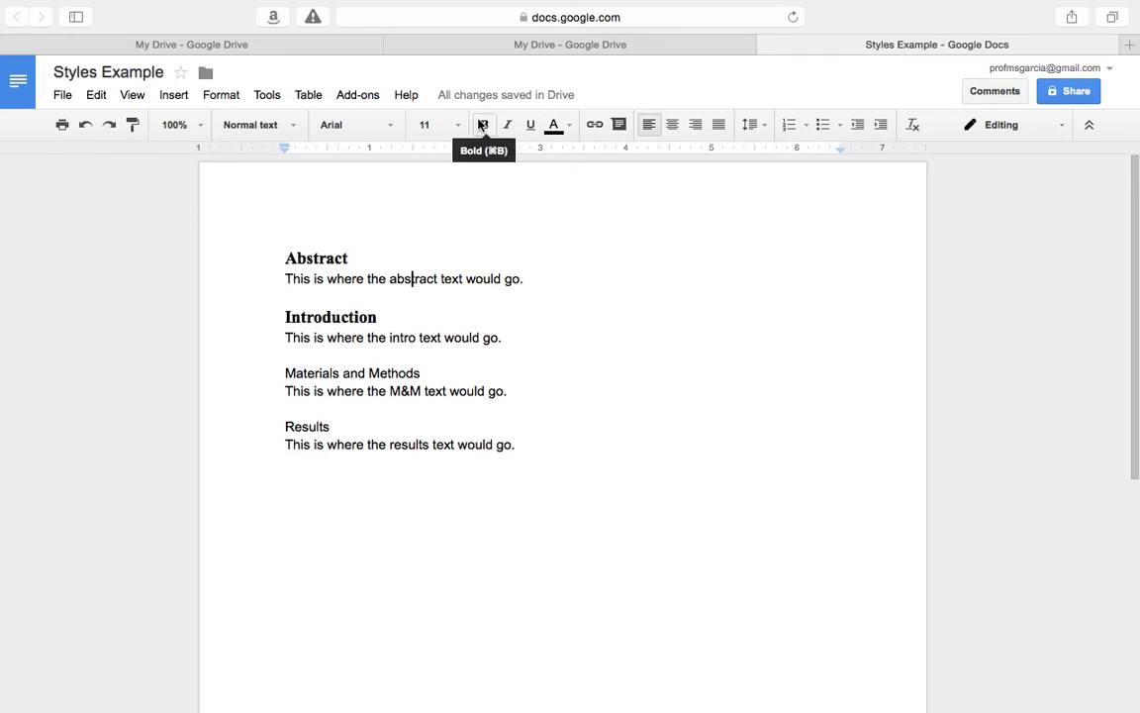
pyautogui.doubleClick(308, 259)
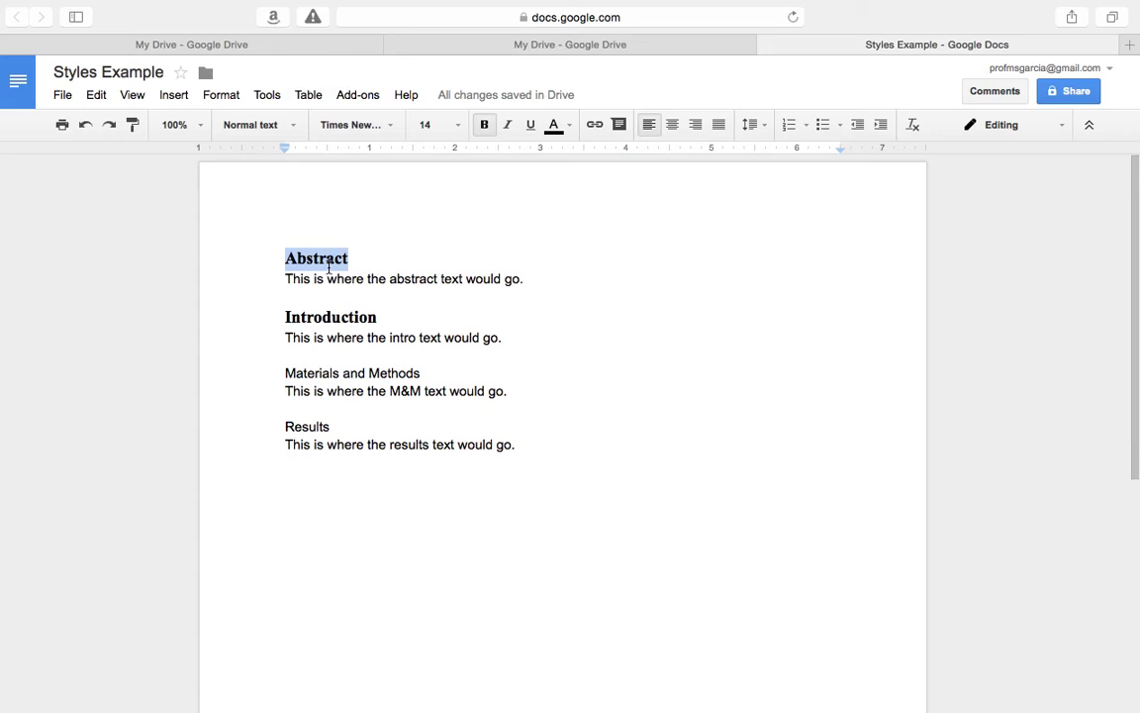
pyautogui.click(297, 122)
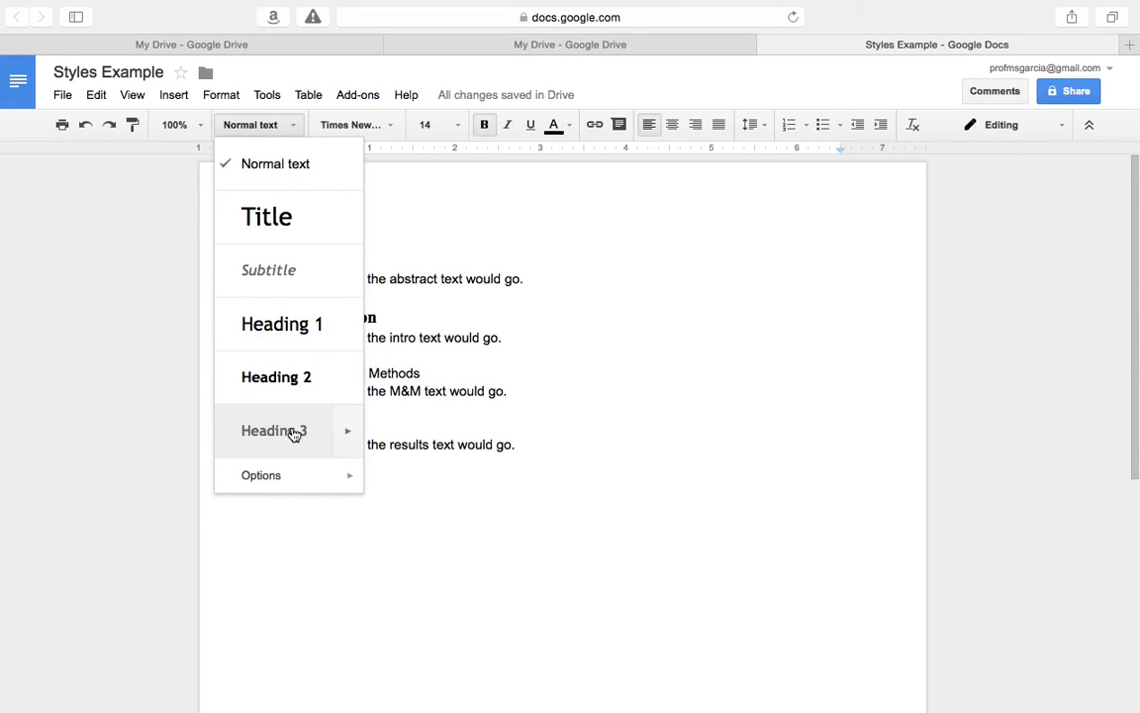
pyautogui.click(296, 123)
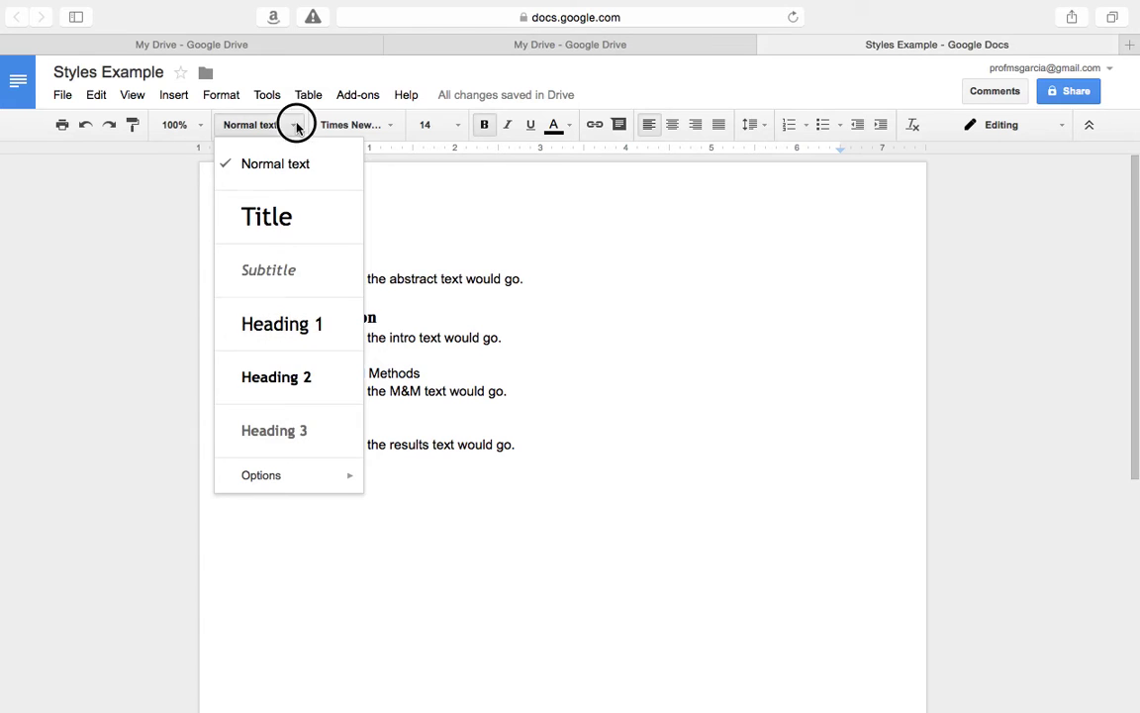
pyautogui.click(287, 125)
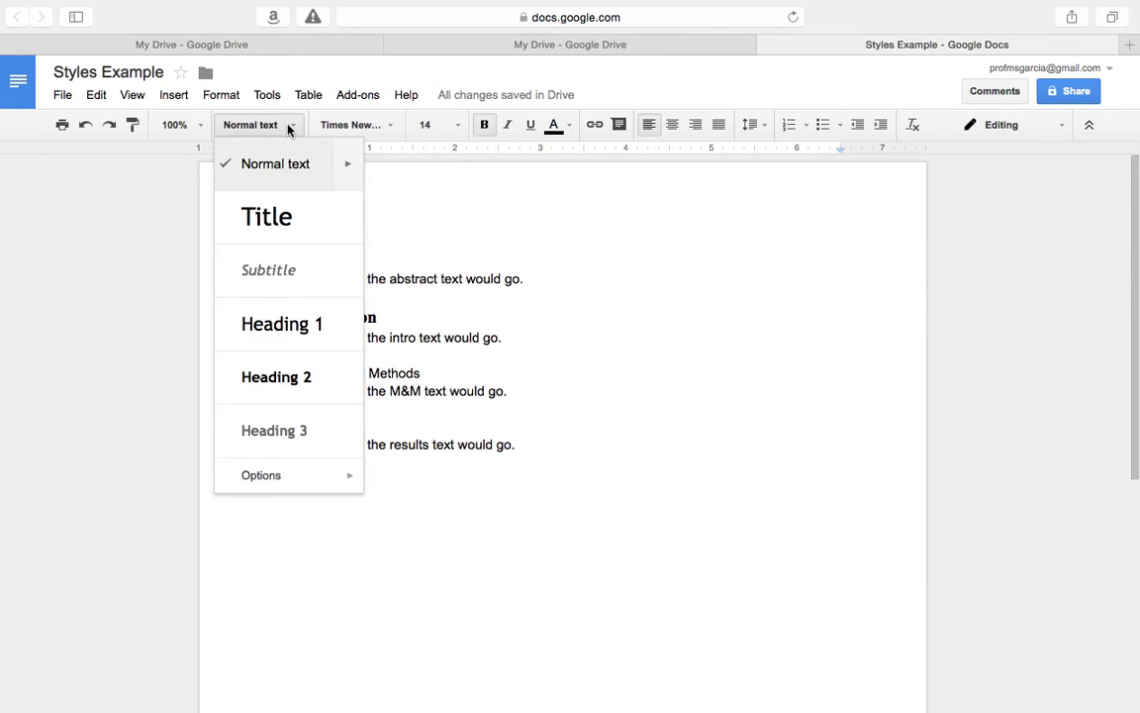
pyautogui.click(376, 197)
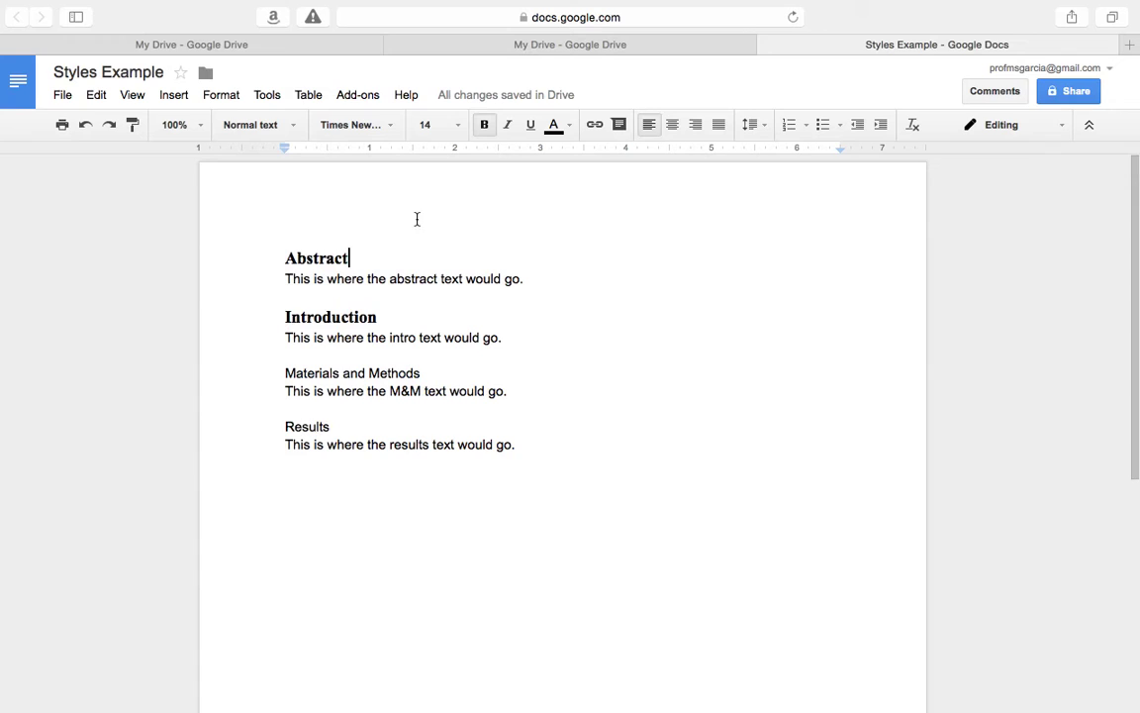
# Try the default Heading 1 style on the Abstract heading, review the style list, and undo the style change.
pyautogui.doubleClick(316, 259)
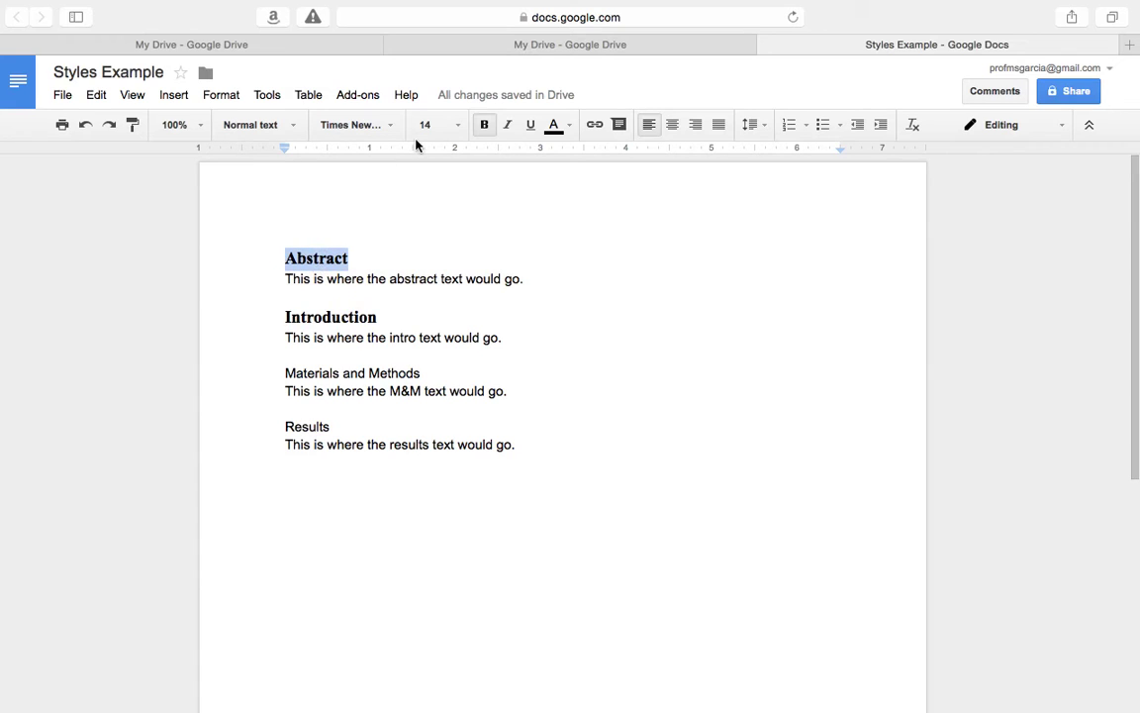
pyautogui.click(299, 125)
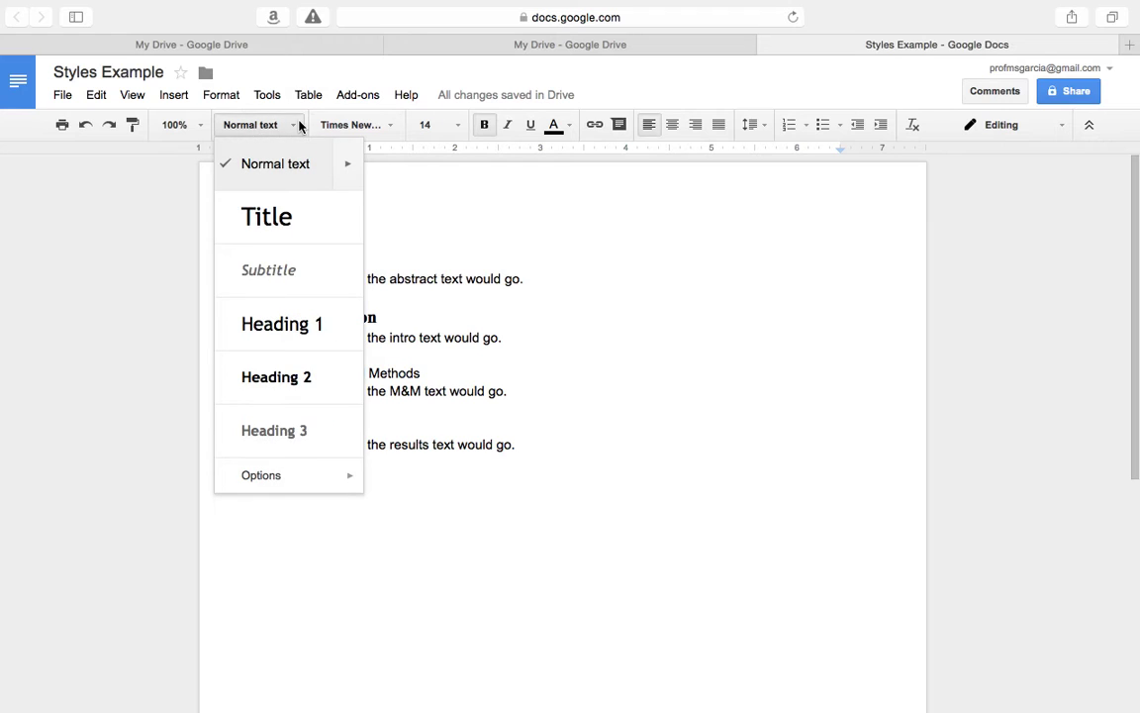
pyautogui.click(287, 332)
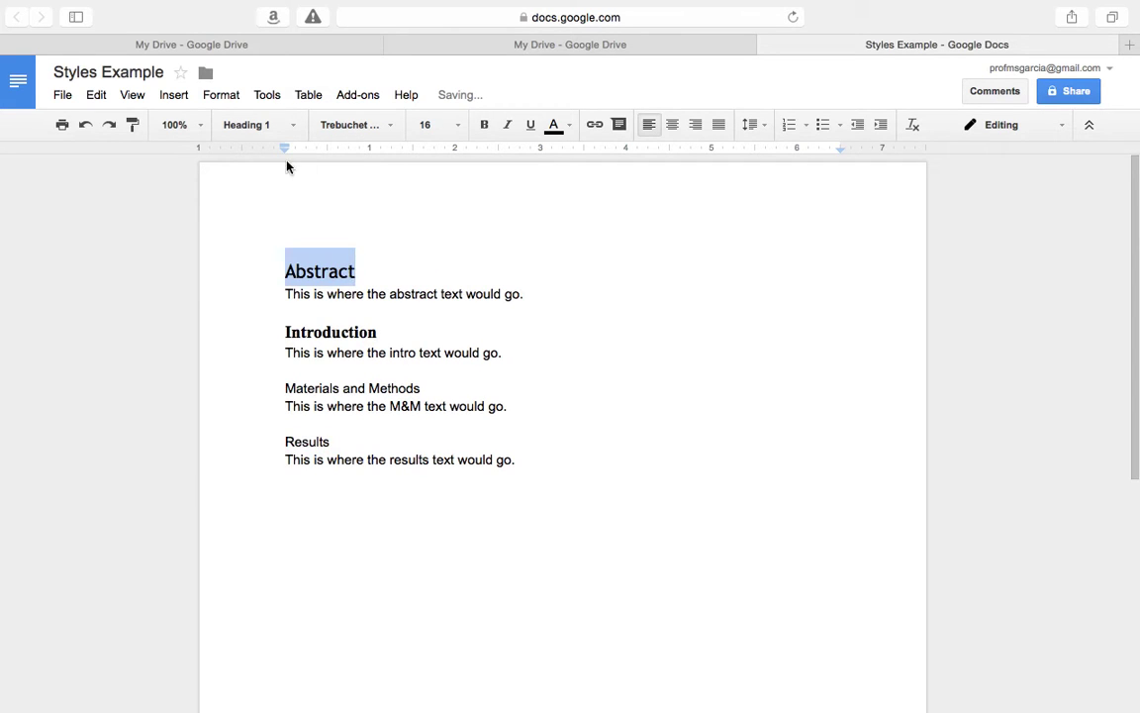
pyautogui.click(280, 124)
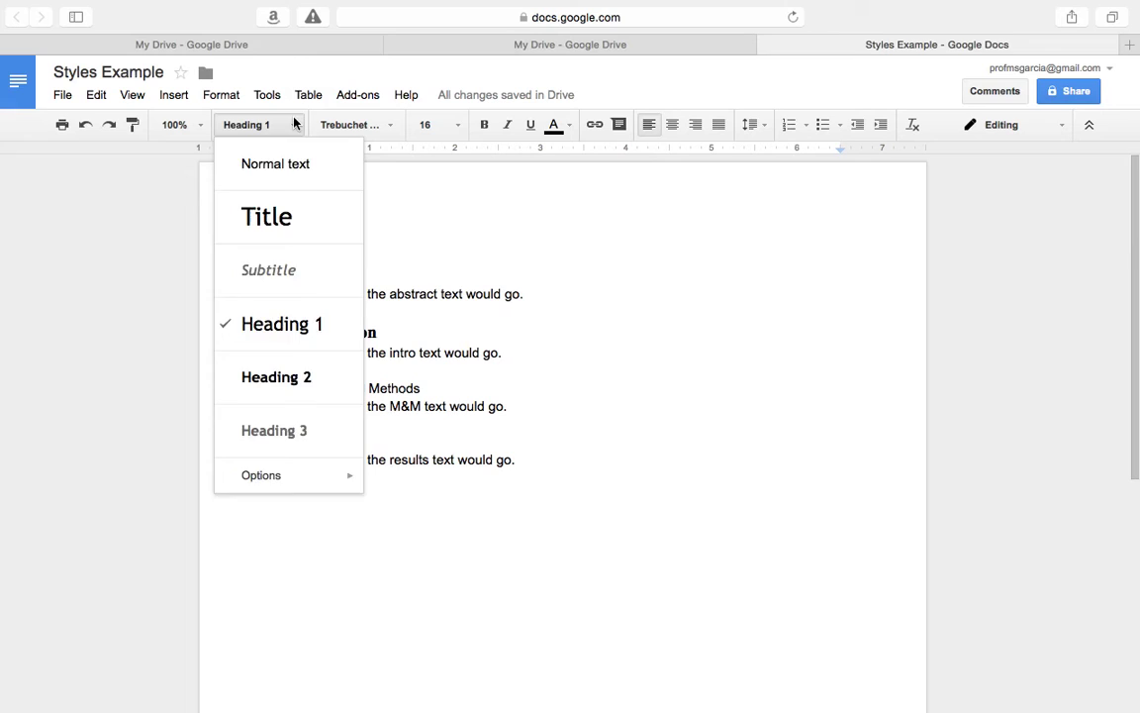
pyautogui.click(296, 123)
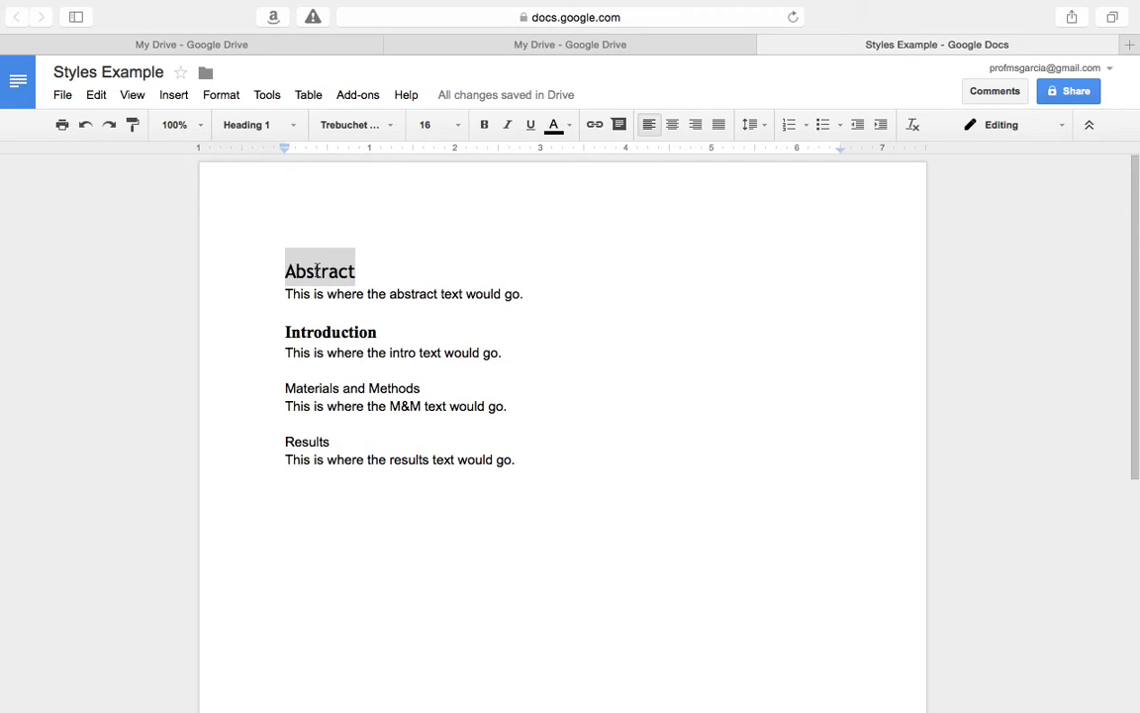
pyautogui.click(294, 124)
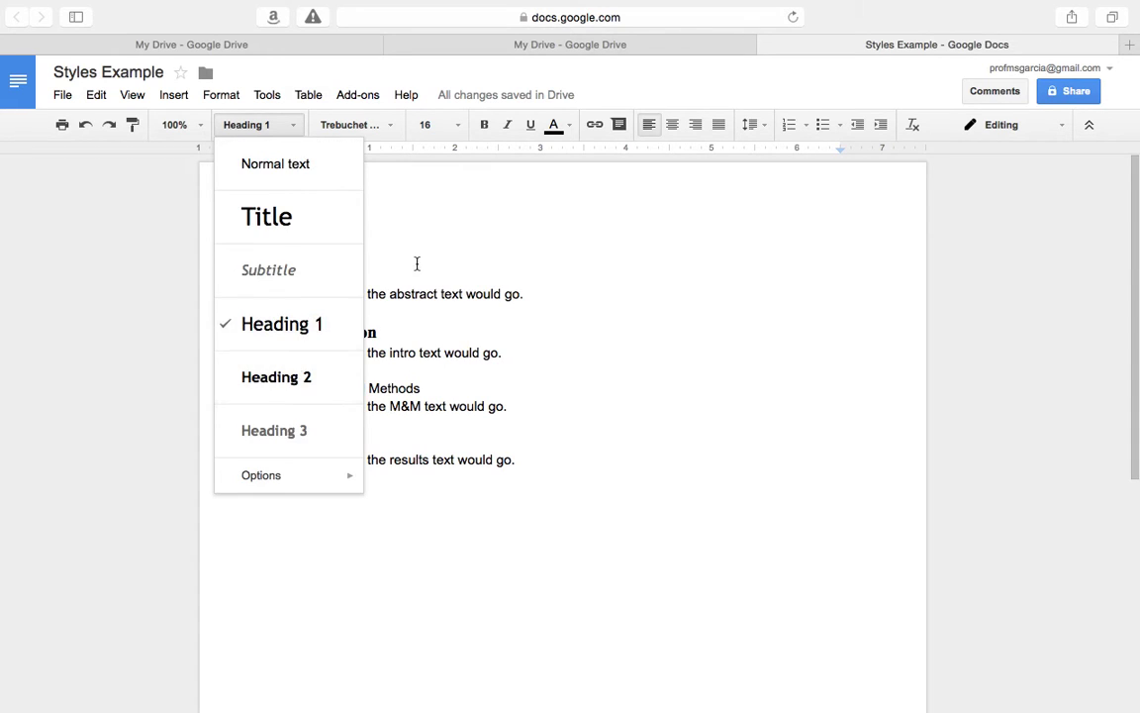
pyautogui.click(372, 267)
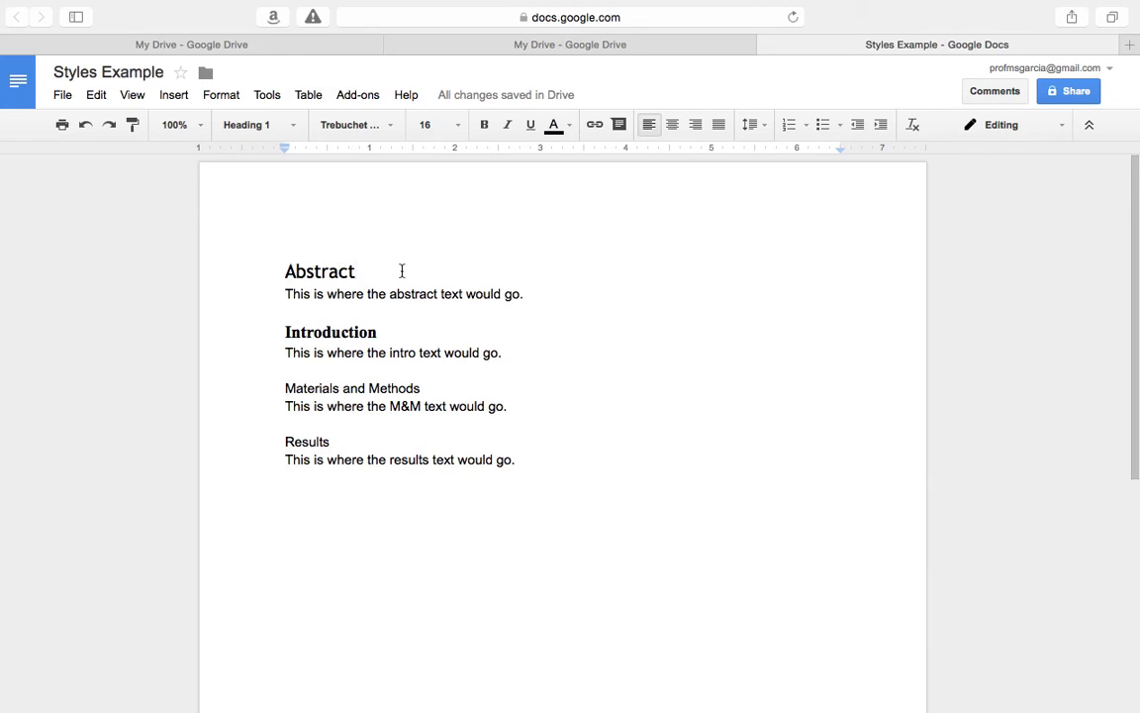
pyautogui.press('super+z')
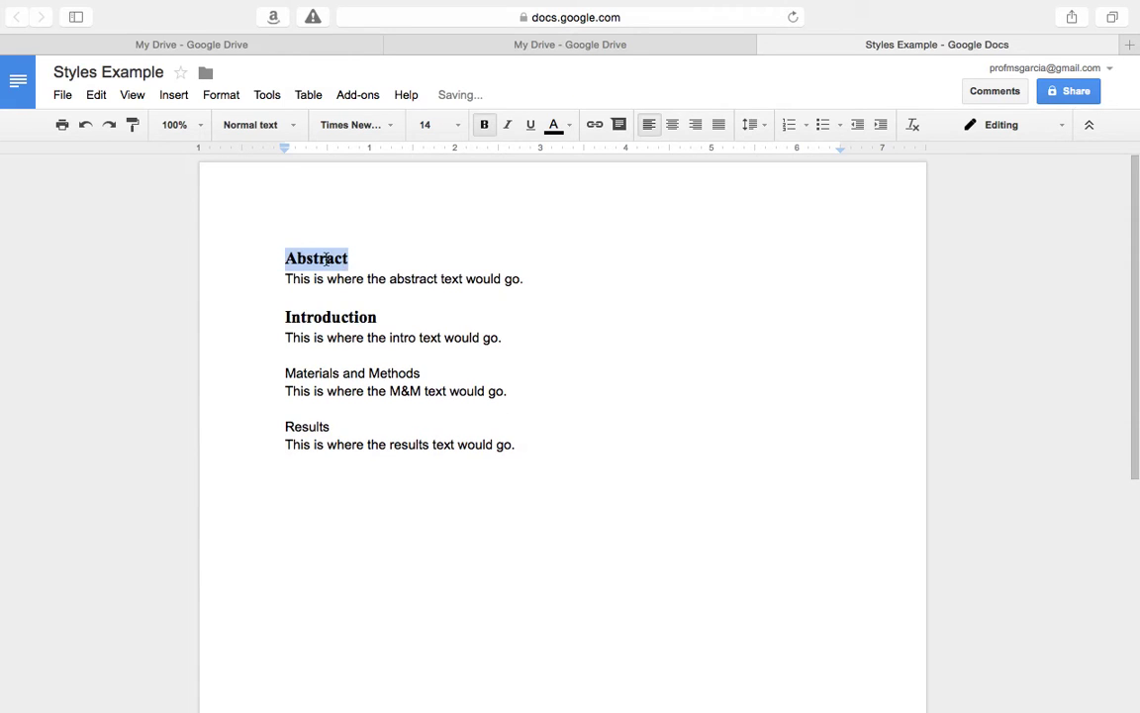
pyautogui.click(290, 125)
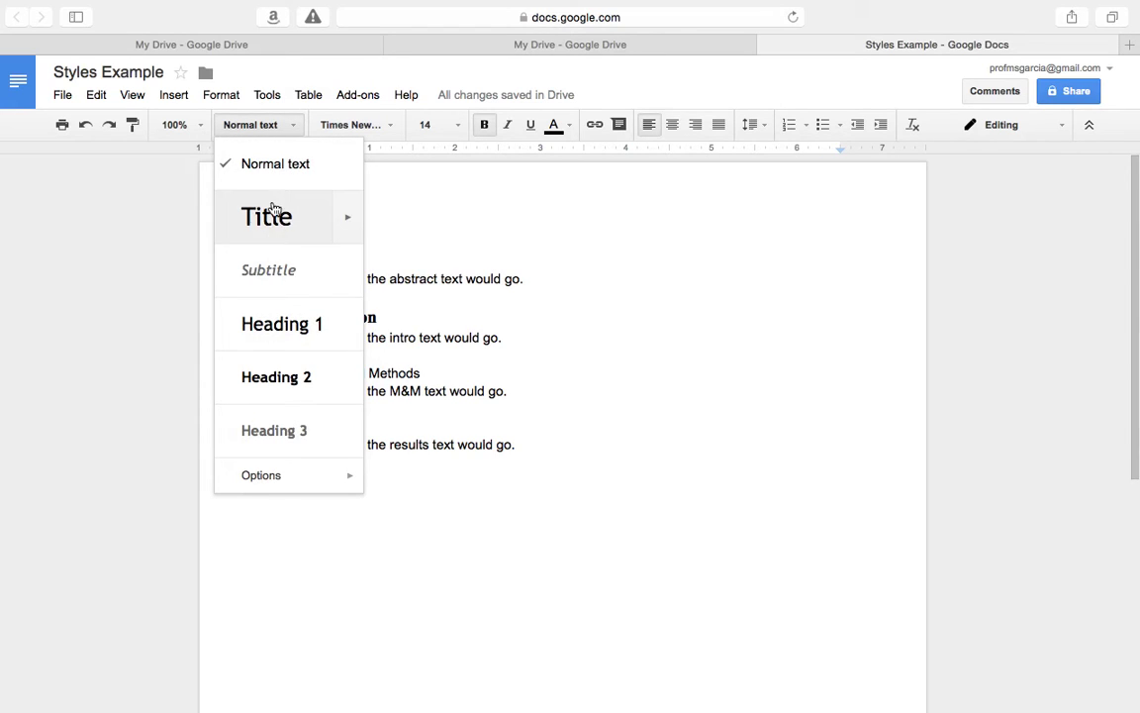
pyautogui.click(412, 261)
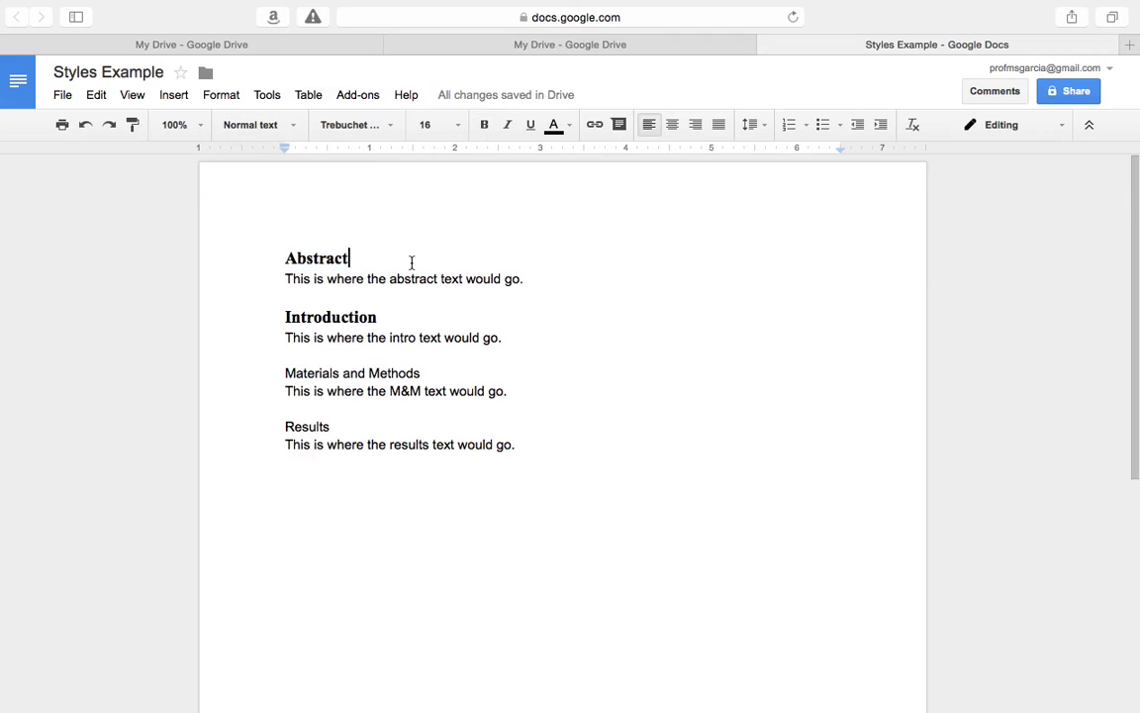
pyautogui.click(338, 257)
pyautogui.click(284, 124)
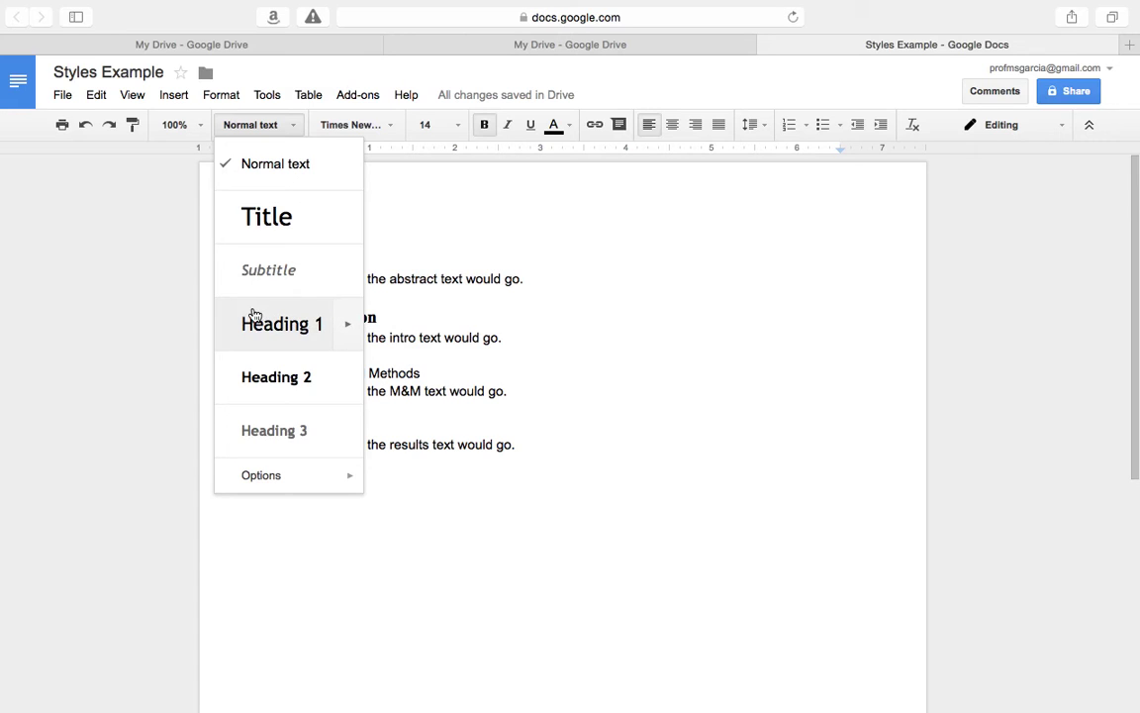
pyautogui.click(406, 247)
# Update the Heading 1 style to match the Abstract heading's formatting and check its new look among the paragraph styles.
pyautogui.moveTo(361, 257); pyautogui.dragTo(278, 257)
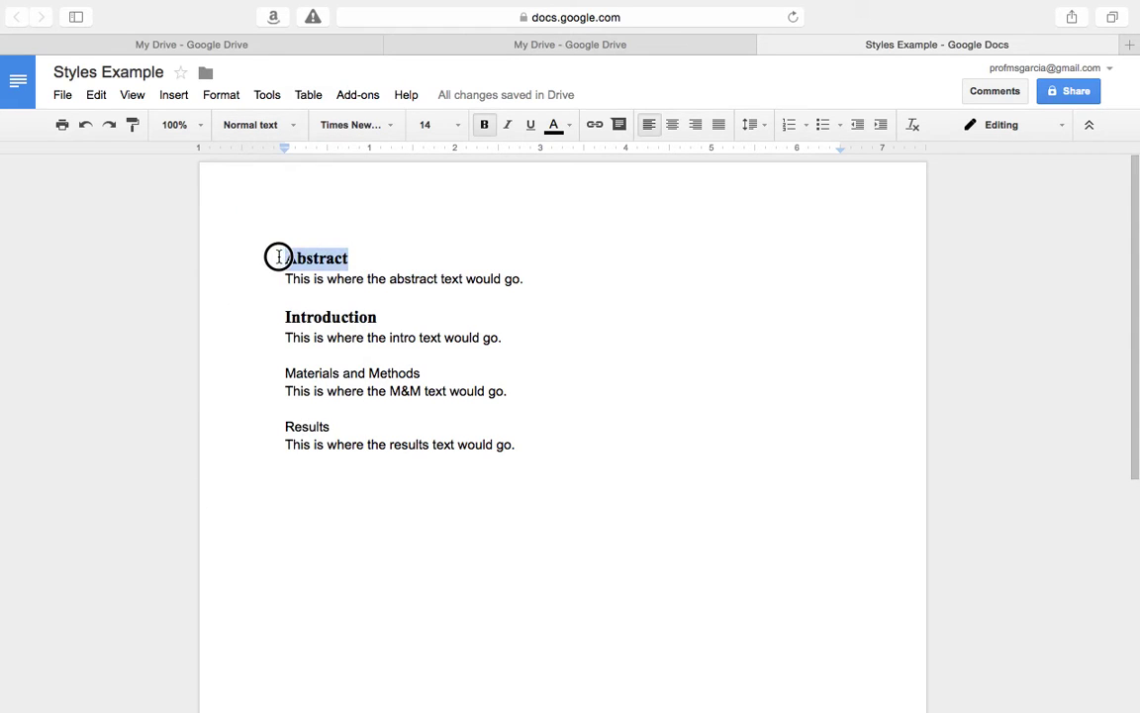
pyautogui.click(294, 126)
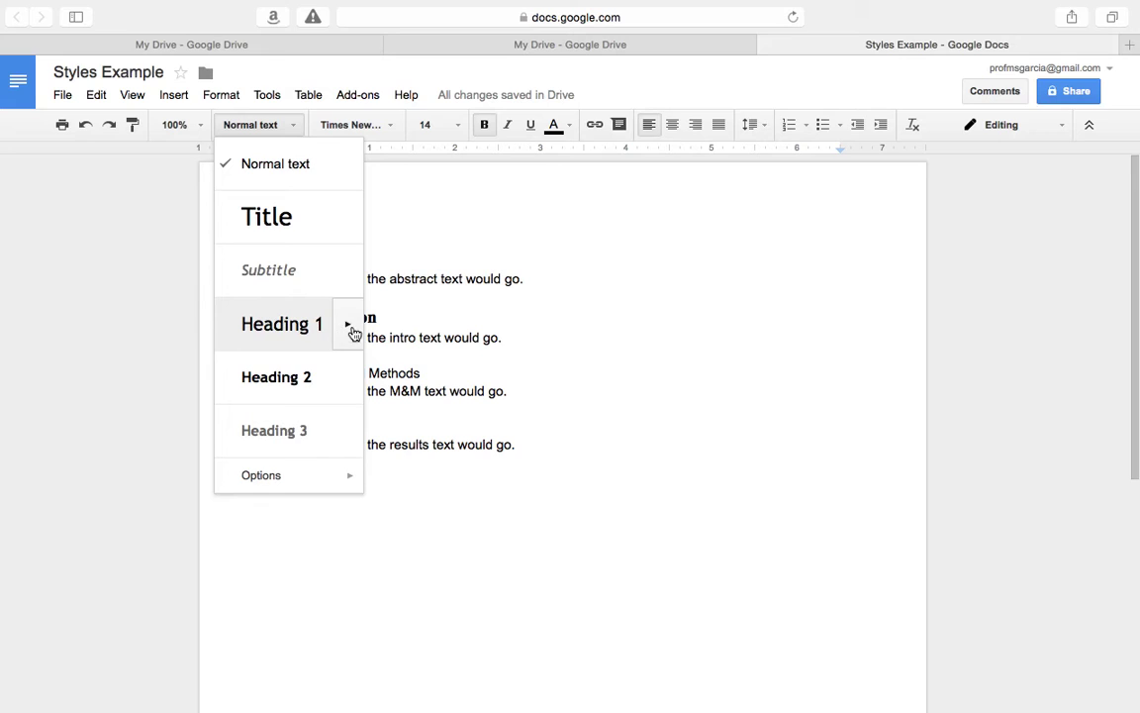
pyautogui.click(353, 330)
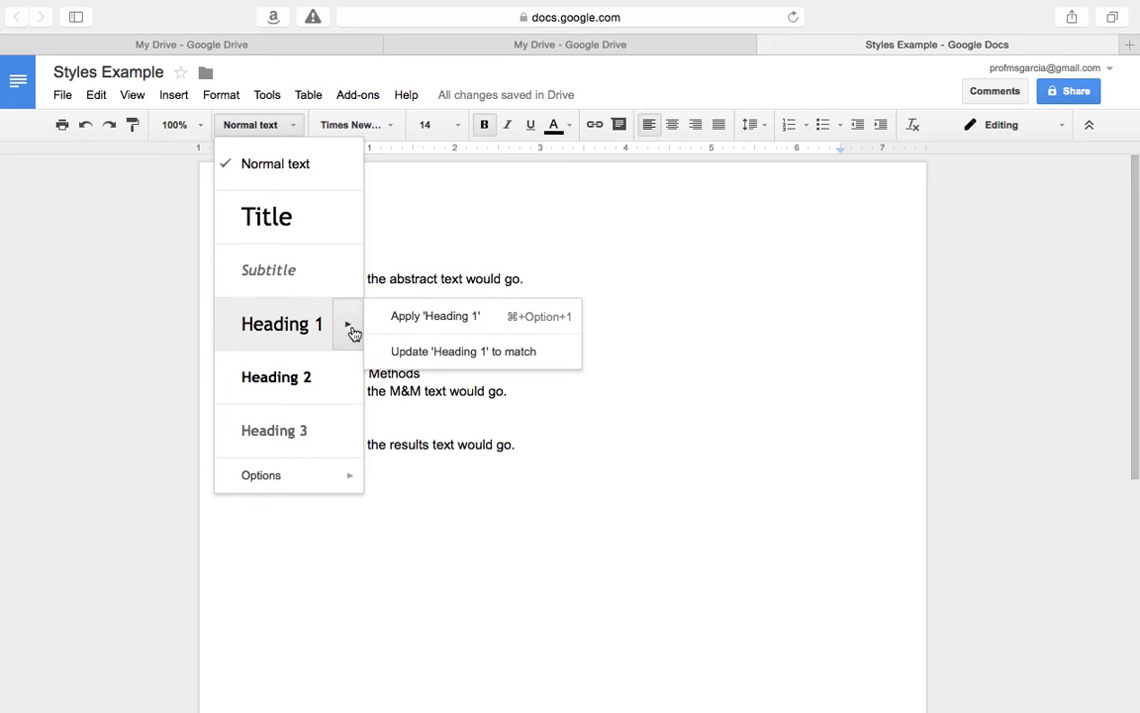
pyautogui.click(434, 353)
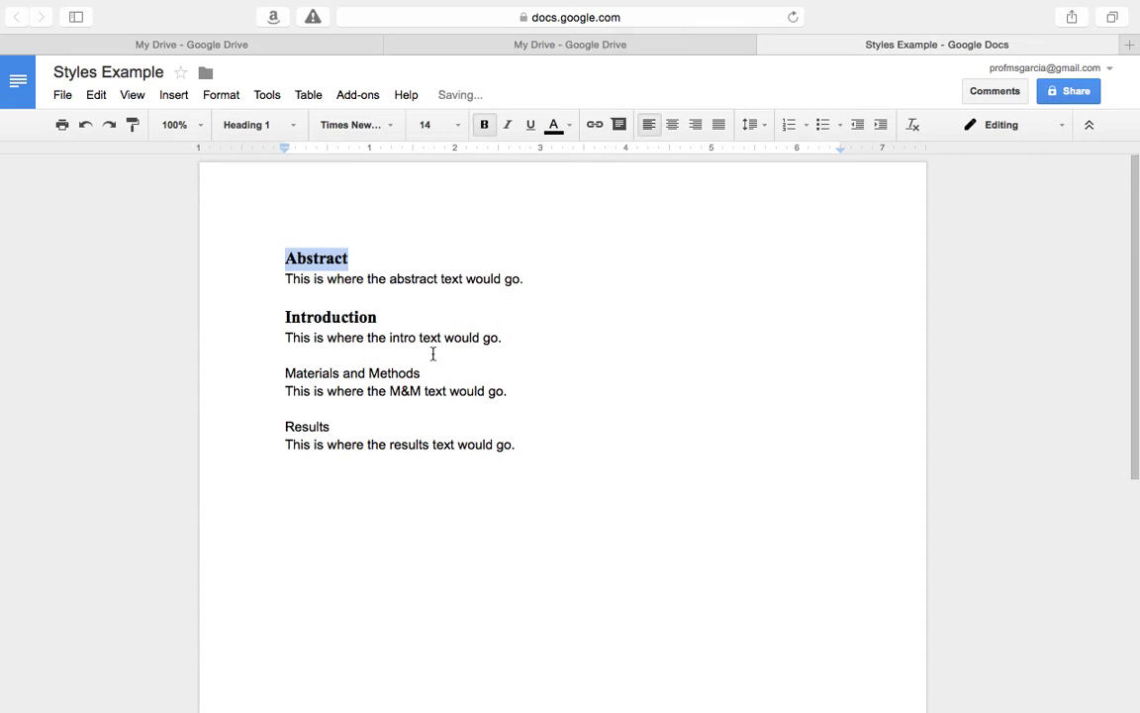
pyautogui.click(358, 260)
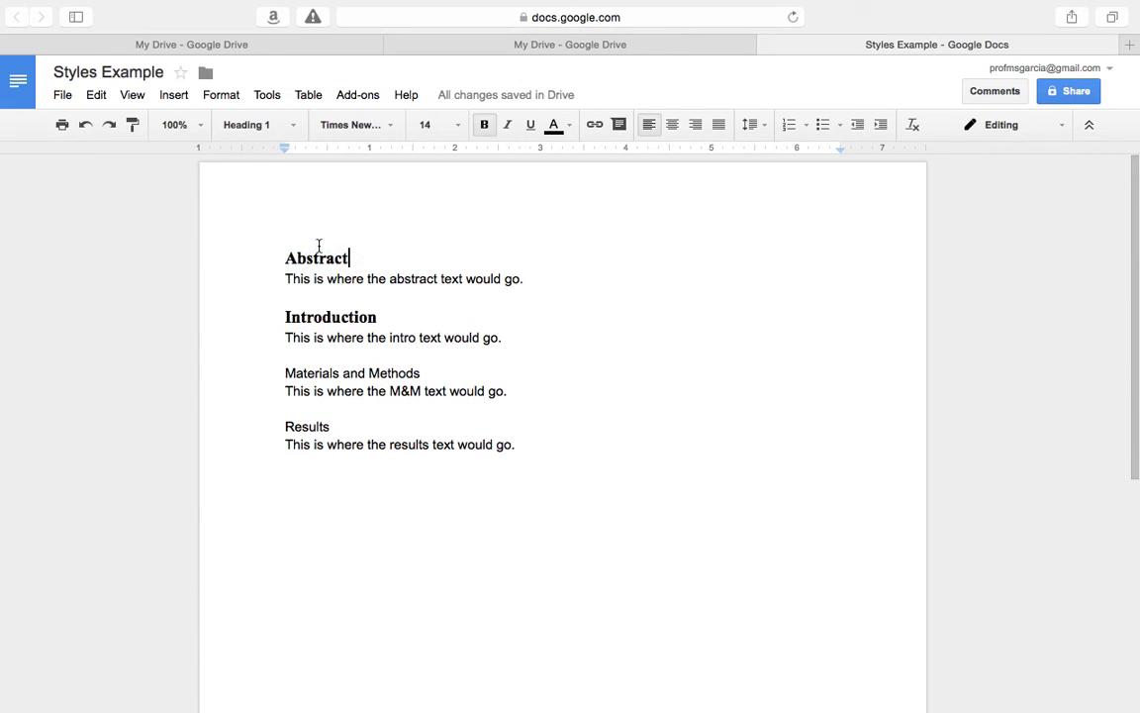
pyautogui.click(297, 131)
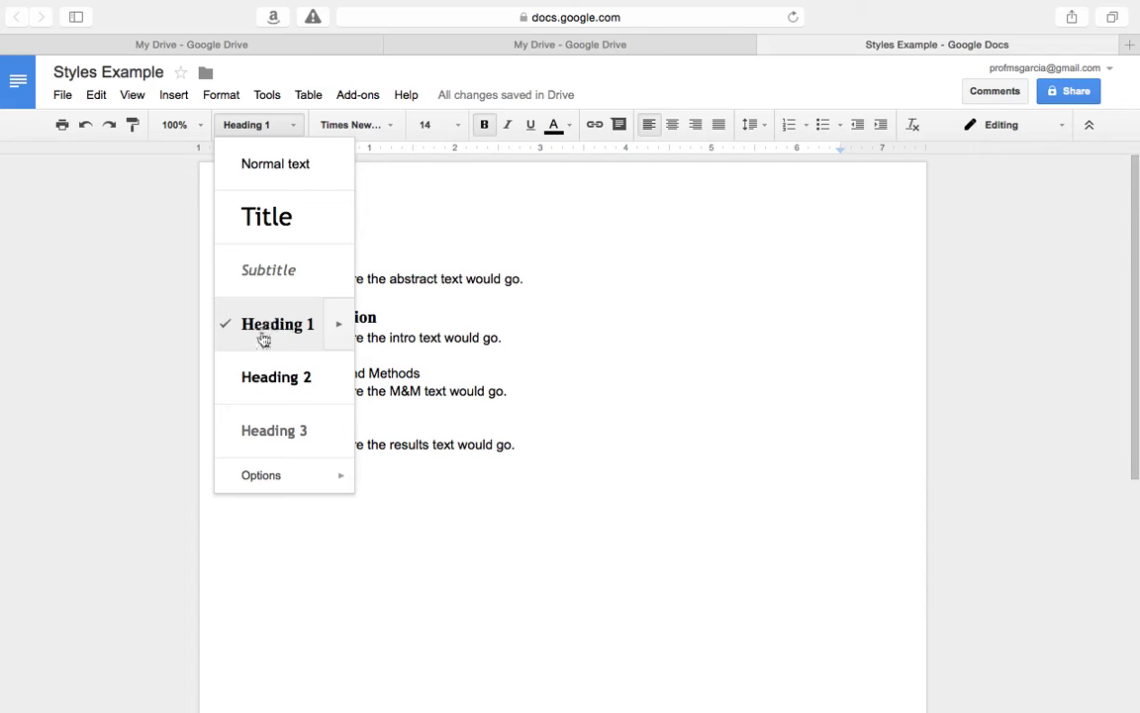
pyautogui.click(406, 248)
pyautogui.doubleClick(317, 254)
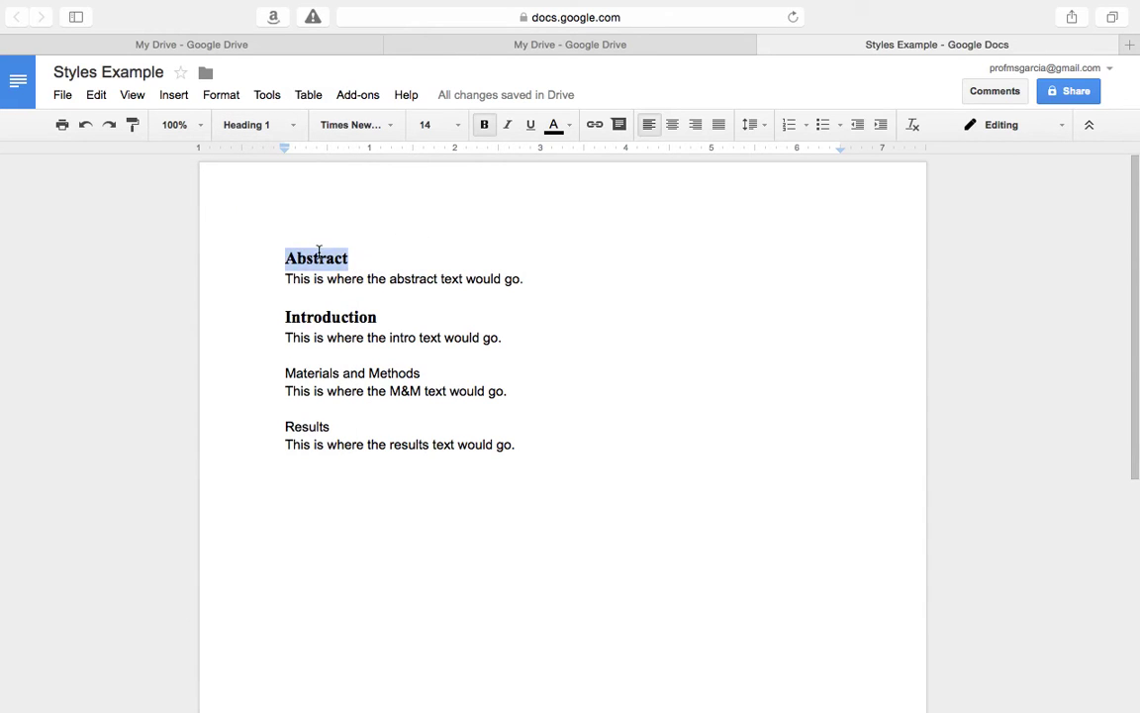
pyautogui.click(344, 258)
# Apply the customized Heading 1 style to the Introduction heading.
pyautogui.click(316, 318)
pyautogui.doubleClick(320, 316)
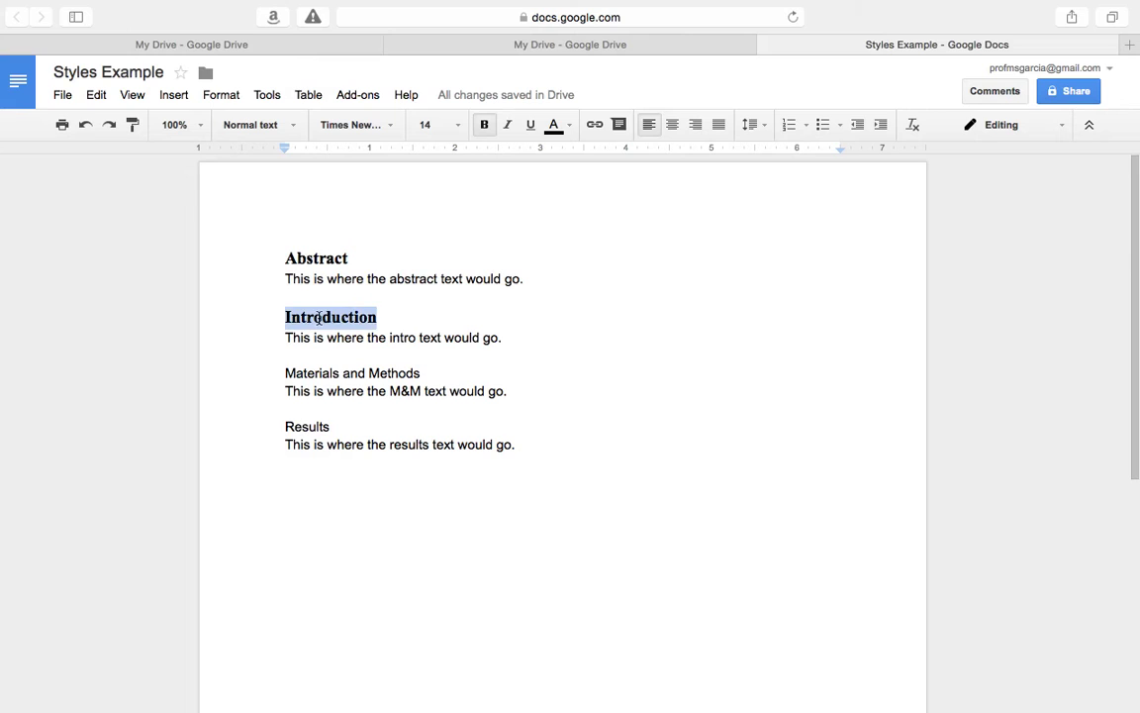
pyautogui.click(369, 317)
pyautogui.click(315, 318)
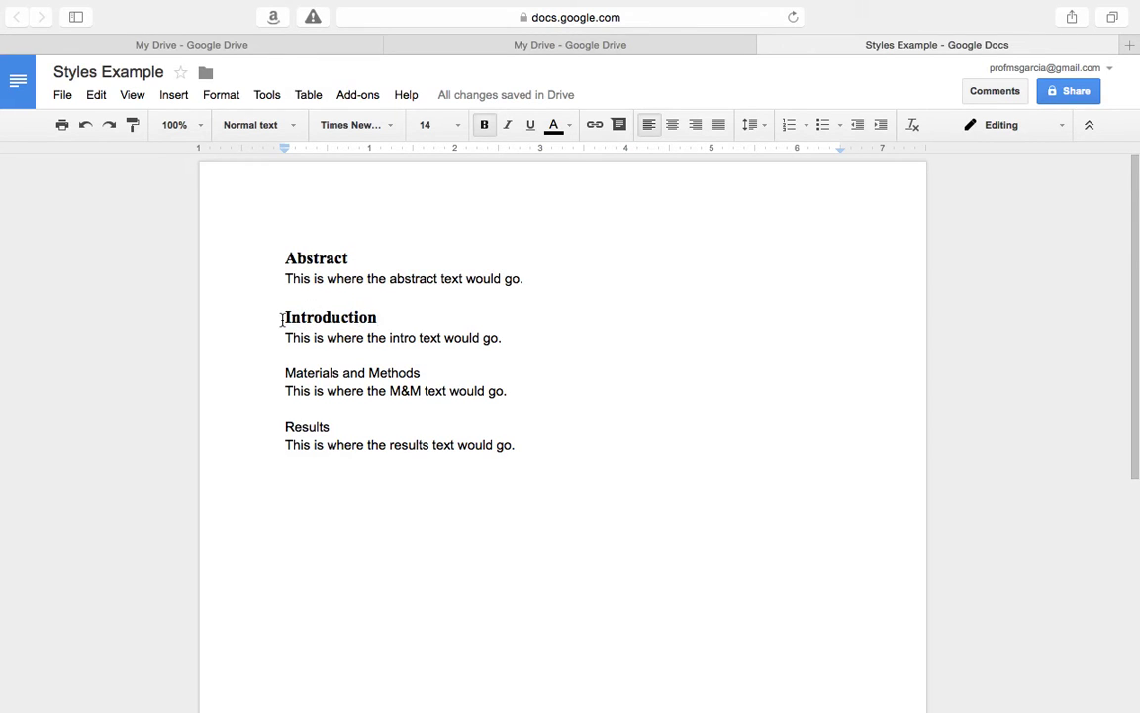
pyautogui.click(287, 125)
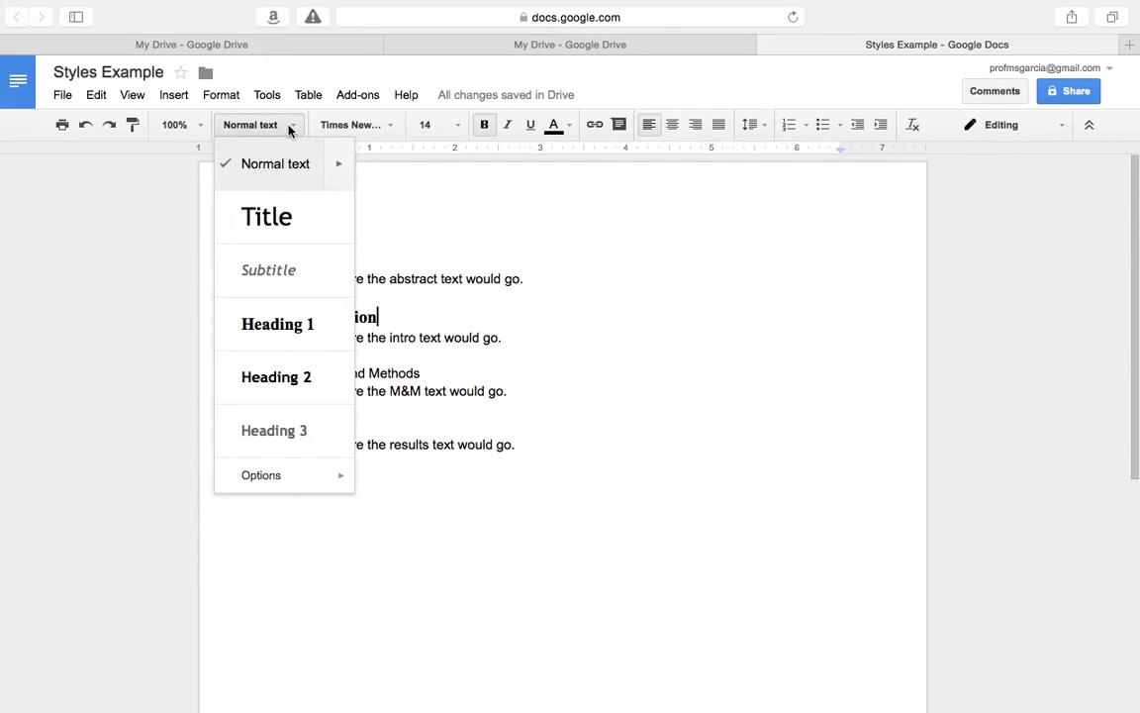
pyautogui.click(301, 324)
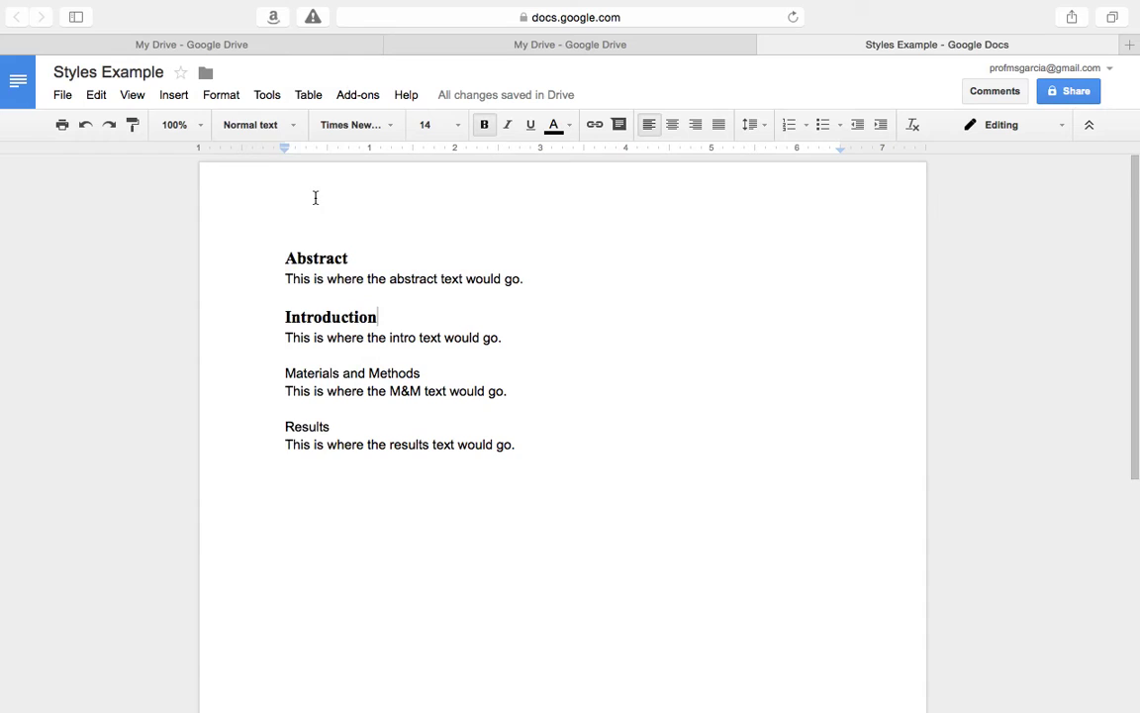
pyautogui.click(262, 124)
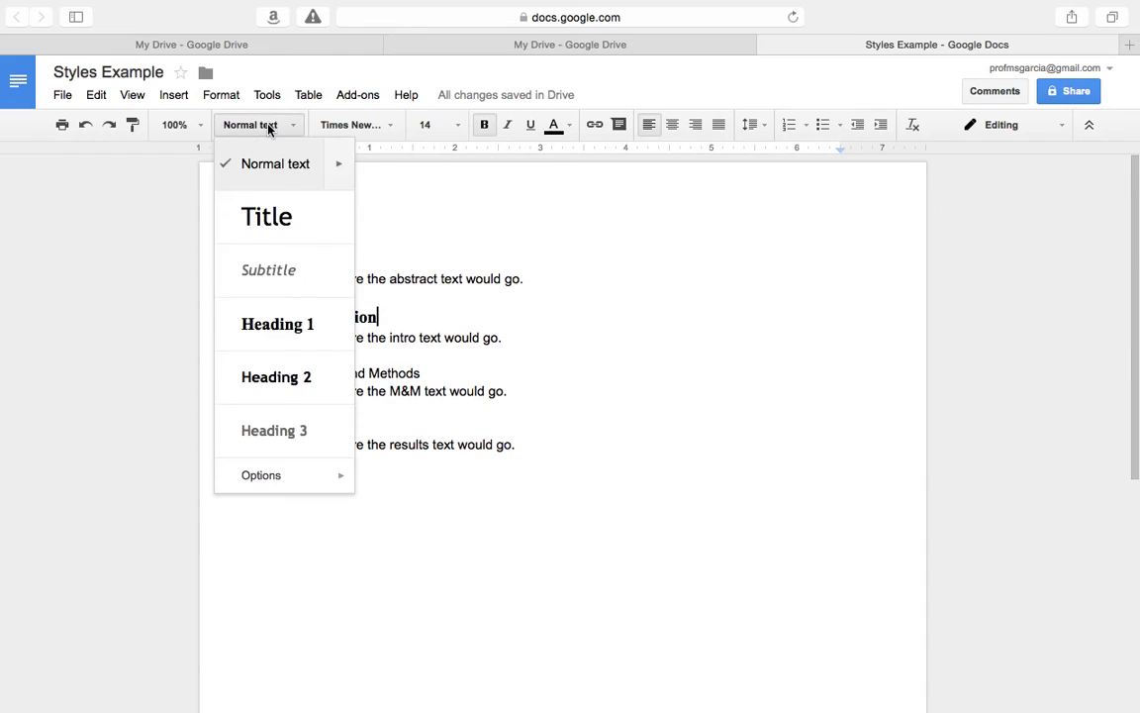
pyautogui.click(273, 323)
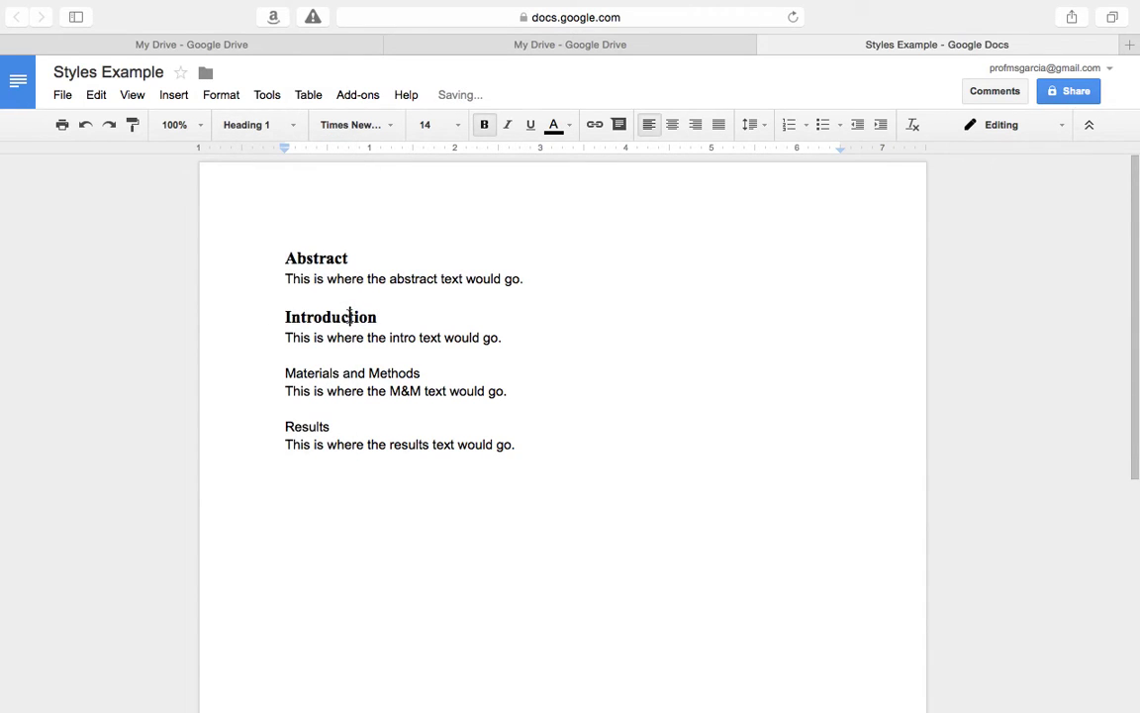
pyautogui.moveTo(286, 317); pyautogui.dragTo(381, 315)
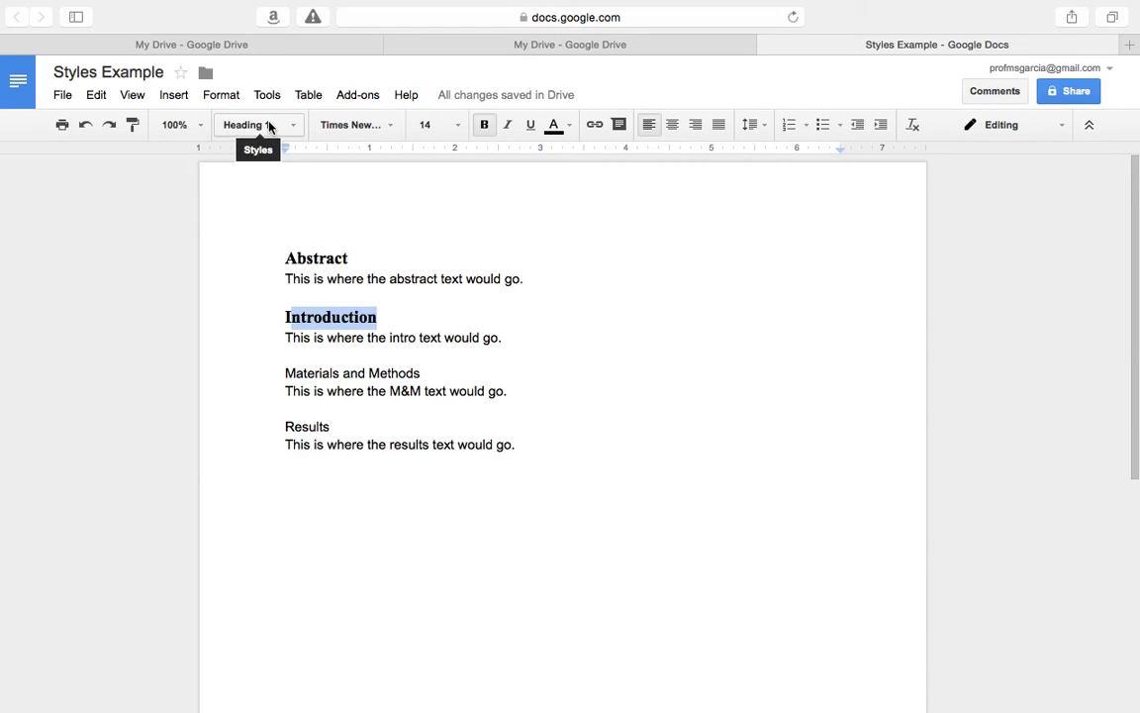
# Apply the customized Heading 1 style to the Materials and Methods heading.
pyautogui.click(283, 374)
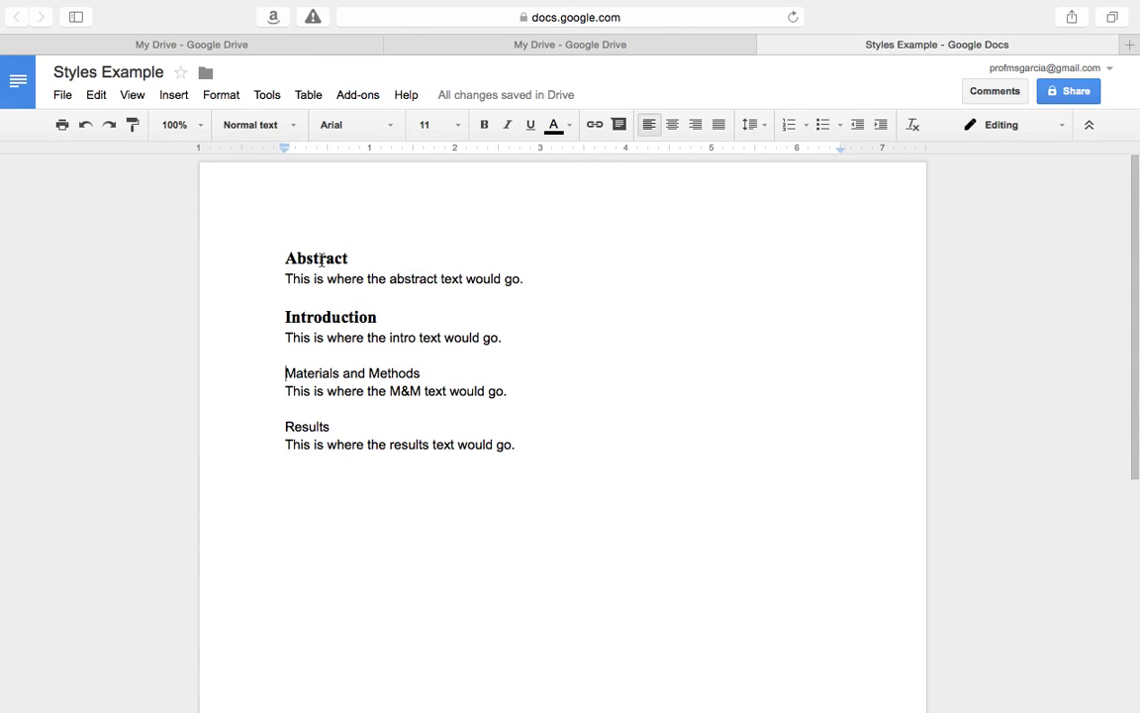
pyautogui.click(301, 373)
pyautogui.moveTo(432, 376); pyautogui.dragTo(283, 372)
pyautogui.click(314, 372)
pyautogui.click(427, 374)
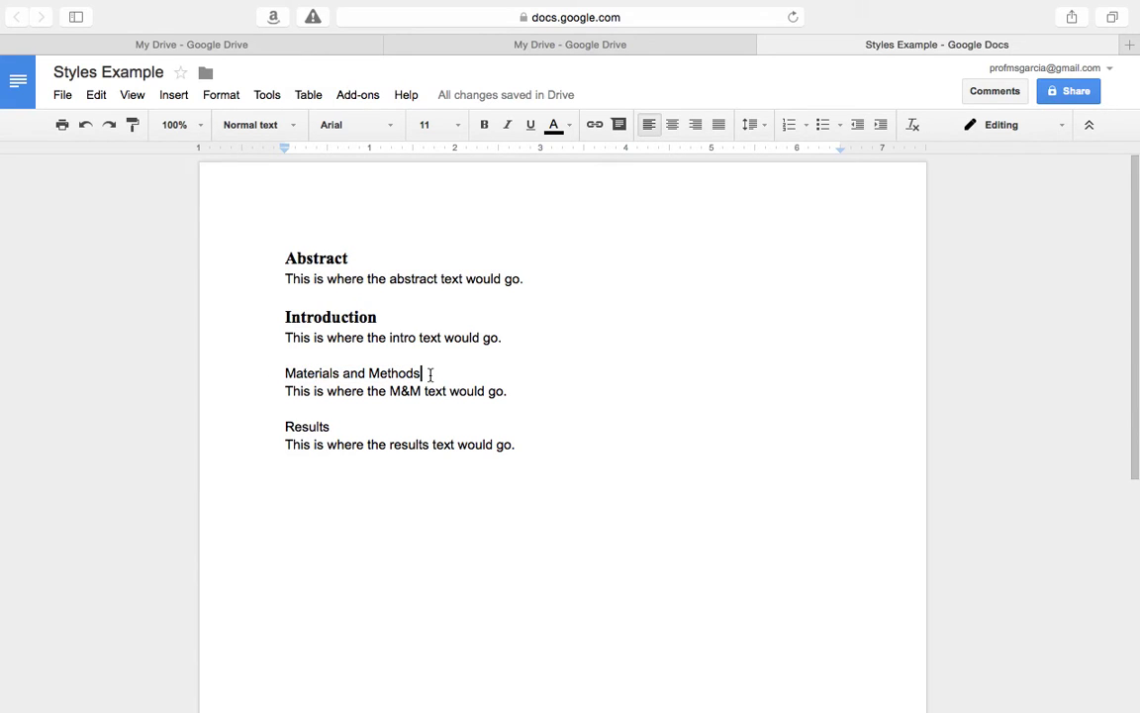
pyautogui.click(284, 372)
pyautogui.click(263, 122)
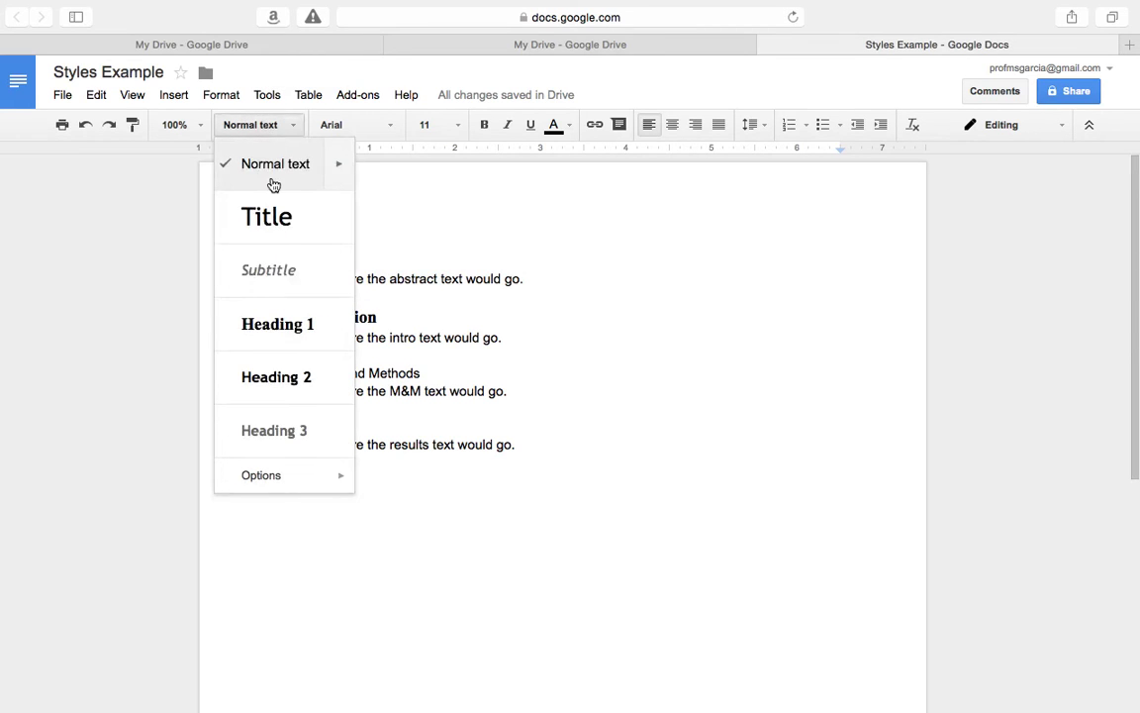
pyautogui.click(275, 323)
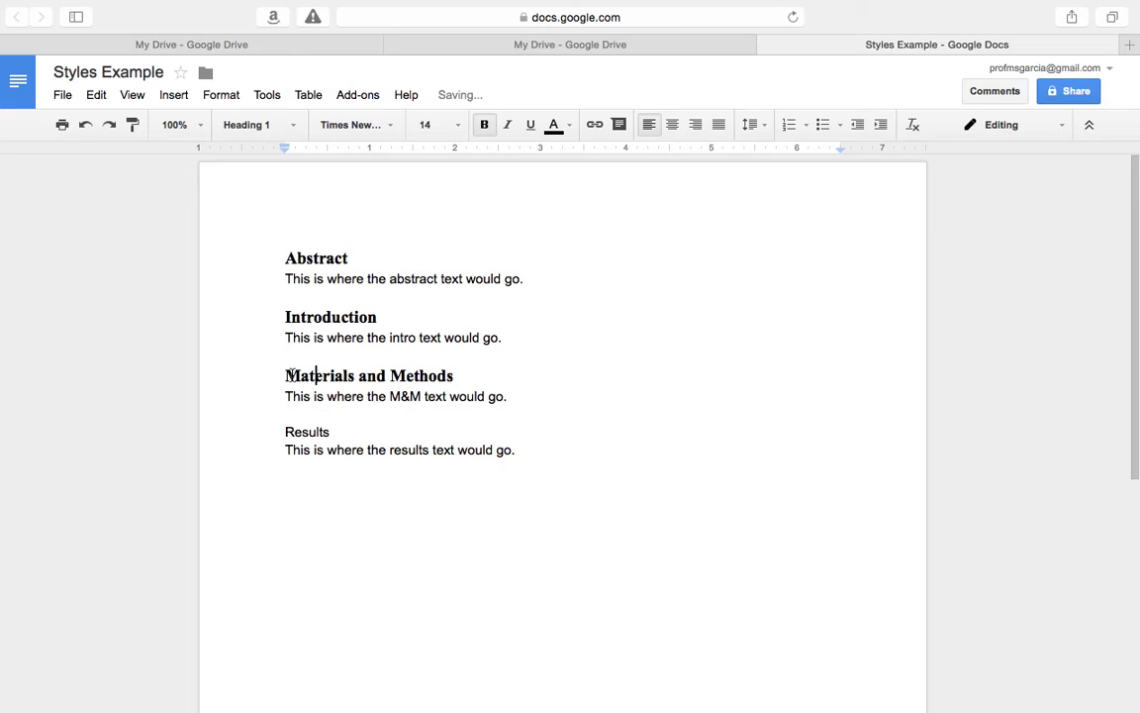
# Apply the customized Heading 1 style to the Results heading.
pyautogui.click(295, 433)
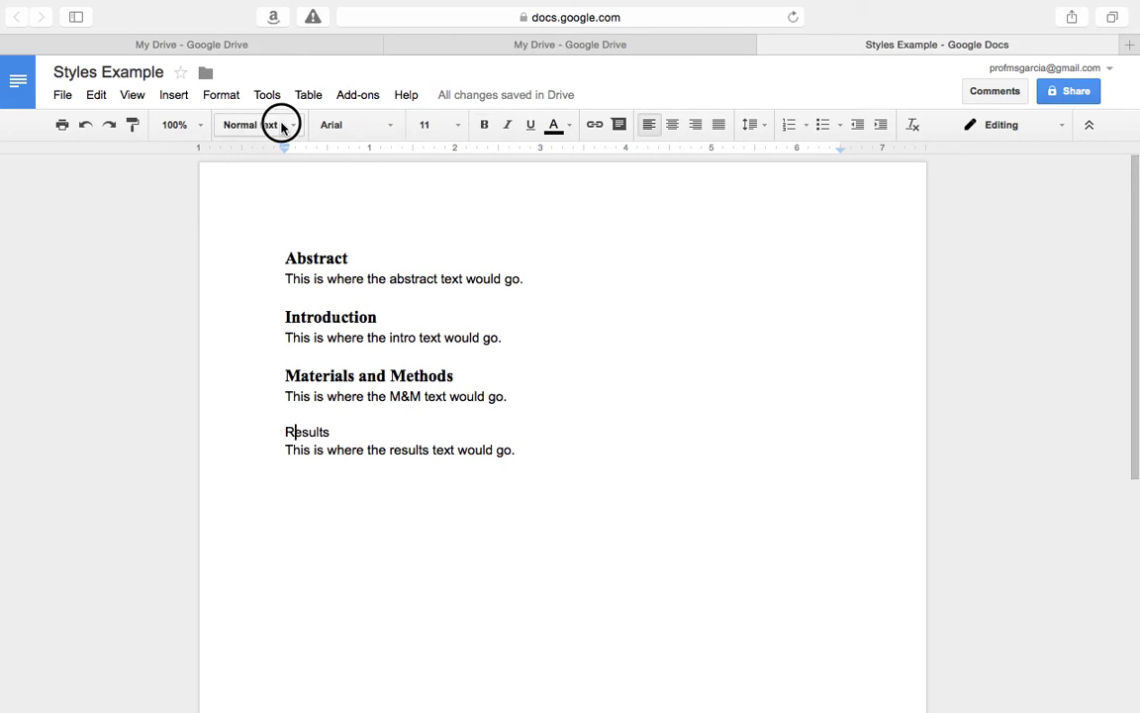
pyautogui.click(282, 125)
pyautogui.click(275, 323)
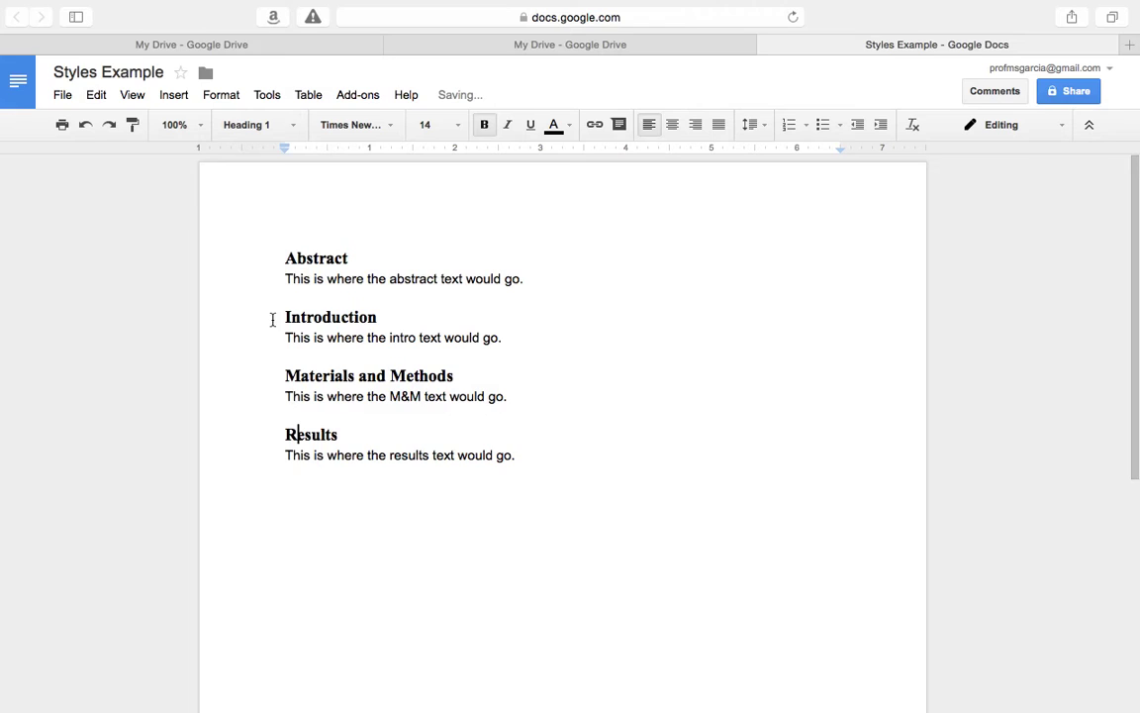
pyautogui.click(341, 435)
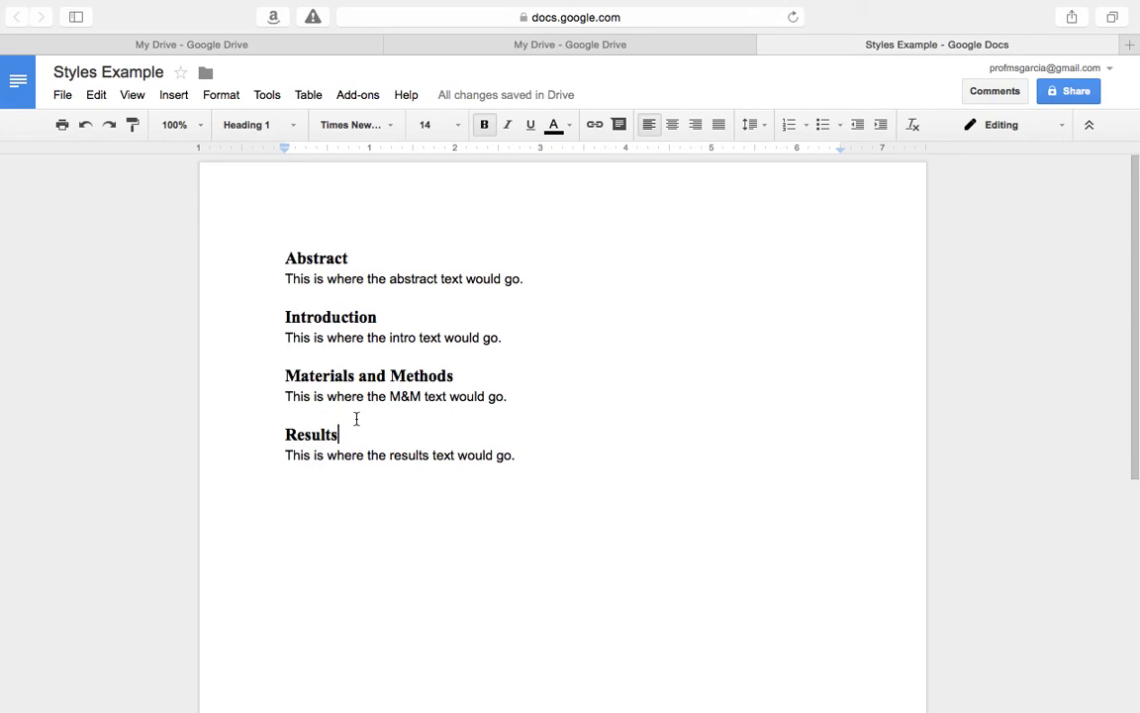
# Format the abstract's body text as Times New Roman, size 12.
pyautogui.moveTo(532, 278); pyautogui.dragTo(382, 272)
pyautogui.click(316, 280)
pyautogui.moveTo(285, 278); pyautogui.dragTo(537, 280)
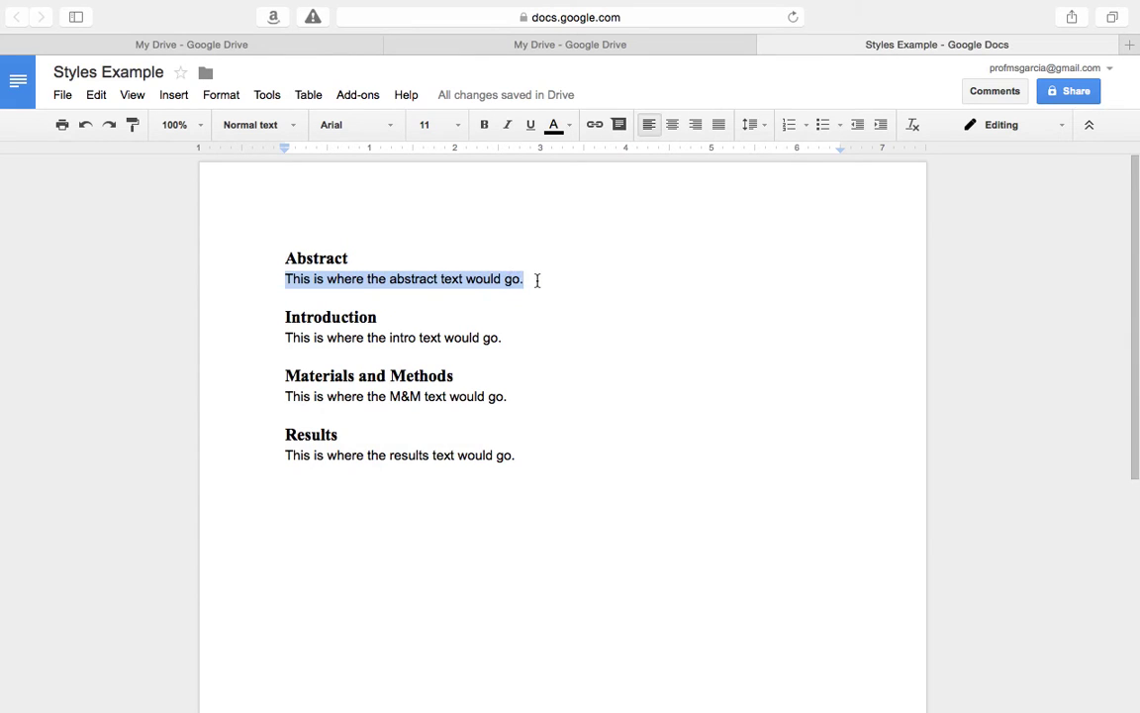
pyautogui.click(285, 124)
pyautogui.click(285, 129)
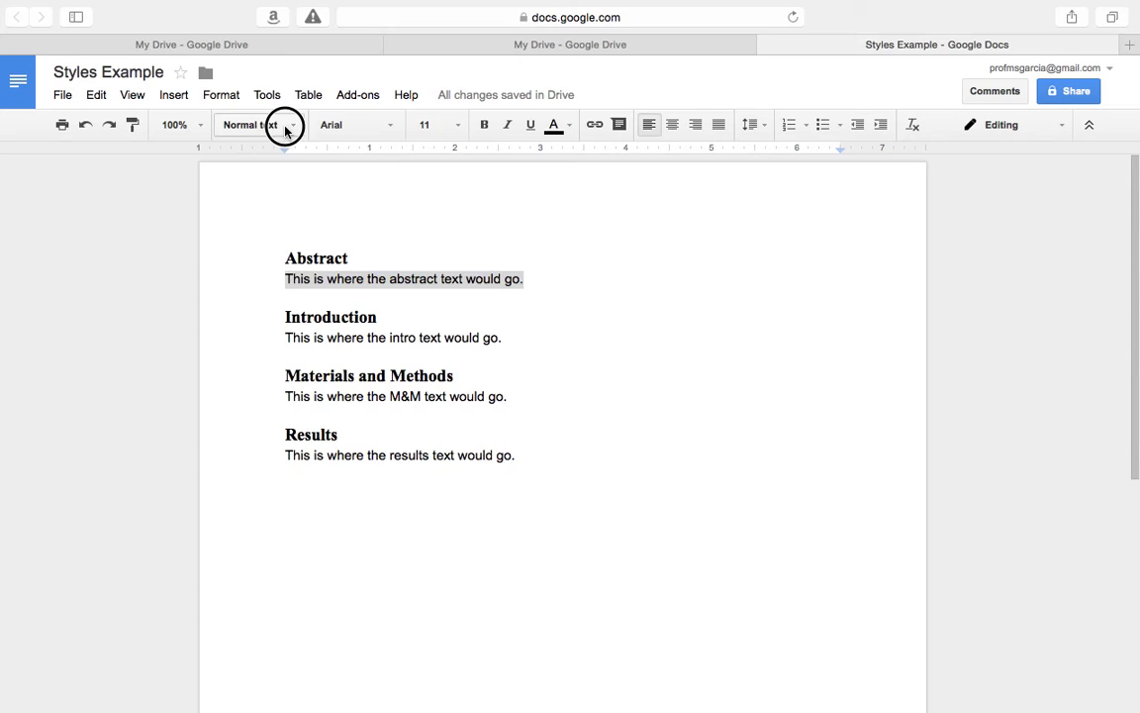
pyautogui.click(387, 126)
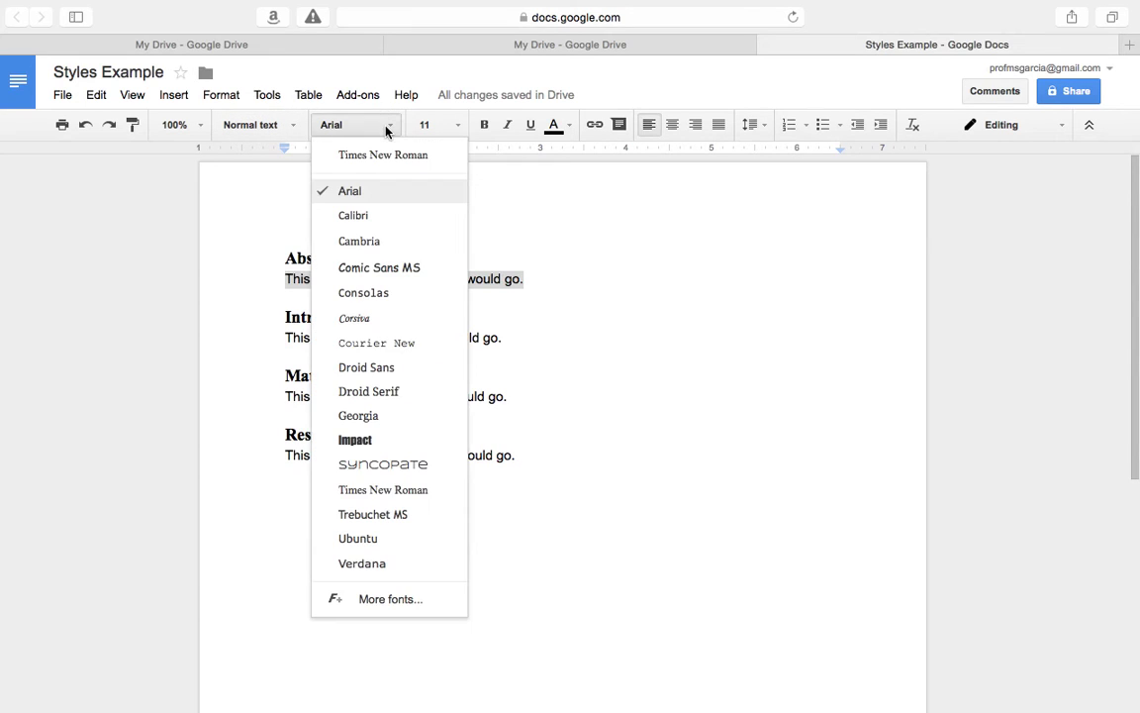
pyautogui.click(363, 492)
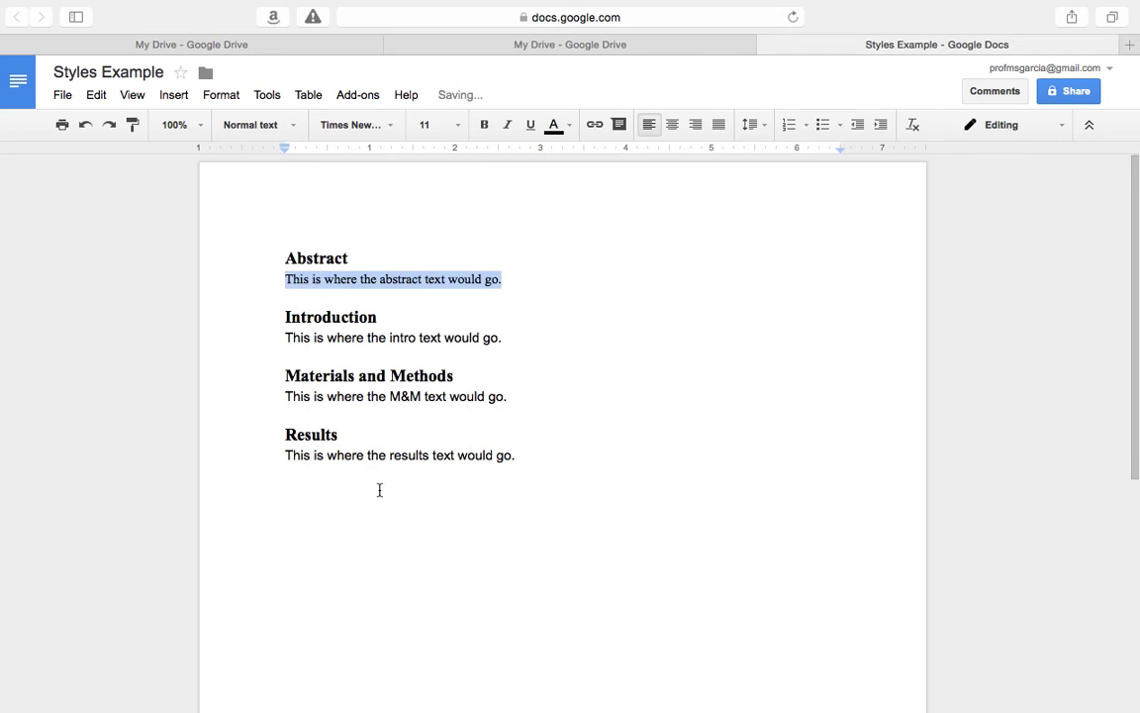
pyautogui.click(455, 130)
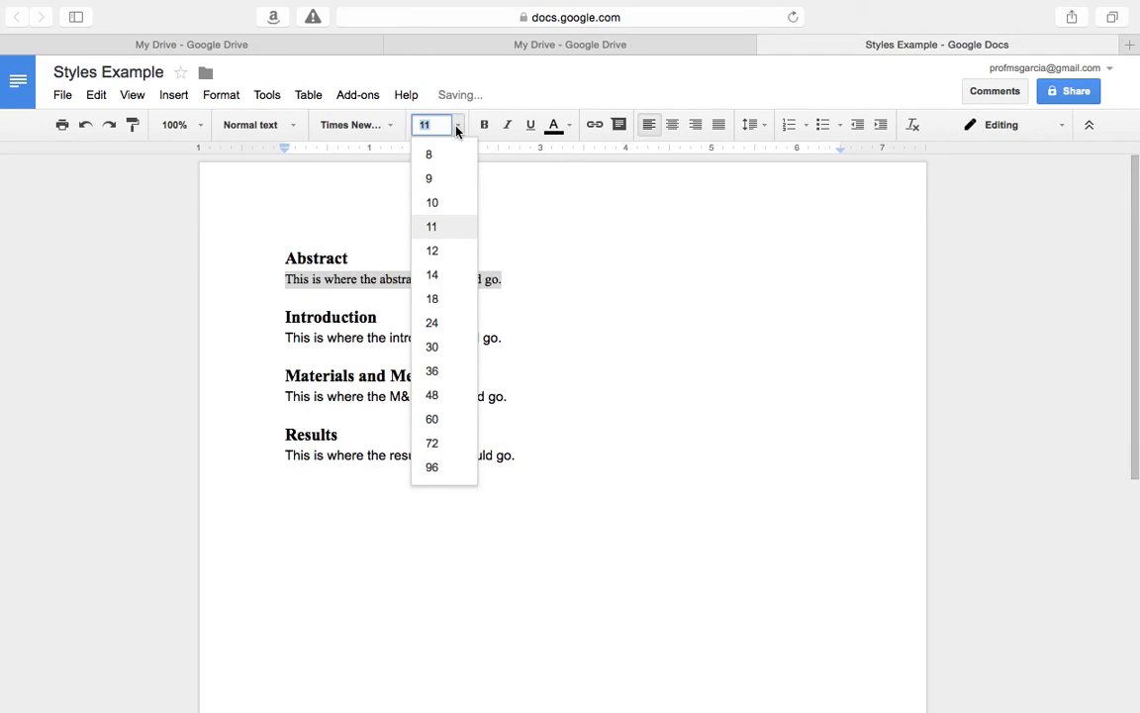
pyautogui.click(438, 255)
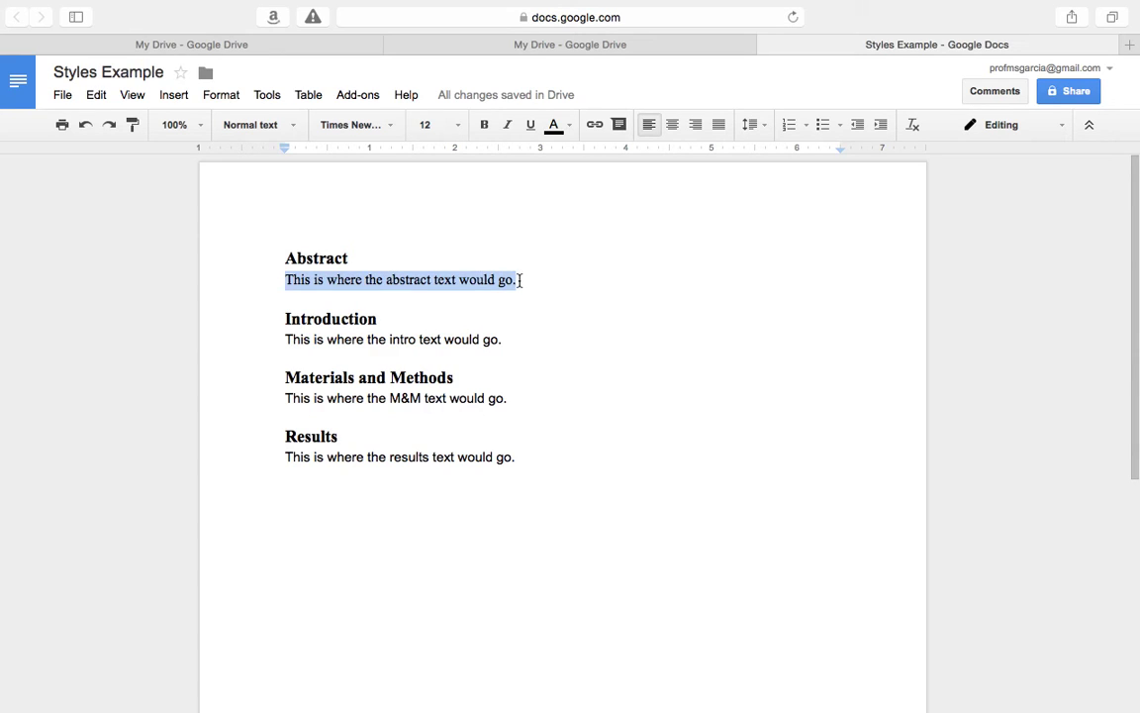
# Update the Normal text style to match the abstract's body text and check the body lines of the other sections.
pyautogui.click(293, 125)
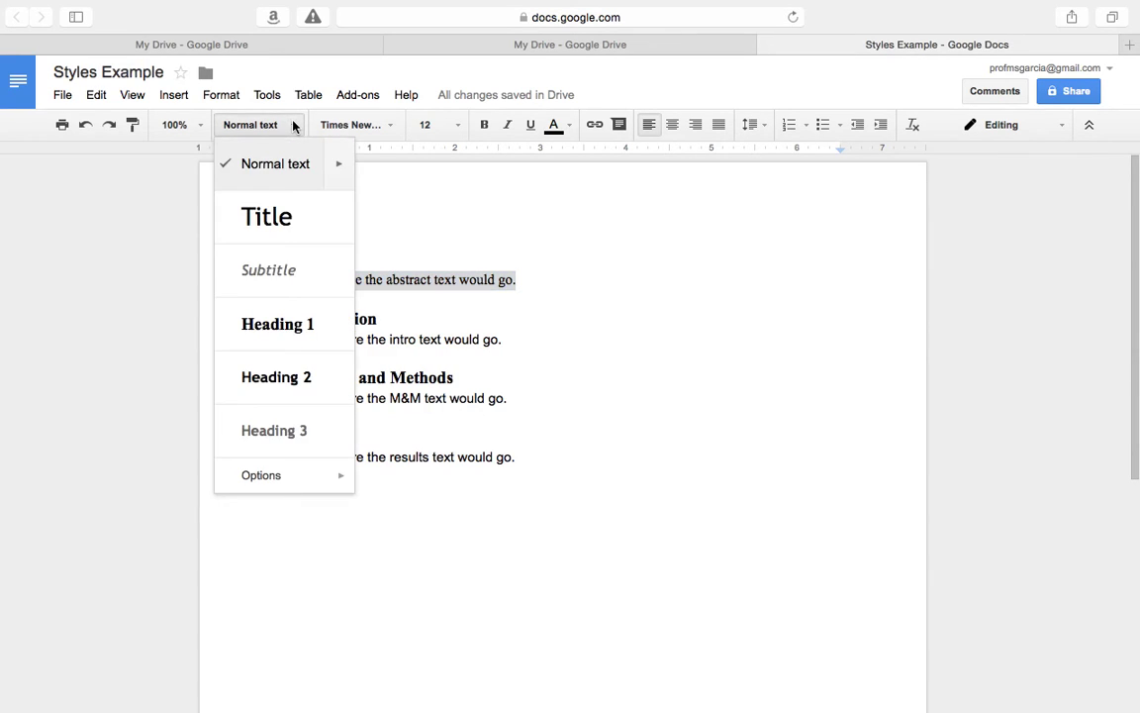
pyautogui.click(339, 165)
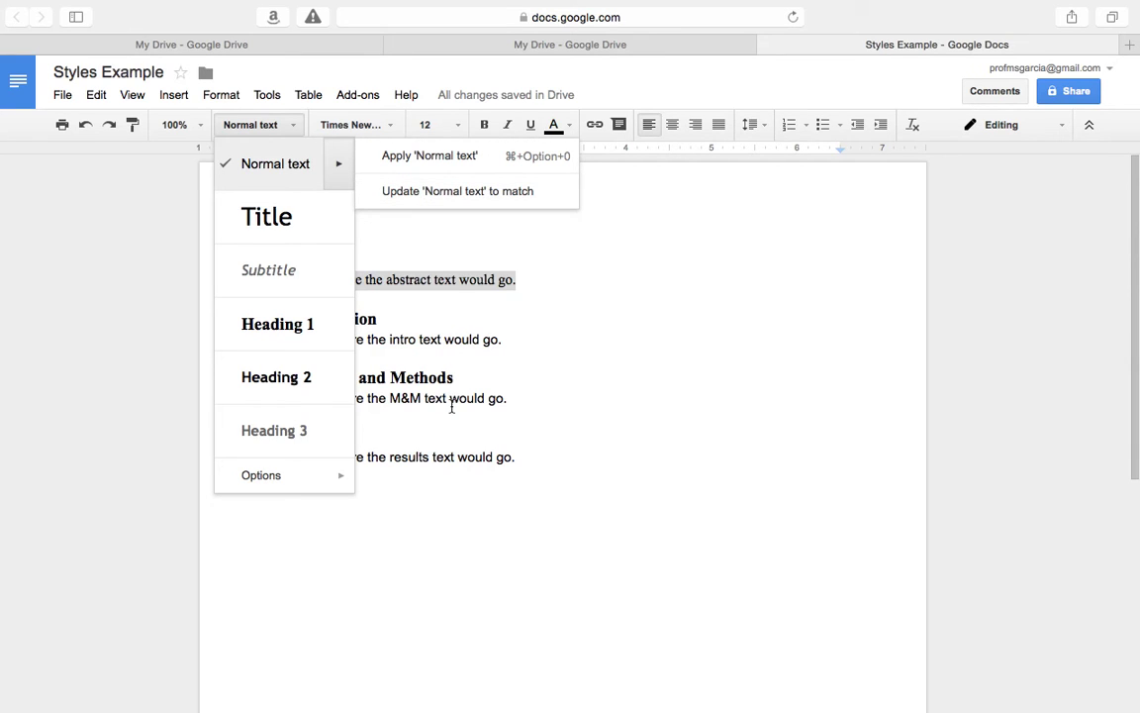
pyautogui.click(404, 194)
pyautogui.moveTo(285, 340); pyautogui.dragTo(497, 342)
pyautogui.click(543, 379)
pyautogui.moveTo(508, 404); pyautogui.dragTo(289, 404)
pyautogui.doubleClick(289, 404)
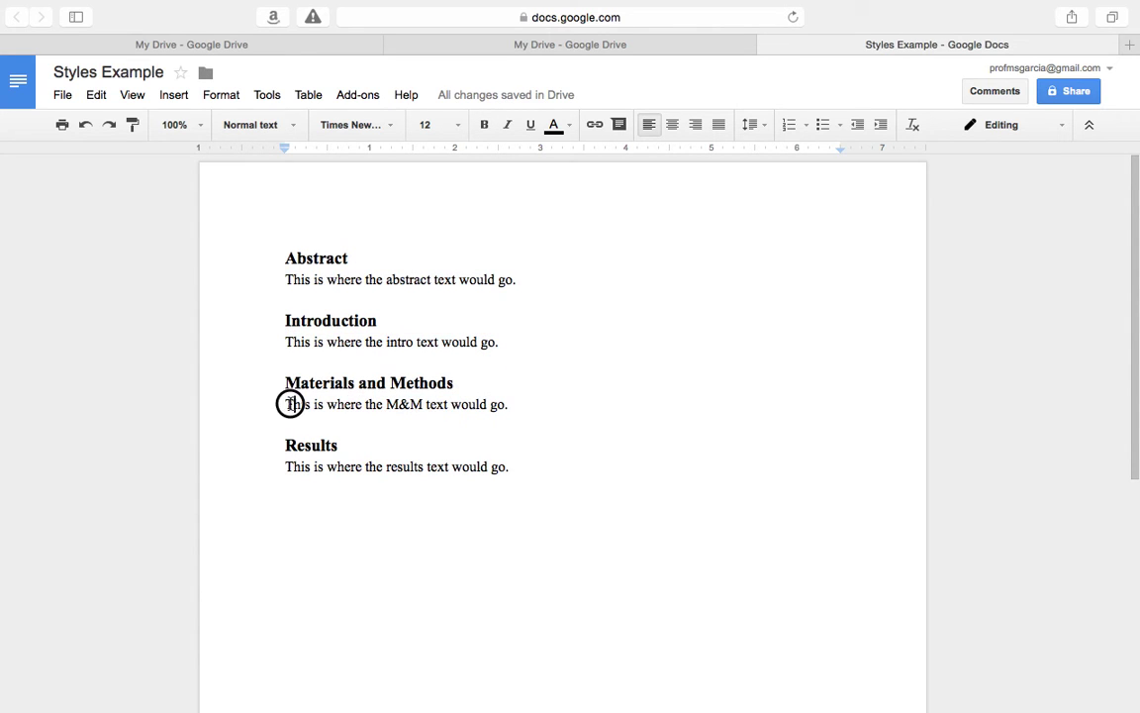
# Review the available paragraph styles and compare the formatting of the Abstract and Introduction headings.
pyautogui.click(288, 123)
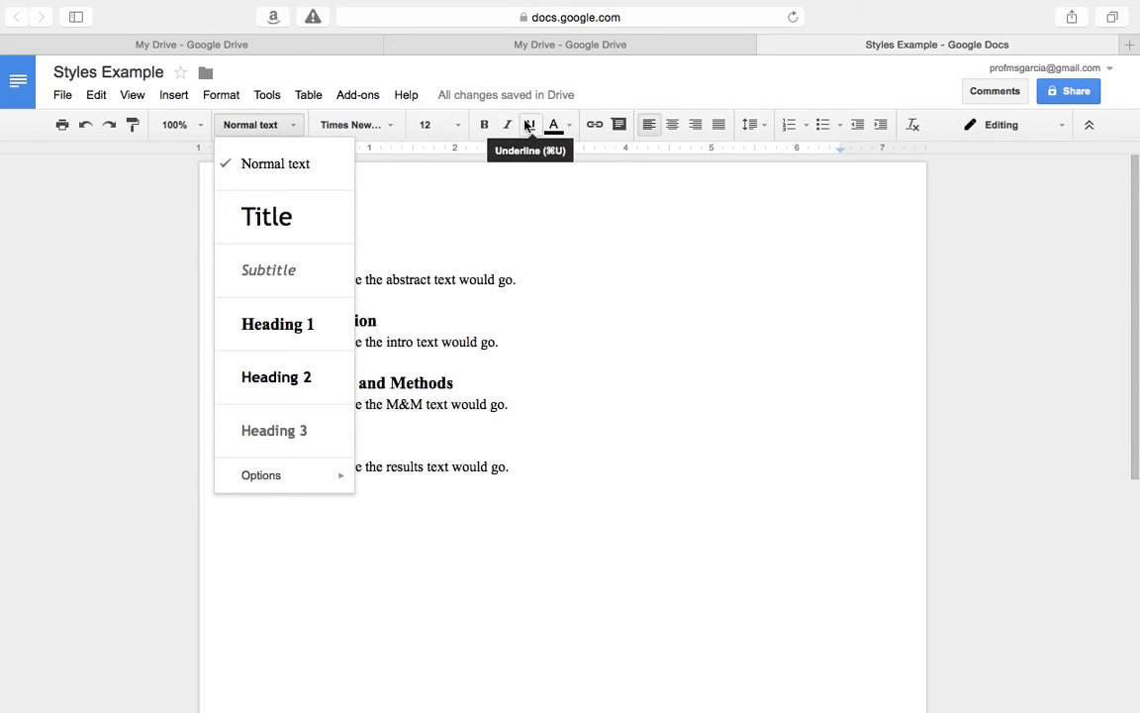
pyautogui.click(303, 127)
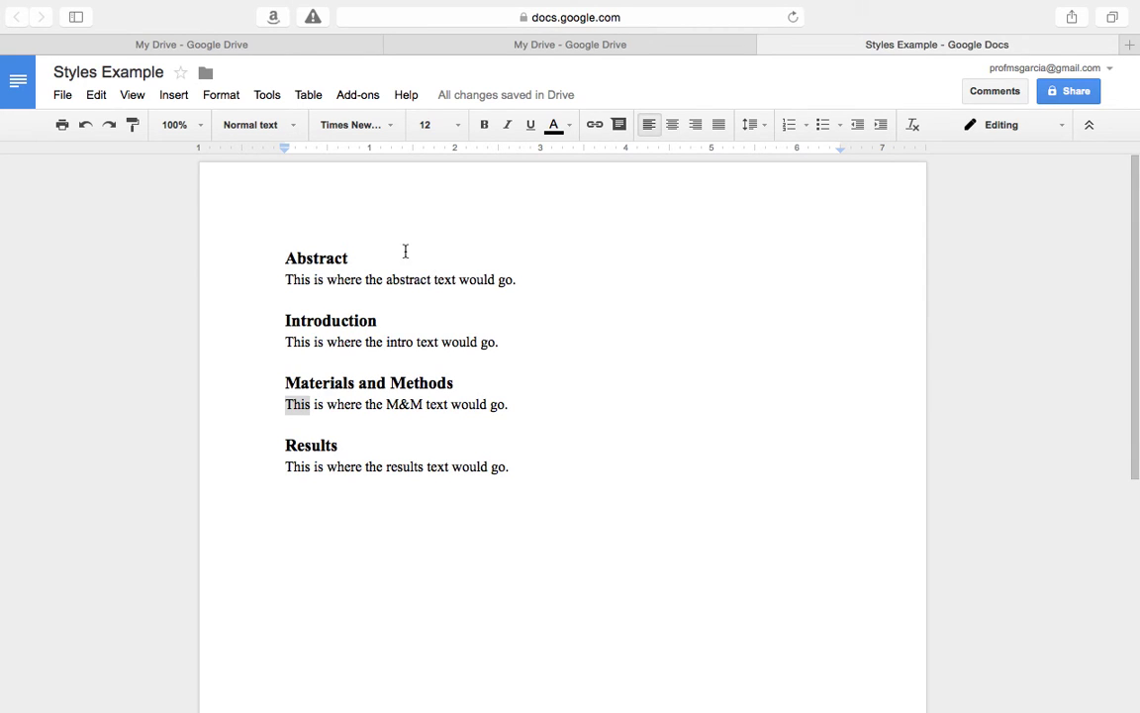
pyautogui.doubleClick(316, 258)
pyautogui.click(343, 257)
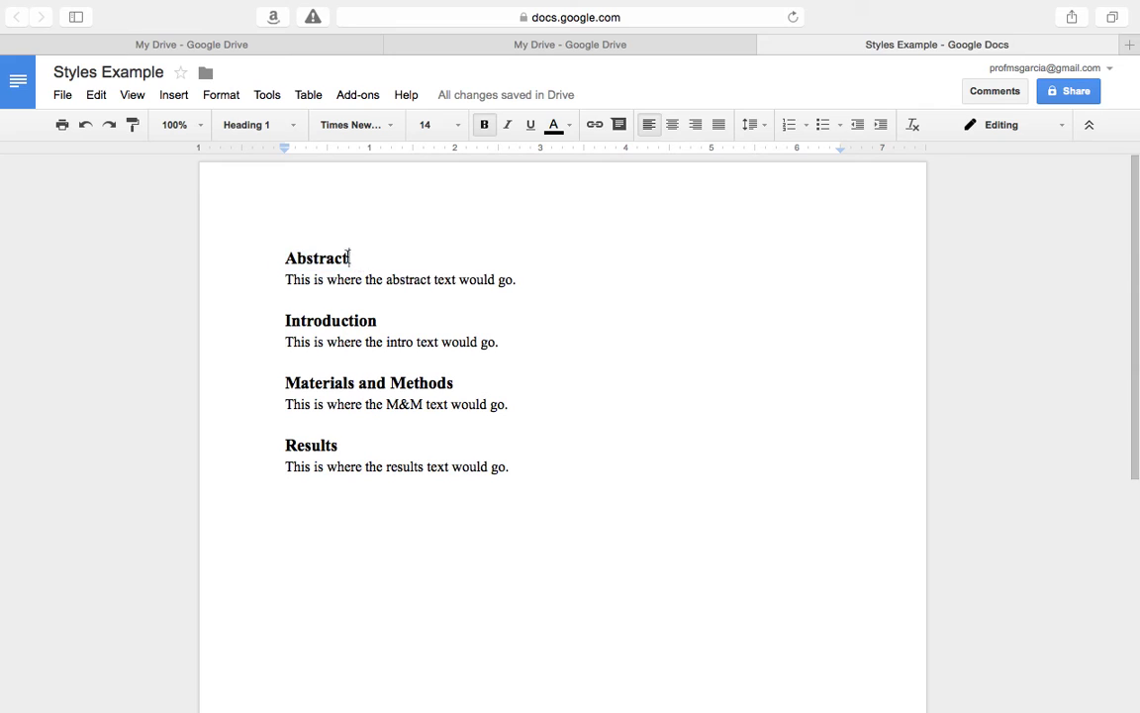
pyautogui.doubleClick(331, 258)
pyautogui.doubleClick(317, 257)
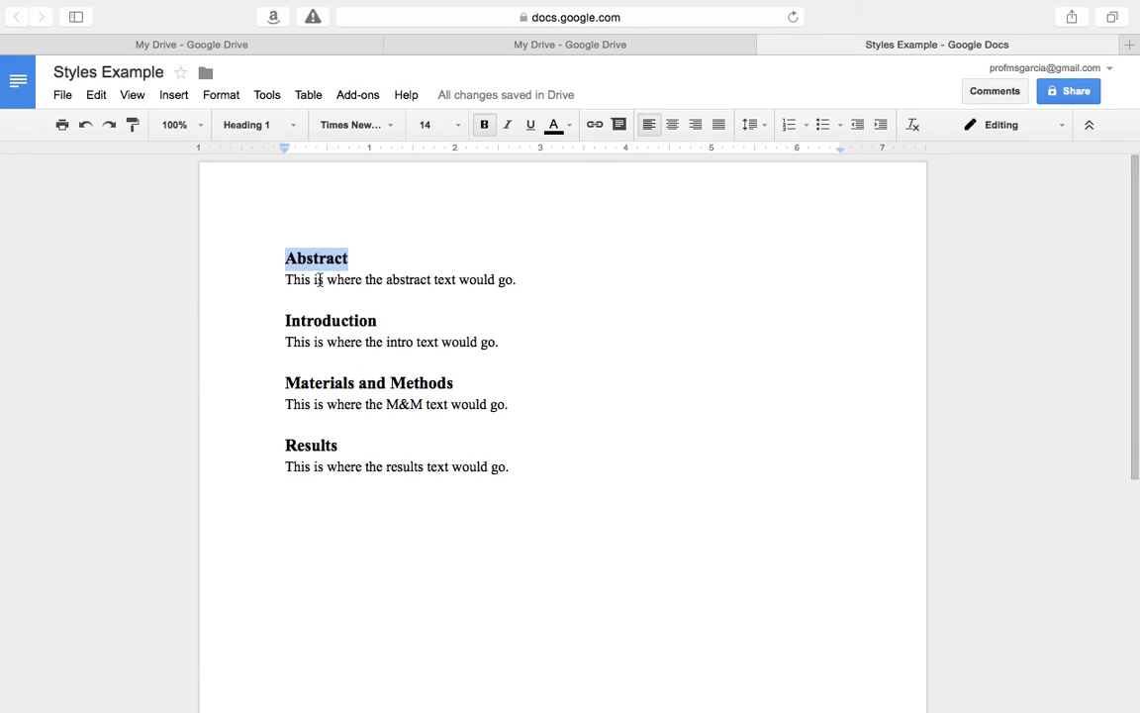
pyautogui.doubleClick(317, 321)
pyautogui.doubleClick(323, 259)
pyautogui.doubleClick(310, 322)
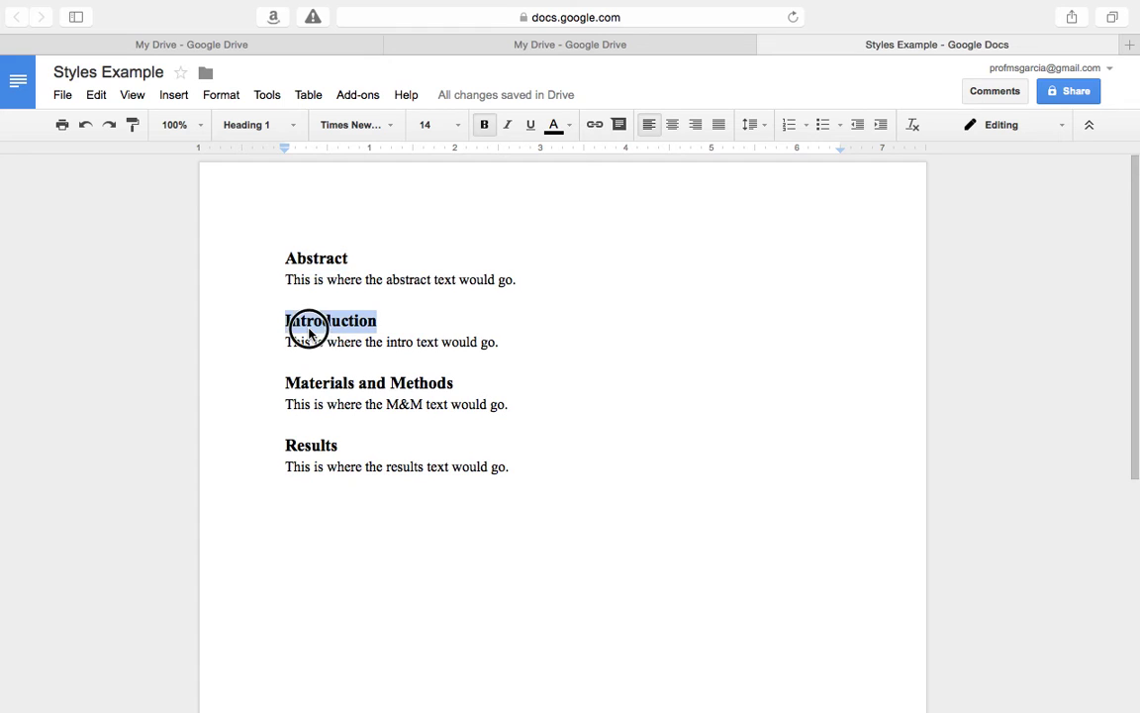
# Change the Abstract heading's text color to orange.
pyautogui.doubleClick(330, 259)
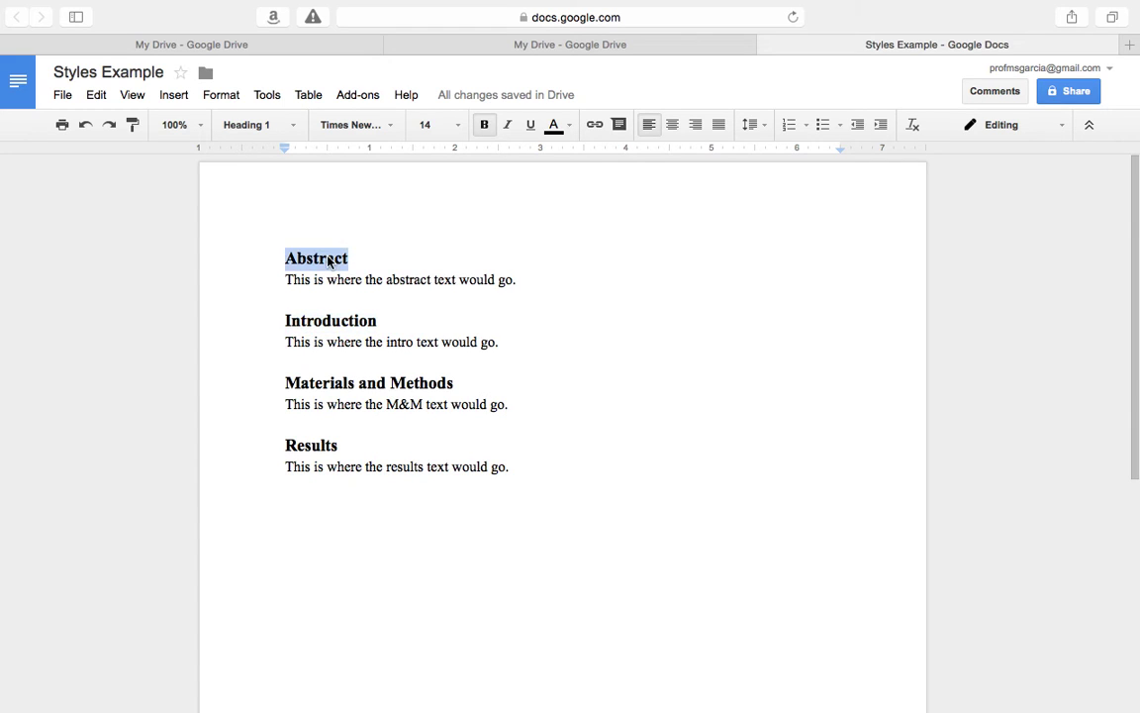
pyautogui.click(560, 126)
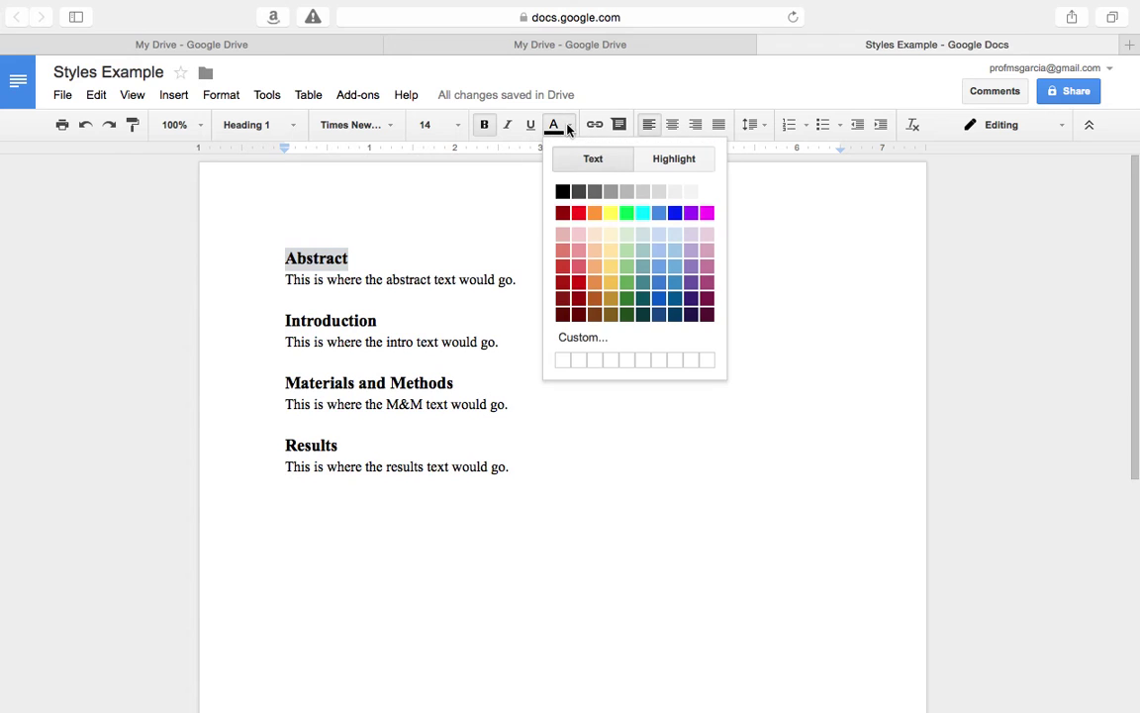
pyautogui.click(598, 213)
pyautogui.click(371, 243)
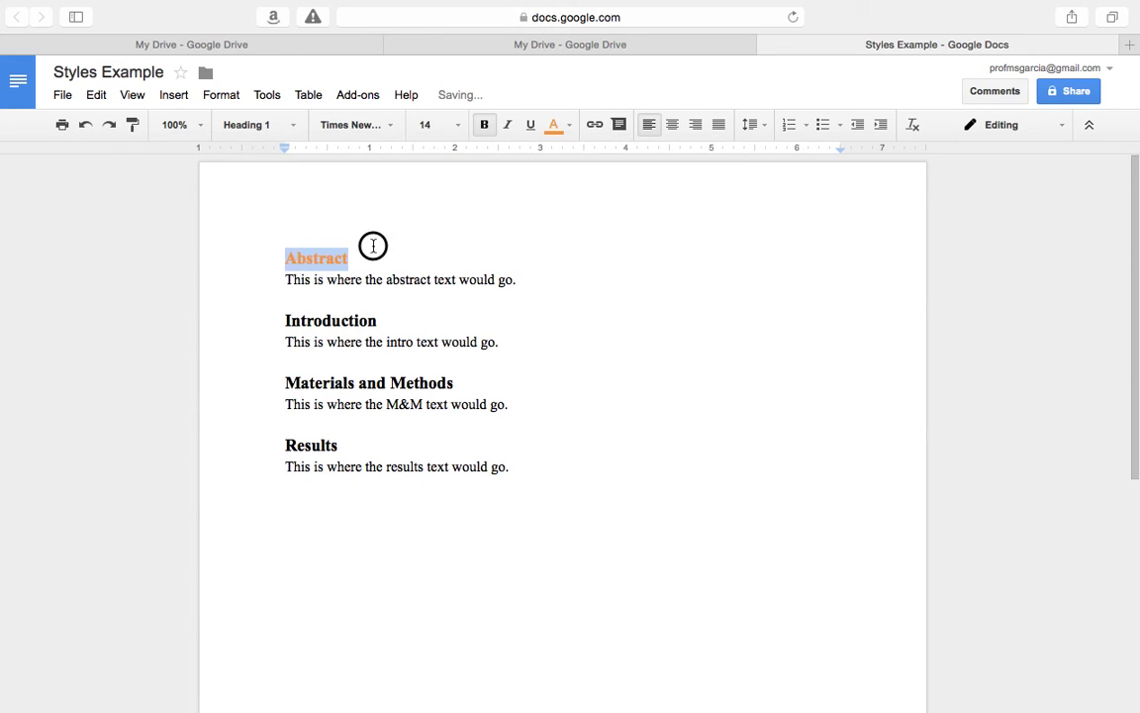
pyautogui.doubleClick(316, 255)
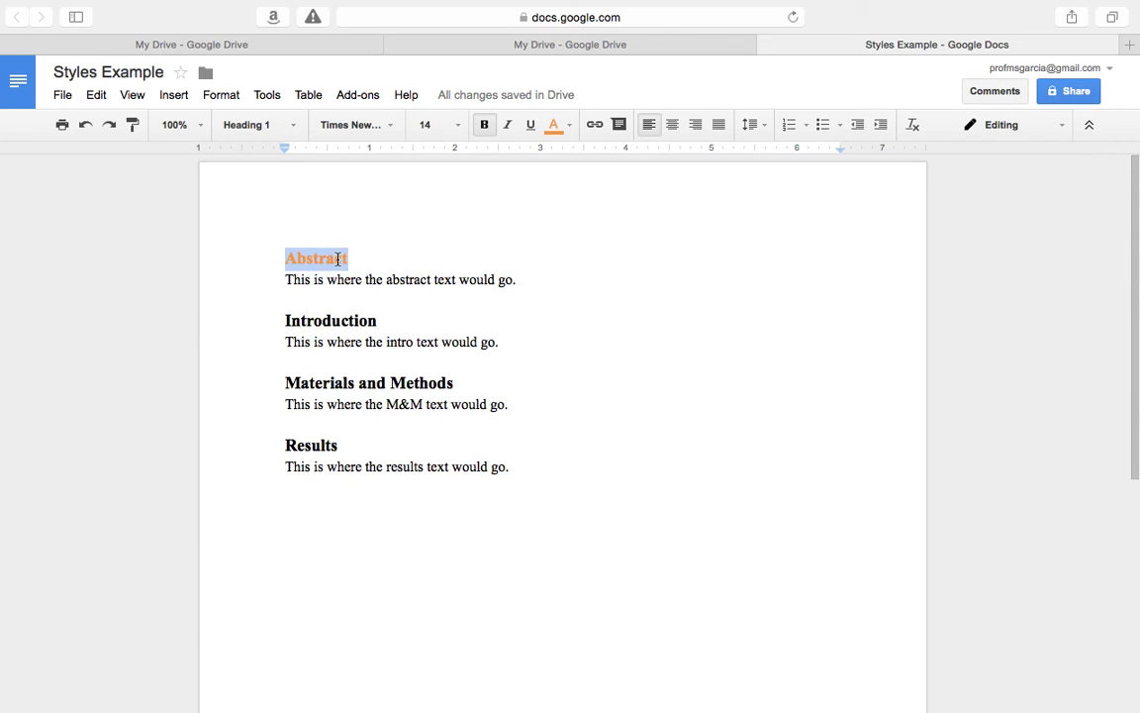
pyautogui.click(311, 320)
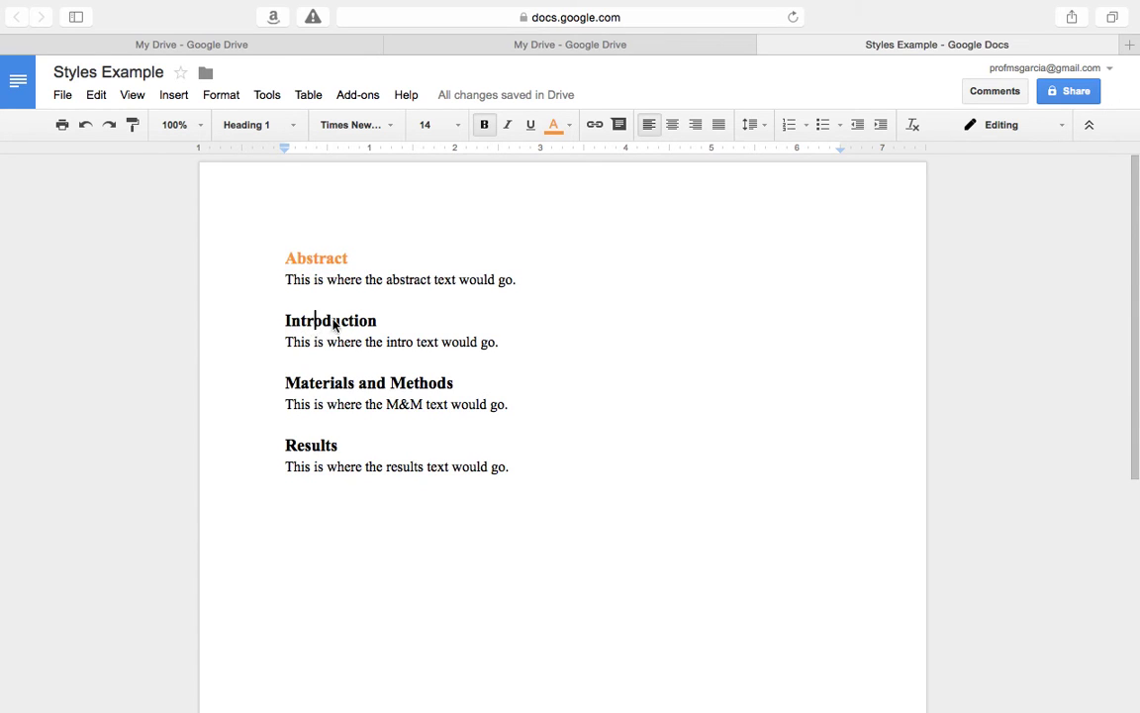
pyautogui.doubleClick(336, 322)
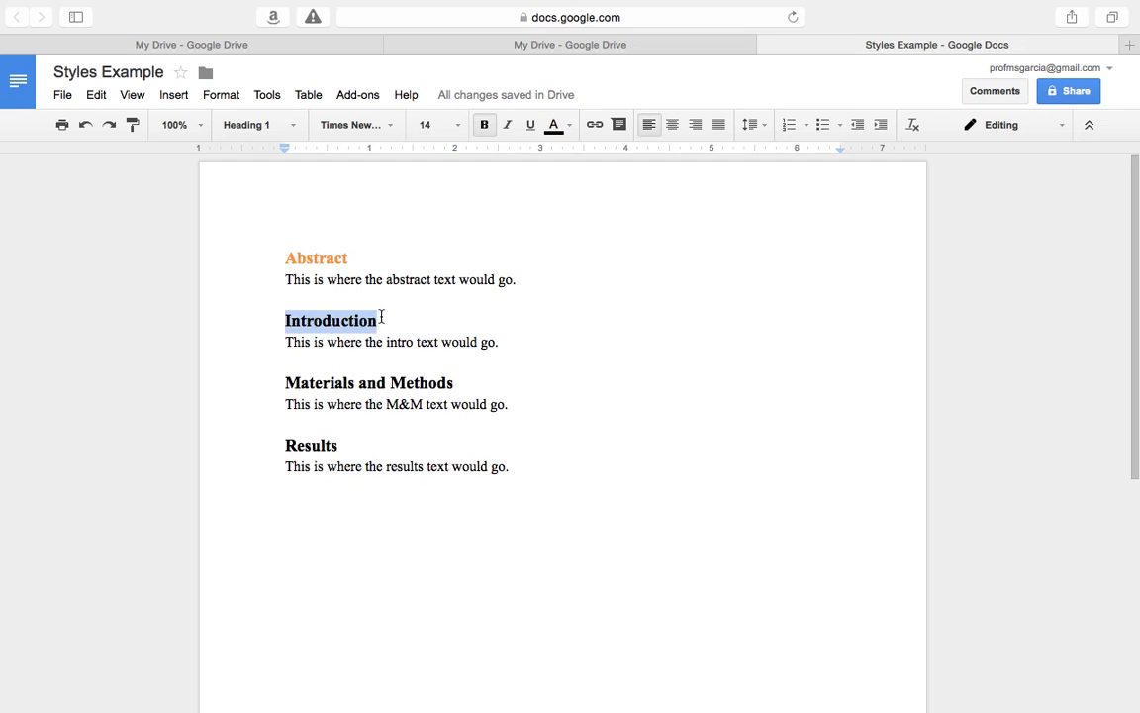
pyautogui.click(559, 126)
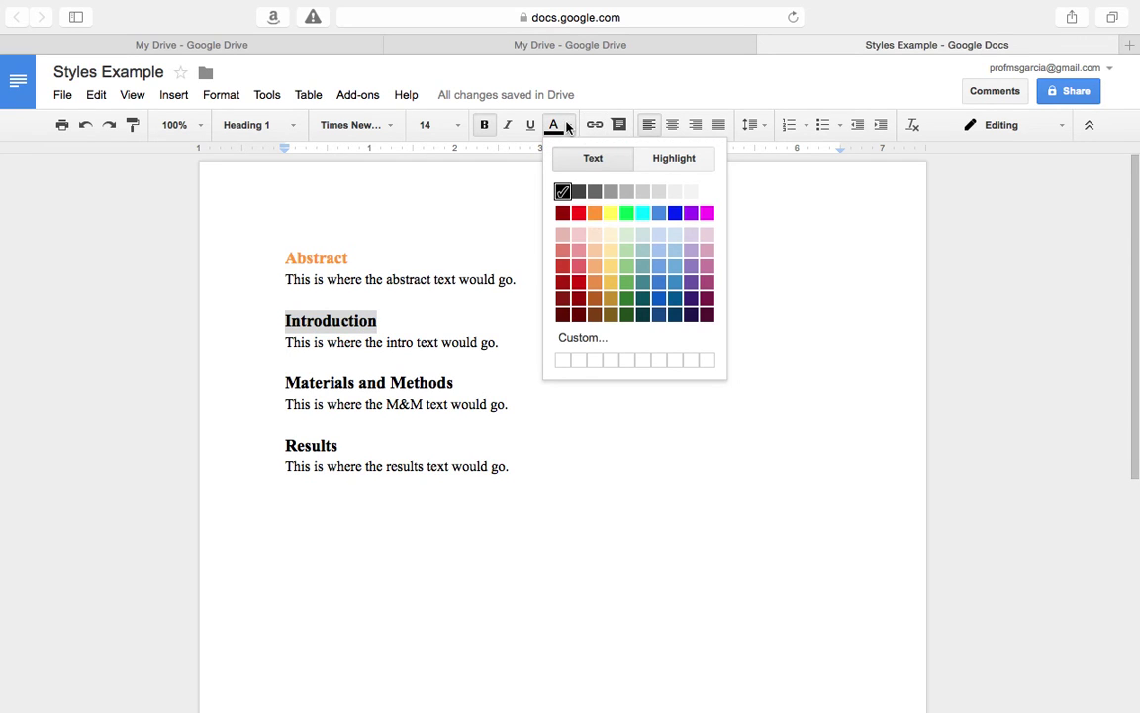
pyautogui.click(567, 126)
pyautogui.click(415, 242)
# Update the Heading 1 style to match the orange Abstract heading.
pyautogui.doubleClick(313, 259)
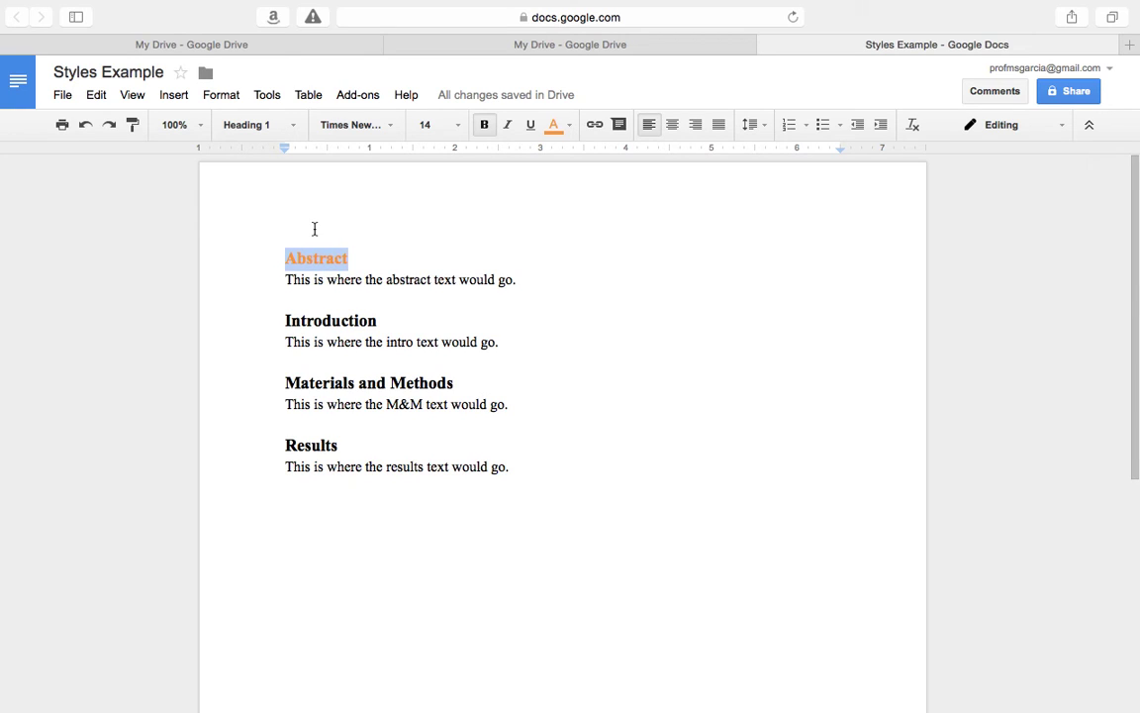
pyautogui.click(295, 125)
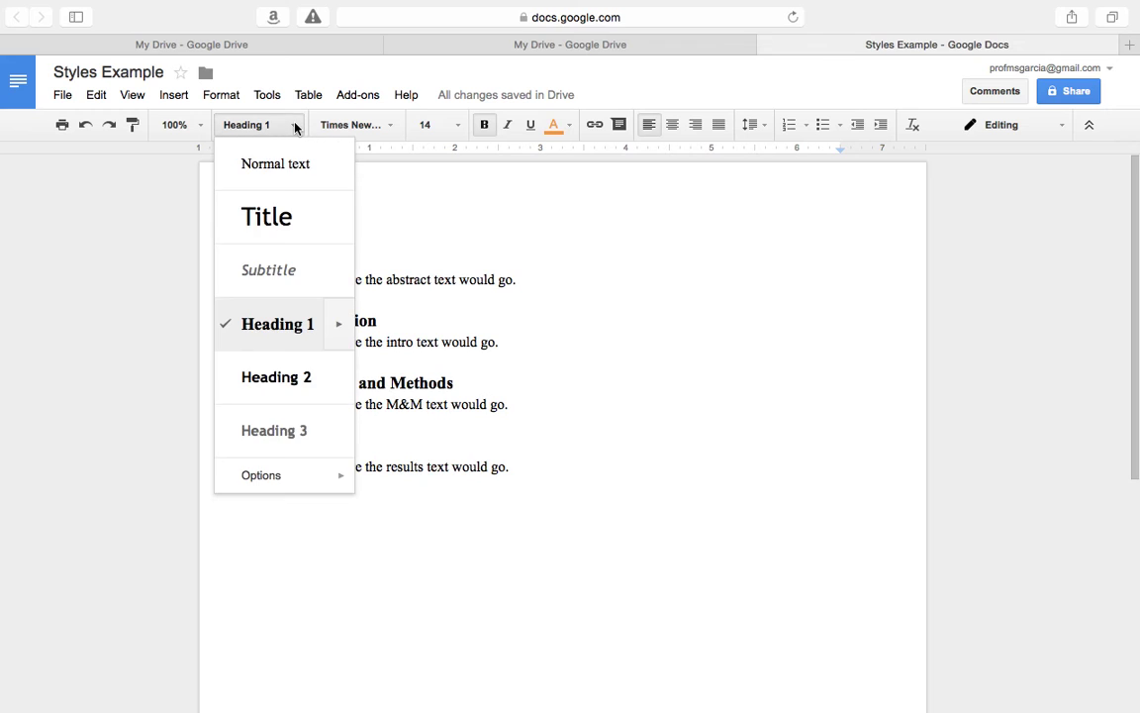
pyautogui.click(295, 126)
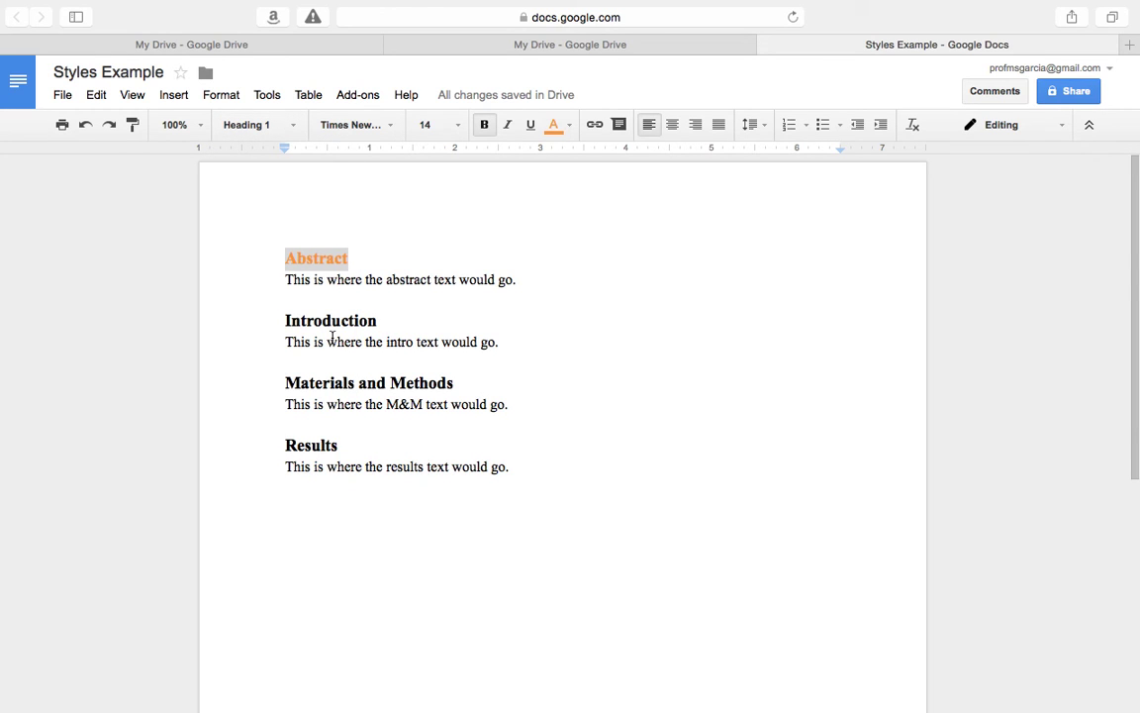
pyautogui.click(290, 125)
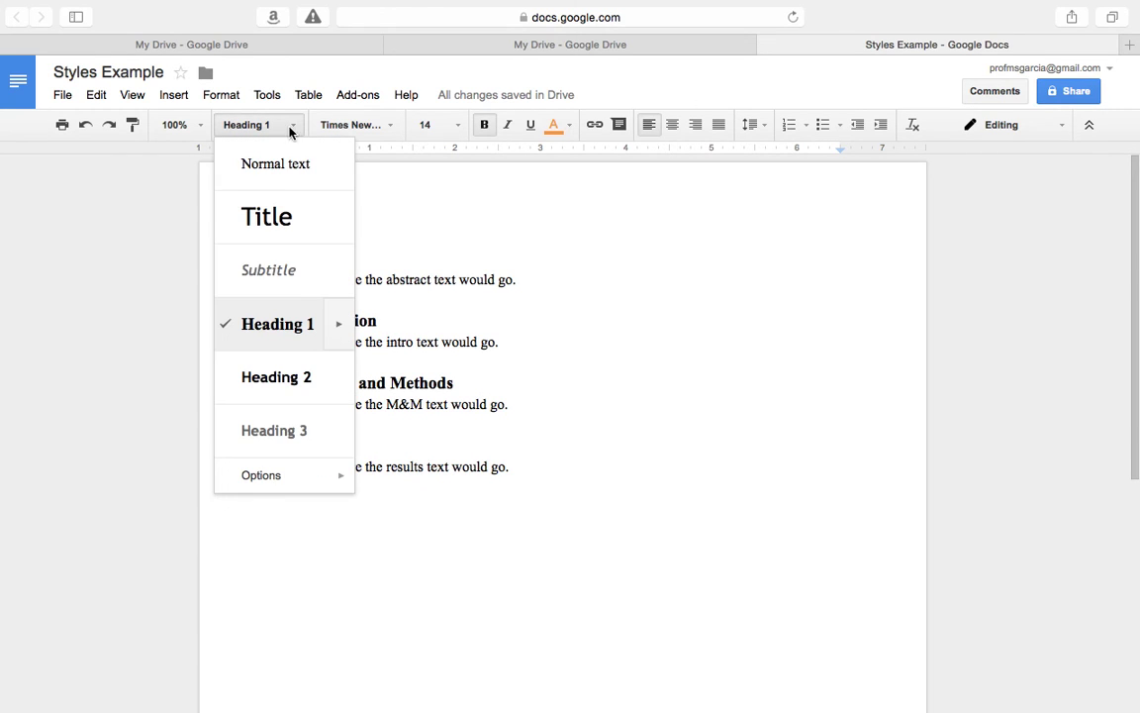
pyautogui.moveTo(340, 335)
pyautogui.click(399, 351)
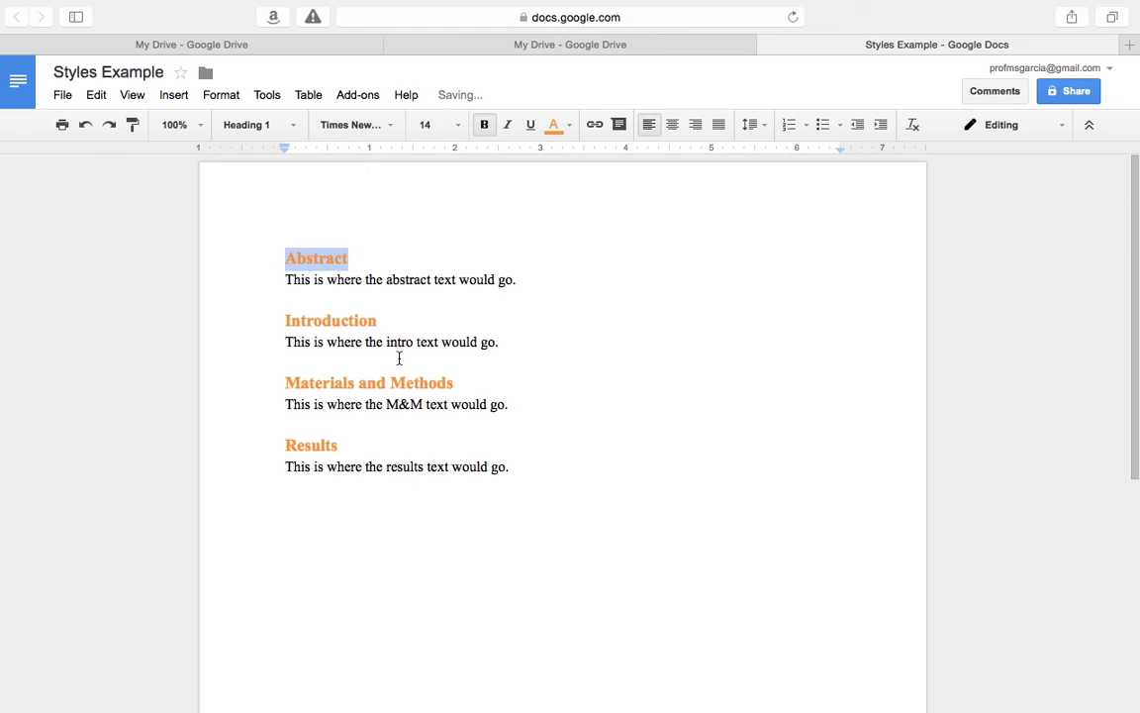
# Check the Introduction heading, and undo both the Heading 1 style update and the Abstract heading's orange text color.
pyautogui.click(480, 388)
pyautogui.doubleClick(349, 326)
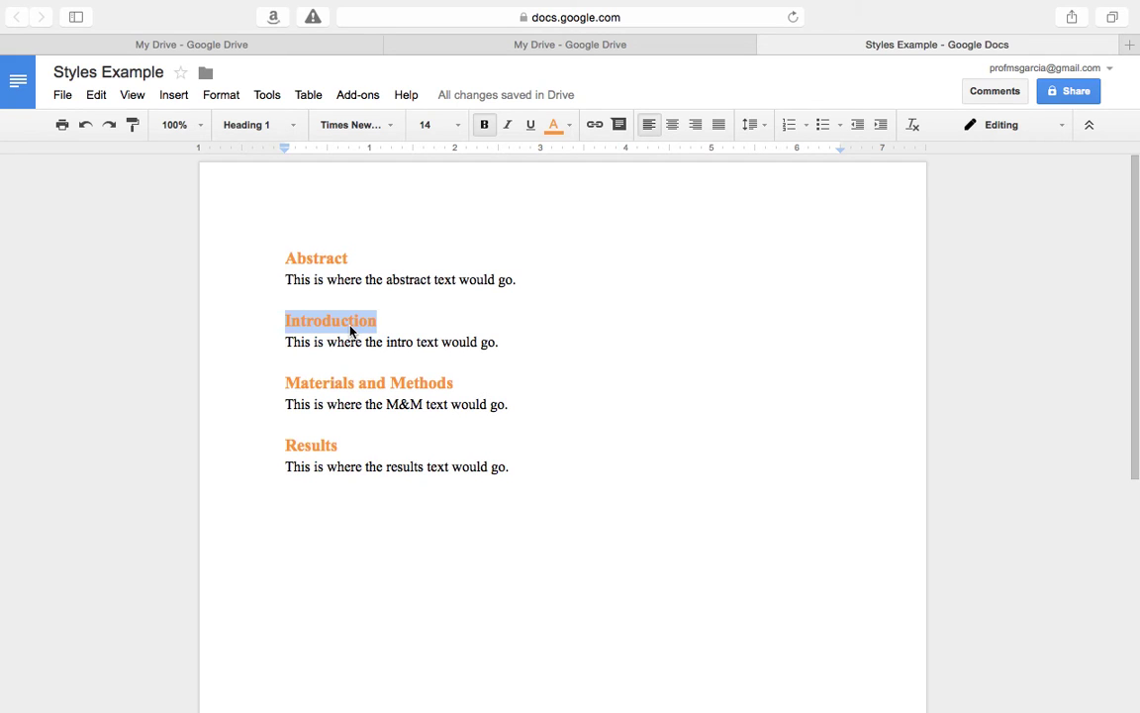
pyautogui.hotkey('ctrl', 'z')
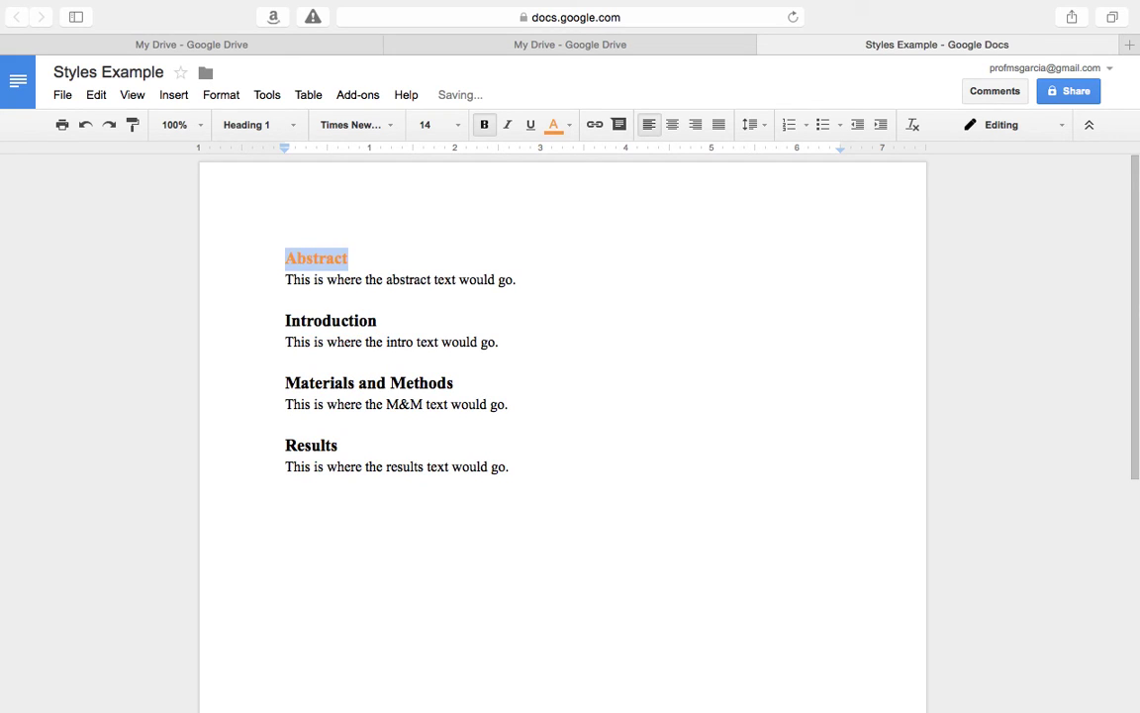
# Lengthen the abstract's body text by repeating its sentence until the paragraph holds eight copies.
pyautogui.click(429, 280)
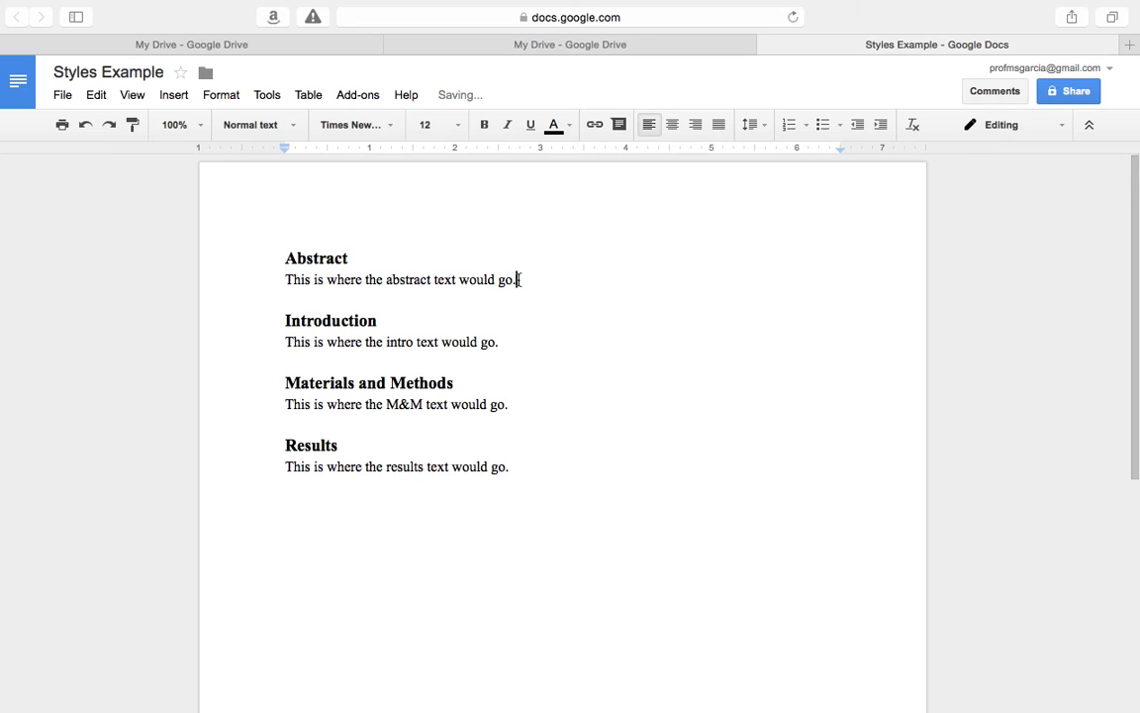
pyautogui.click(285, 279)
pyautogui.moveTo(285, 279); pyautogui.dragTo(536, 284)
pyautogui.press('super+c')
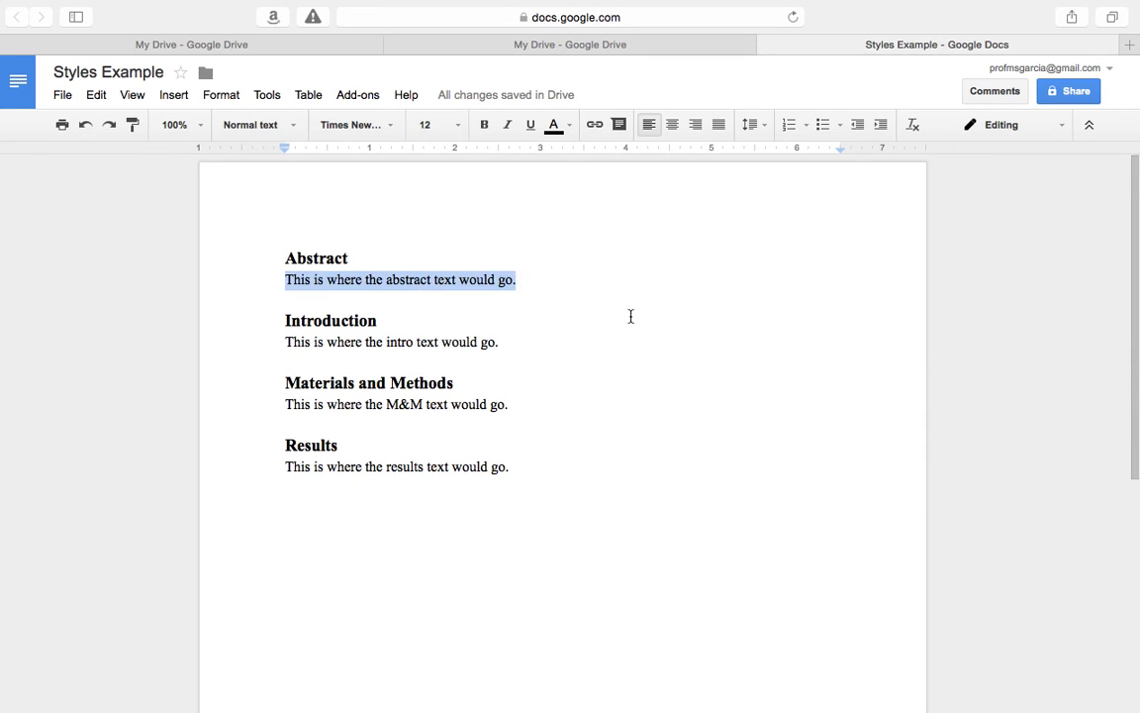
pyautogui.press('Right')
pyautogui.press('super+v')
pyautogui.press('super+v')
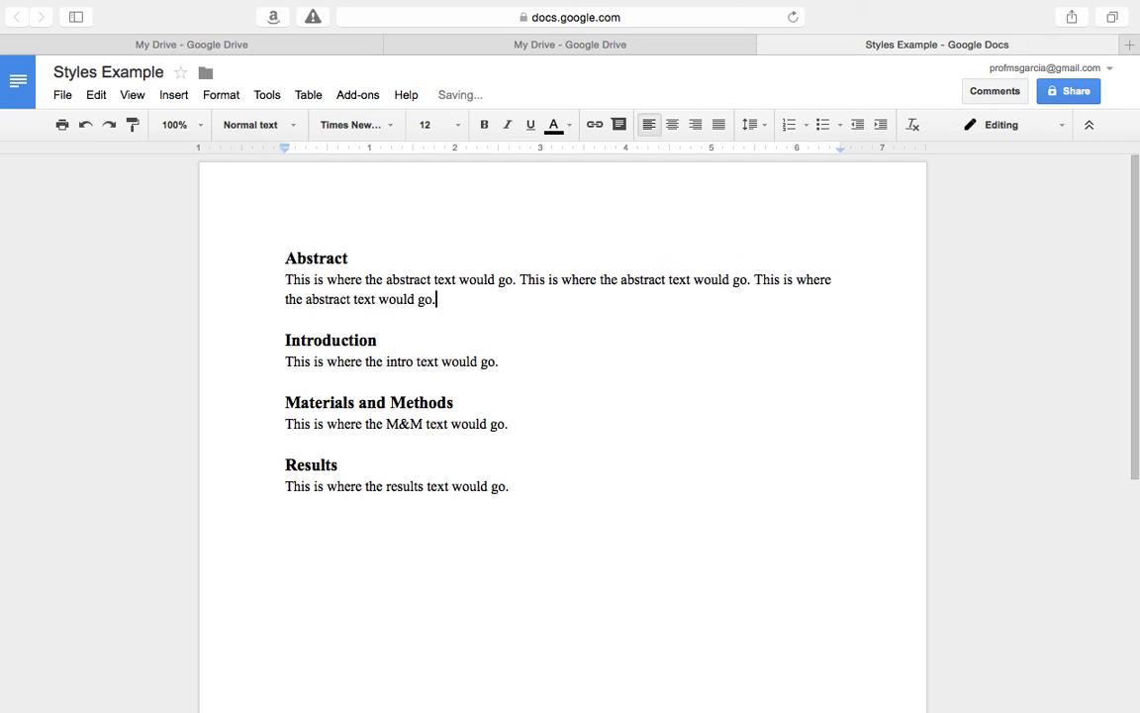
pyautogui.press('super+v')
pyautogui.press('super+v')
pyautogui.press('super+v')
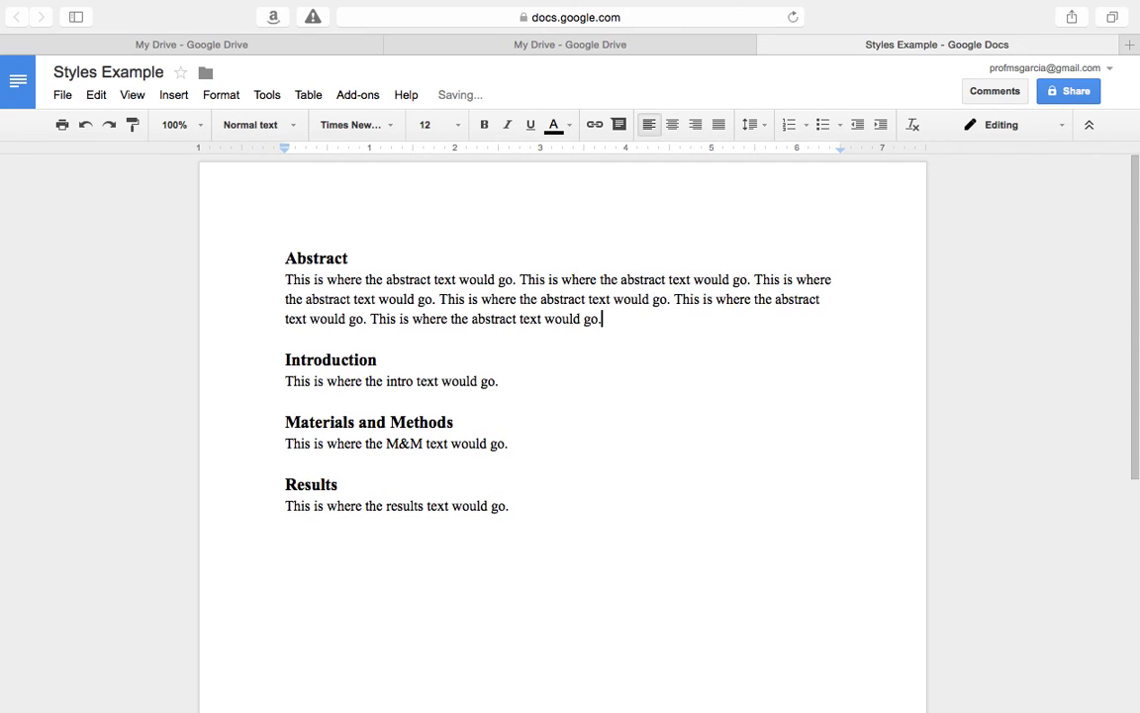
pyautogui.press('super+v')
pyautogui.press('super+v')
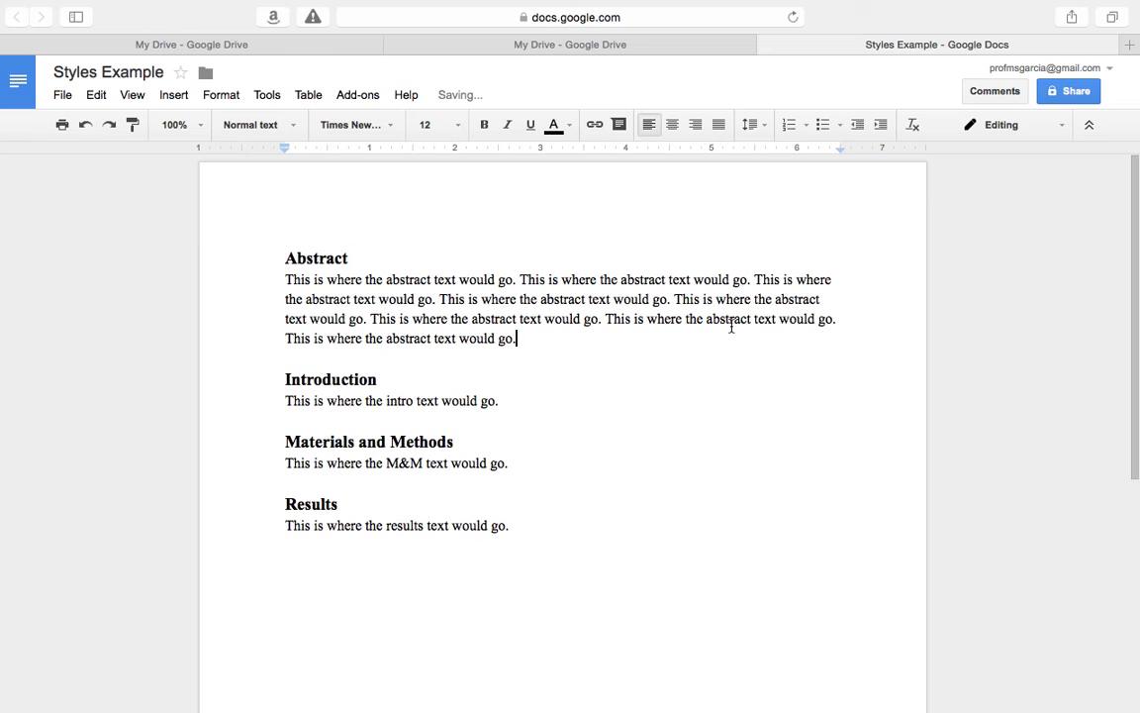
# Set the whole abstract body paragraph to double line spacing.
pyautogui.moveTo(524, 335); pyautogui.dragTo(280, 282)
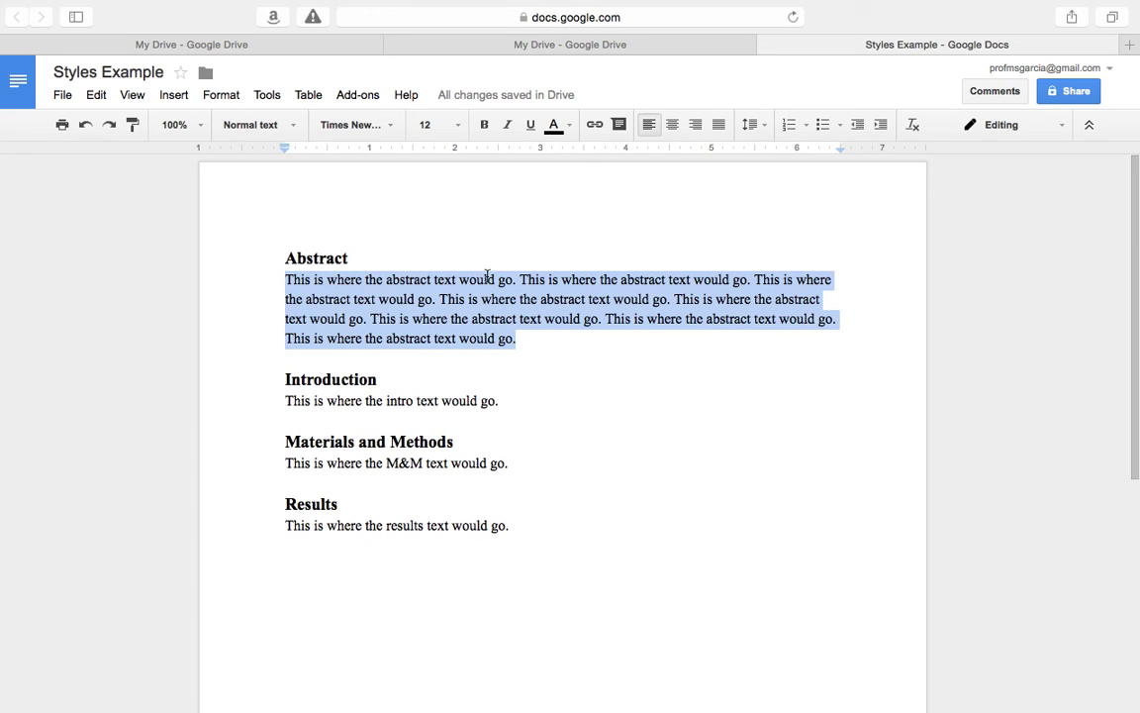
pyautogui.click(758, 126)
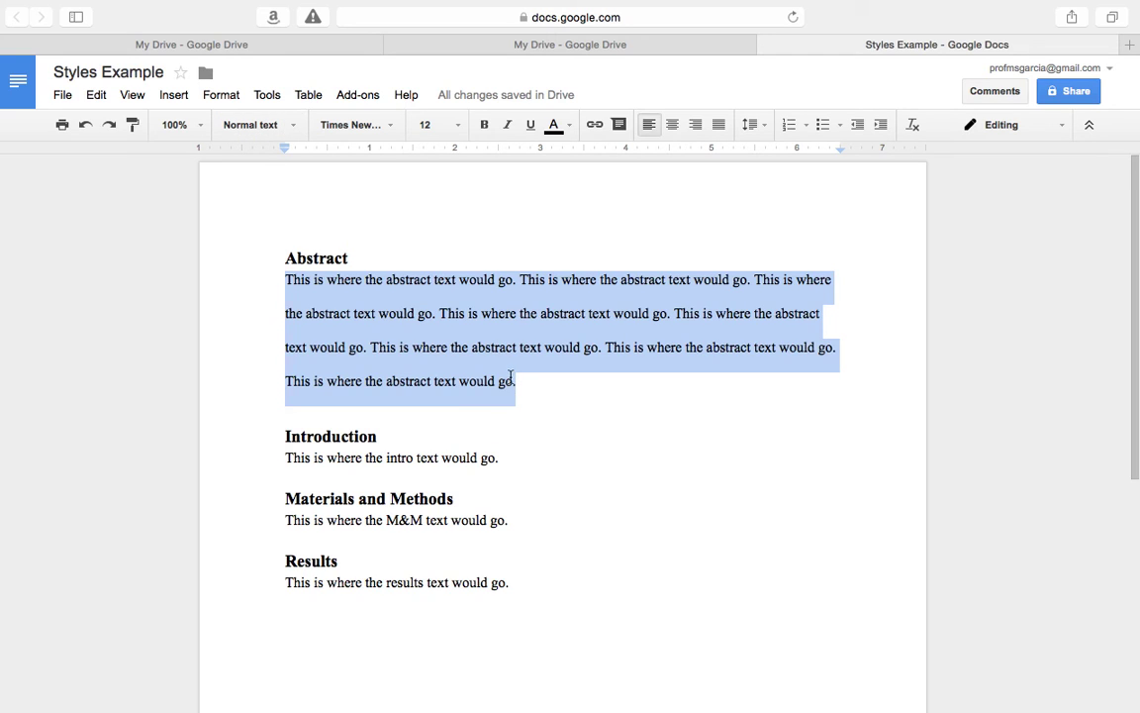
# Lengthen the Introduction's body text by repeating its sentence until the paragraph holds nine copies.
pyautogui.moveTo(500, 457); pyautogui.dragTo(285, 453)
pyautogui.click(511, 458)
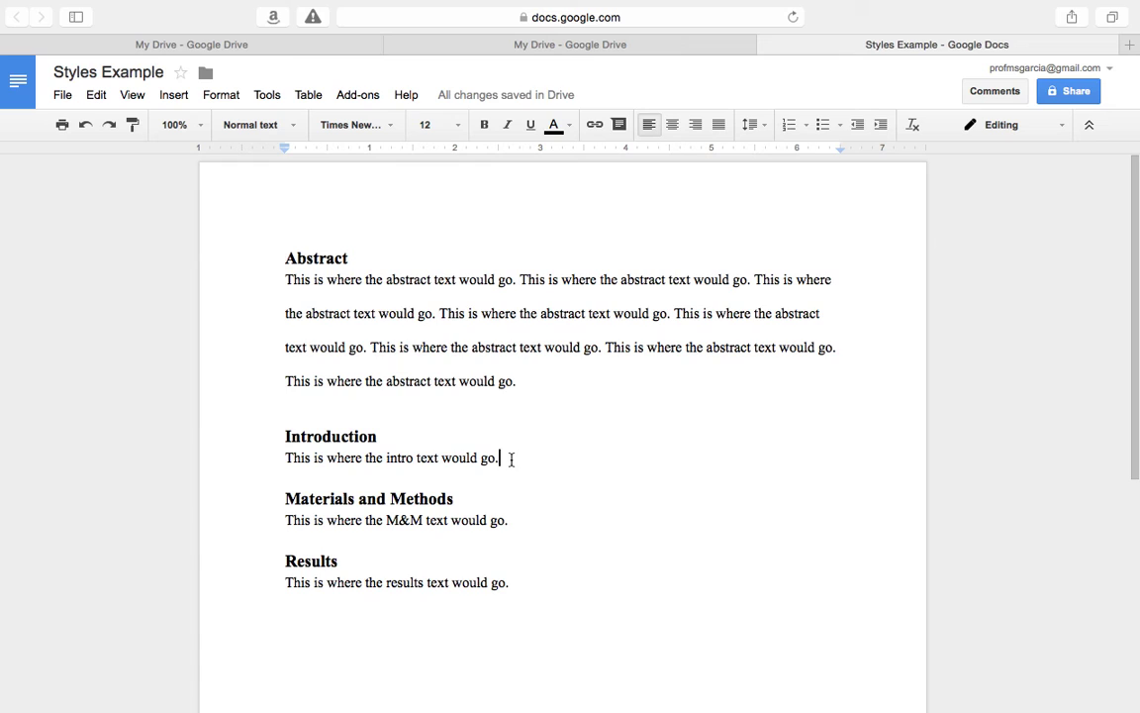
pyautogui.press('super+v')
pyautogui.press('super+v')
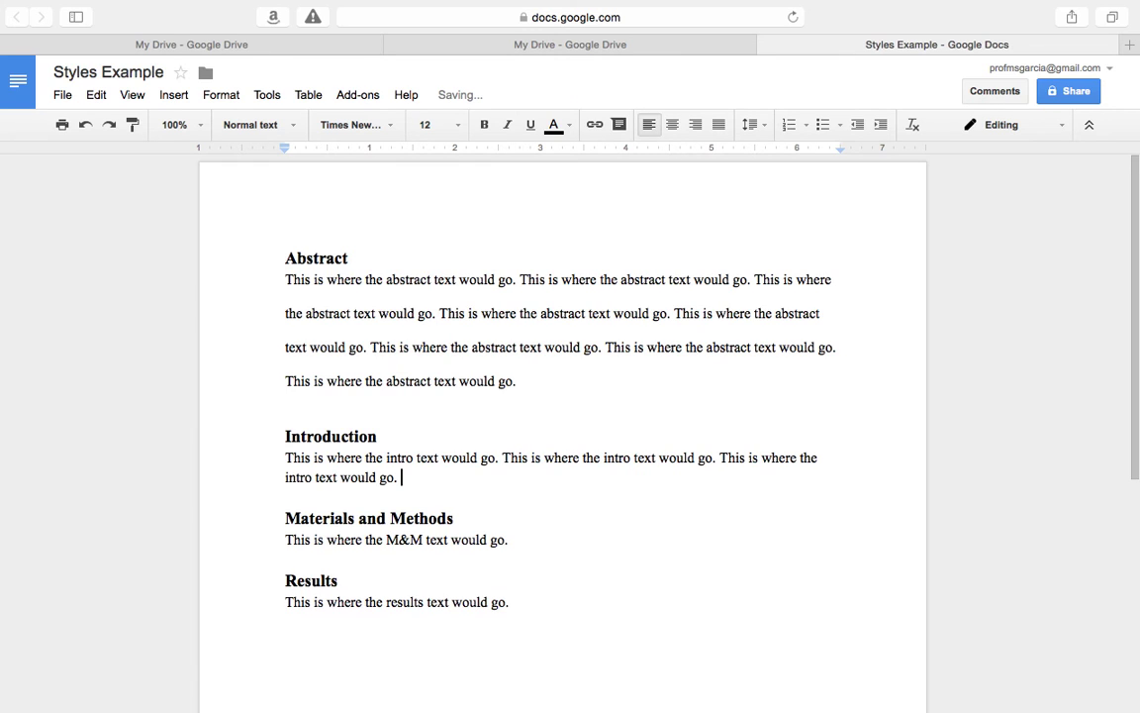
pyautogui.press('super+v')
pyautogui.press('super+v')
pyautogui.press('super+v')
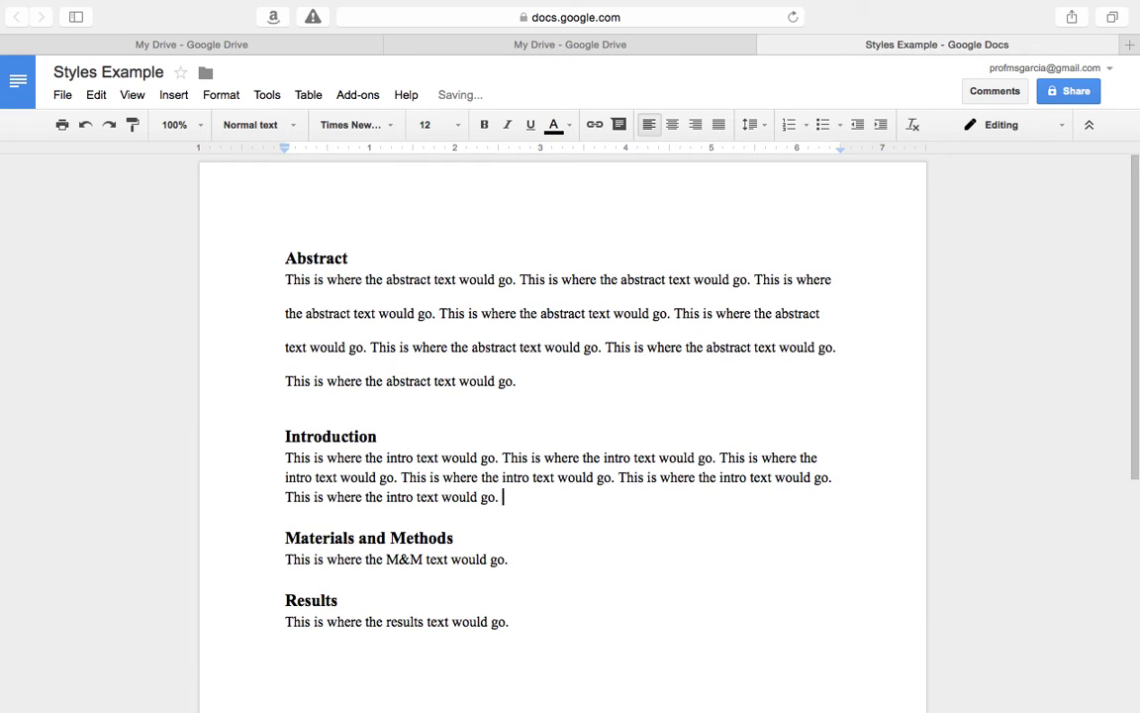
pyautogui.press('super+v')
pyautogui.press('super+v')
pyautogui.press('super+v')
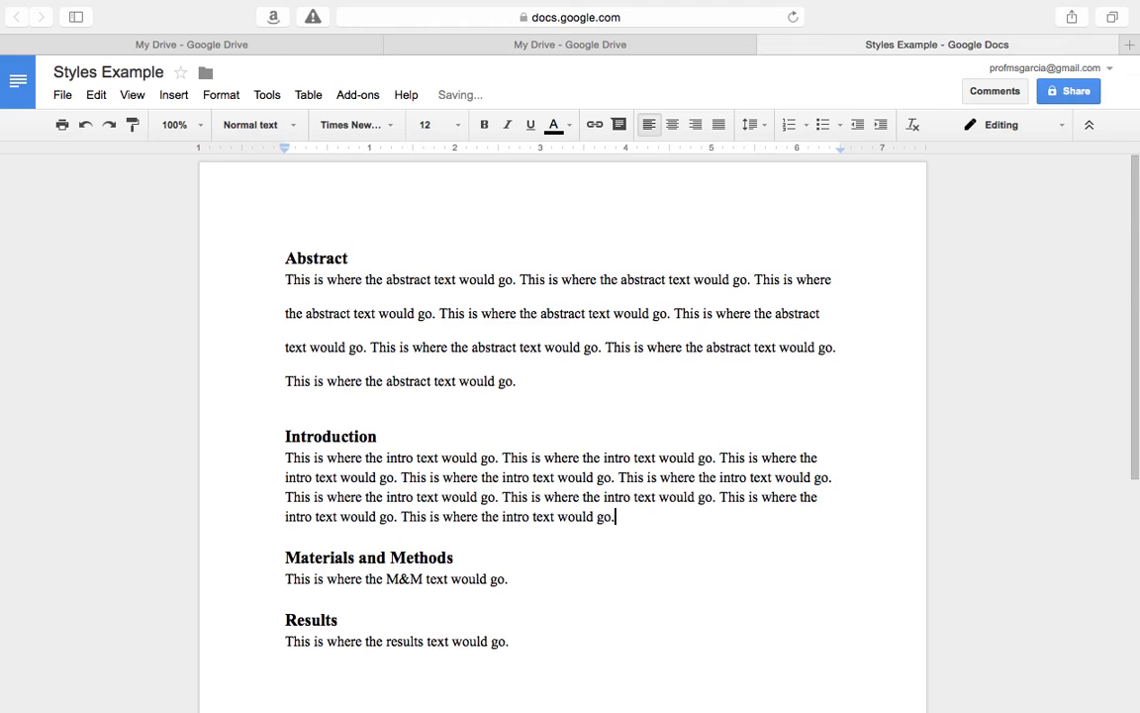
# Update the Normal text style to match the double-spaced abstract text and check the Introduction paragraph's spacing.
pyautogui.doubleClick(313, 258)
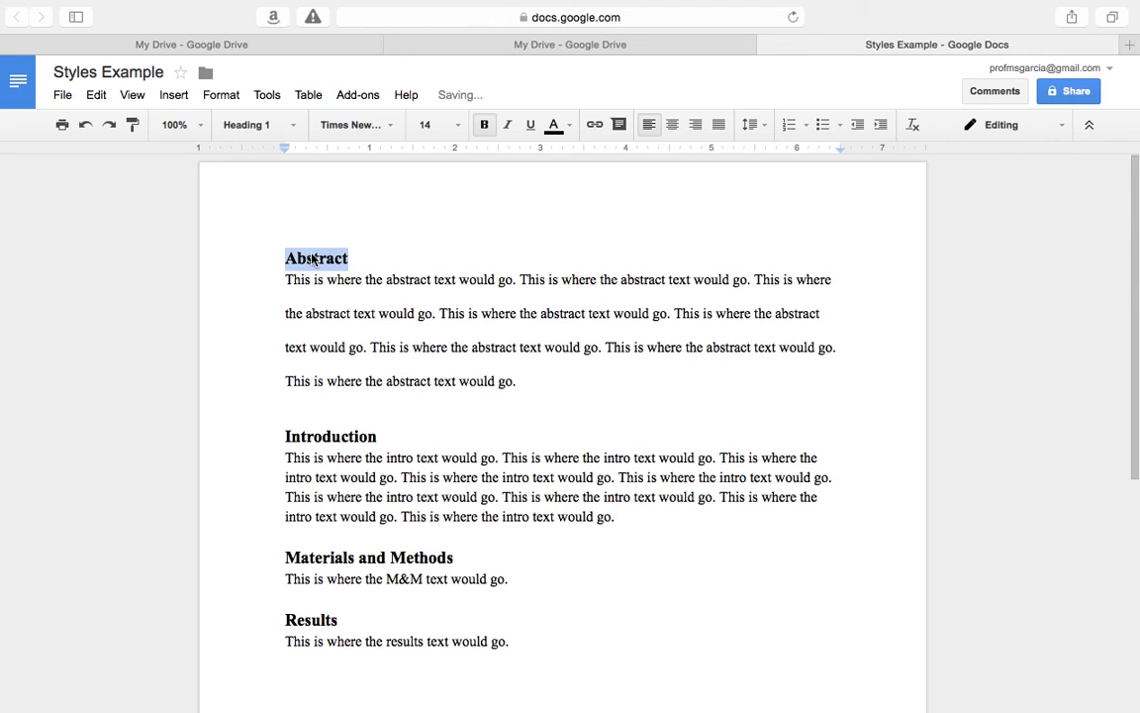
pyautogui.moveTo(286, 280); pyautogui.dragTo(518, 380)
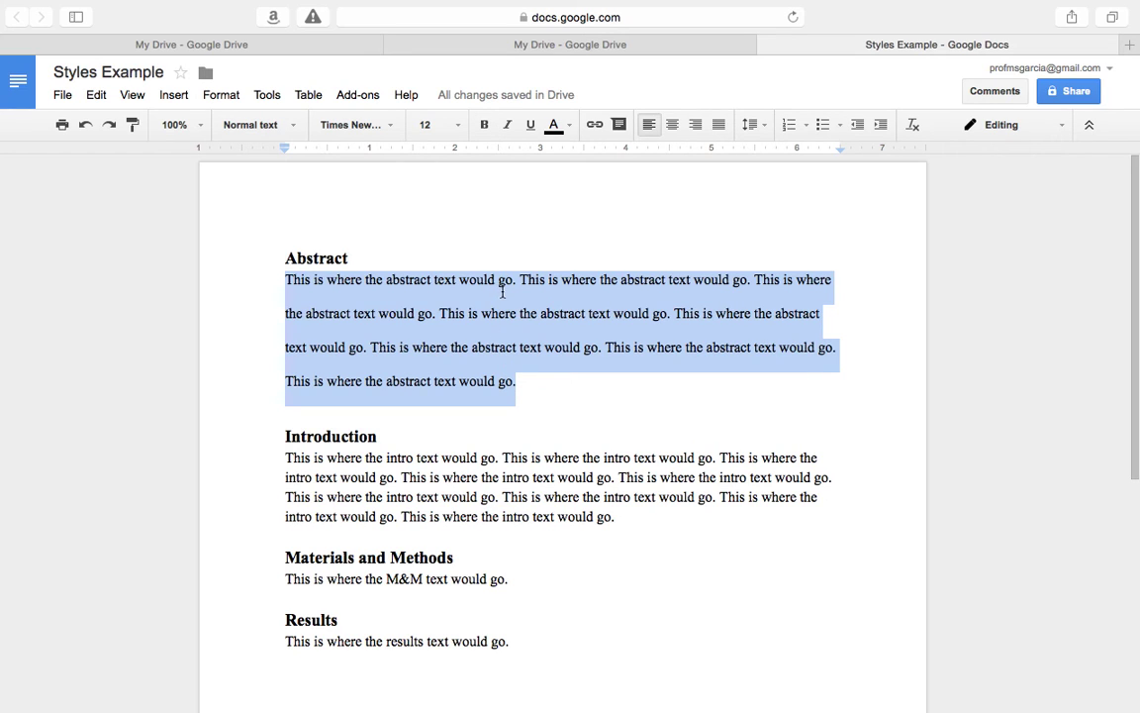
pyautogui.click(415, 293)
pyautogui.moveTo(286, 281); pyautogui.dragTo(517, 285)
pyautogui.click(290, 126)
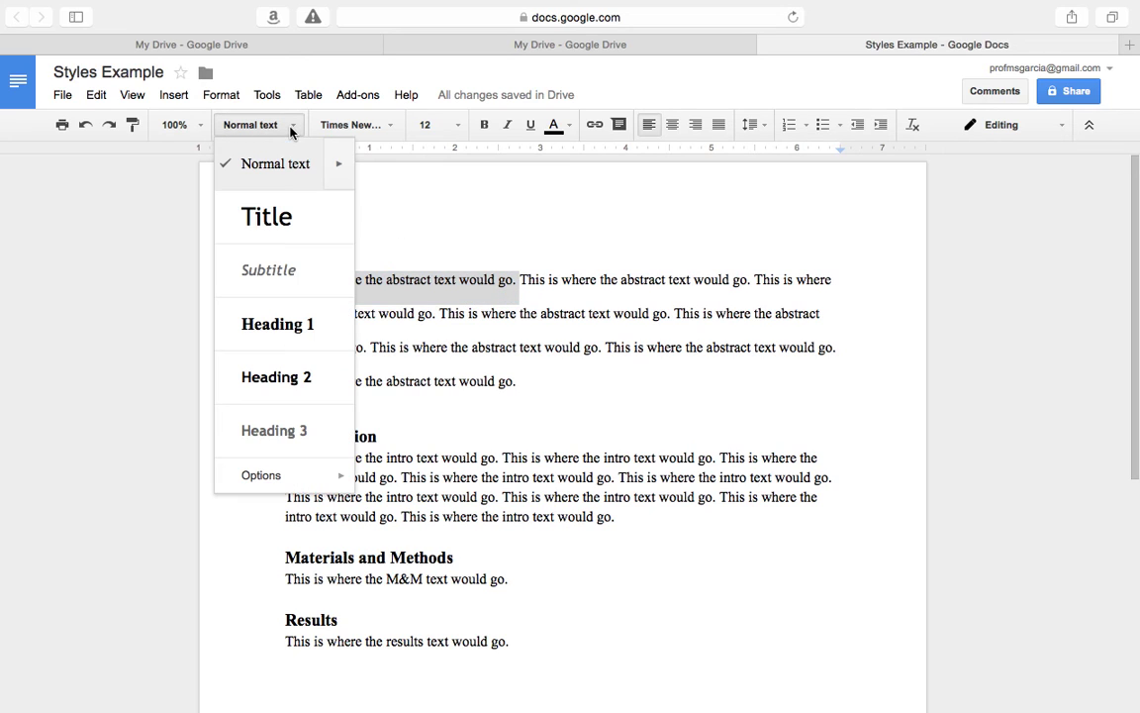
pyautogui.moveTo(342, 170)
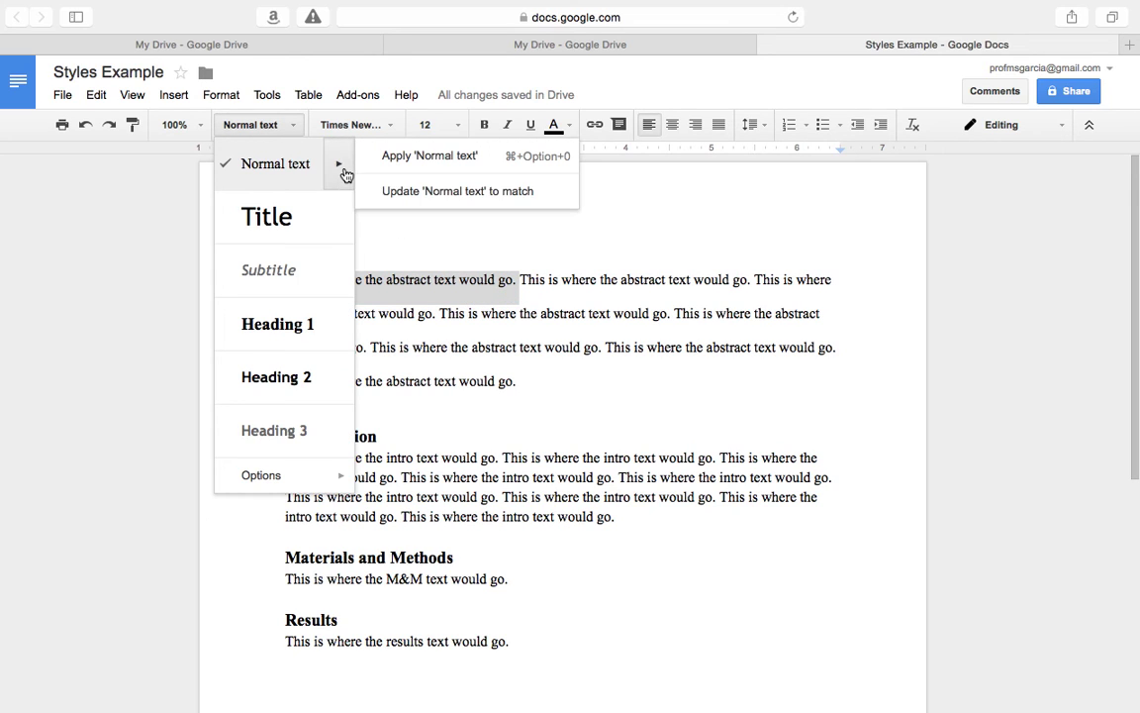
pyautogui.click(405, 195)
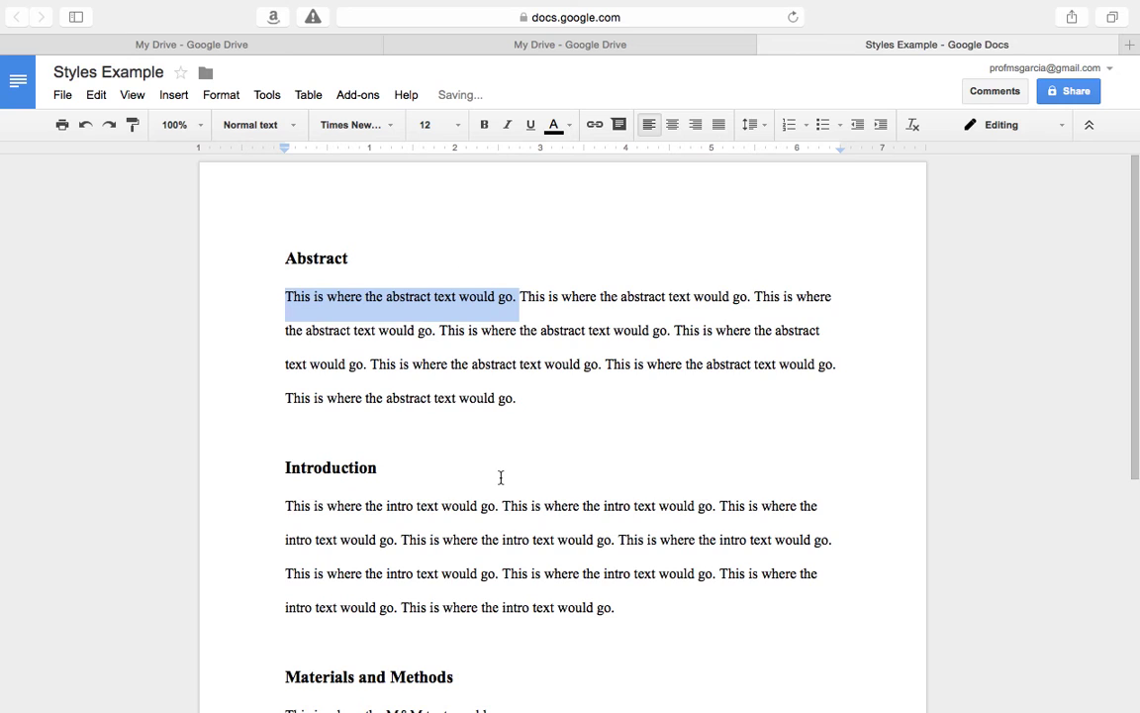
pyautogui.scroll(-3, 498, 477)
pyautogui.moveTo(618, 427); pyautogui.dragTo(272, 325)
pyautogui.click(376, 360)
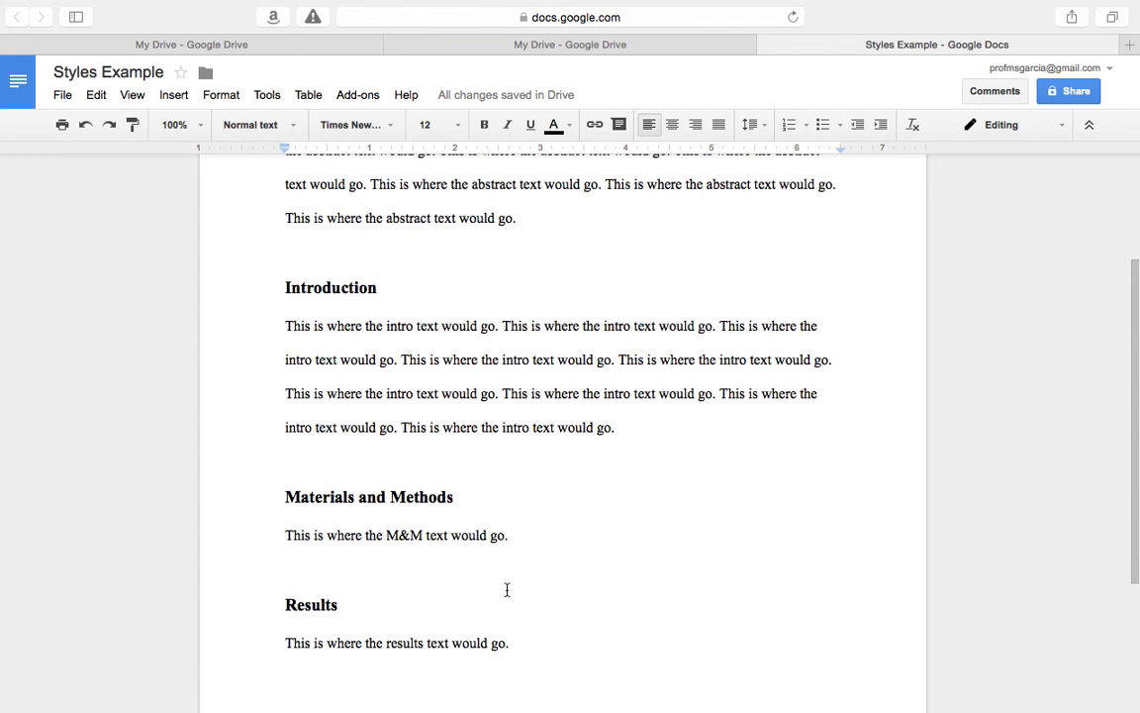
# Lengthen the Materials and Methods body text by repeating its sentence until the paragraph holds nine copies.
pyautogui.moveTo(506, 534); pyautogui.dragTo(280, 532)
pyautogui.press('super+c')
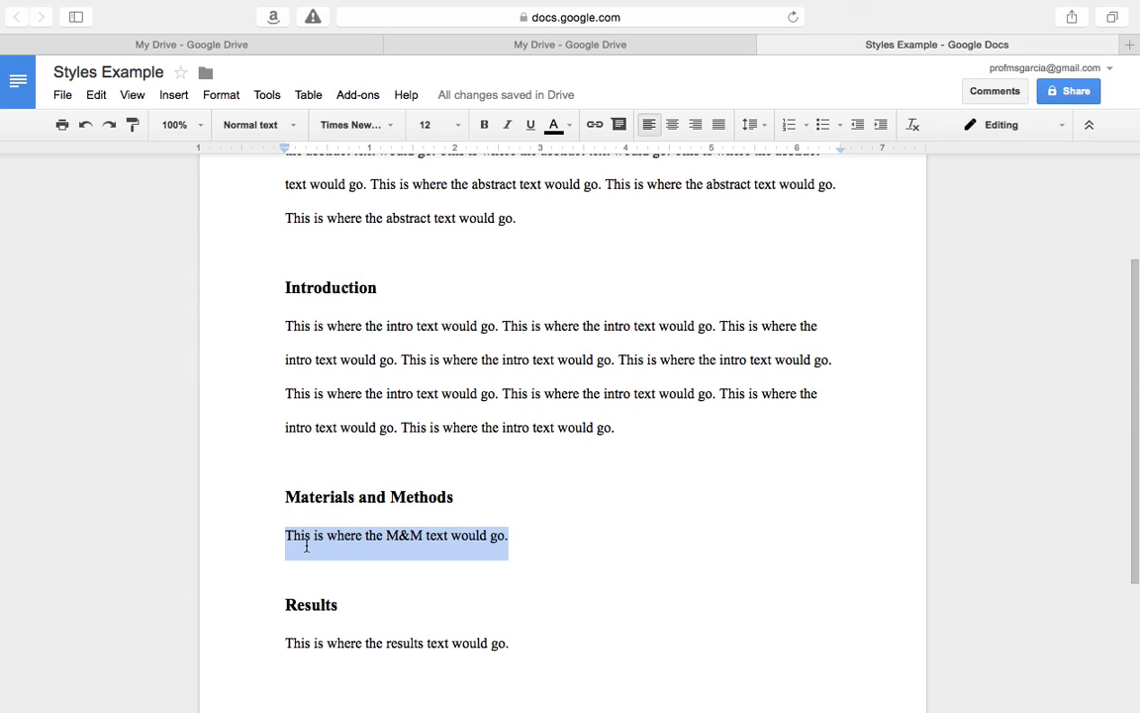
pyautogui.press('Right')
pyautogui.press('super+v')
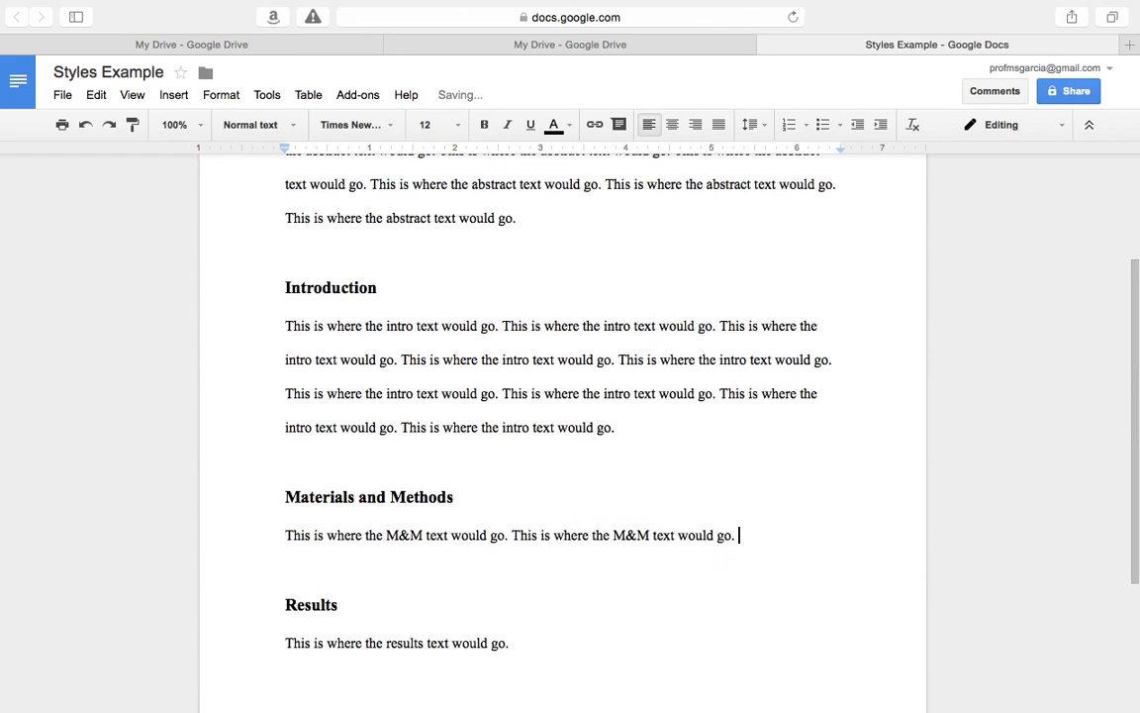
pyautogui.press('super+v')
pyautogui.press('super+v')
pyautogui.press('super+v')
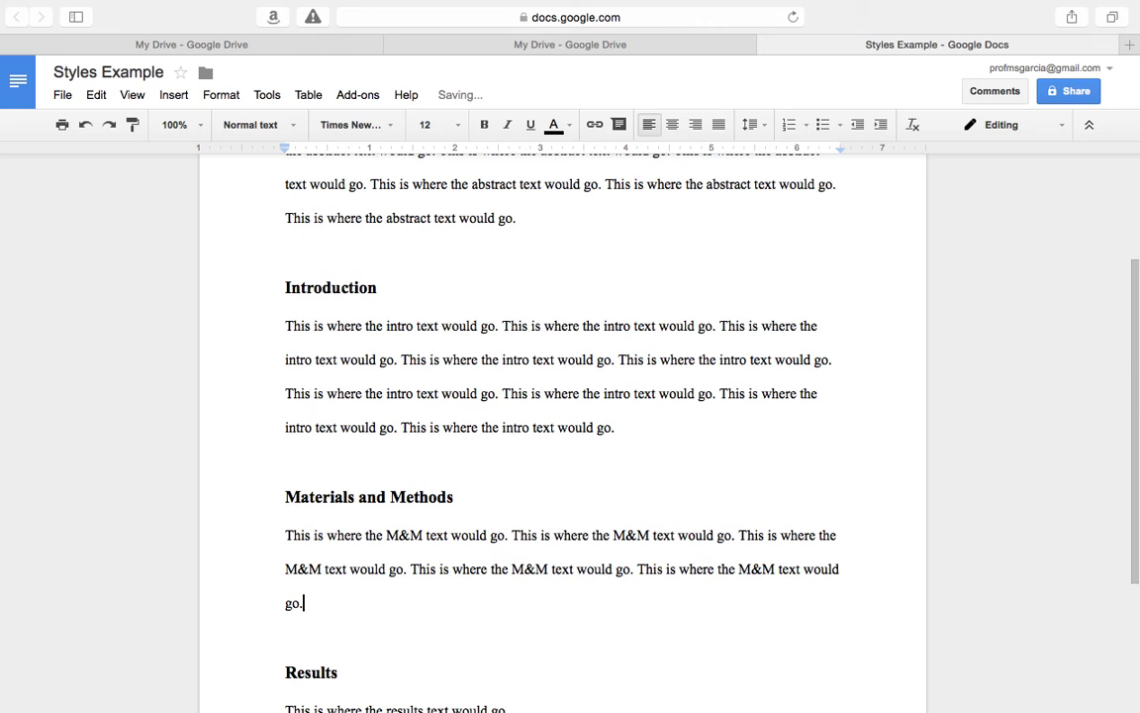
pyautogui.press('super+v')
pyautogui.press('super+v')
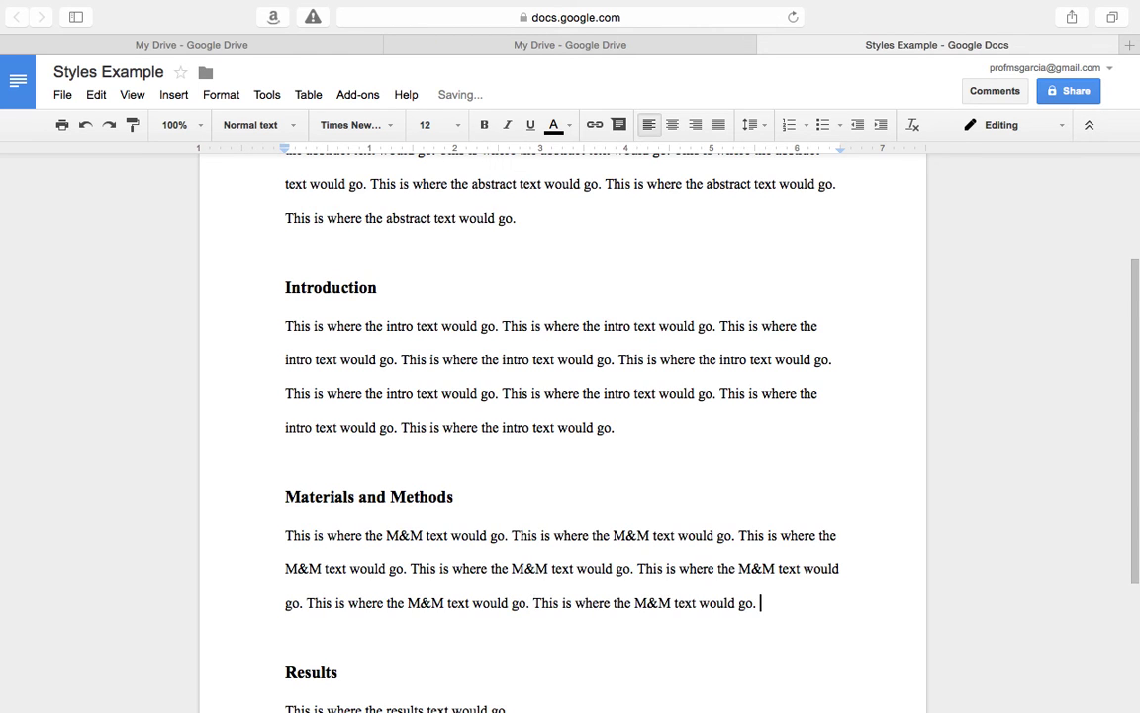
pyautogui.press('super+v')
pyautogui.press('super+v')
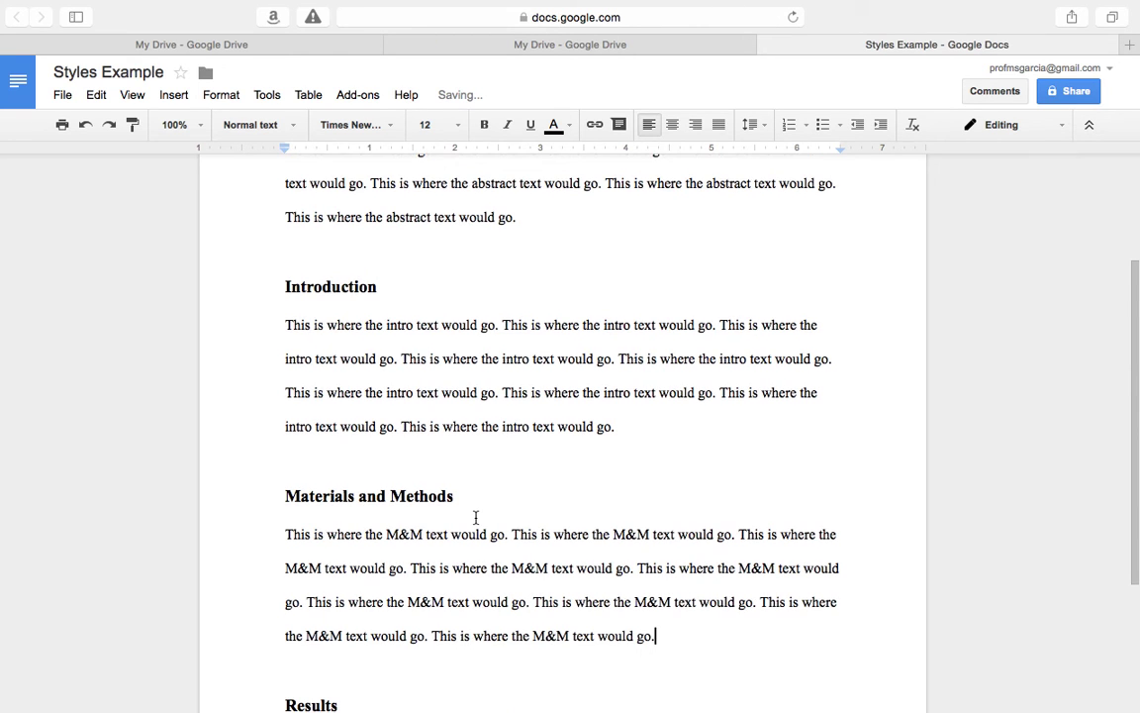
# Lengthen the Results body text by repeating its sentence until the paragraph holds four copies.
pyautogui.scroll(-3, 463, 521)
pyautogui.moveTo(522, 539); pyautogui.dragTo(280, 537)
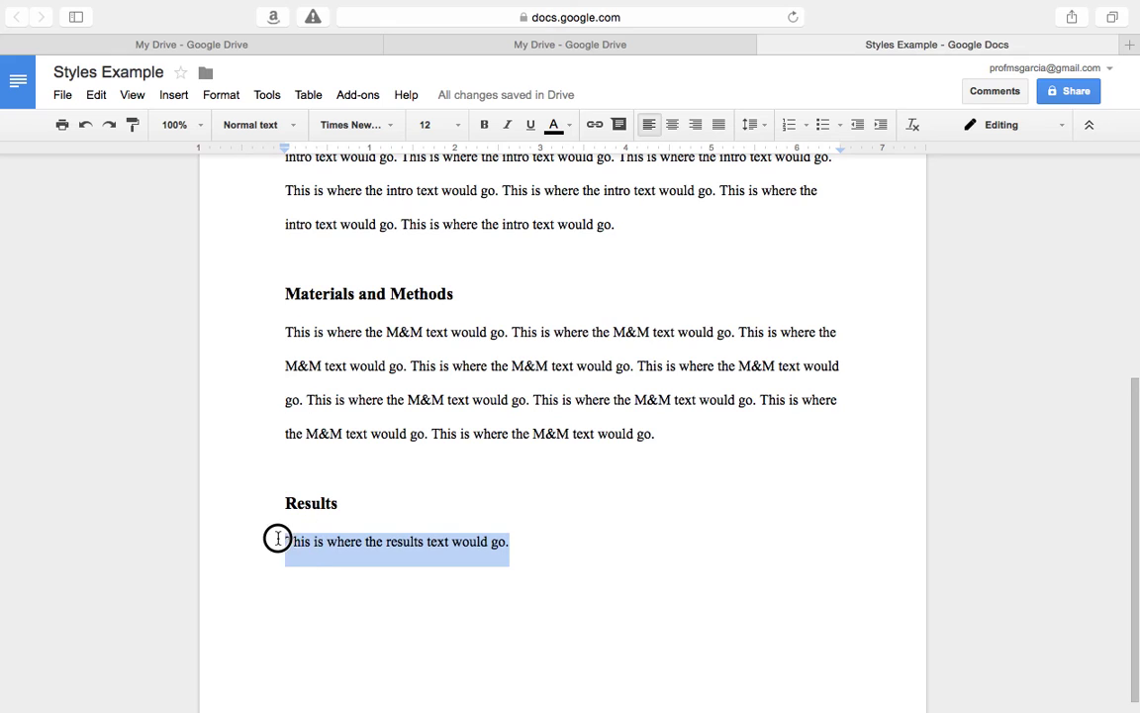
pyautogui.press('super+c')
pyautogui.press('Right')
pyautogui.press('super+v')
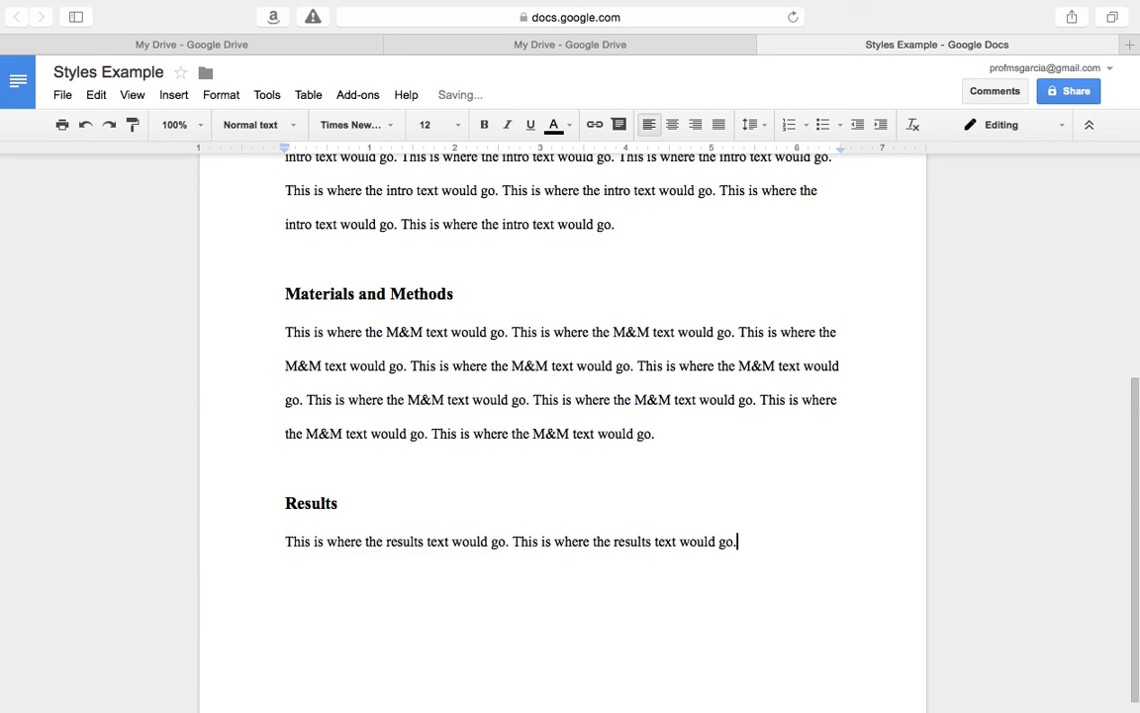
pyautogui.press('super+v')
pyautogui.press('super+v')
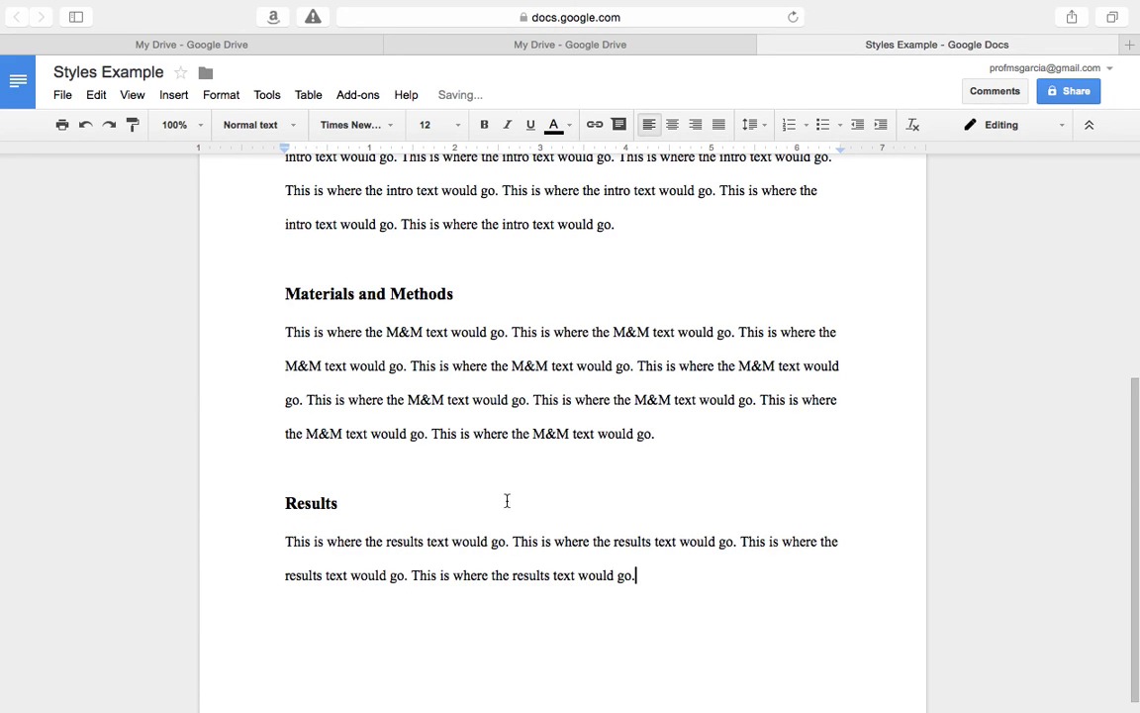
# Examine the Abstract text, the blank line below it and the Introduction heading for their applied text styles.
pyautogui.scroll(1, 522, 490)
pyautogui.scroll(5, 522, 490)
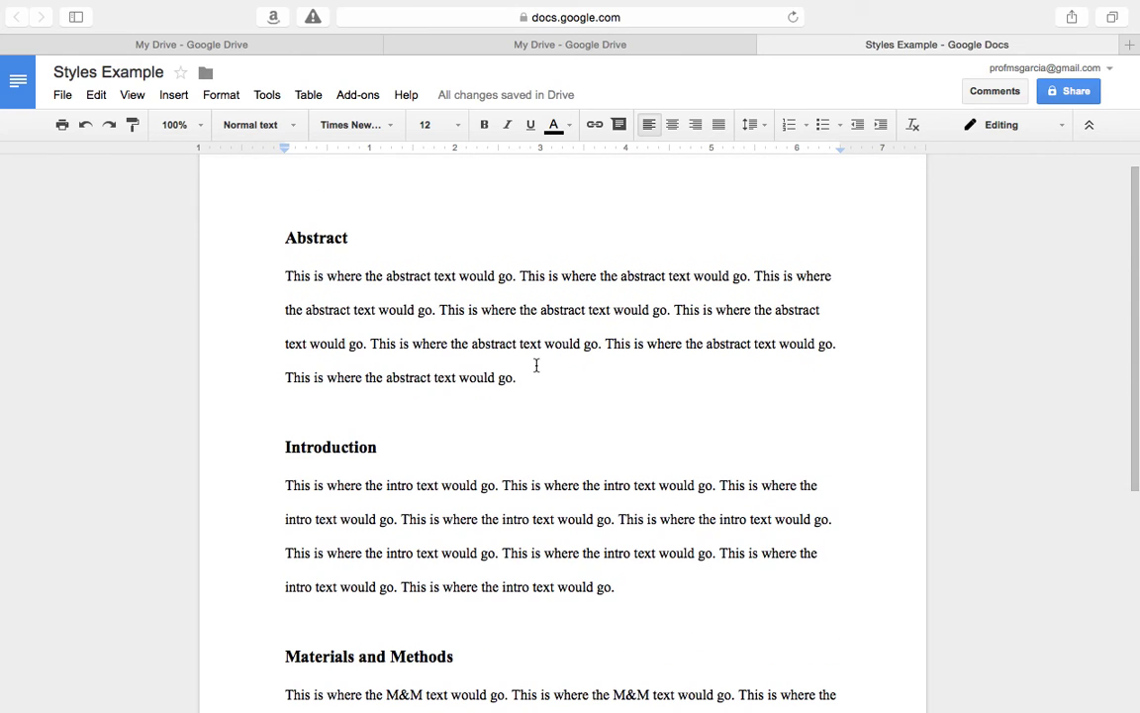
pyautogui.click(521, 378)
pyautogui.moveTo(522, 377); pyautogui.dragTo(287, 282)
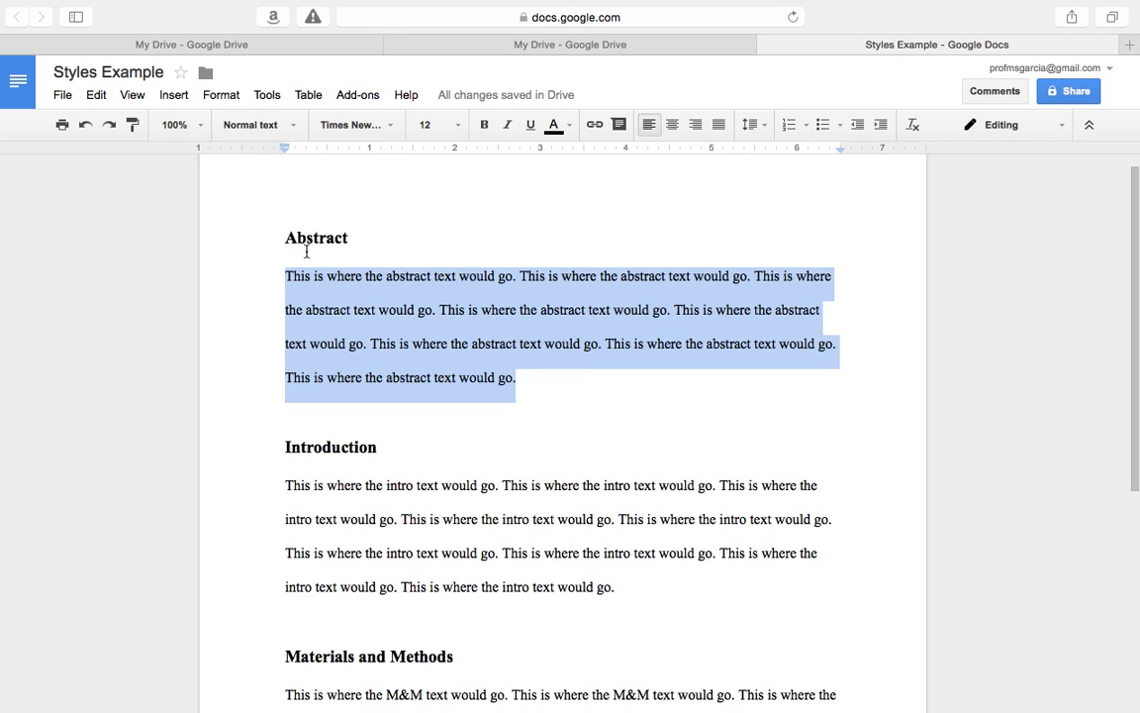
pyautogui.click(287, 238)
pyautogui.click(318, 276)
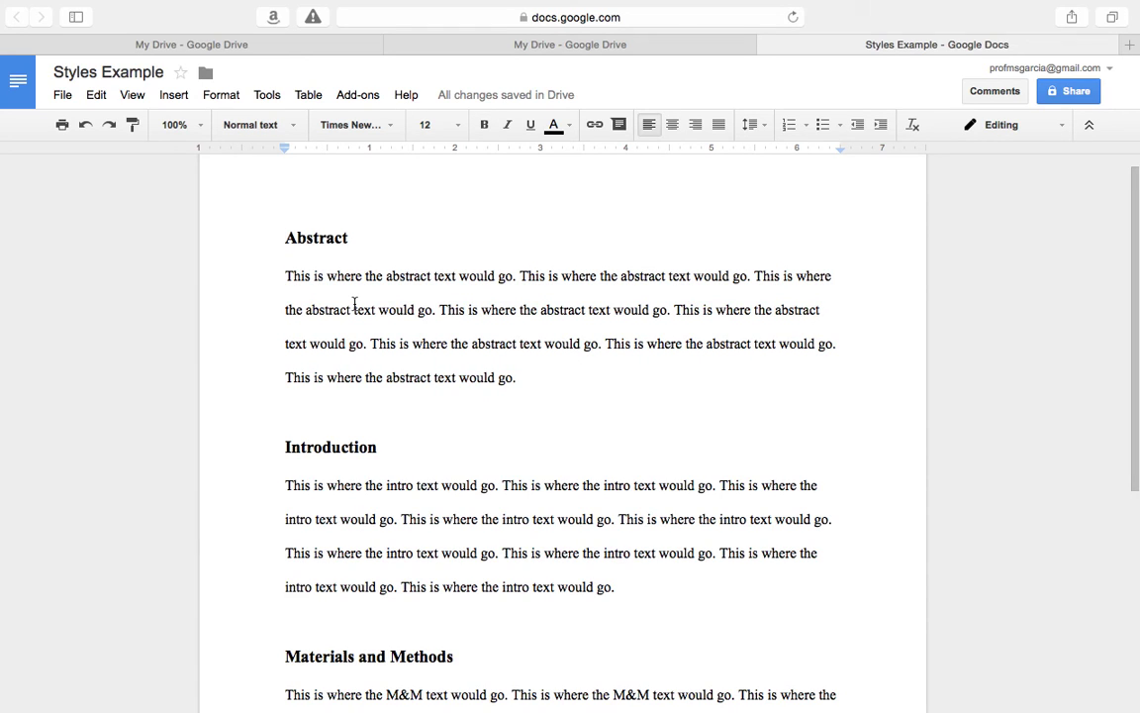
pyautogui.click(299, 412)
pyautogui.press('Down')
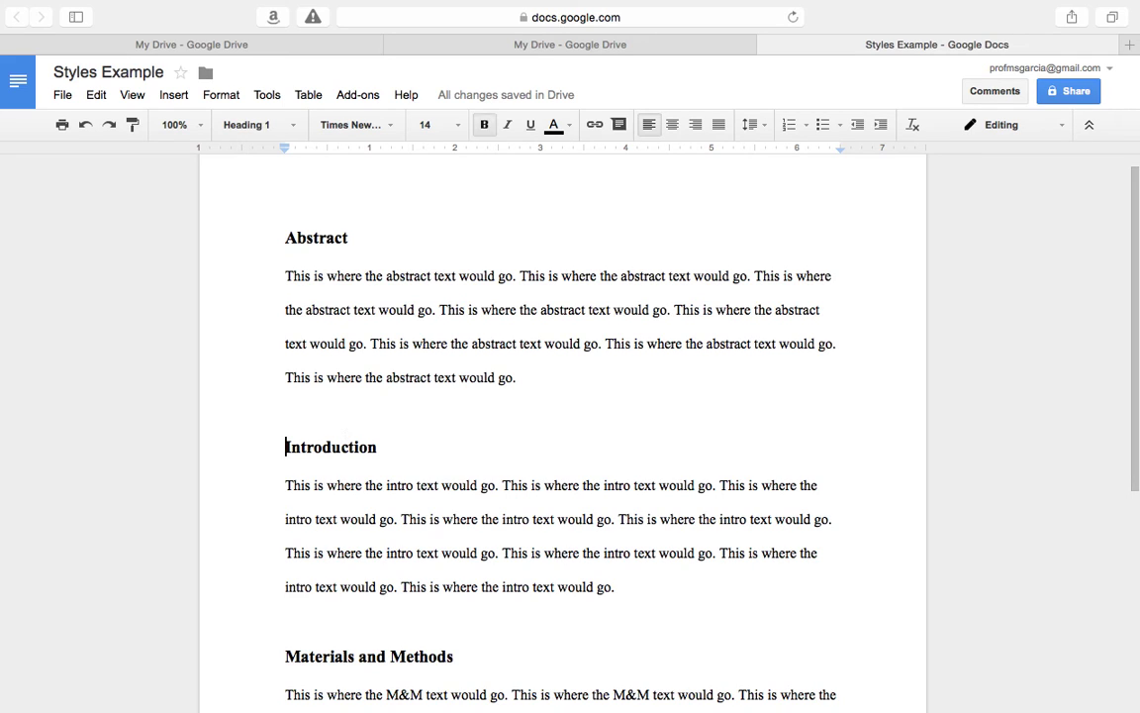
pyautogui.press('Up')
pyautogui.press('Down')
pyautogui.press('Down')
pyautogui.press('Down')
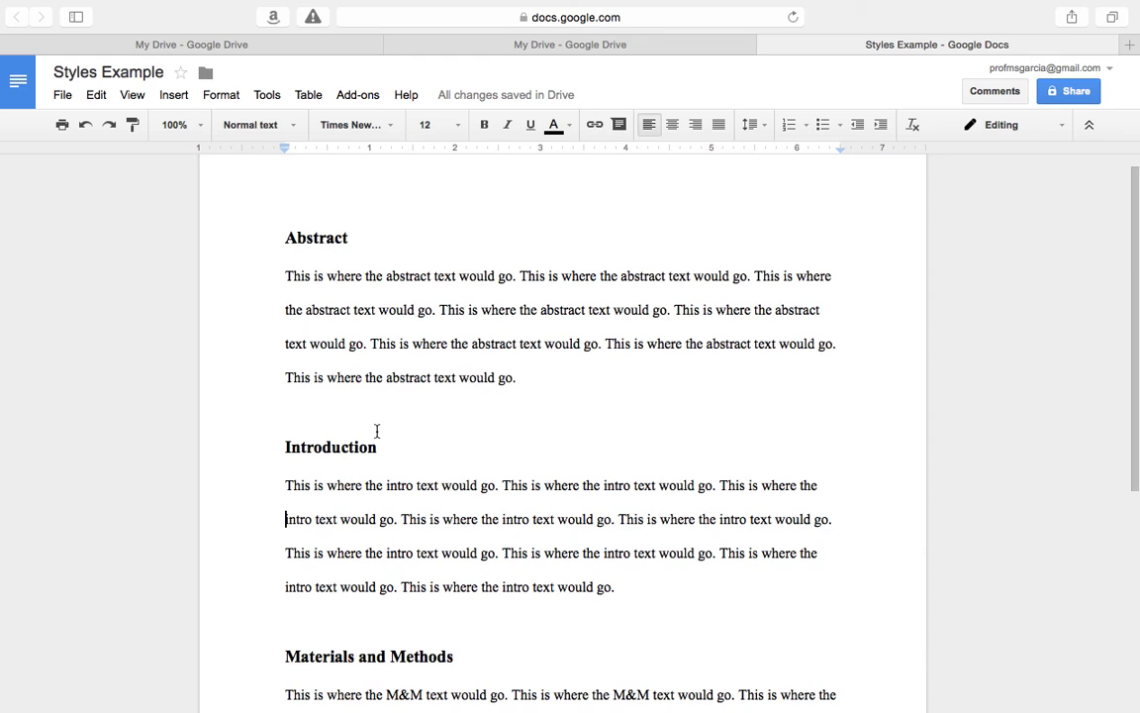
# Extend the Introduction with three more copies of its nine-sentence paragraph, starting a new paragraph for each of the last two copies.
pyautogui.scroll(-4, 372, 476)
pyautogui.moveTo(628, 400); pyautogui.dragTo(273, 295)
pyautogui.press('Right')
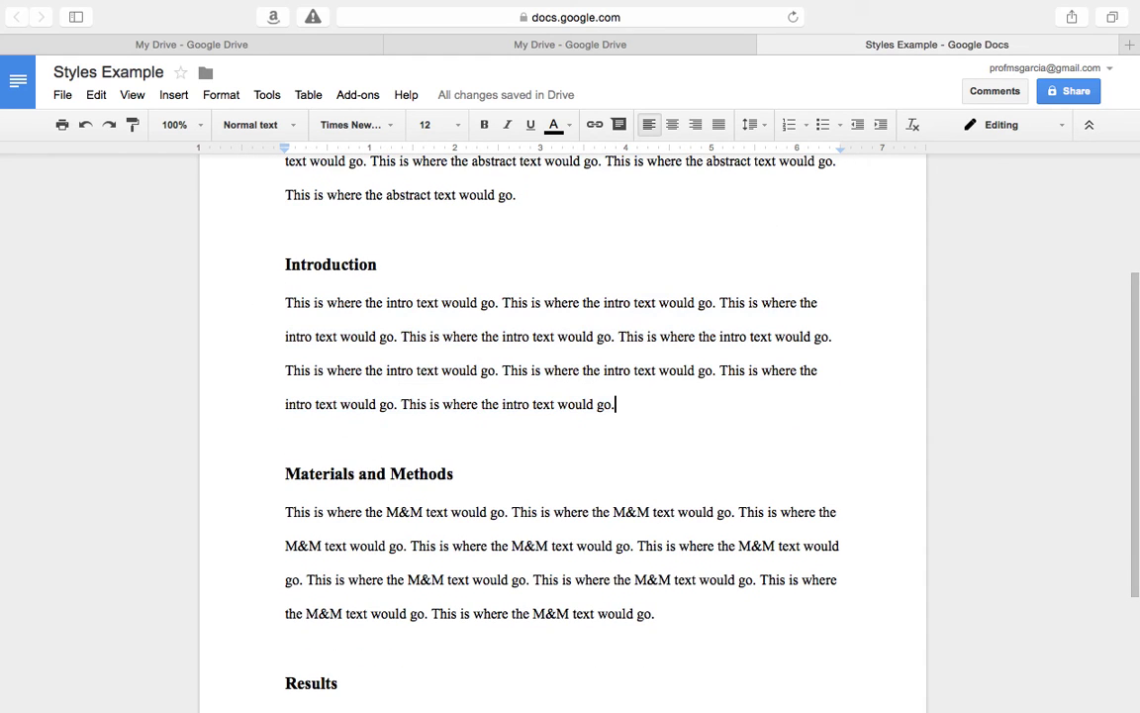
pyautogui.press('super+v')
pyautogui.press('Return')
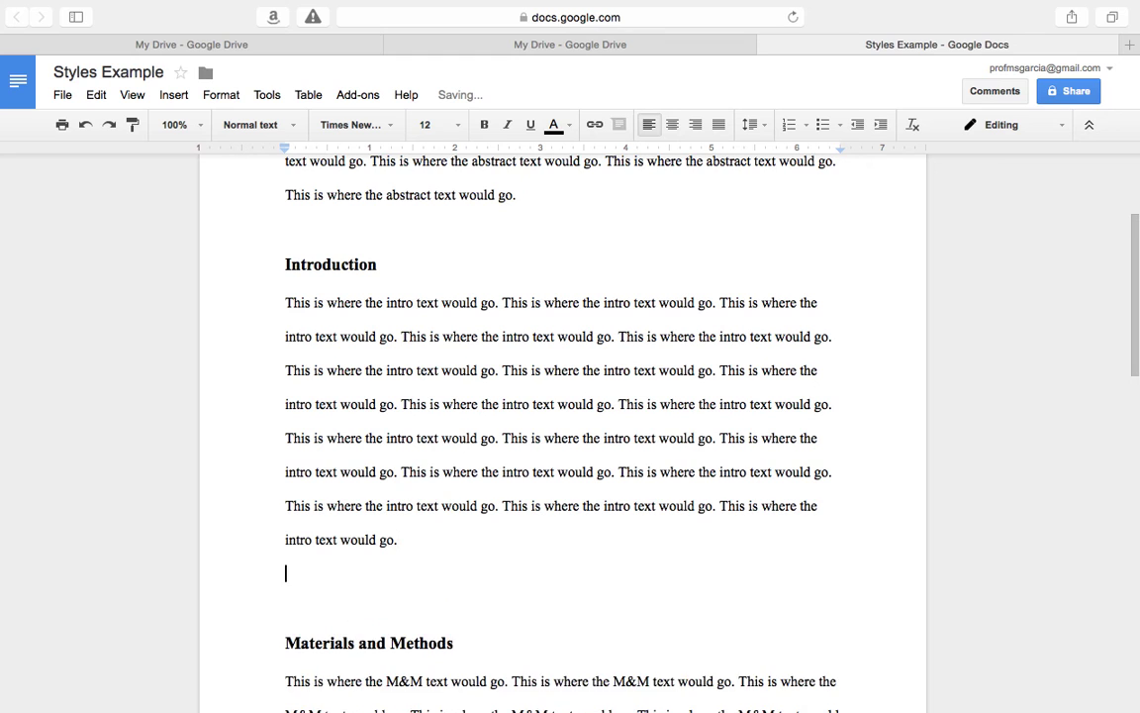
pyautogui.press('super+v')
pyautogui.press('Return')
pyautogui.press('super+v')
pyautogui.scroll(-5, 392, 314)
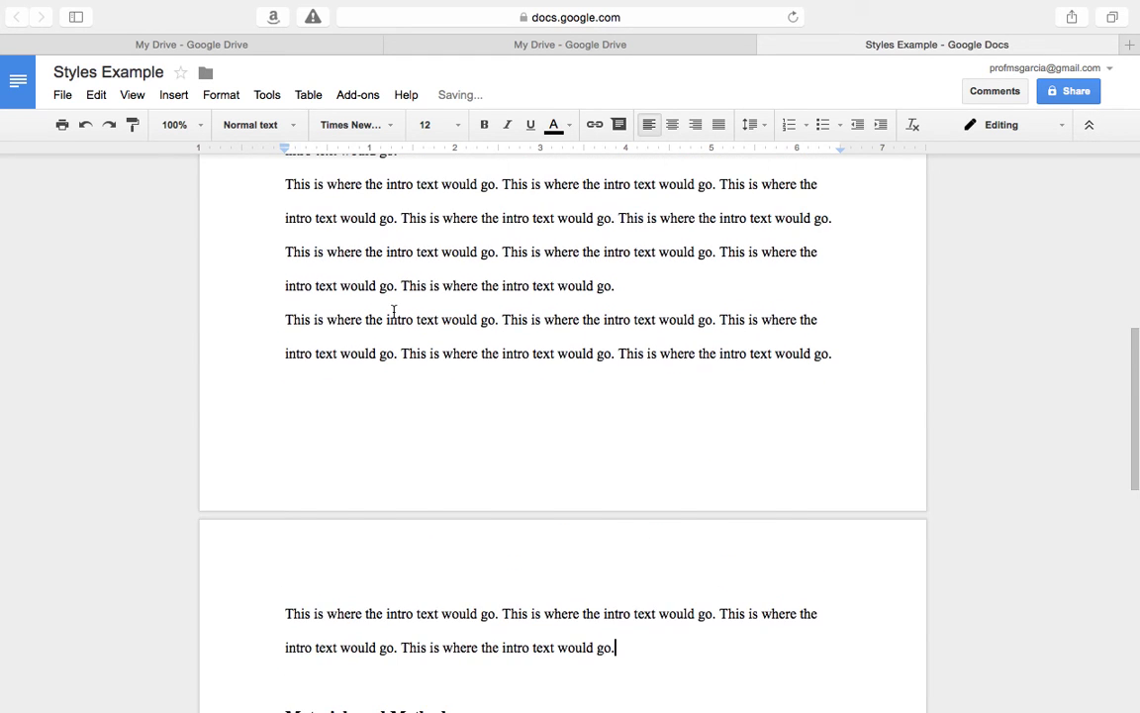
pyautogui.scroll(5, 378, 404)
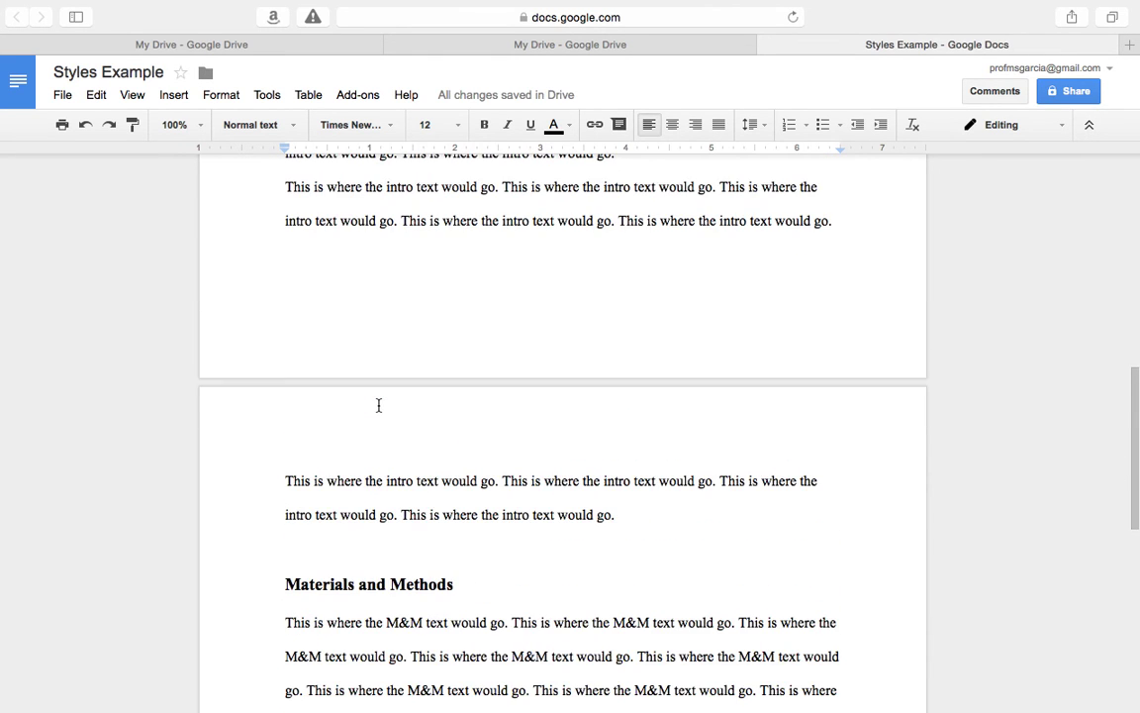
pyautogui.scroll(5, 378, 404)
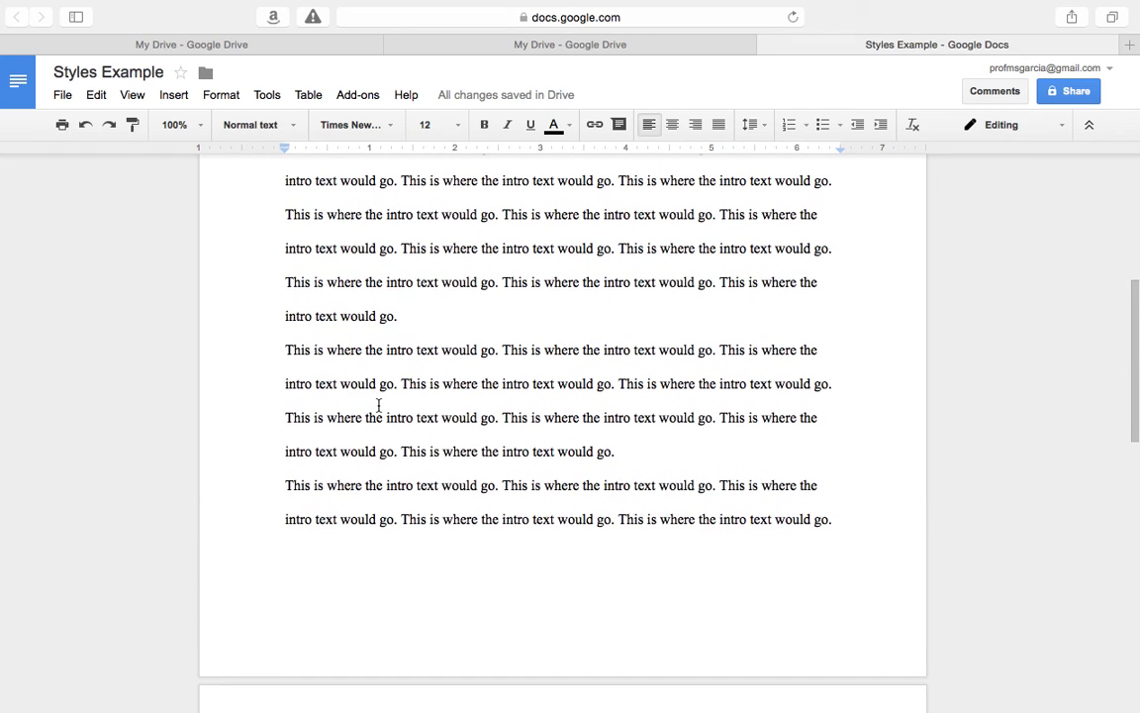
pyautogui.scroll(2, 378, 404)
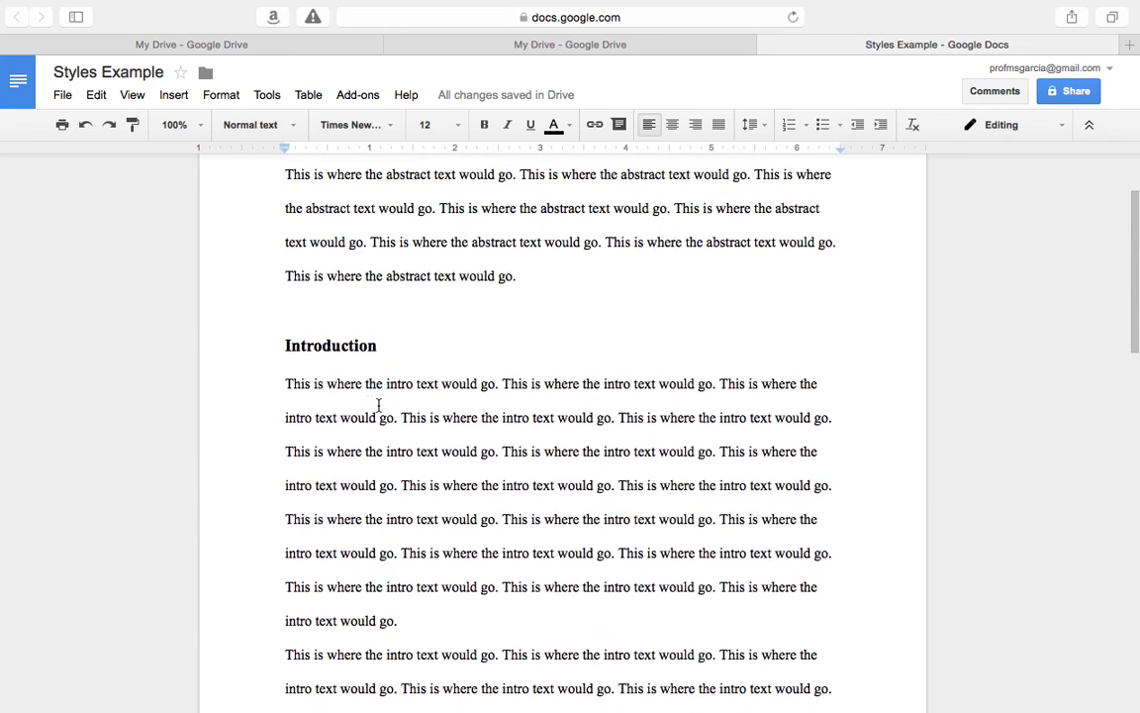
# Examine the blank line separating the Abstract's last sentence from the Introduction heading, comparing the text style on each line.
pyautogui.click(286, 344)
pyautogui.scroll(2, 348, 384)
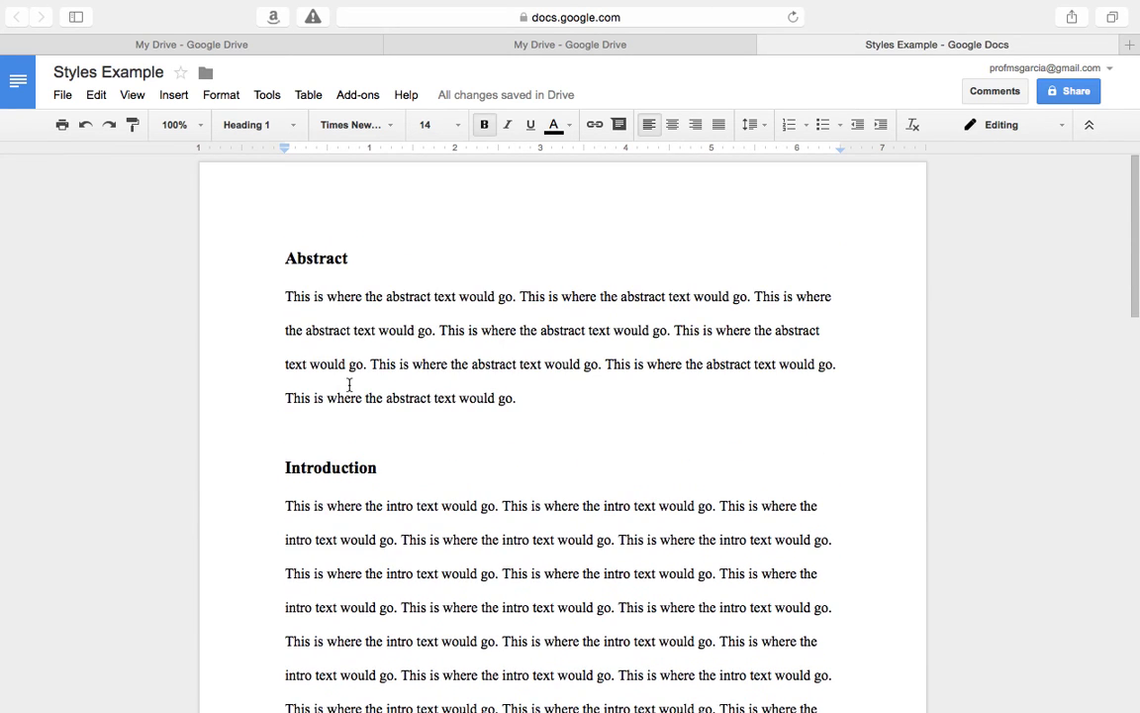
pyautogui.click(285, 258)
pyautogui.click(285, 468)
pyautogui.click(297, 438)
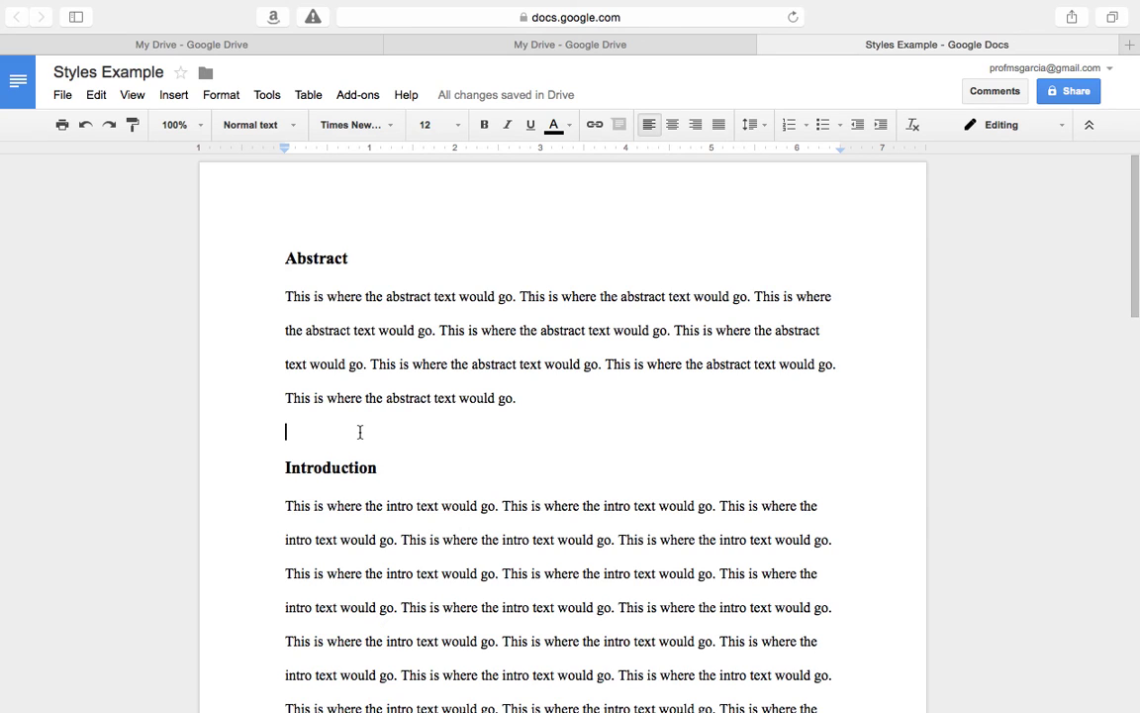
pyautogui.press('Left')
pyautogui.press('Right')
pyautogui.press('Left')
pyautogui.press('Right')
pyautogui.press('Right')
pyautogui.press('Left')
pyautogui.press('Left')
pyautogui.press('Right')
pyautogui.press('Right')
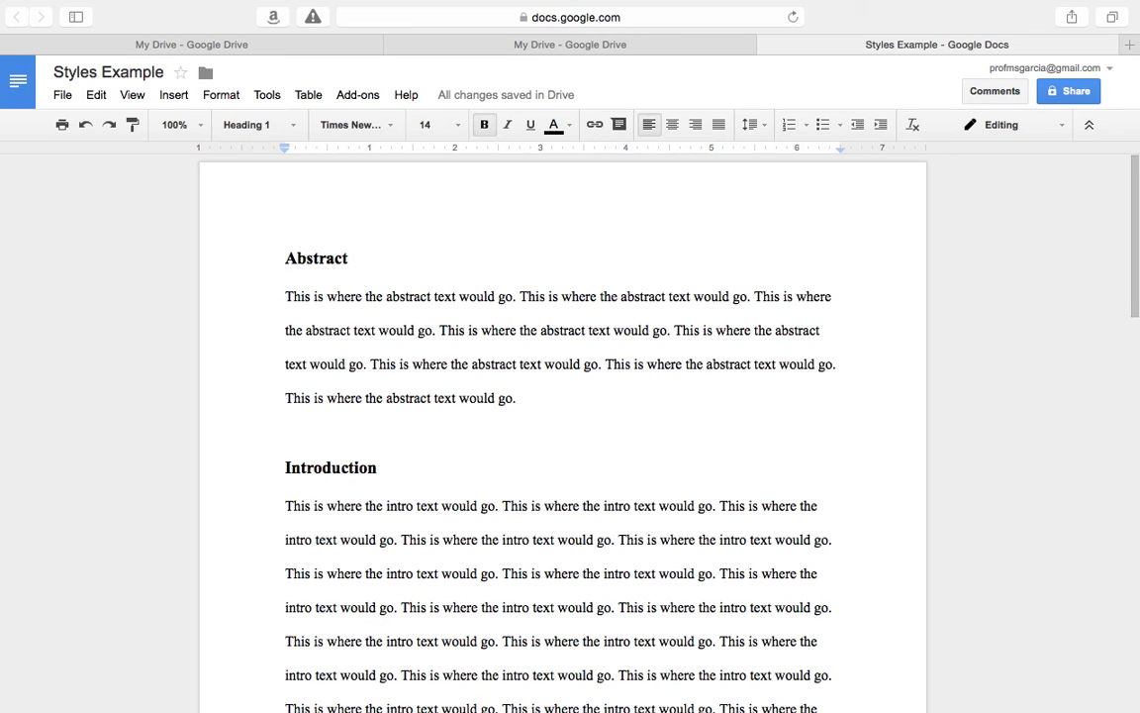
pyautogui.press('Left')
pyautogui.press('Left')
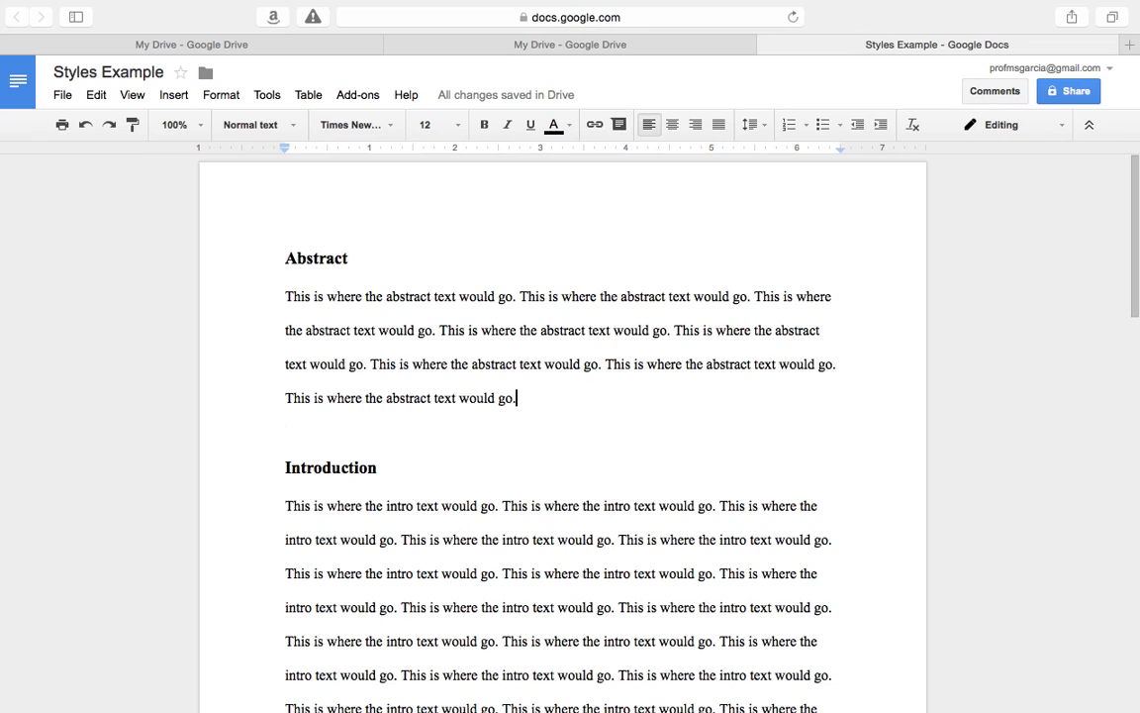
pyautogui.press('Right')
pyautogui.press('Right')
pyautogui.press('Left')
pyautogui.press('Right')
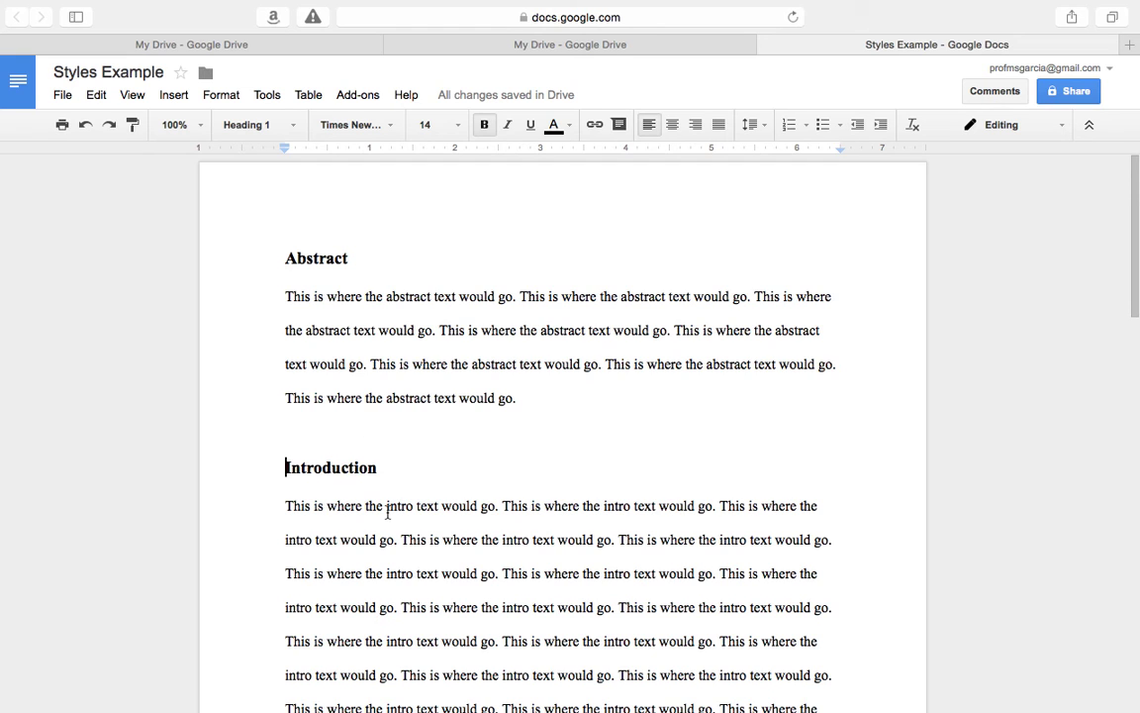
# Delete the blank line between the Abstract text and the Introduction heading.
pyautogui.scroll(-3, 387, 511)
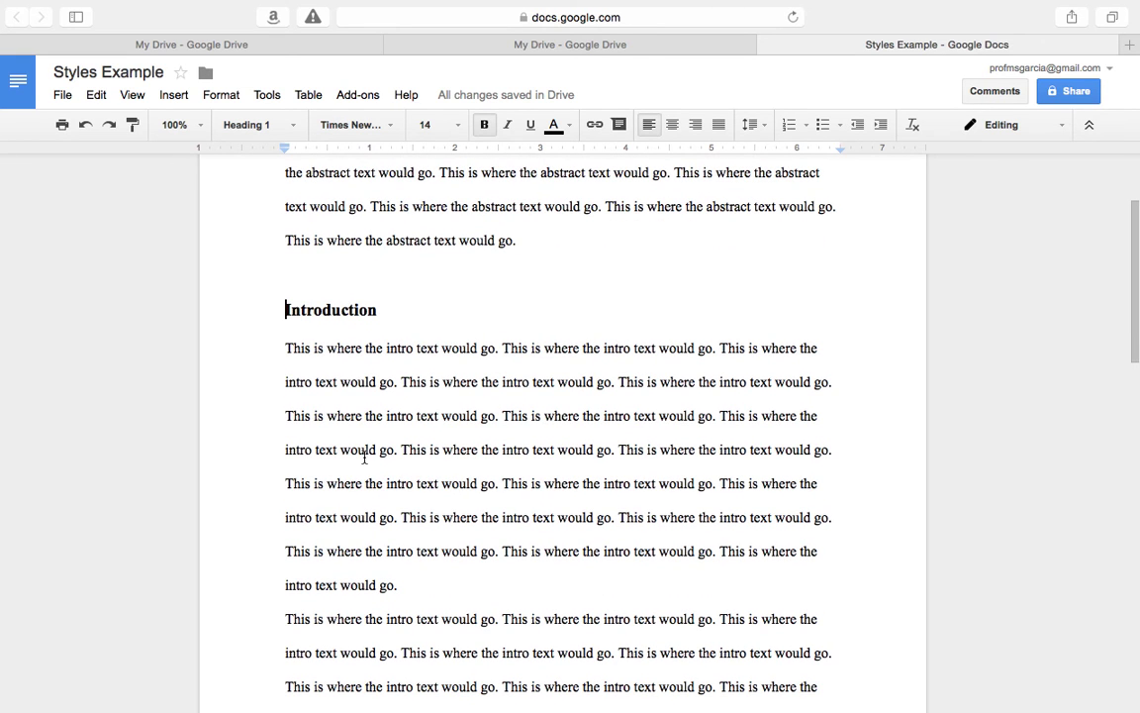
pyautogui.click(295, 282)
pyautogui.press('Right')
pyautogui.click(286, 274)
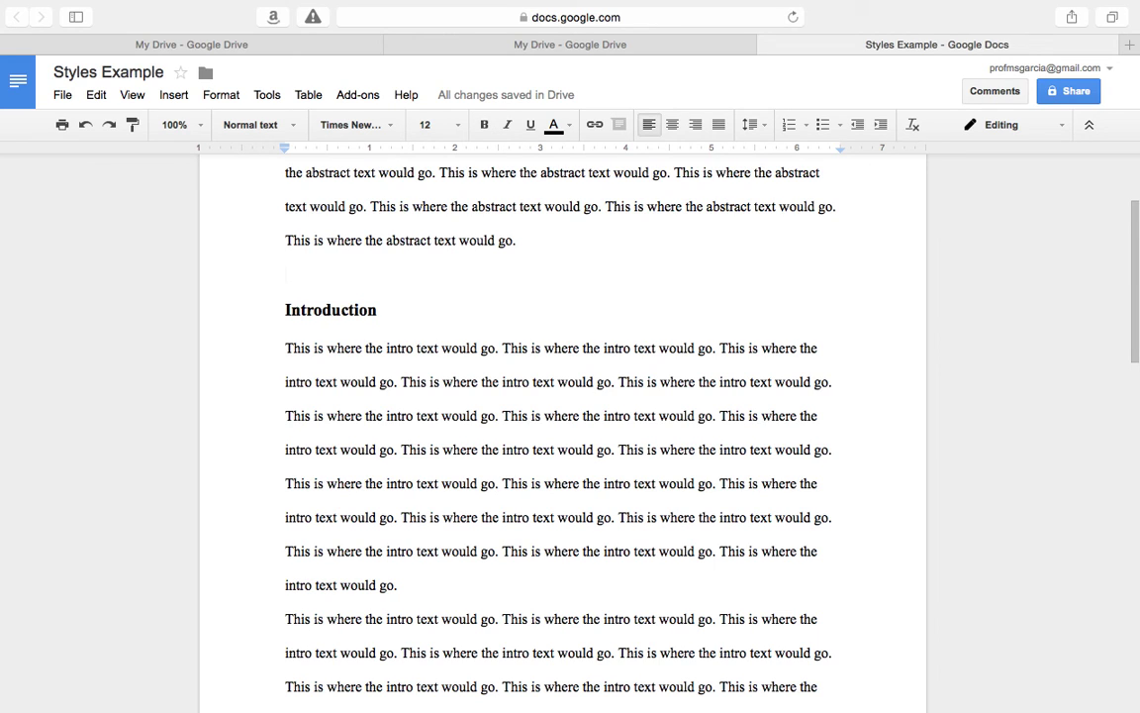
pyautogui.press('BackSpace')
# Insert blank lines before the Introduction heading until the heading starts on the second page.
pyautogui.click(378, 276)
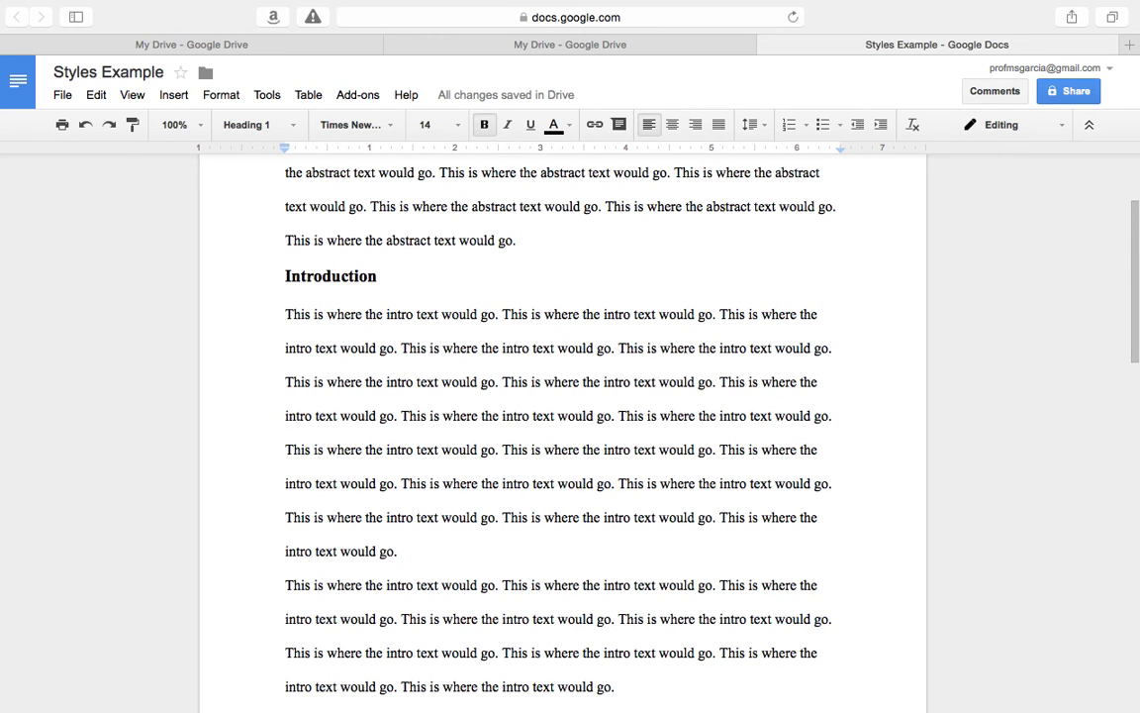
pyautogui.press('Return')
pyautogui.press('Return')
pyautogui.press('Return')
pyautogui.press('Return')
pyautogui.press('Return')
pyautogui.press('Return')
pyautogui.press('Return')
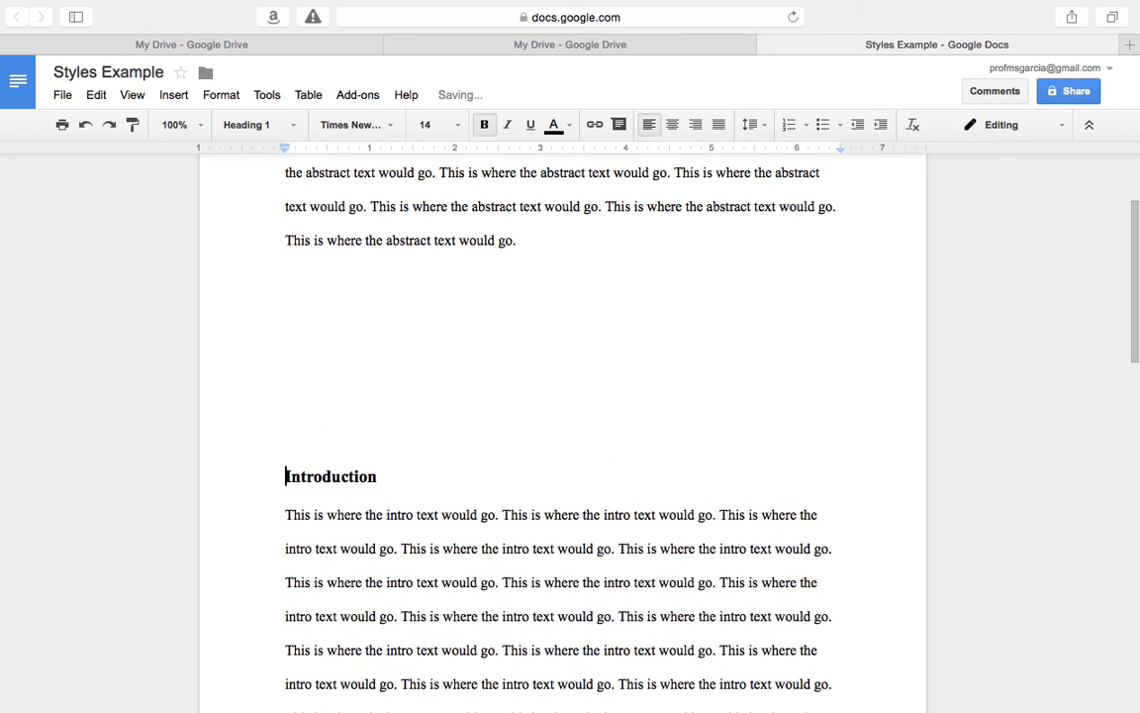
pyautogui.press('Return')
pyautogui.press('Return')
pyautogui.press('Return')
pyautogui.press('Return')
pyautogui.press('Return')
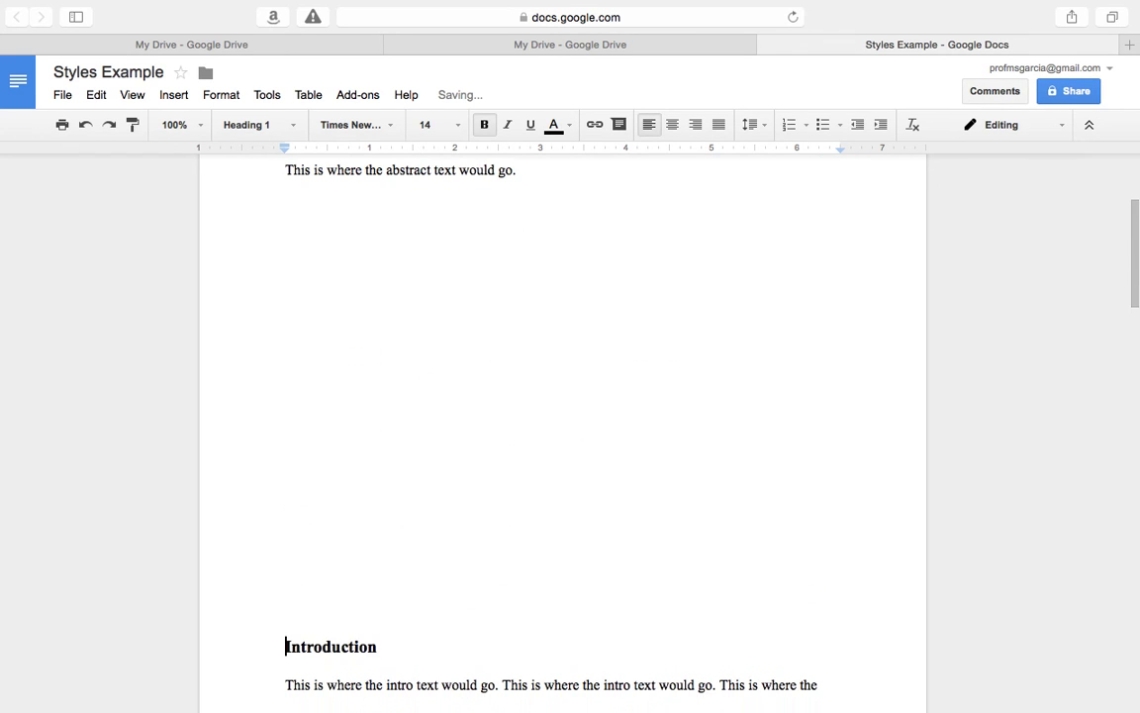
pyautogui.press('Return')
pyautogui.press('Return')
pyautogui.press('Return')
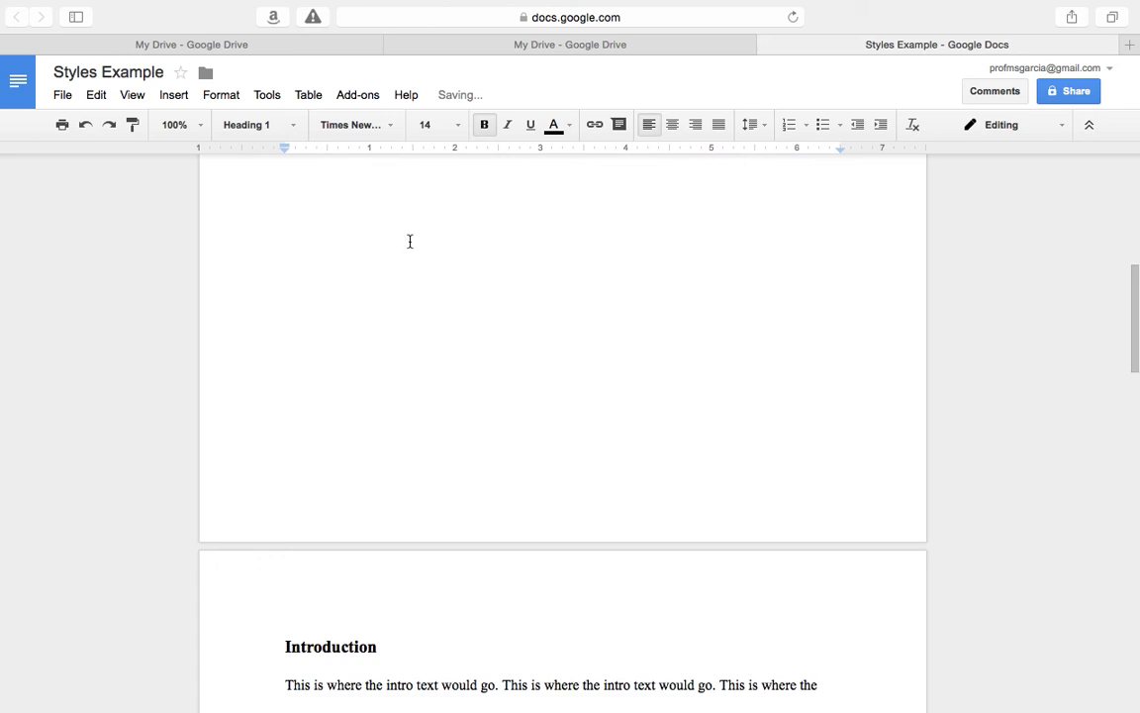
pyautogui.scroll(-3, 351, 382)
pyautogui.click(307, 504)
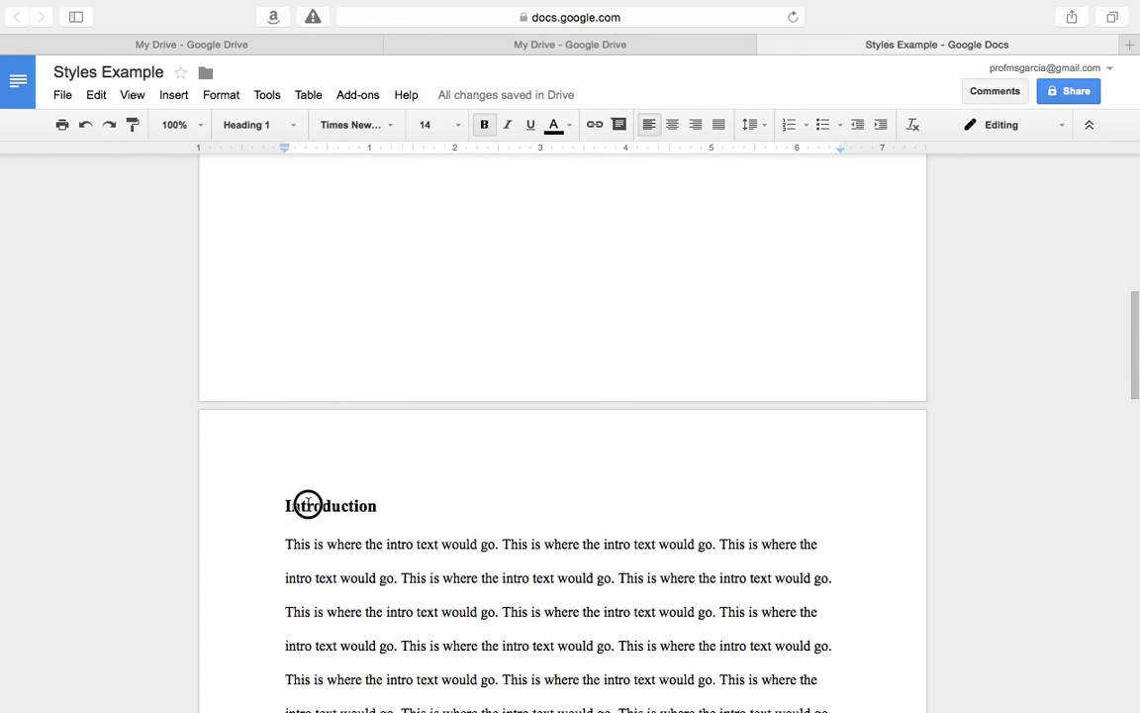
pyautogui.moveTo(308, 504); pyautogui.dragTo(364, 501)
pyautogui.click(364, 501)
# Add a copy of the Abstract's last four sentences to the end of its paragraph.
pyautogui.scroll(5, 371, 384)
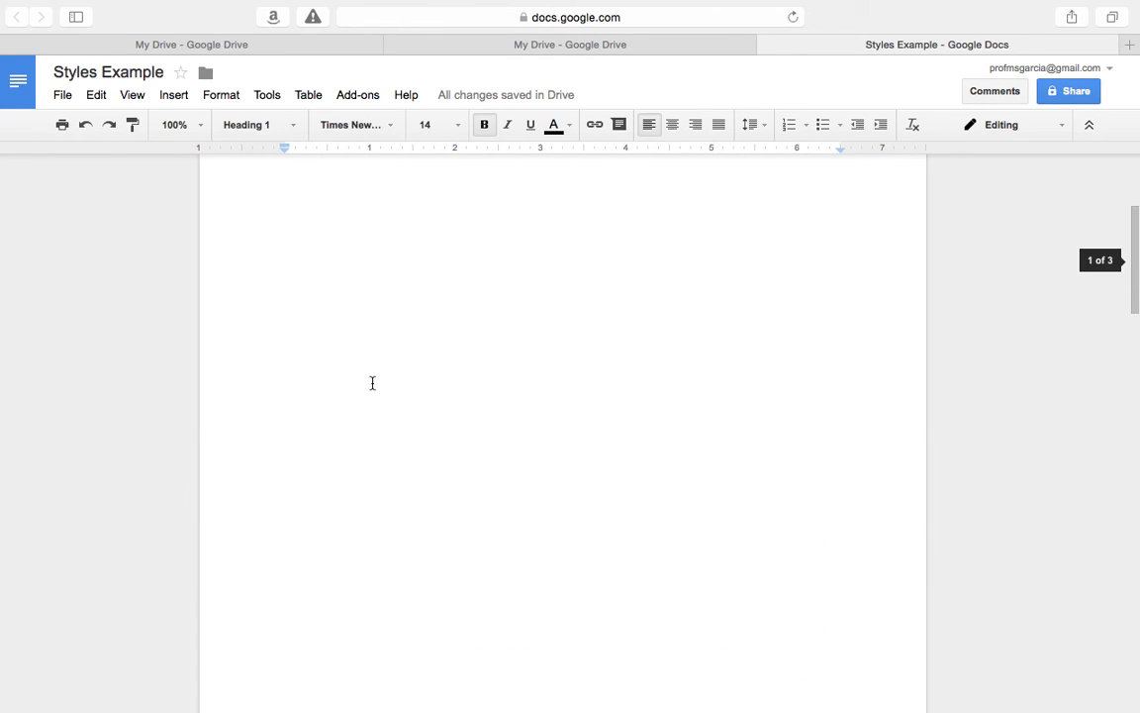
pyautogui.scroll(5, 372, 383)
pyautogui.click(519, 398)
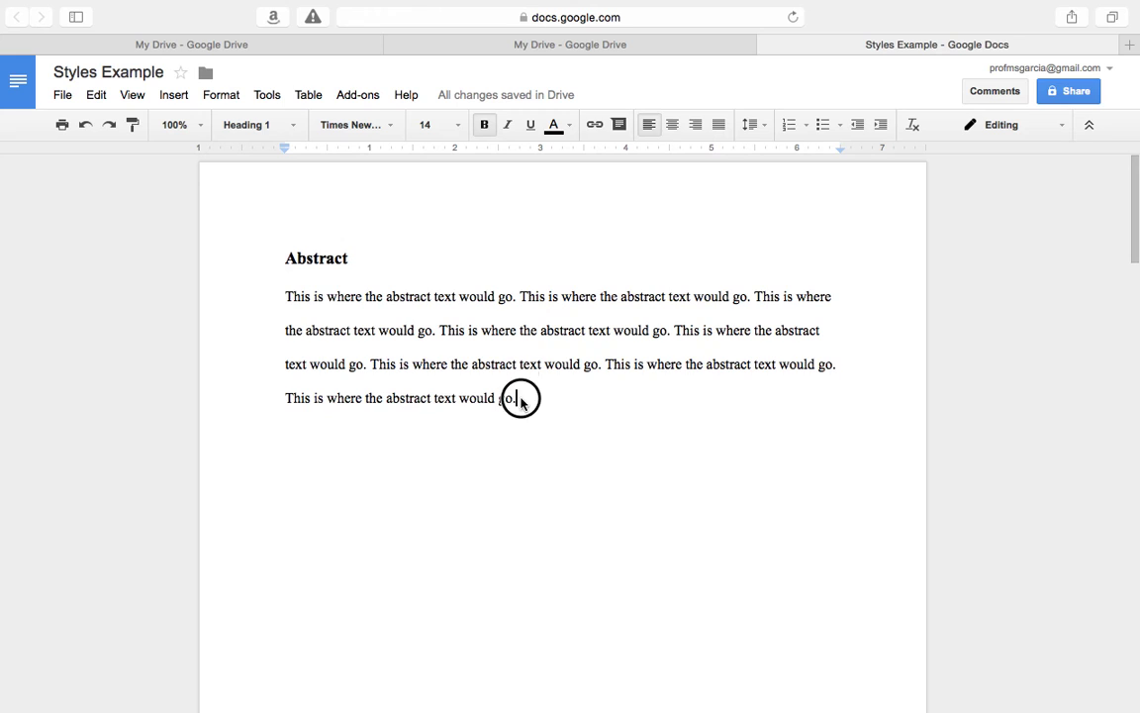
pyautogui.moveTo(520, 399); pyautogui.dragTo(675, 329)
pyautogui.press('super+c')
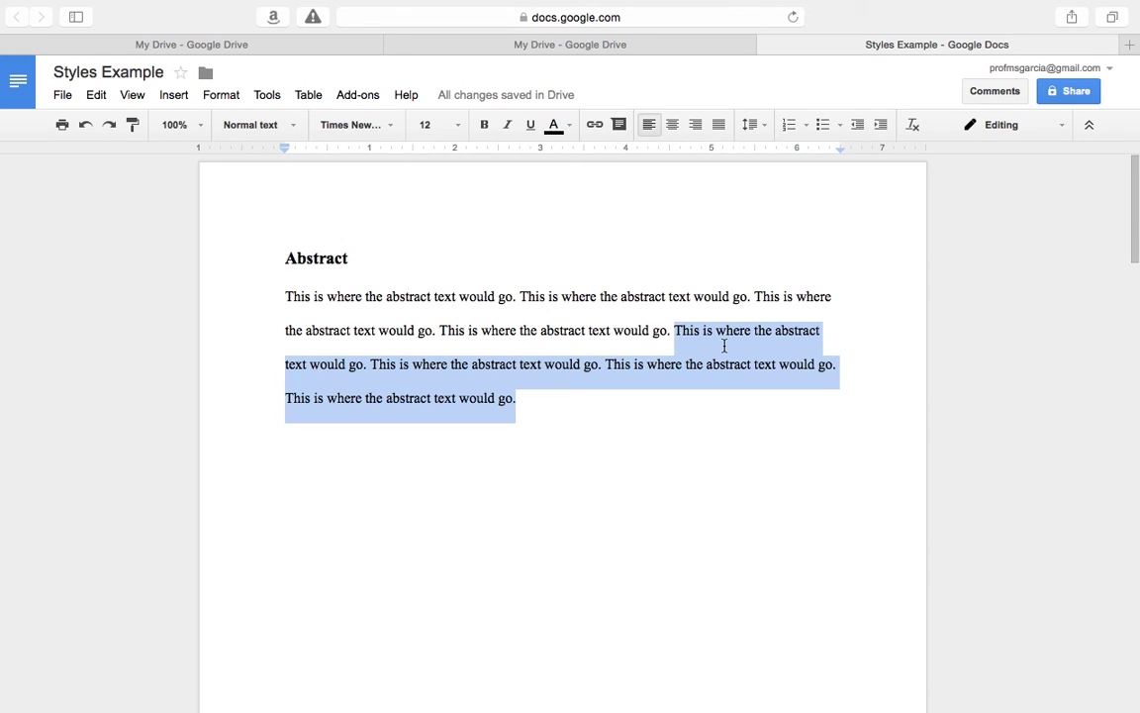
pyautogui.click(588, 402)
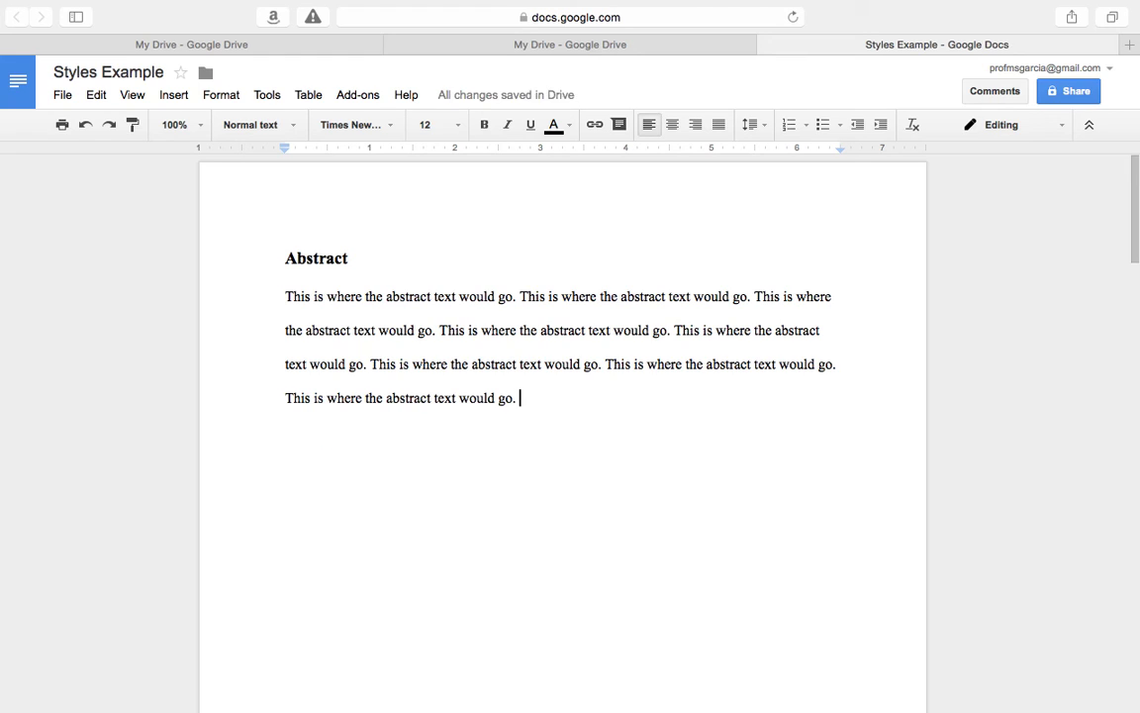
pyautogui.press('super+v')
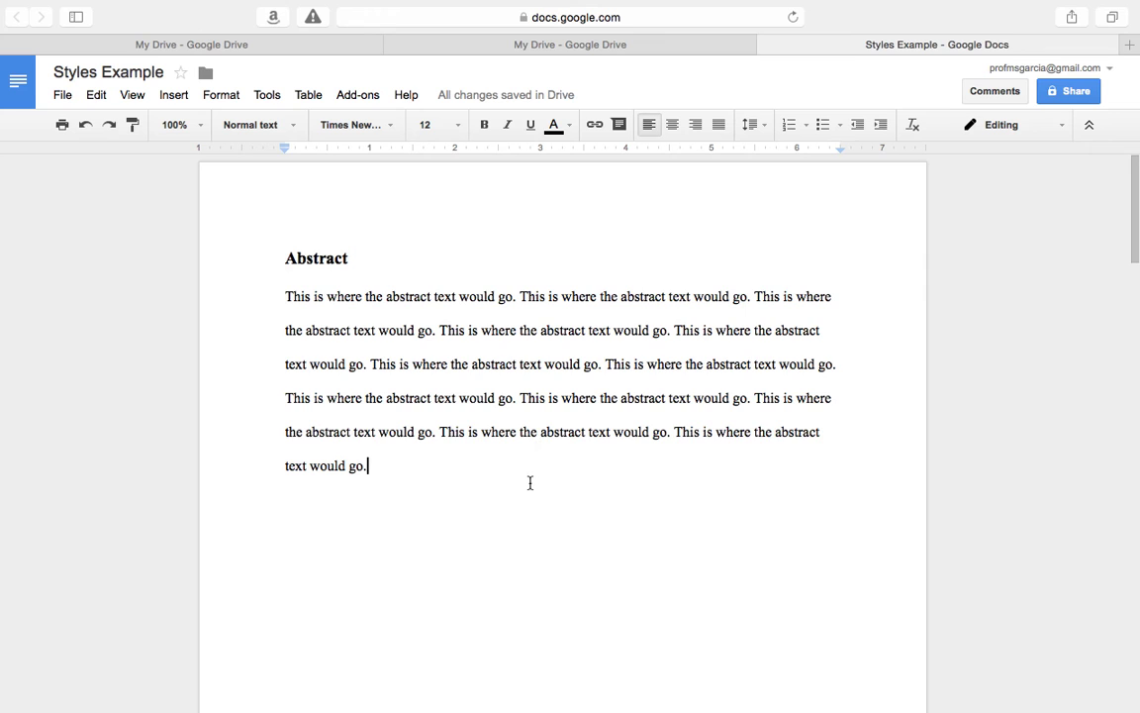
# Check the position of the Introduction heading on the second page and the blank lines above it.
pyautogui.scroll(-10, 529, 482)
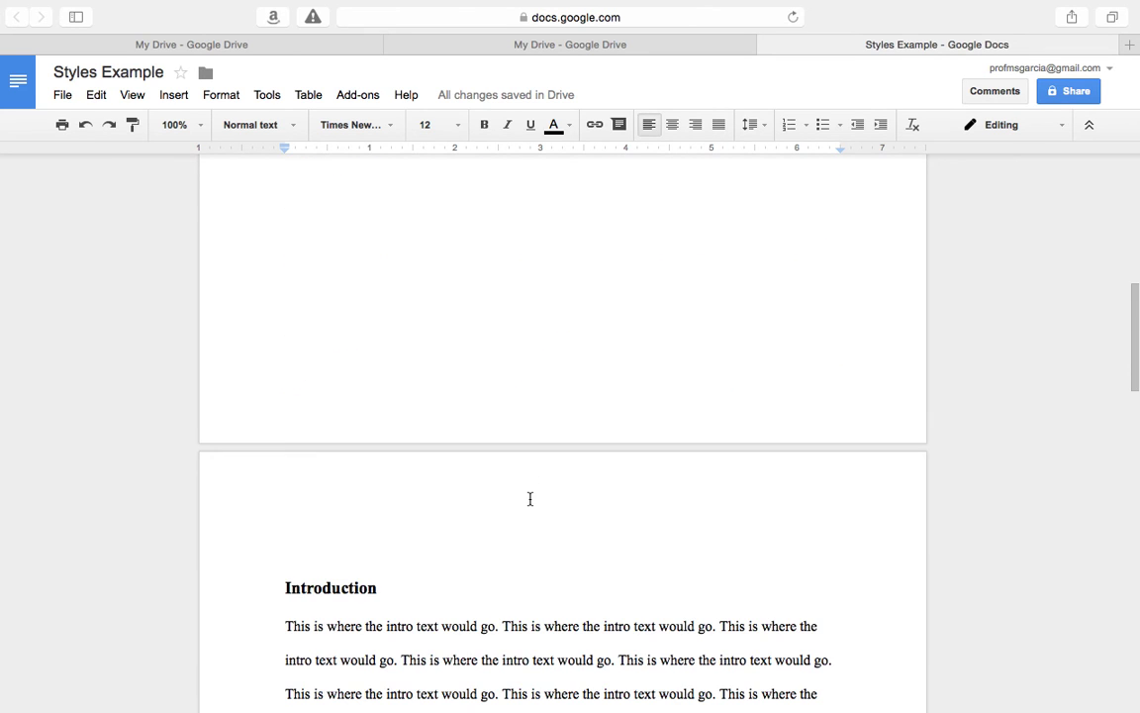
pyautogui.click(384, 549)
pyautogui.press('Down')
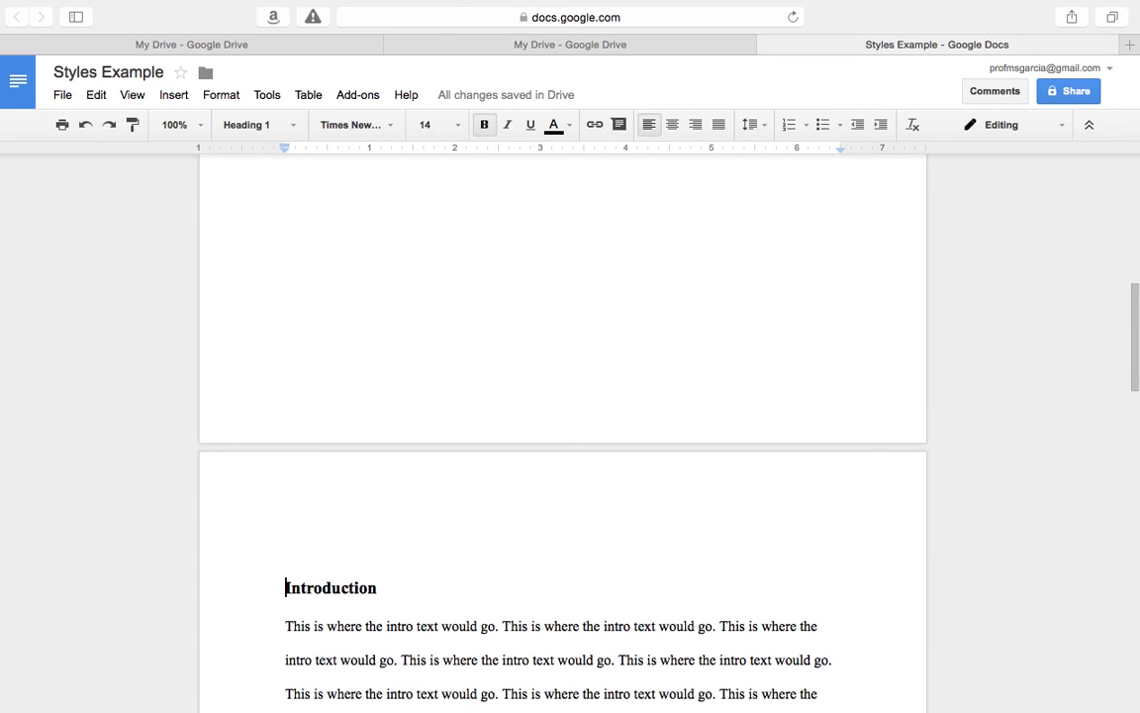
pyautogui.click(286, 547)
pyautogui.press('Down')
pyautogui.press('Down')
pyautogui.click(286, 547)
pyautogui.scroll(10, 392, 575)
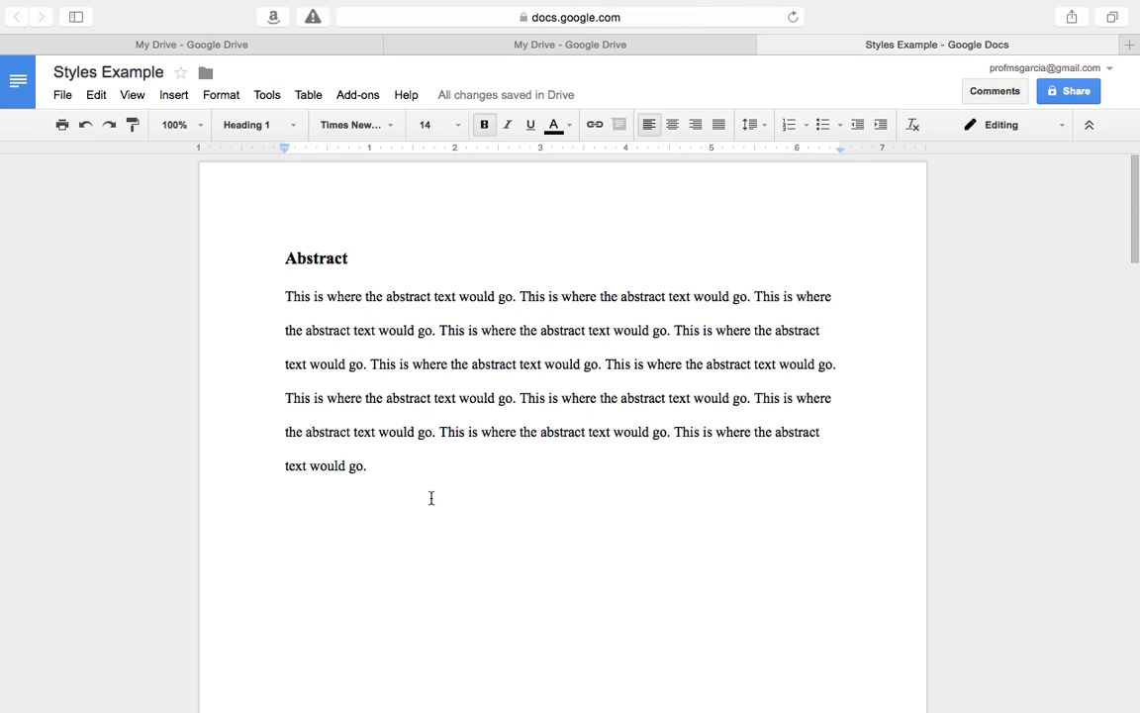
# Shorten the Abstract to its first four sentences and check where the Introduction heading falls.
pyautogui.moveTo(381, 463); pyautogui.dragTo(674, 326)
pyautogui.press('BackSpace')
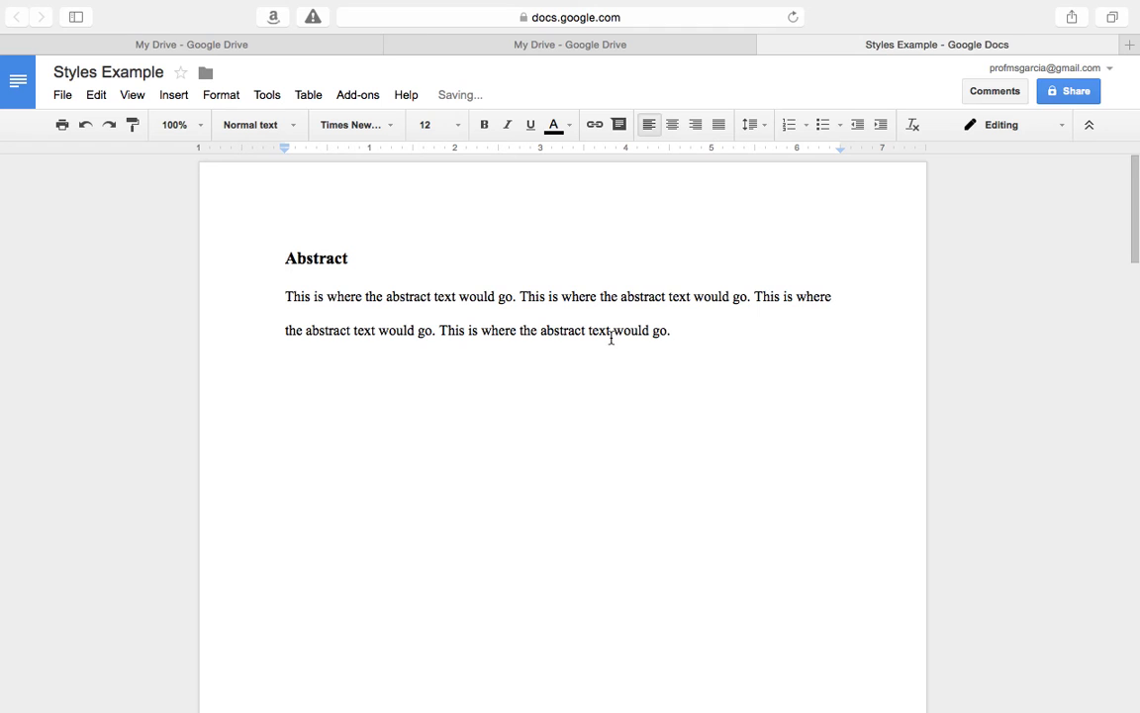
pyautogui.scroll(-10, 611, 338)
pyautogui.scroll(10, 610, 337)
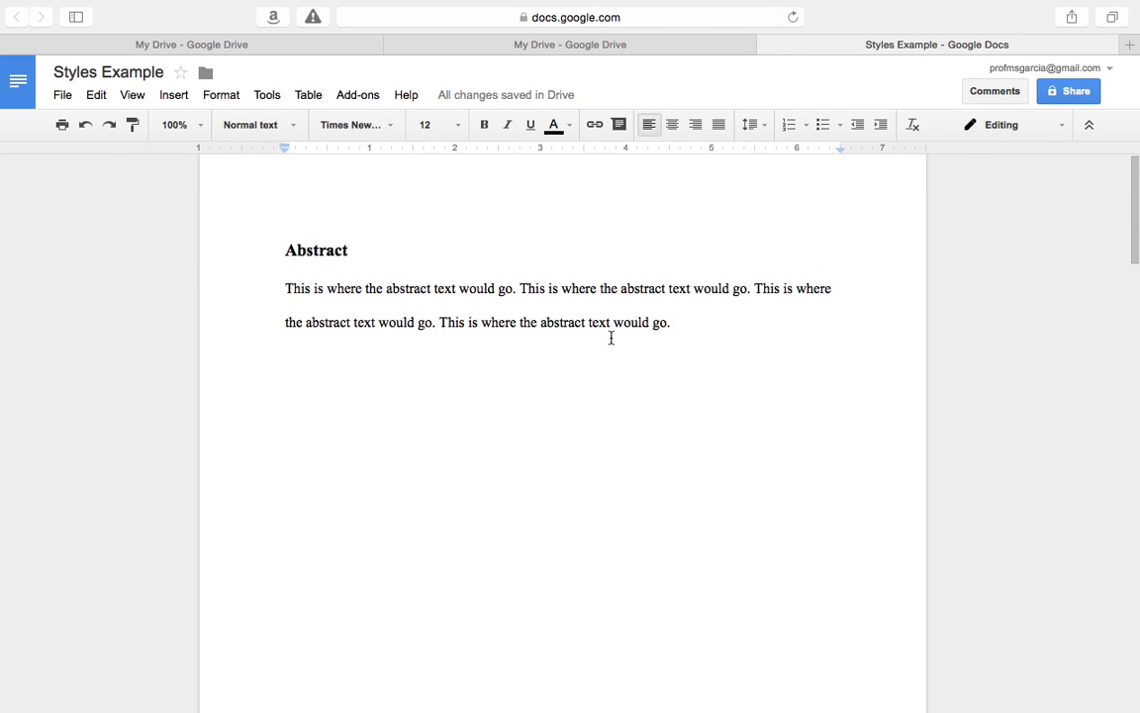
pyautogui.scroll(-10, 557, 306)
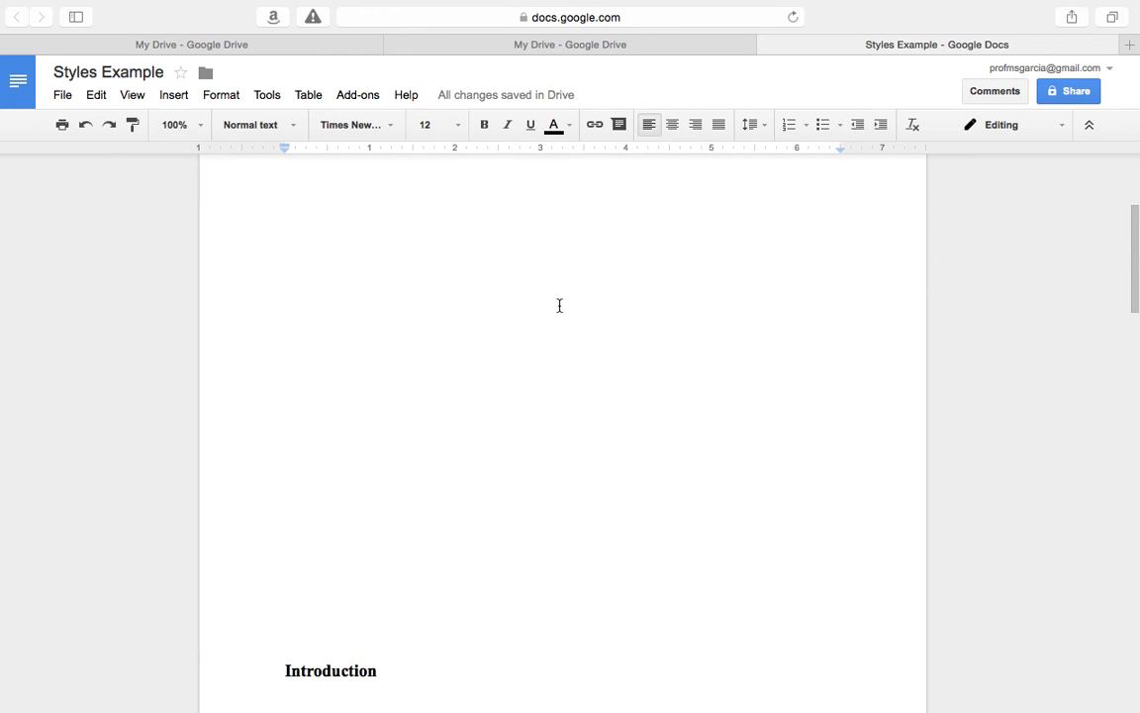
pyautogui.click(285, 466)
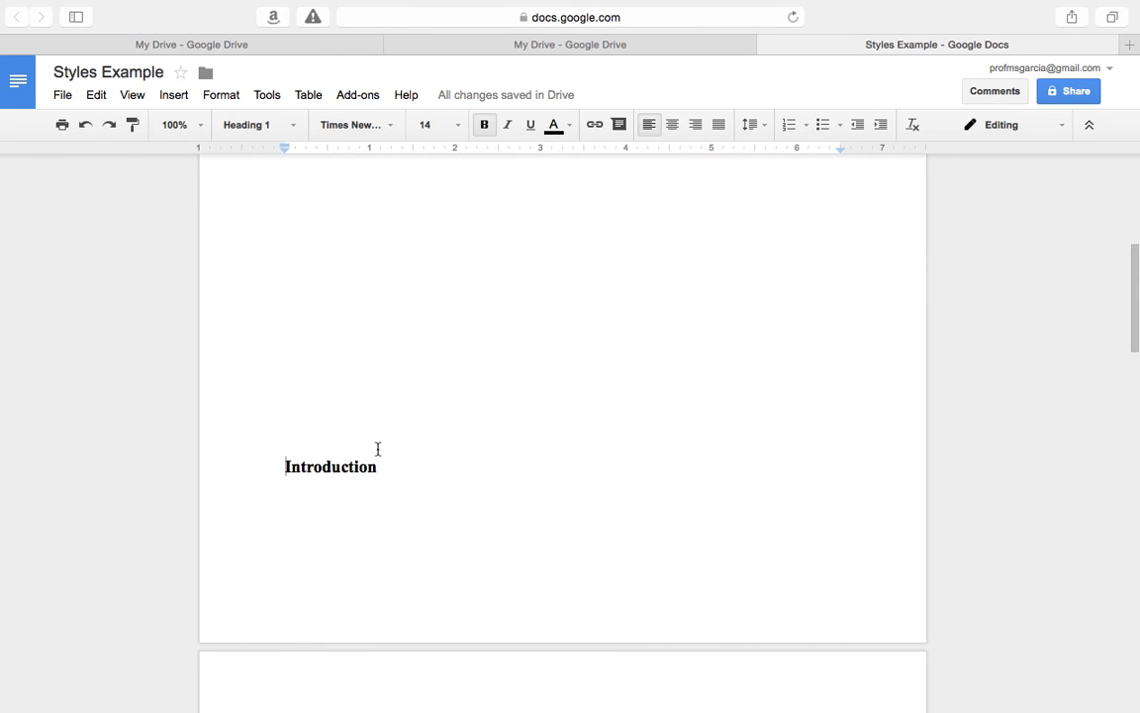
# Delete all the blank lines between the Abstract text and the Introduction heading.
pyautogui.scroll(-2, 377, 450)
pyautogui.scroll(1, 377, 449)
pyautogui.scroll(5, 377, 450)
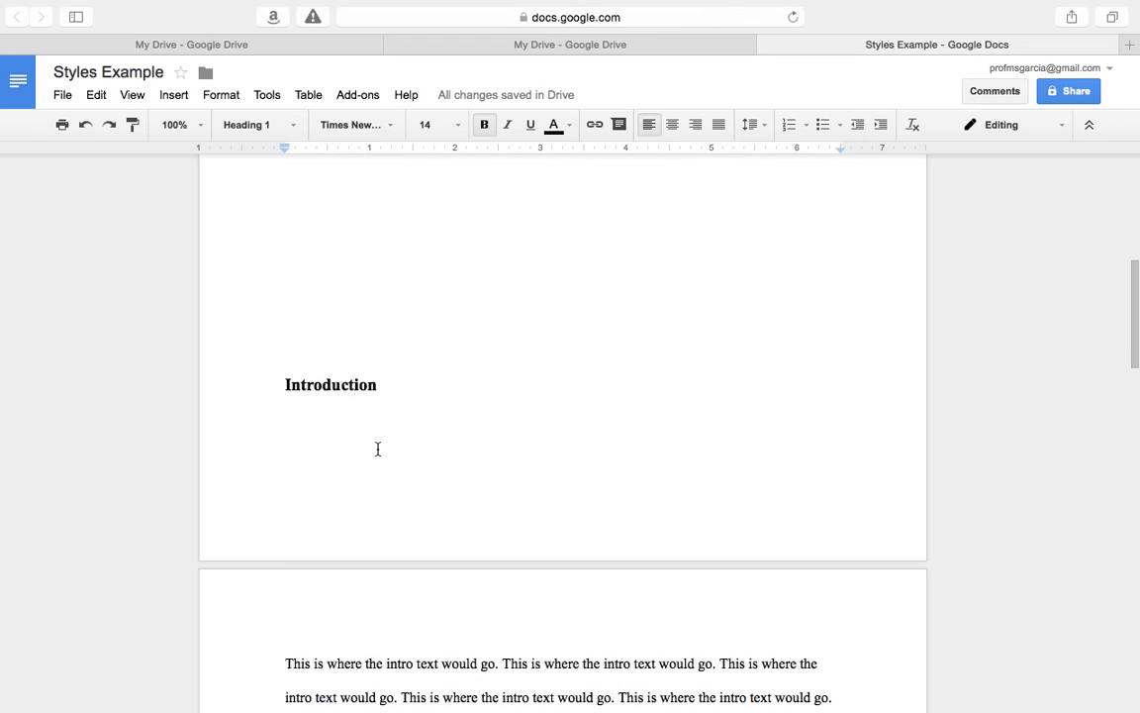
pyautogui.click(300, 492)
pyautogui.moveTo(299, 492); pyautogui.dragTo(284, 324)
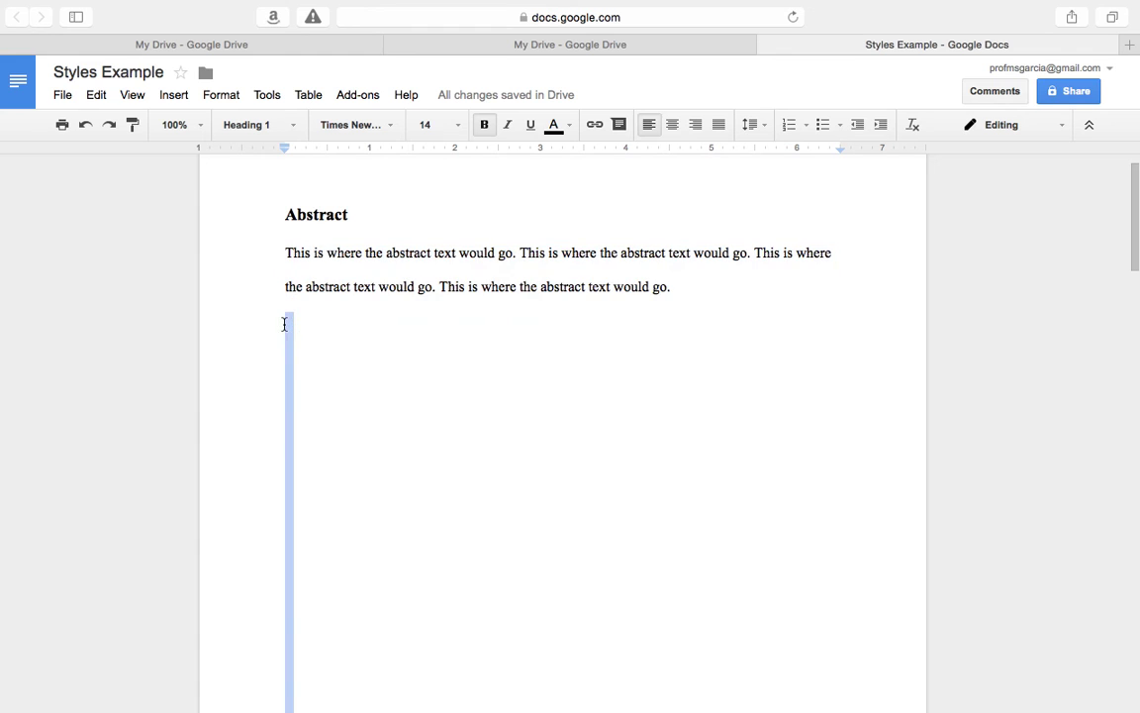
pyautogui.press('BackSpace')
pyautogui.press('Down')
pyautogui.press('BackSpace')
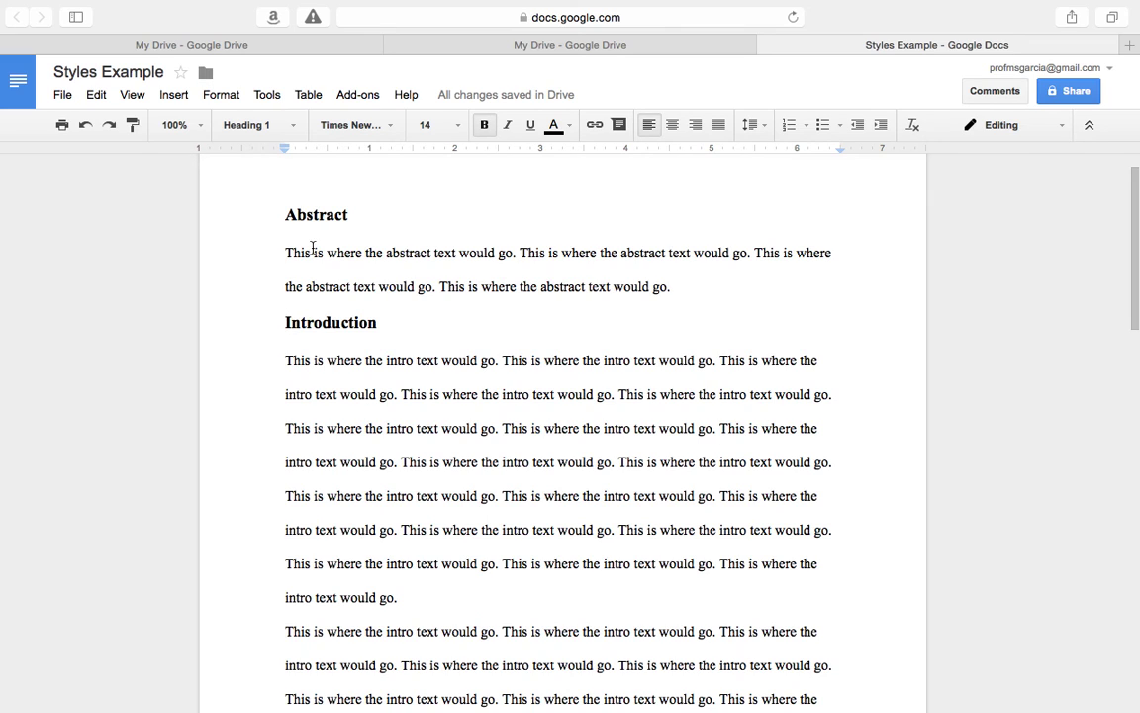
# Insert a page break before the Introduction heading and check where the heading falls.
pyautogui.click(672, 287)
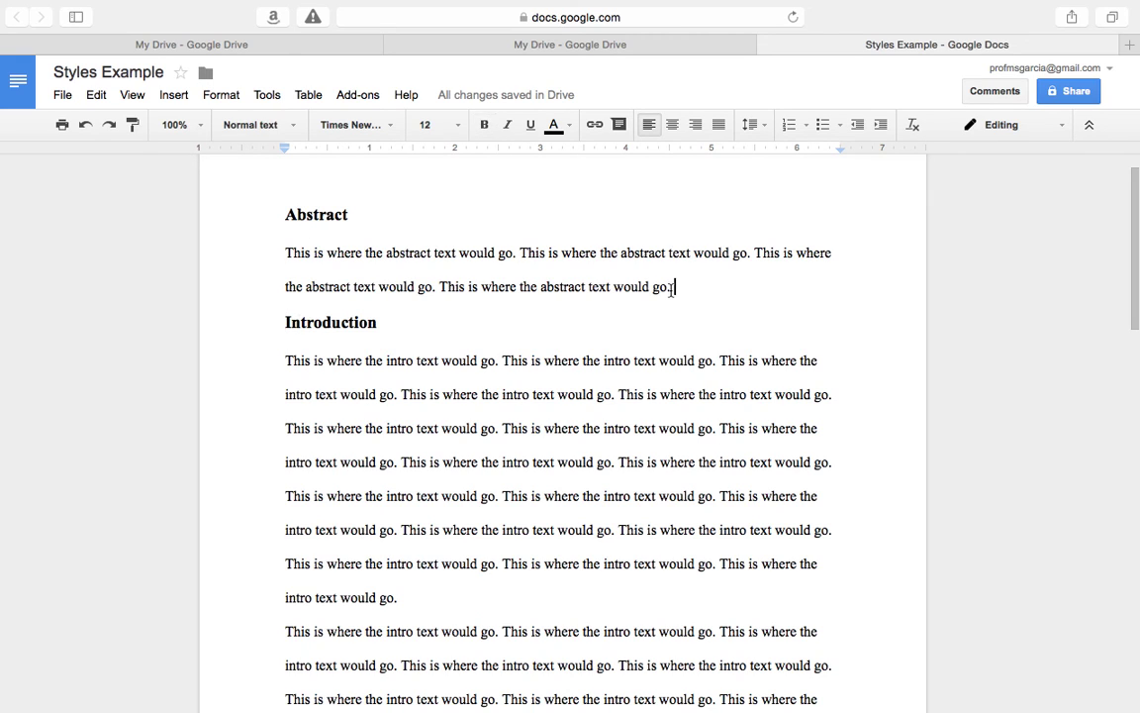
pyautogui.click(290, 330)
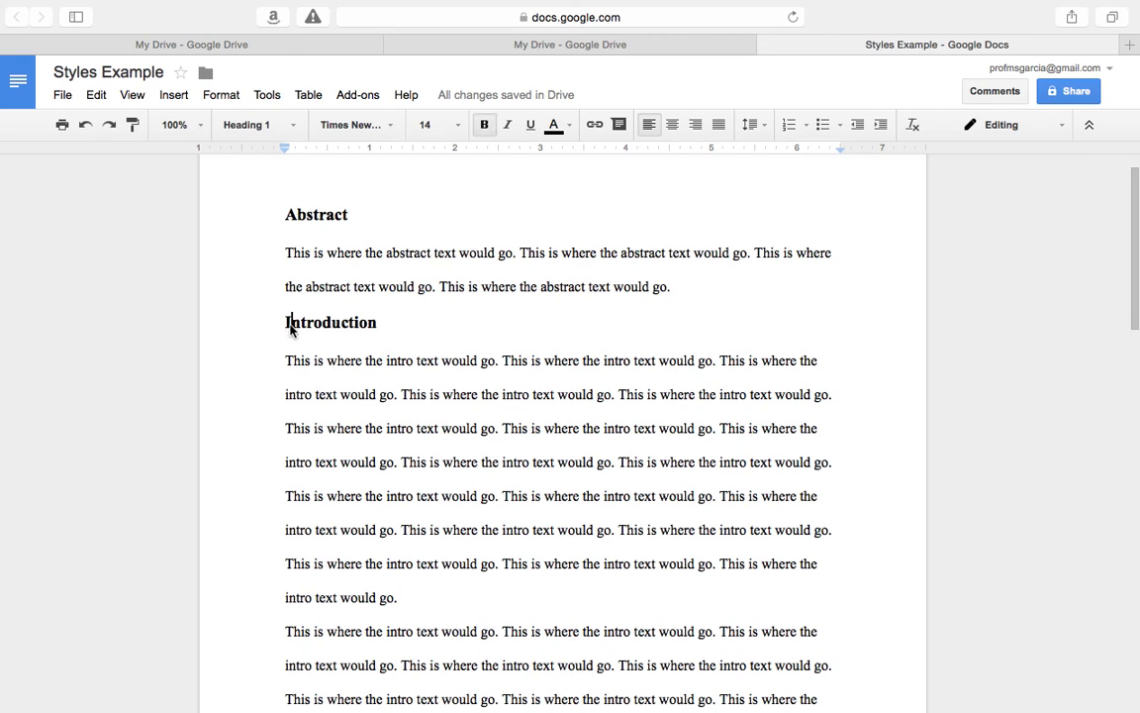
pyautogui.click(173, 96)
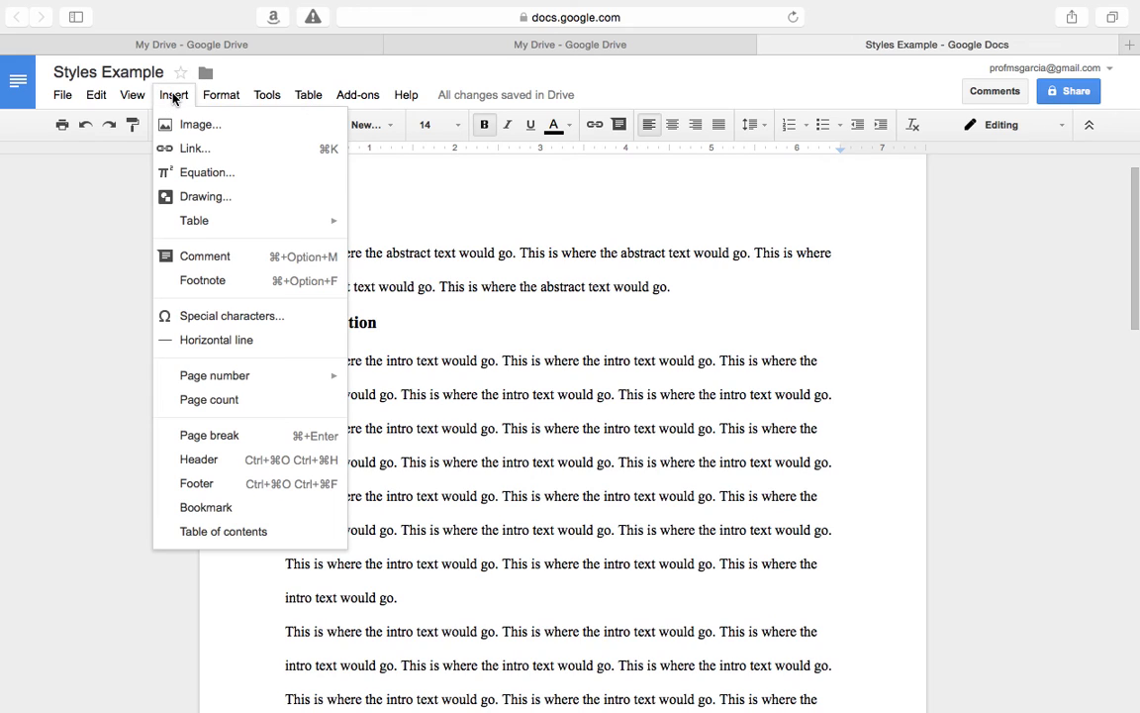
pyautogui.click(301, 446)
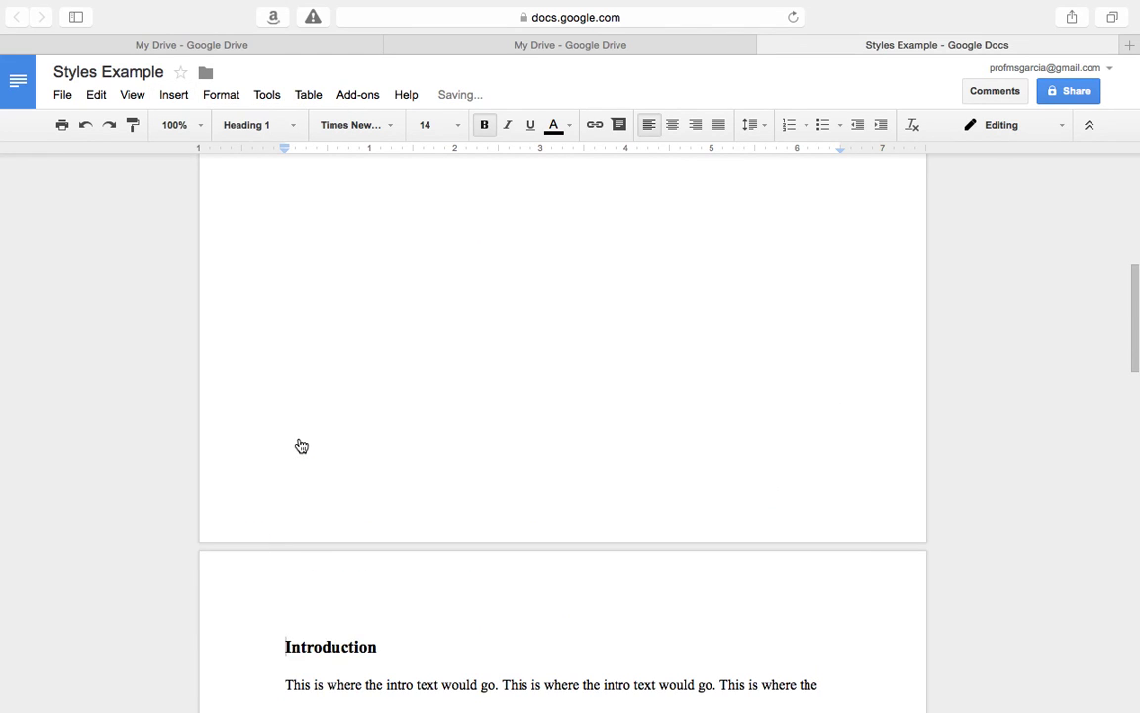
pyautogui.scroll(-7, 295, 642)
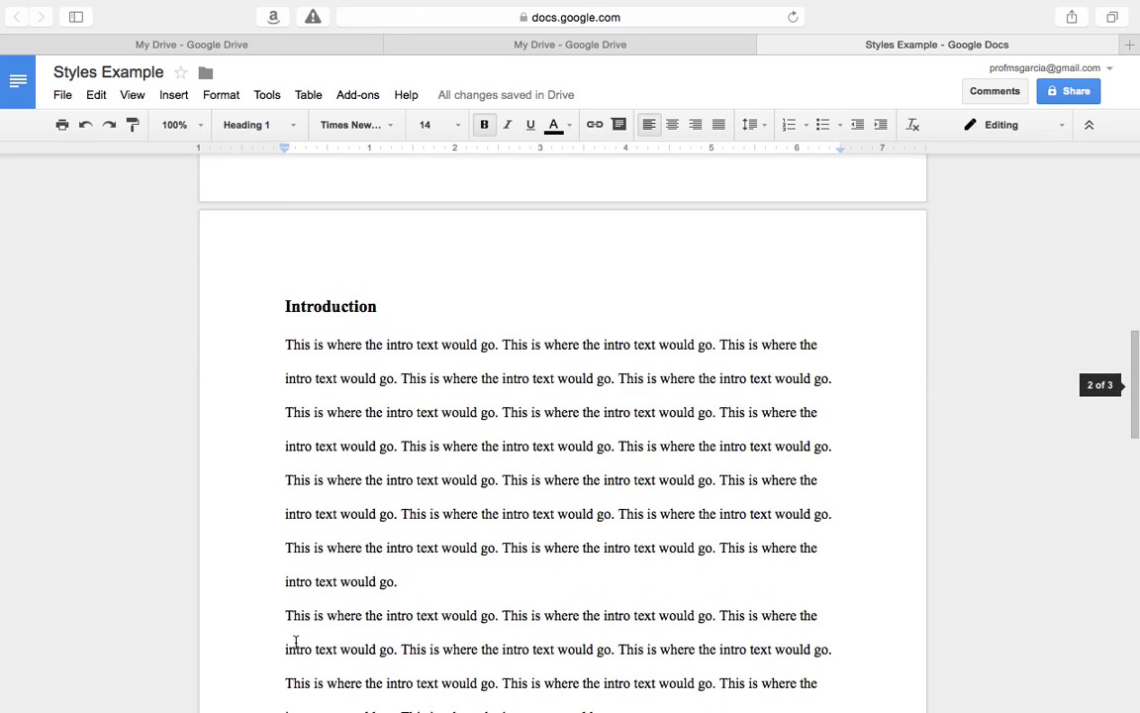
pyautogui.scroll(6, 295, 641)
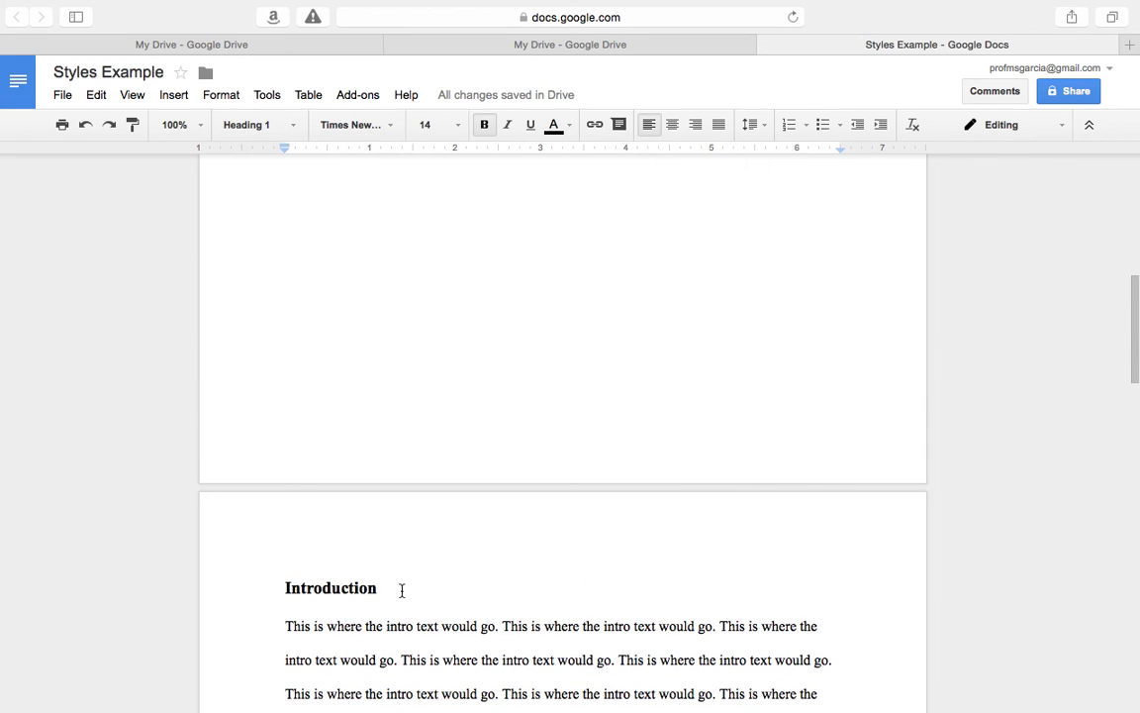
# Copy the Abstract's four sentences and add three copies of them to the end of its paragraph.
pyautogui.scroll(12, 402, 591)
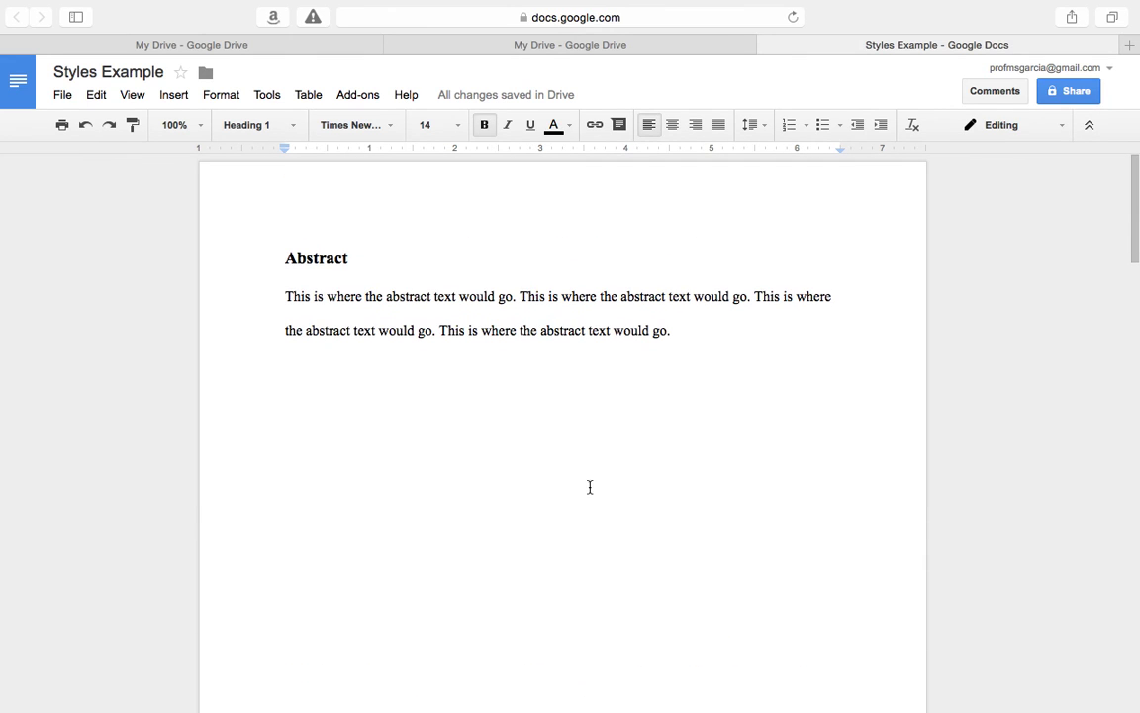
pyautogui.moveTo(674, 331); pyautogui.dragTo(282, 296)
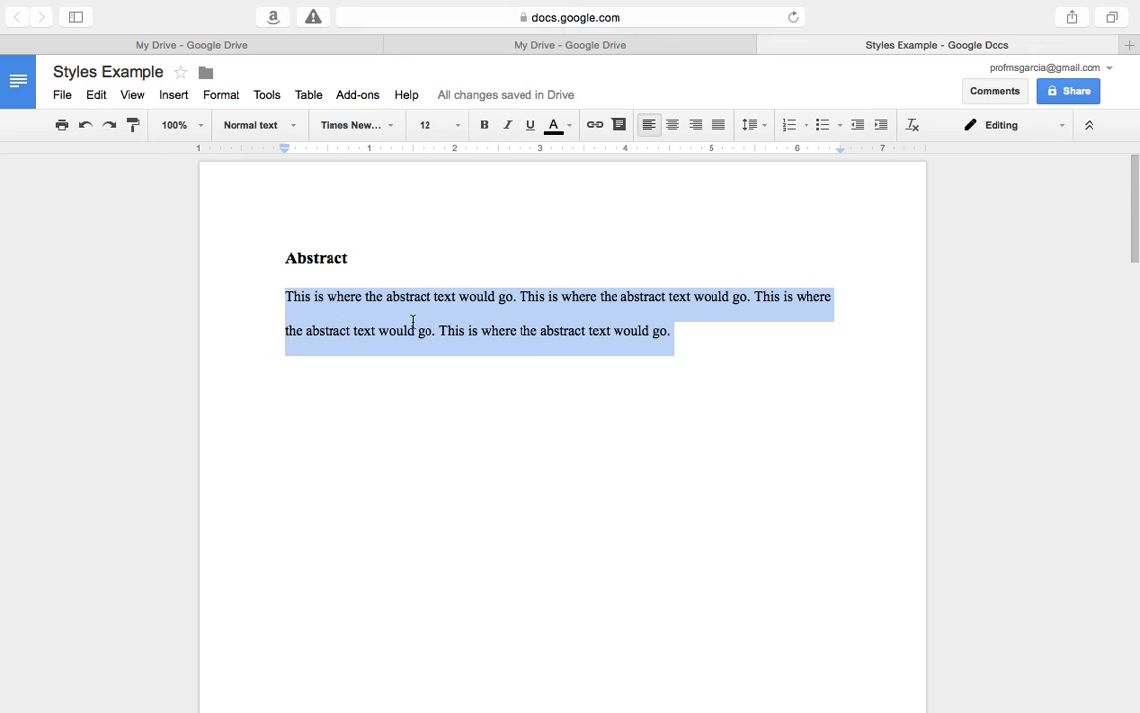
pyautogui.click(674, 333)
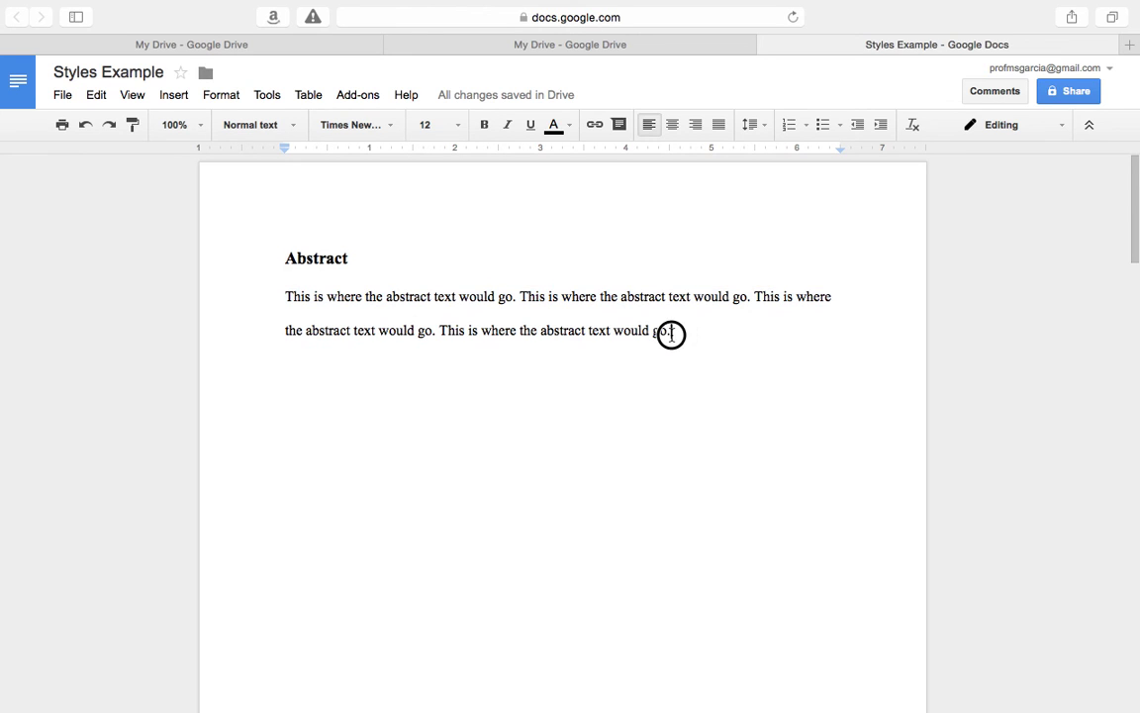
pyautogui.moveTo(671, 333); pyautogui.dragTo(277, 298)
pyautogui.press('super+c')
pyautogui.click(303, 359)
pyautogui.press('super+alt+1')
pyautogui.press('super+Return')
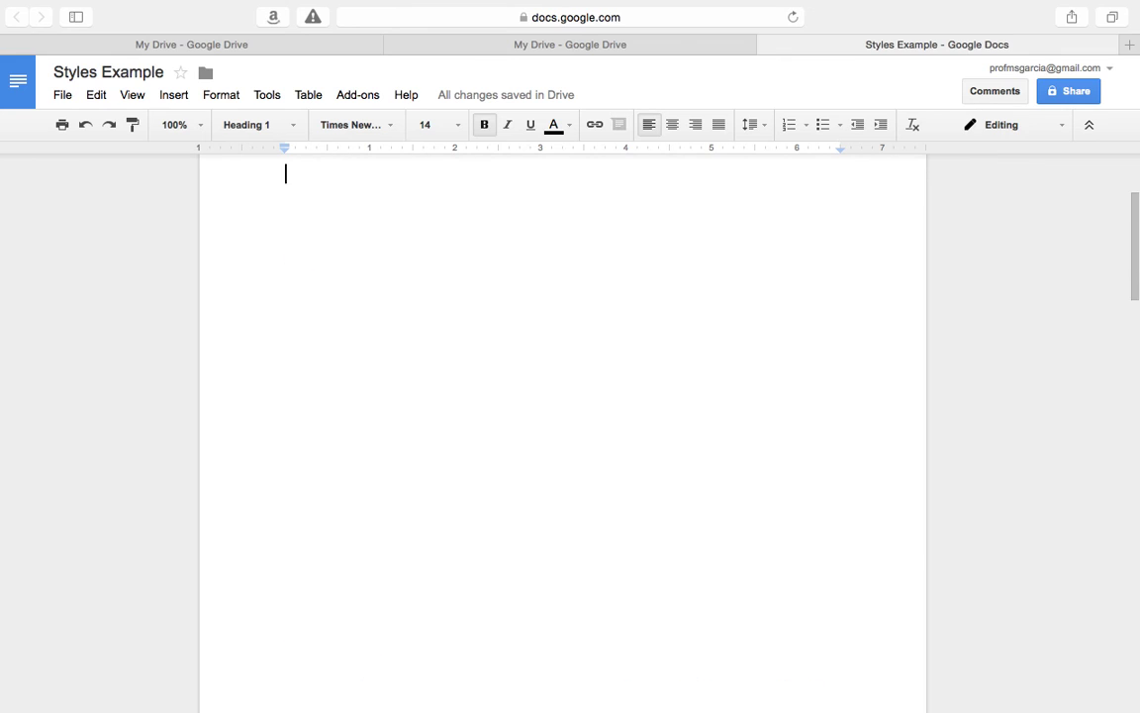
pyautogui.press('BackSpace')
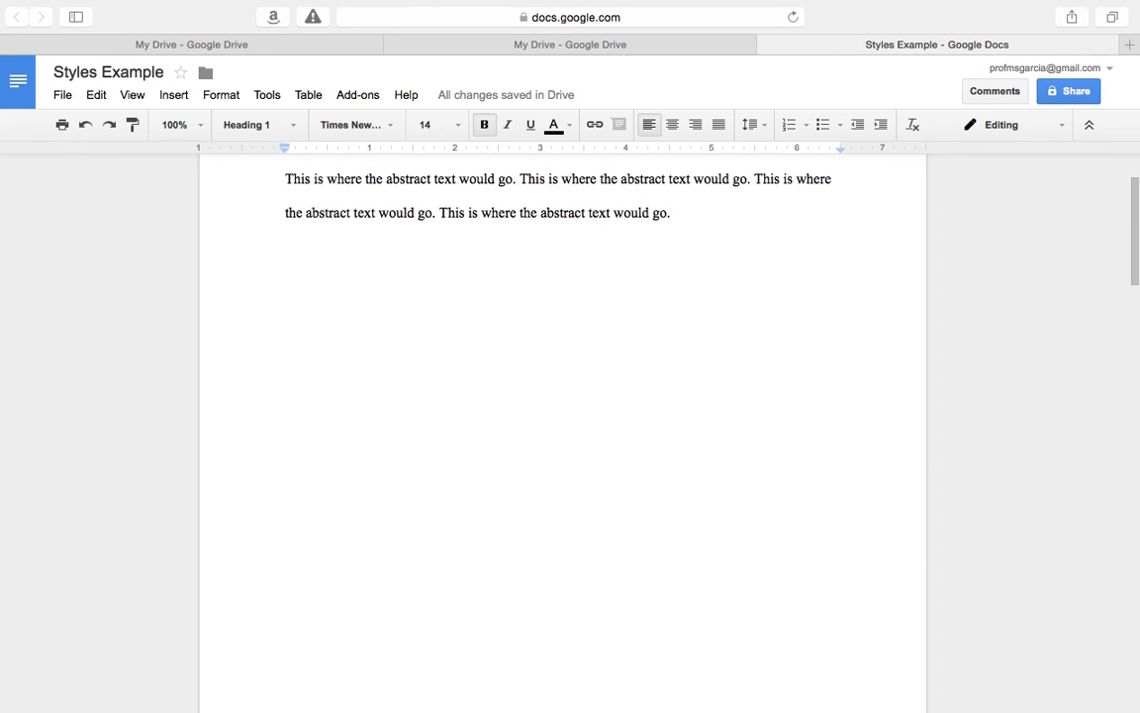
pyautogui.press('BackSpace')
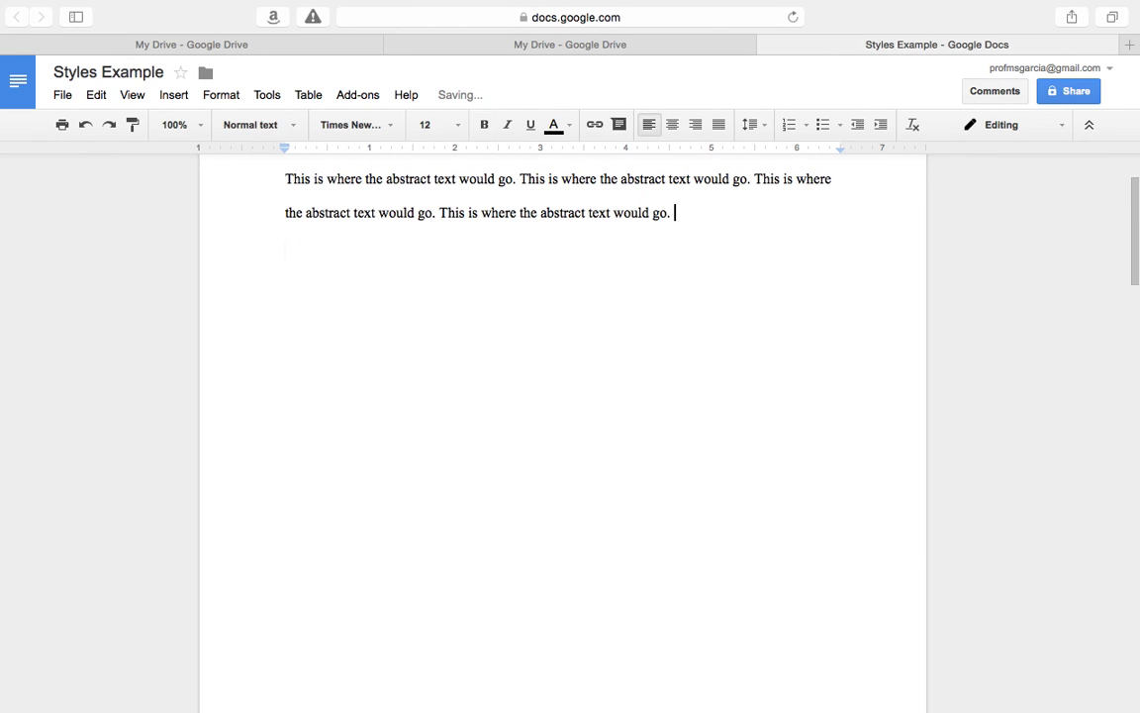
pyautogui.press('super+v')
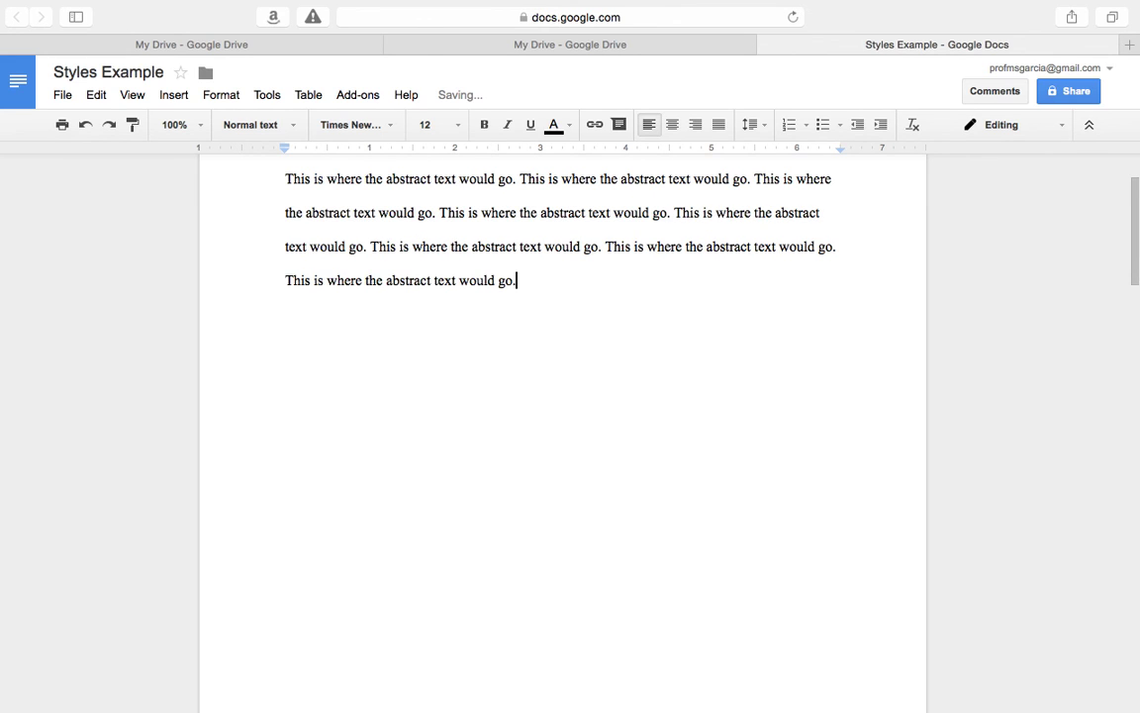
pyautogui.write('This is where the abstract text would go. This is where the abstract text would go. This is where the abstract text would go. This is where the abstract text would go.')
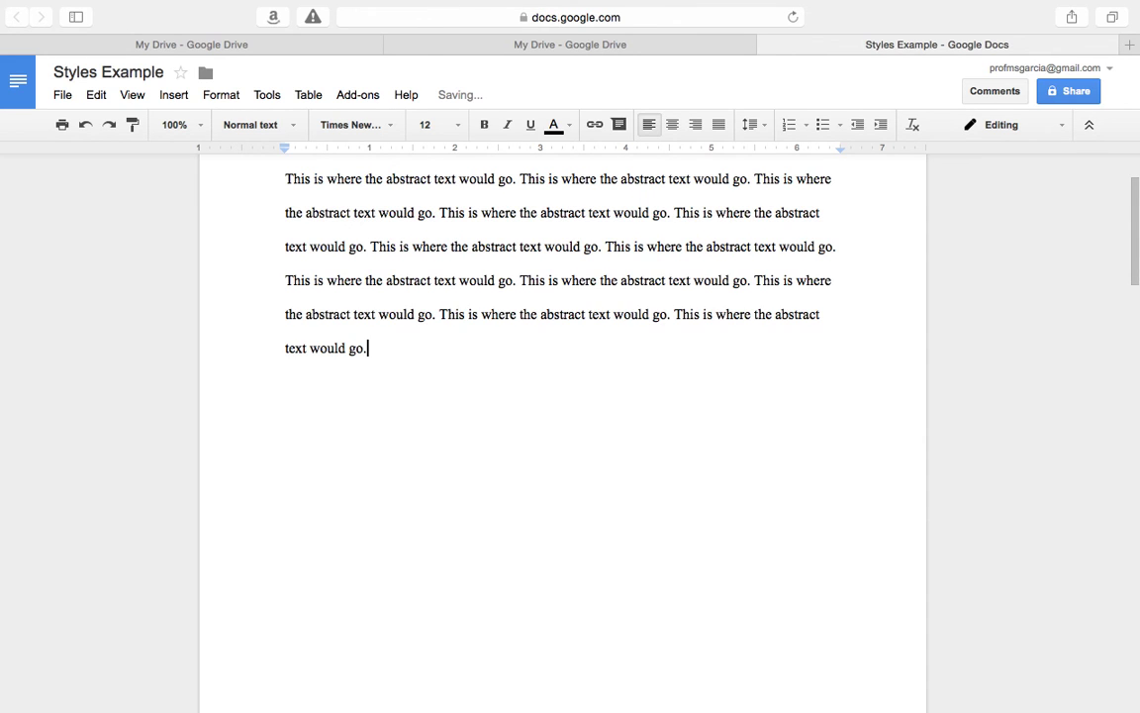
pyautogui.write('This is where the abstract text would go. This is where the abstract text would go. This is where the abstract text would go. This is where the abstract text would go.')
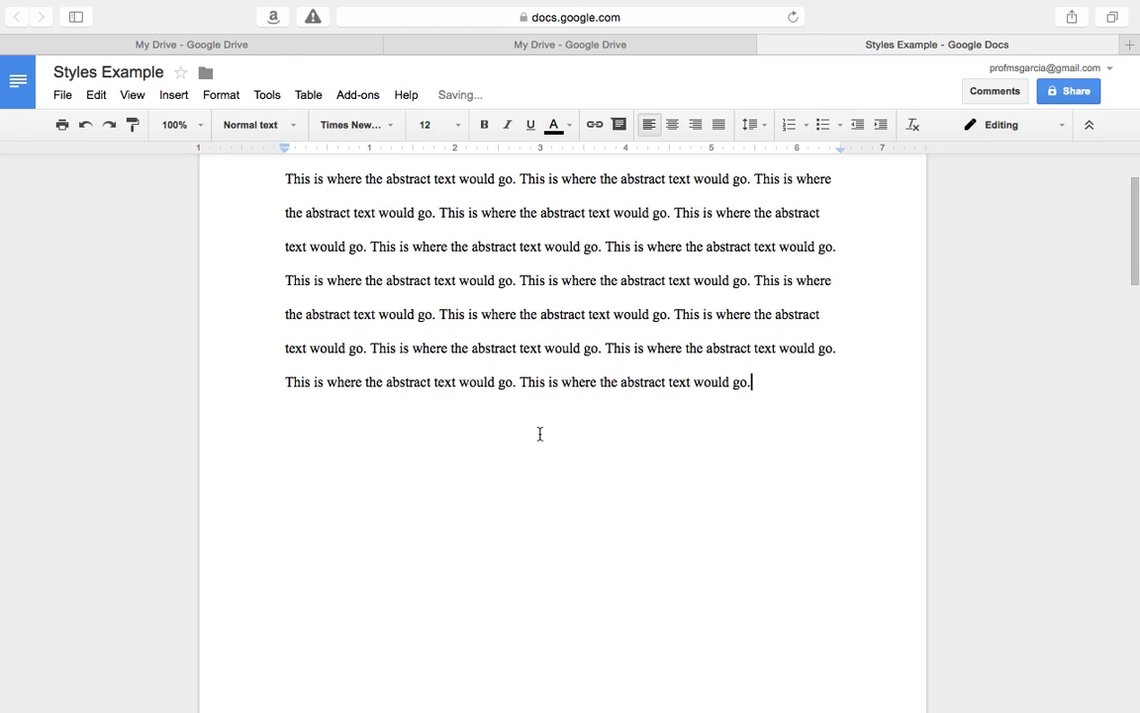
# Check the position of the Introduction heading on the second page against the lengthened Abstract.
pyautogui.scroll(2, 539, 433)
pyautogui.scroll(-4, 539, 432)
pyautogui.scroll(-5, 540, 433)
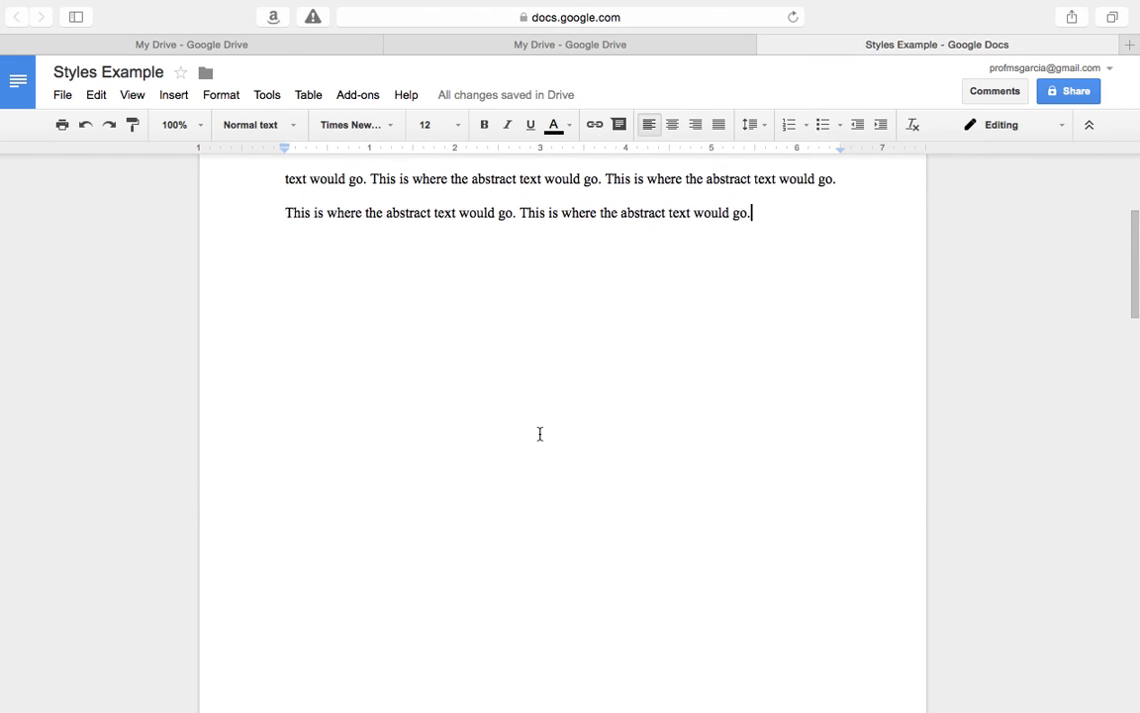
pyautogui.click(286, 536)
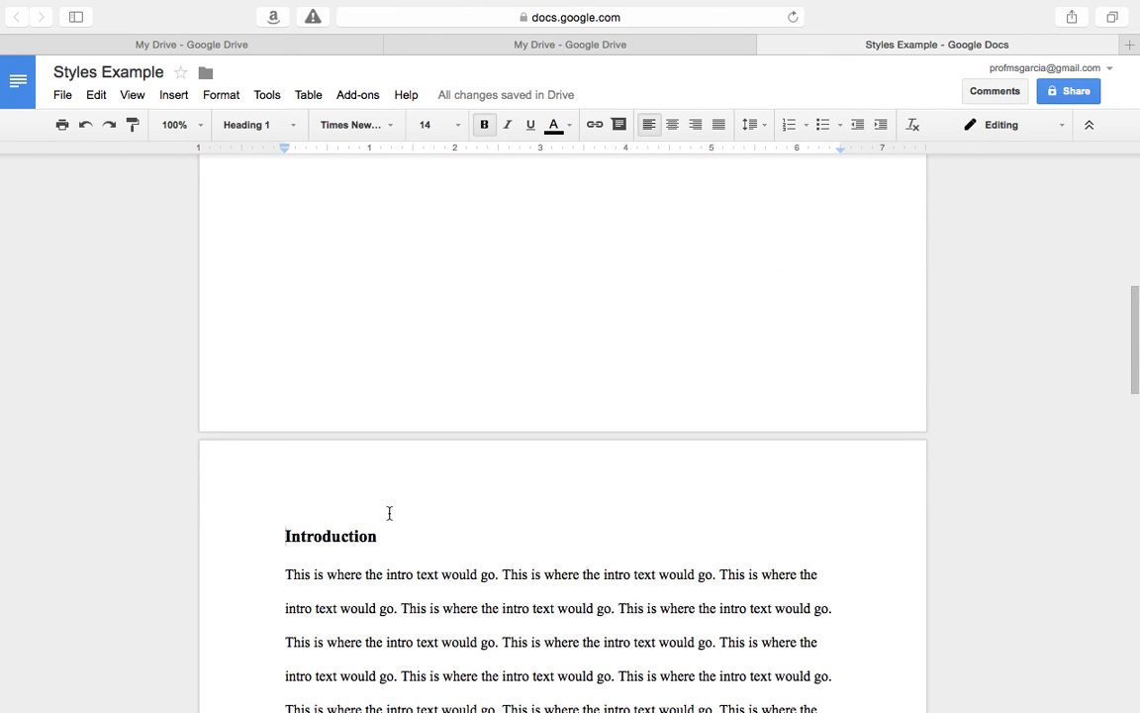
pyautogui.scroll(-3, 389, 512)
pyautogui.scroll(6, 389, 511)
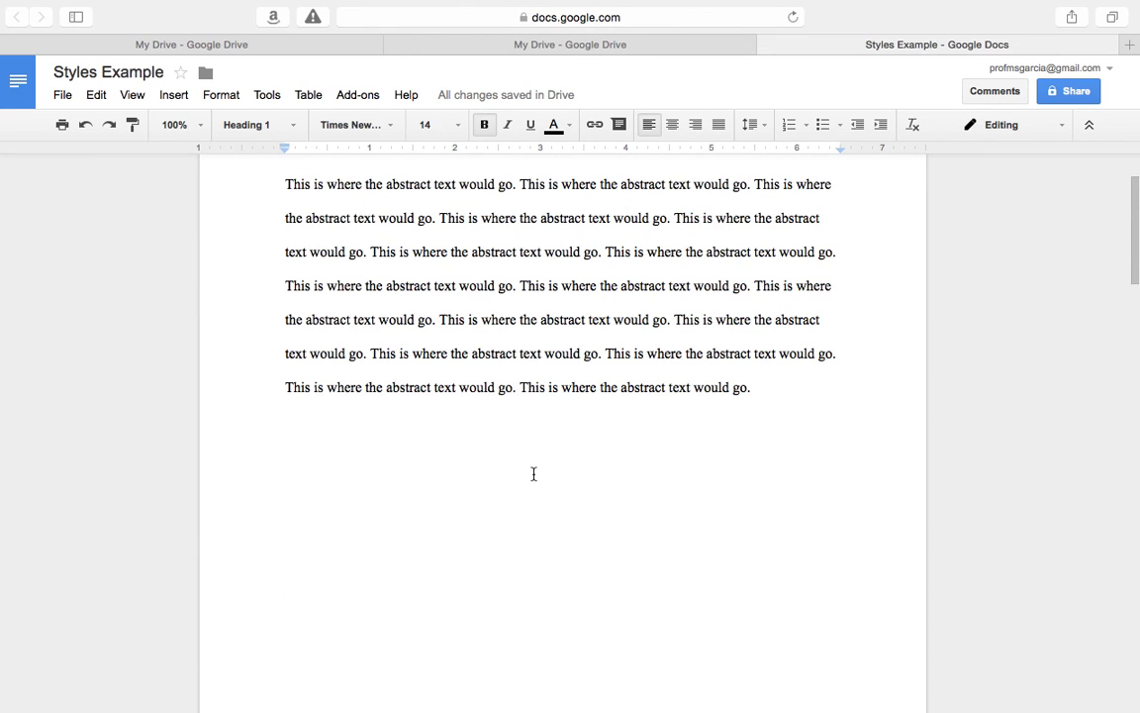
# Shorten the Abstract's text to two sentences.
pyautogui.scroll(3, 532, 473)
pyautogui.scroll(-1, 653, 485)
pyautogui.moveTo(760, 480); pyautogui.dragTo(263, 290)
pyautogui.press('super+c')
pyautogui.press('BackSpace')
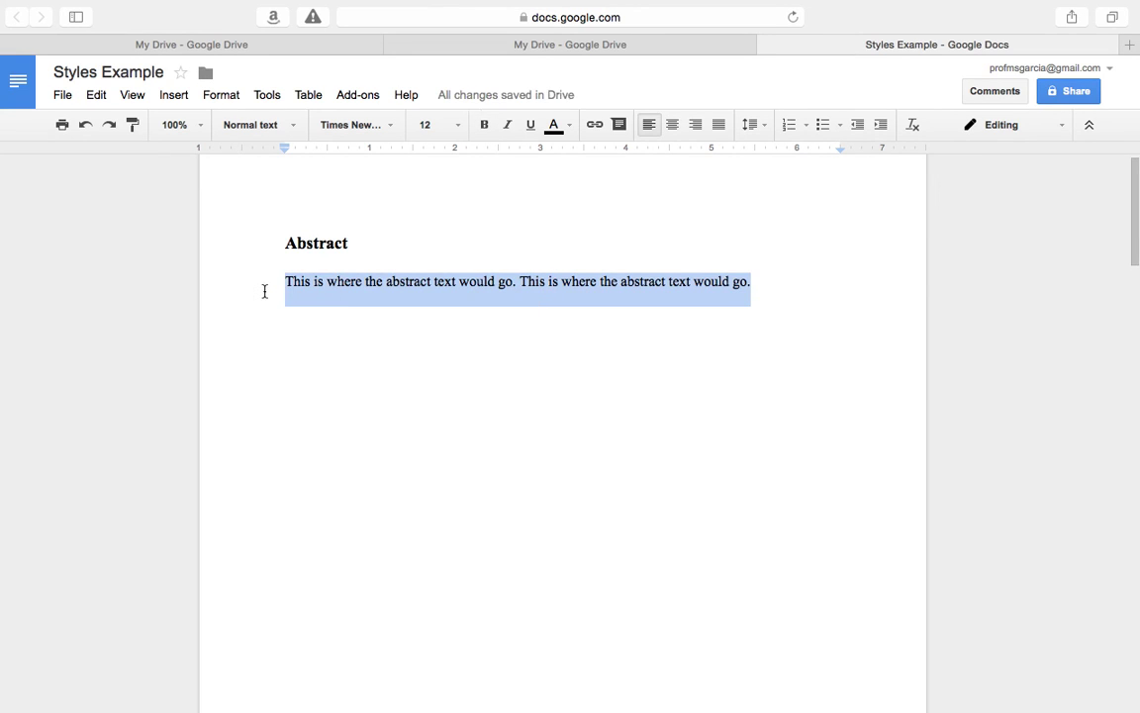
# Extend the Abstract to twelve sentences by duplicating its existing text, with a space between the pasted sentences.
pyautogui.press('Right')
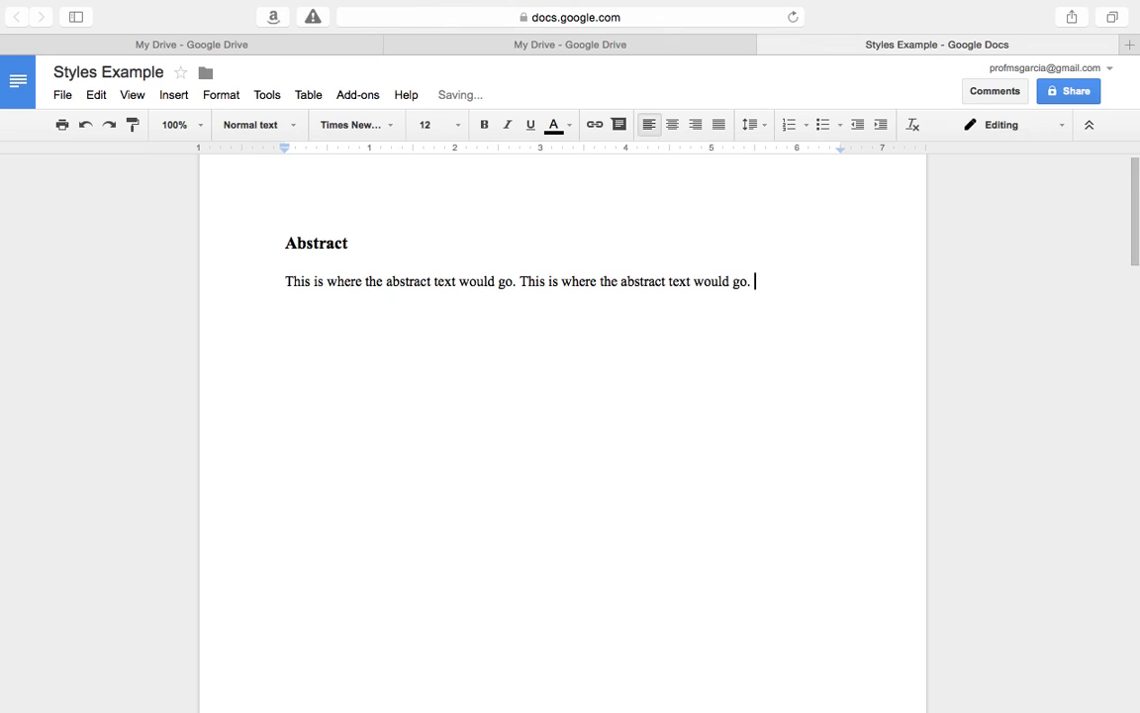
pyautogui.press('super+v')
pyautogui.keyDown('shift'); pyautogui.click(284, 282); pyautogui.keyUp('shift')
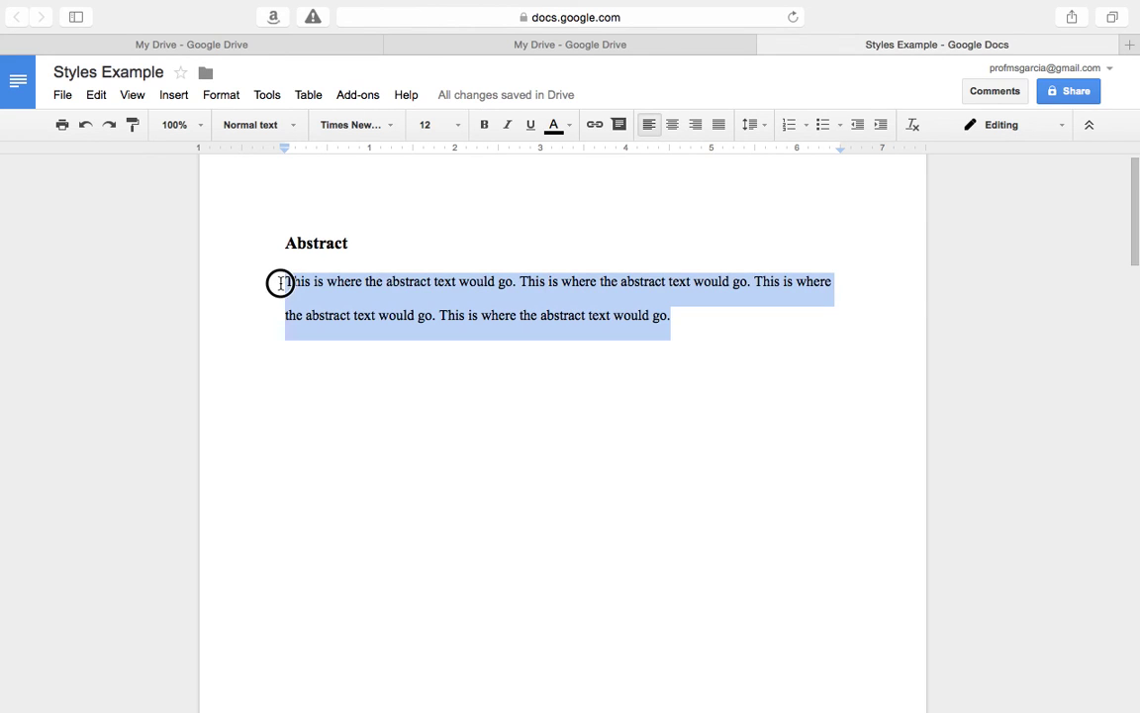
pyautogui.press('super+c')
pyautogui.press('Right')
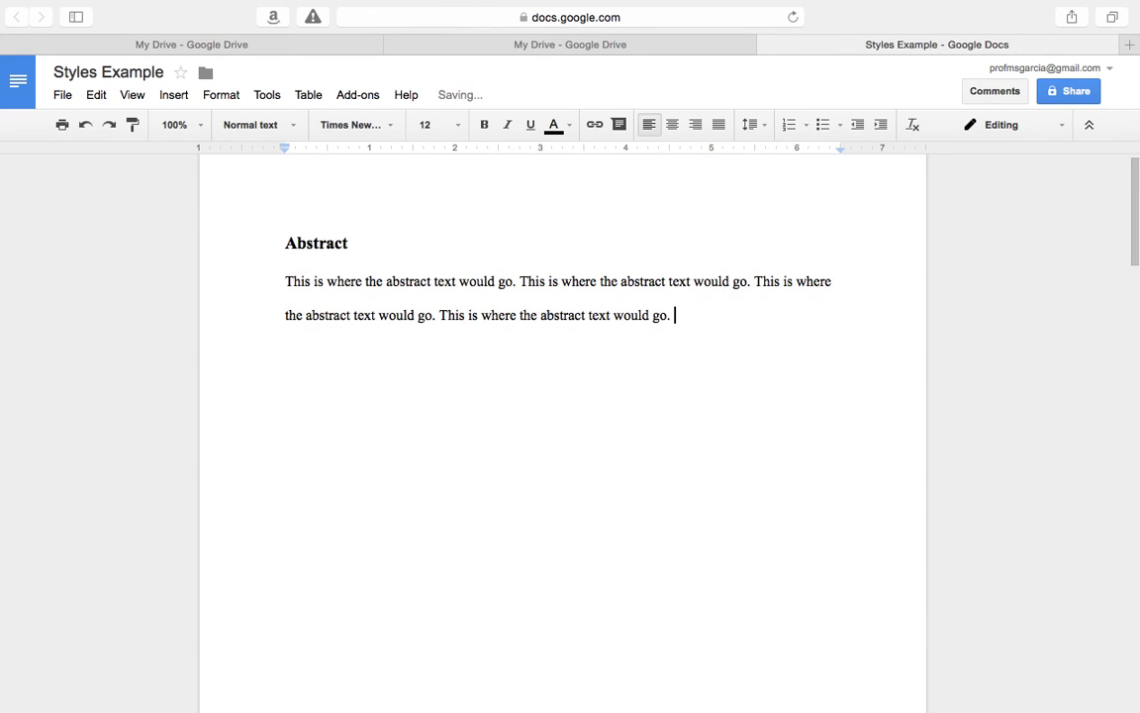
pyautogui.press('super+v')
pyautogui.press('super+v')
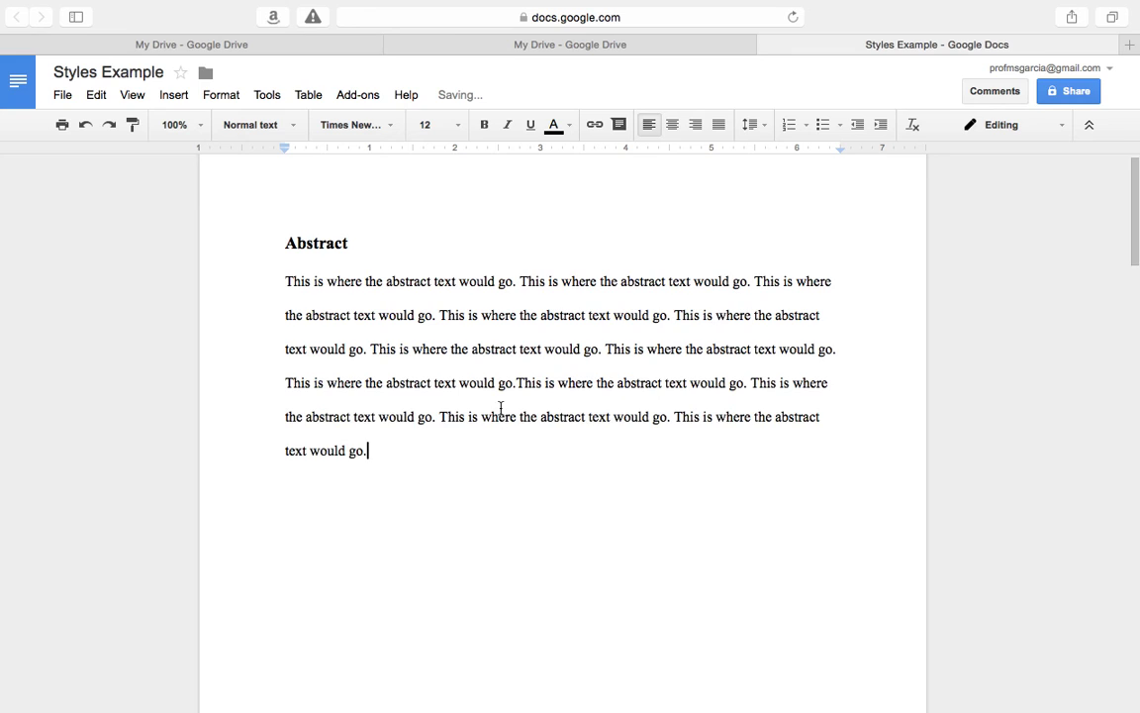
pyautogui.click(517, 383)
pyautogui.click(459, 450)
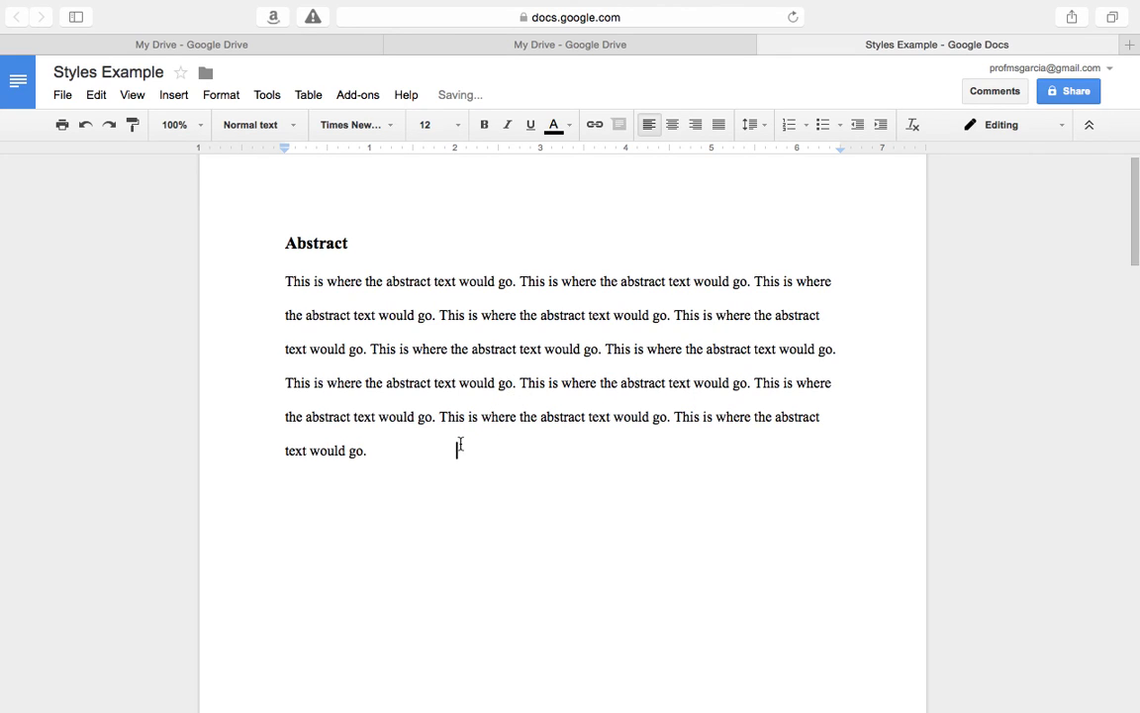
pyautogui.moveTo(377, 455); pyautogui.dragTo(477, 448)
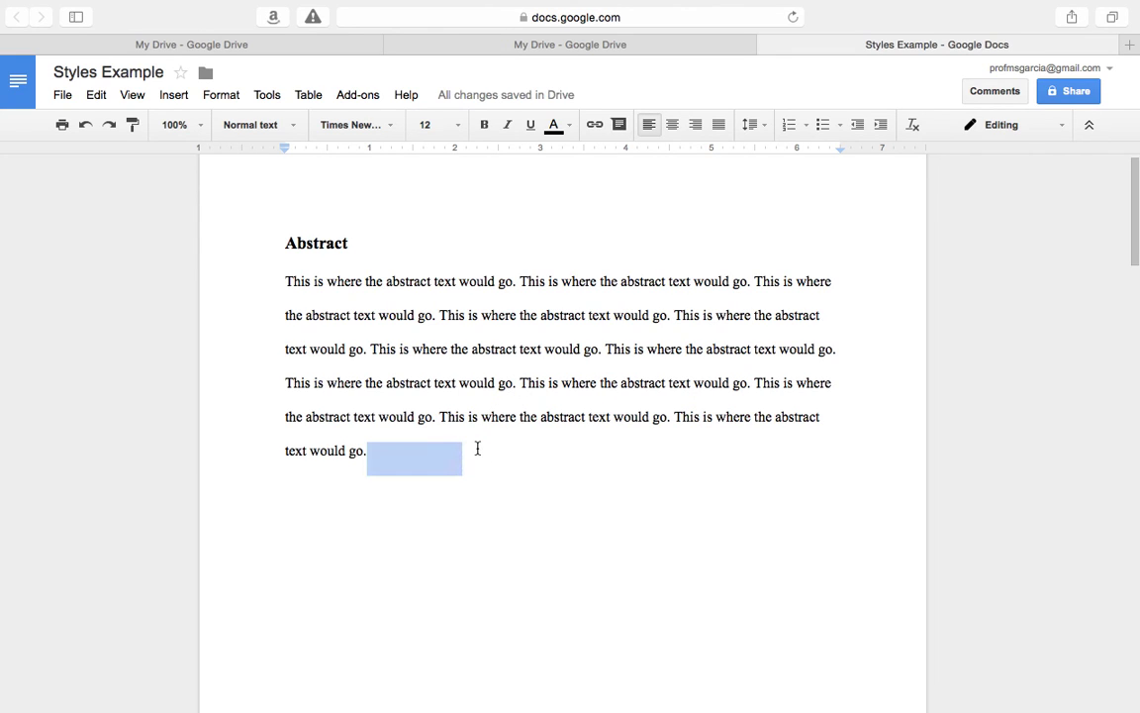
pyautogui.press('super+v')
pyautogui.press('super+z')
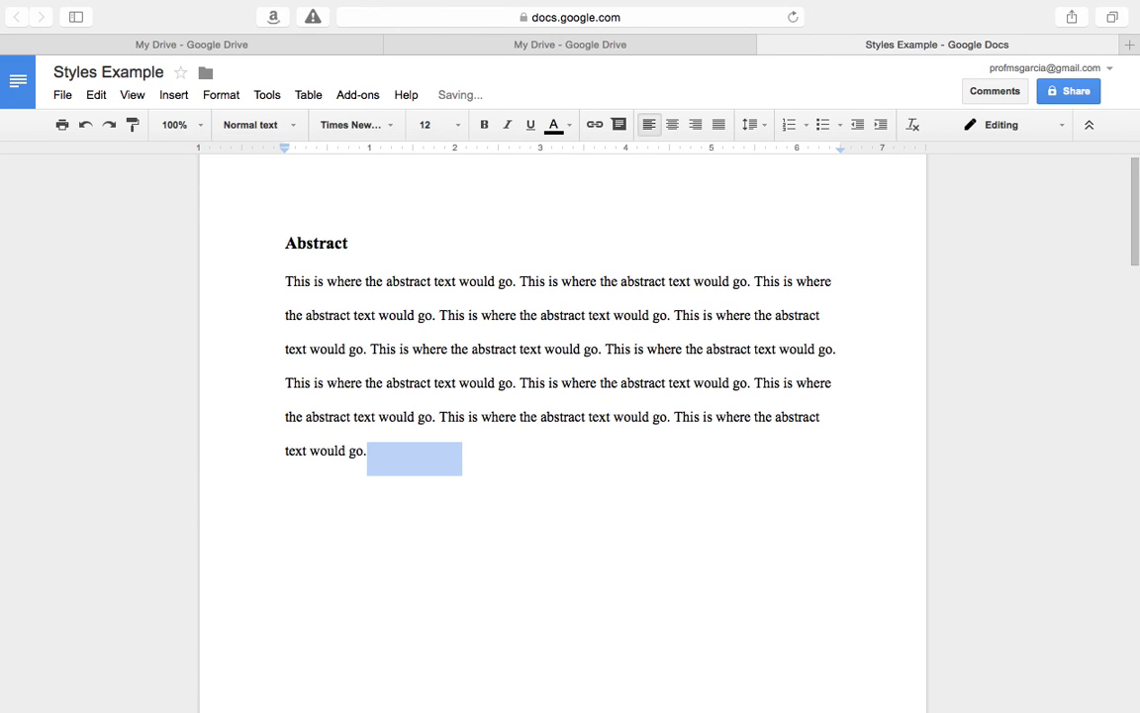
# Add five more copies of the four copied sentences to the end of the Abstract paragraph.
pyautogui.click(372, 452)
pyautogui.press('super+v')
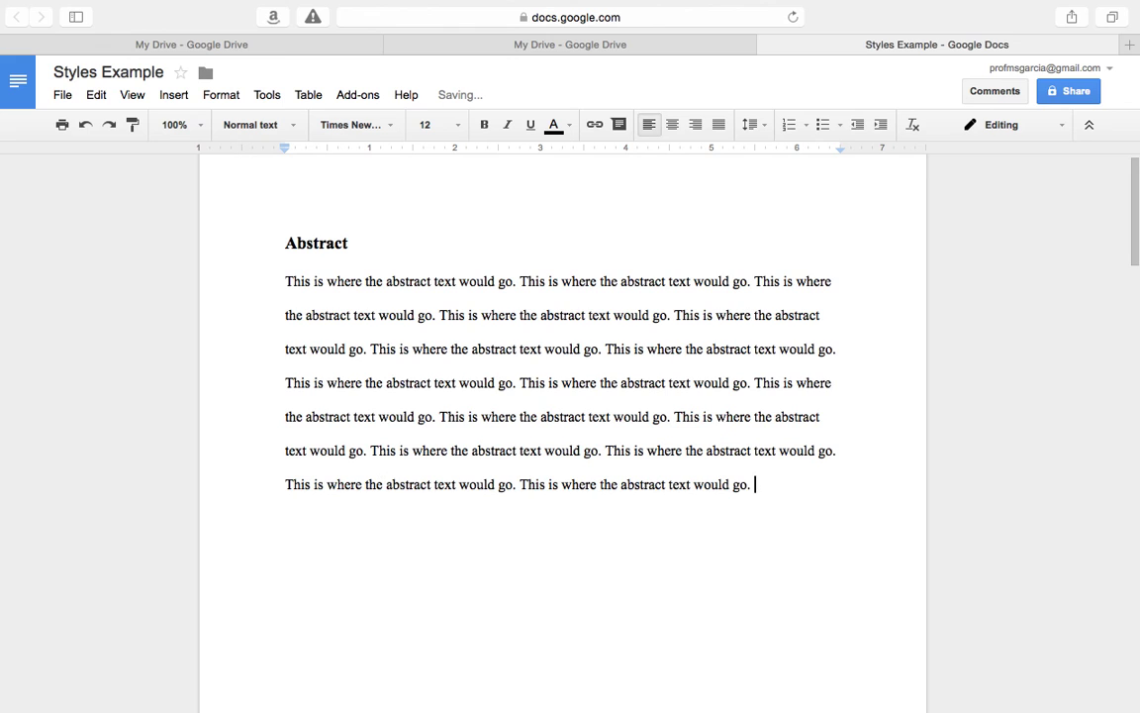
pyautogui.press('super+v')
pyautogui.press('super+v')
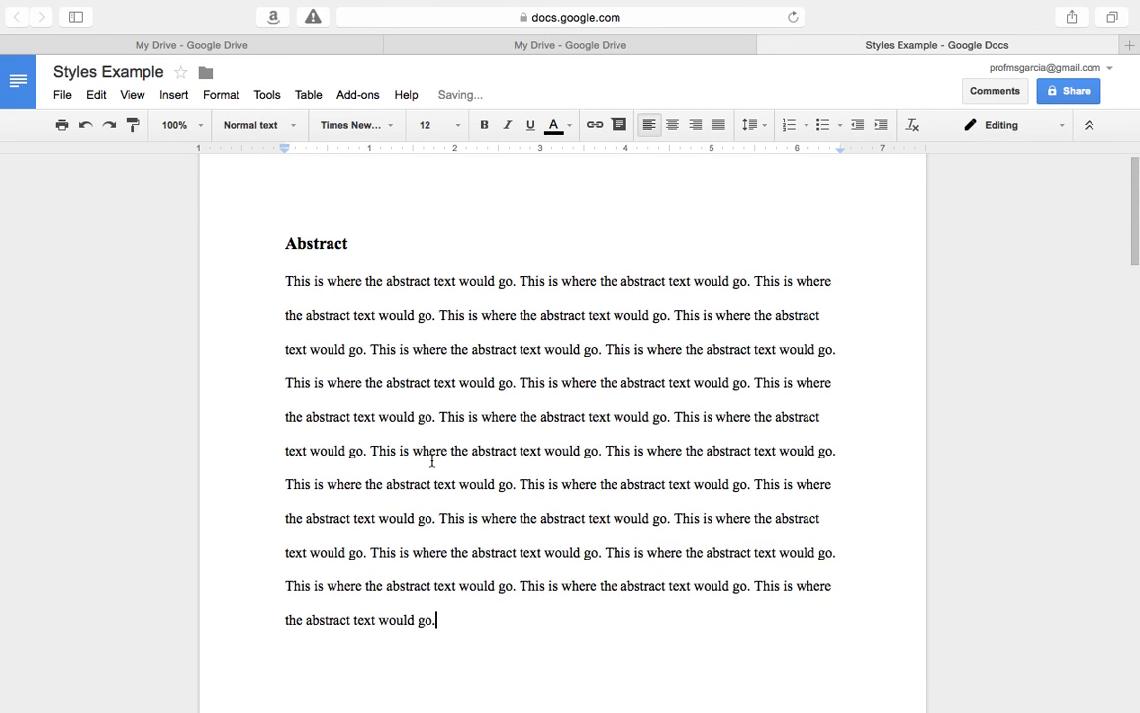
pyautogui.scroll(-5, 431, 462)
pyautogui.press('super+v')
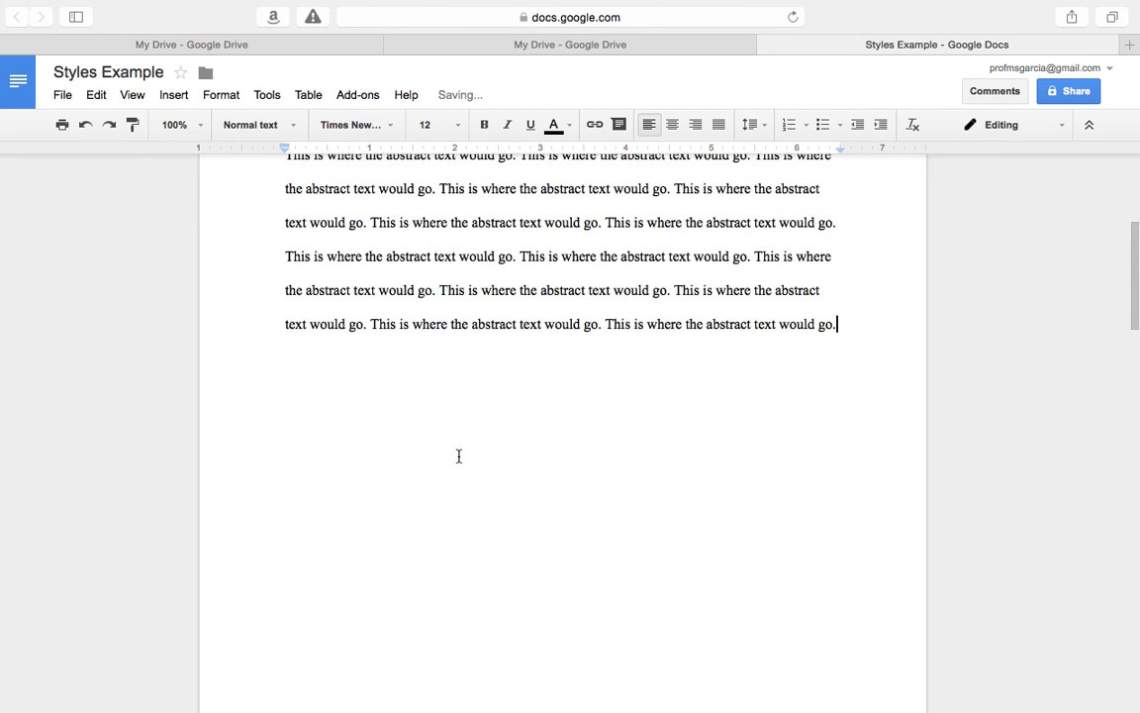
pyautogui.scroll(-2, 458, 456)
pyautogui.press('super+v')
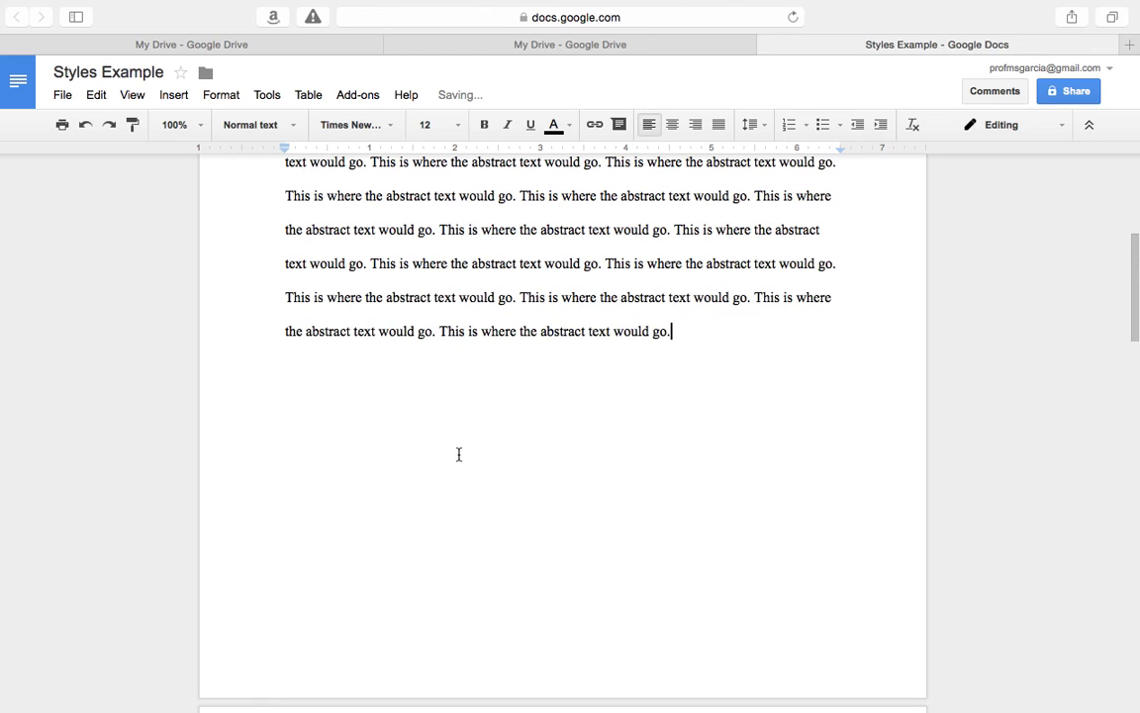
# Add two new paragraphs below the Abstract's text, each containing the four copied abstract sentences.
pyautogui.scroll(-5, 459, 454)
pyautogui.scroll(8, 459, 455)
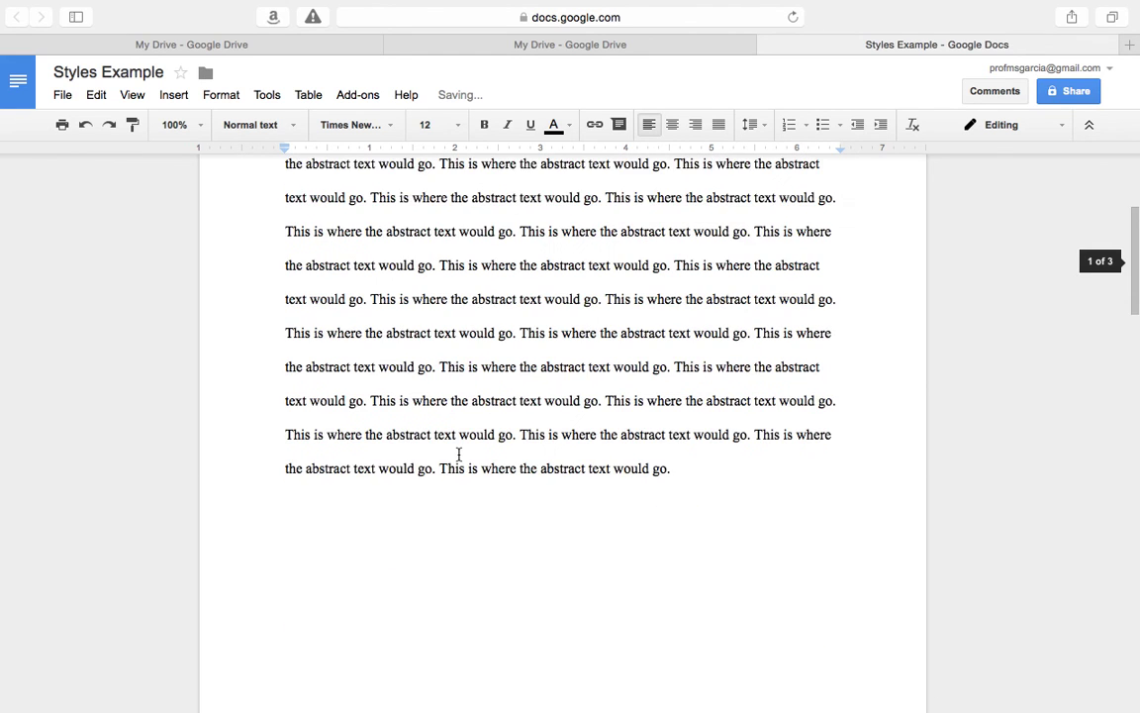
pyautogui.scroll(-3, 458, 454)
pyautogui.press('Return')
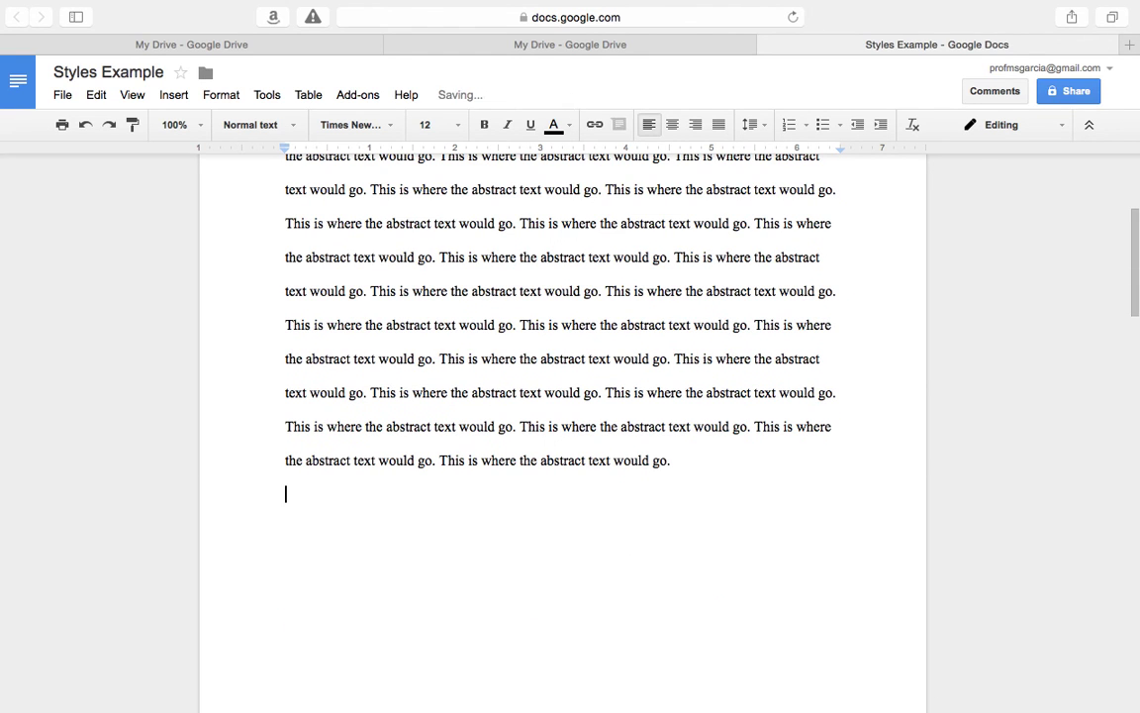
pyautogui.press('super+v')
pyautogui.press('Return')
pyautogui.press('super+v')
pyautogui.scroll(-5, 494, 430)
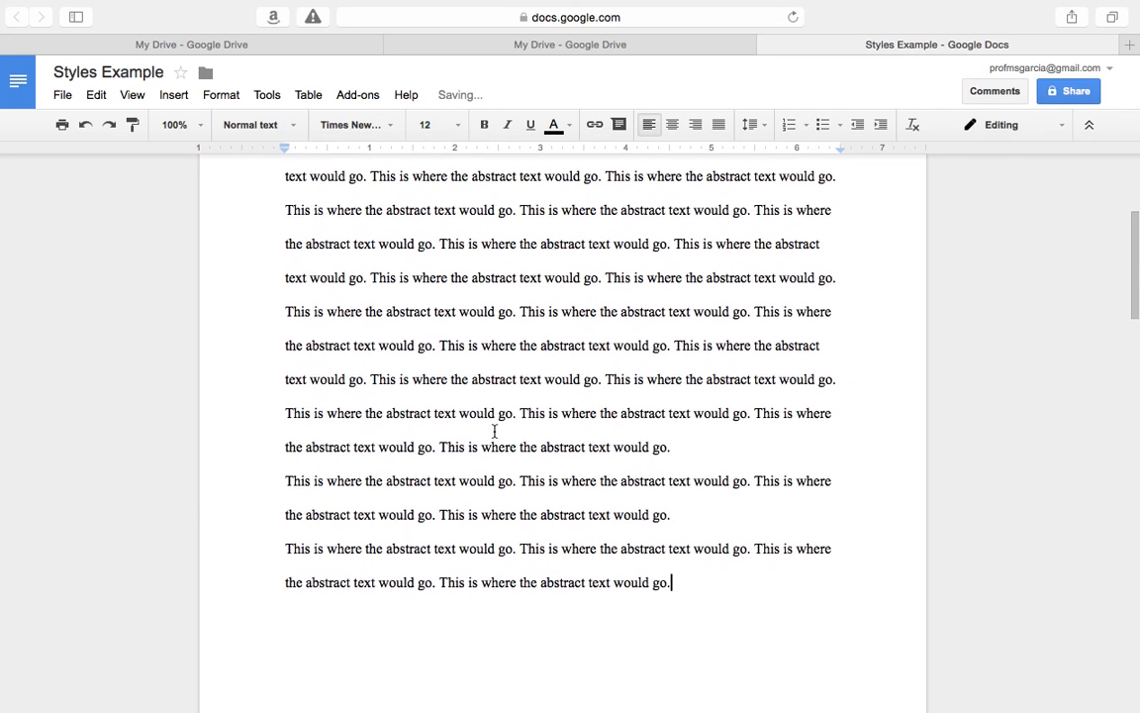
# Extend the last abstract paragraph with two more copies of the four copied sentences.
pyautogui.click(419, 341)
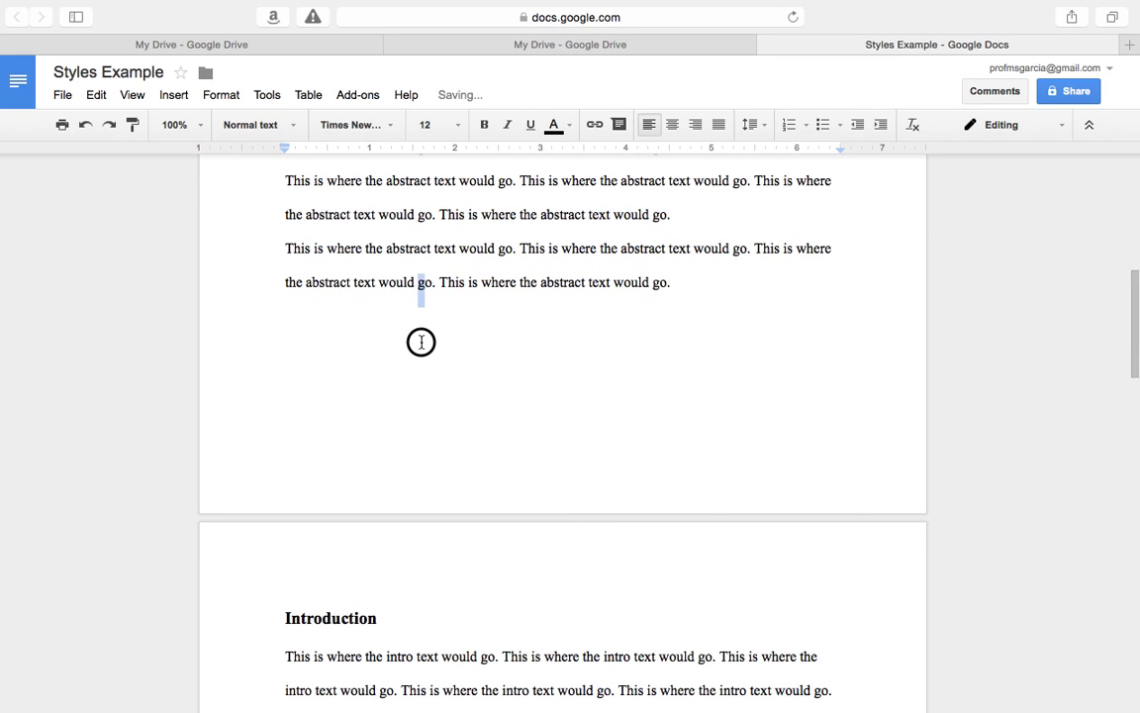
pyautogui.doubleClick(723, 365)
pyautogui.click(686, 287)
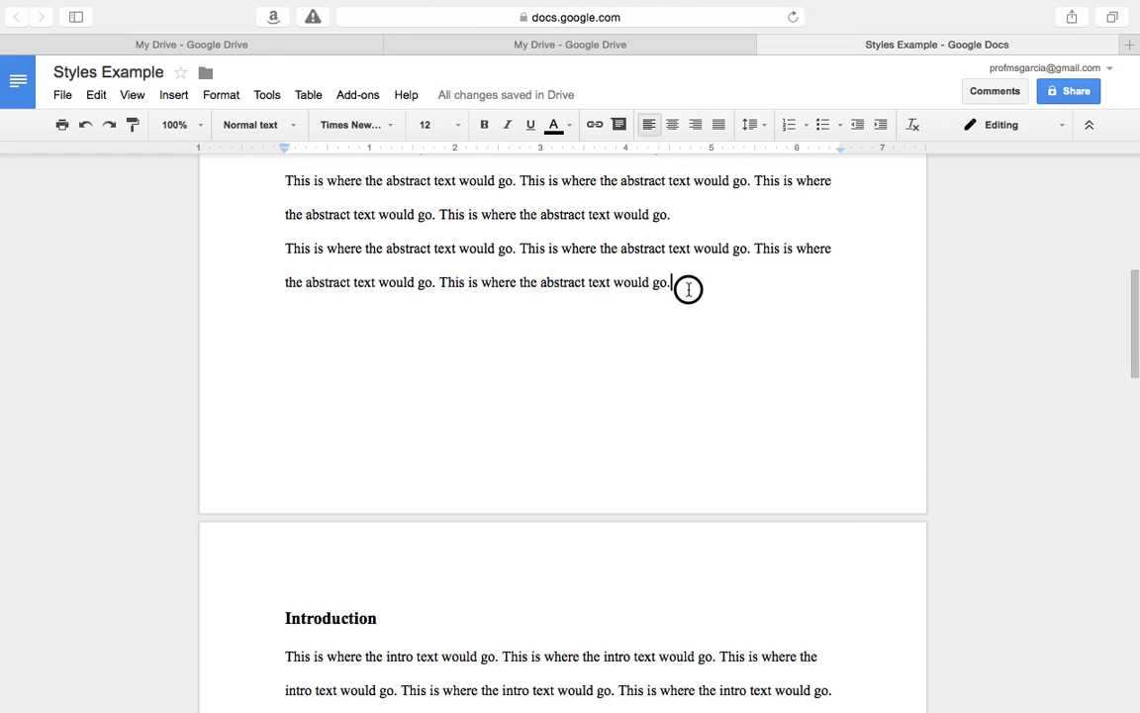
pyautogui.press('super+v')
pyautogui.press('super+v')
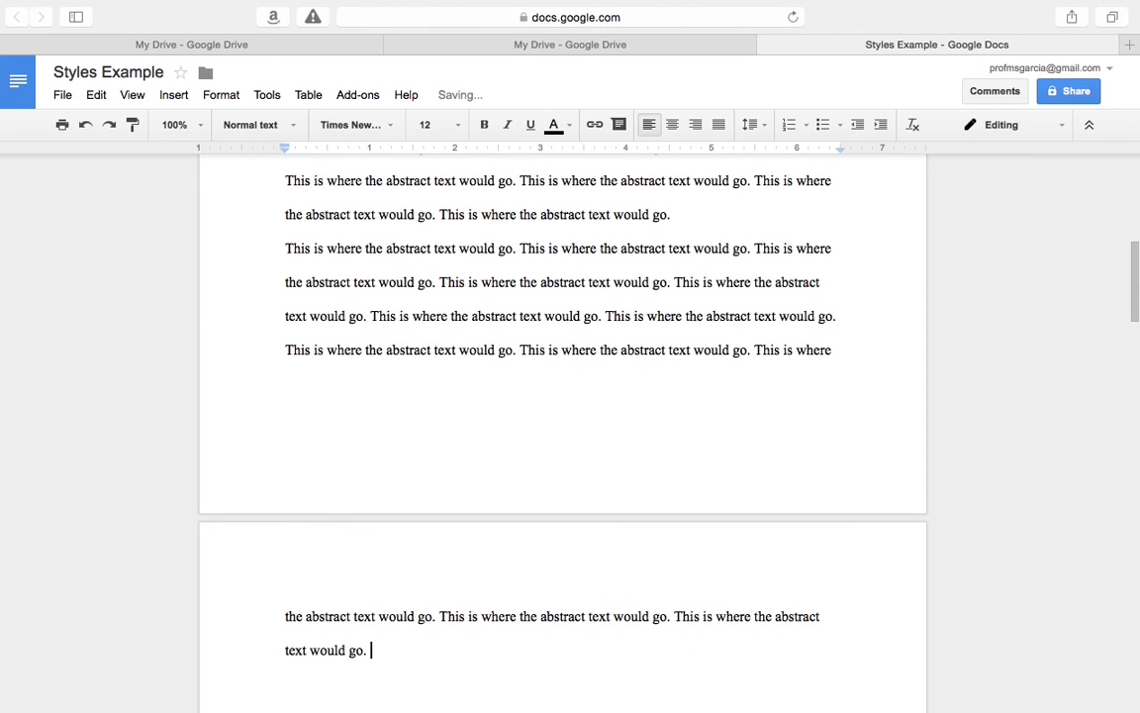
# Examine where the Introduction heading sits relative to the end of the lengthened Abstract.
pyautogui.scroll(-5, 599, 317)
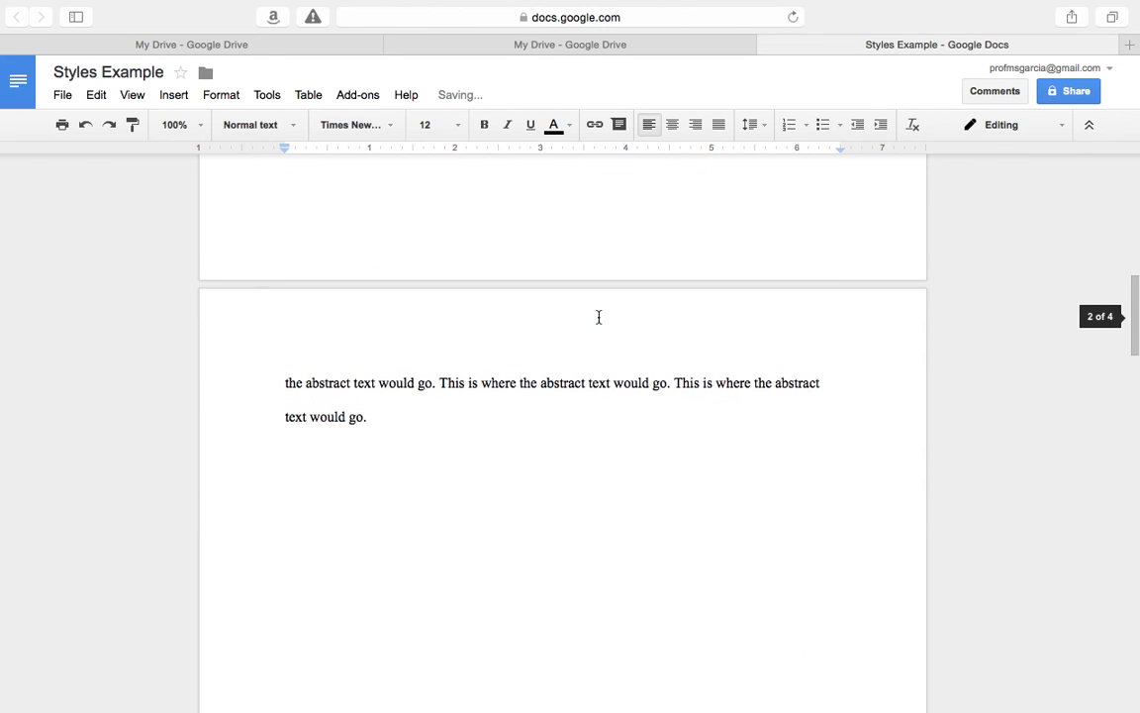
pyautogui.scroll(3, 599, 317)
pyautogui.scroll(-10, 599, 317)
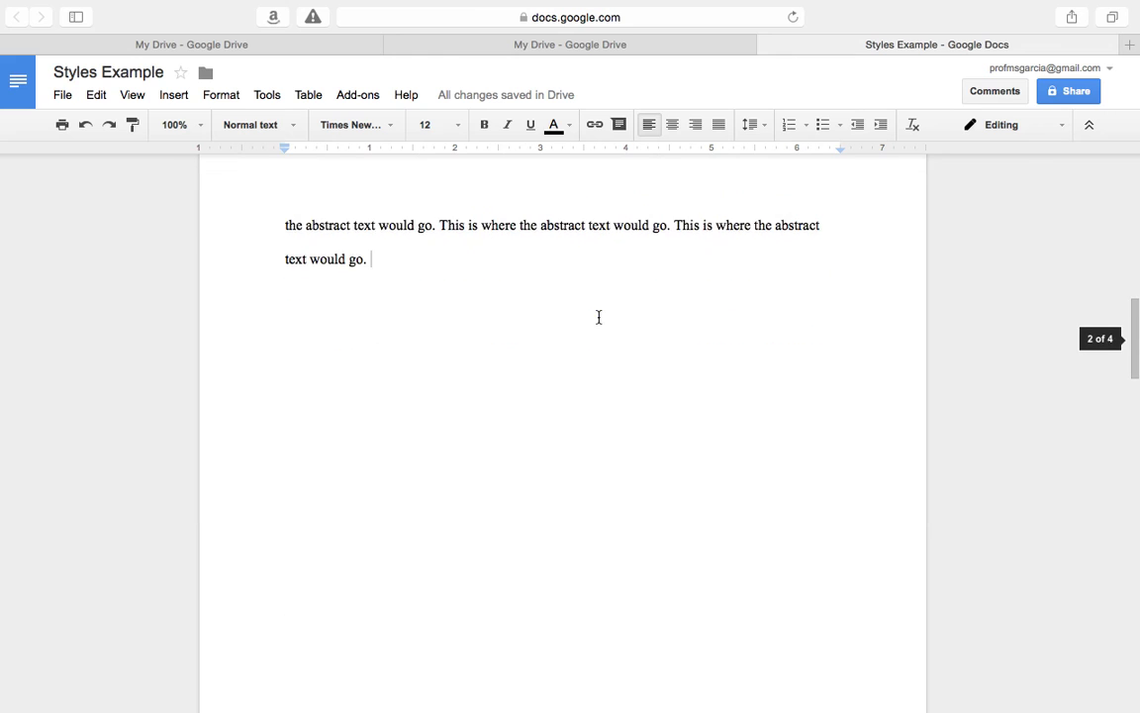
pyautogui.scroll(-5, 599, 317)
pyautogui.click(284, 441)
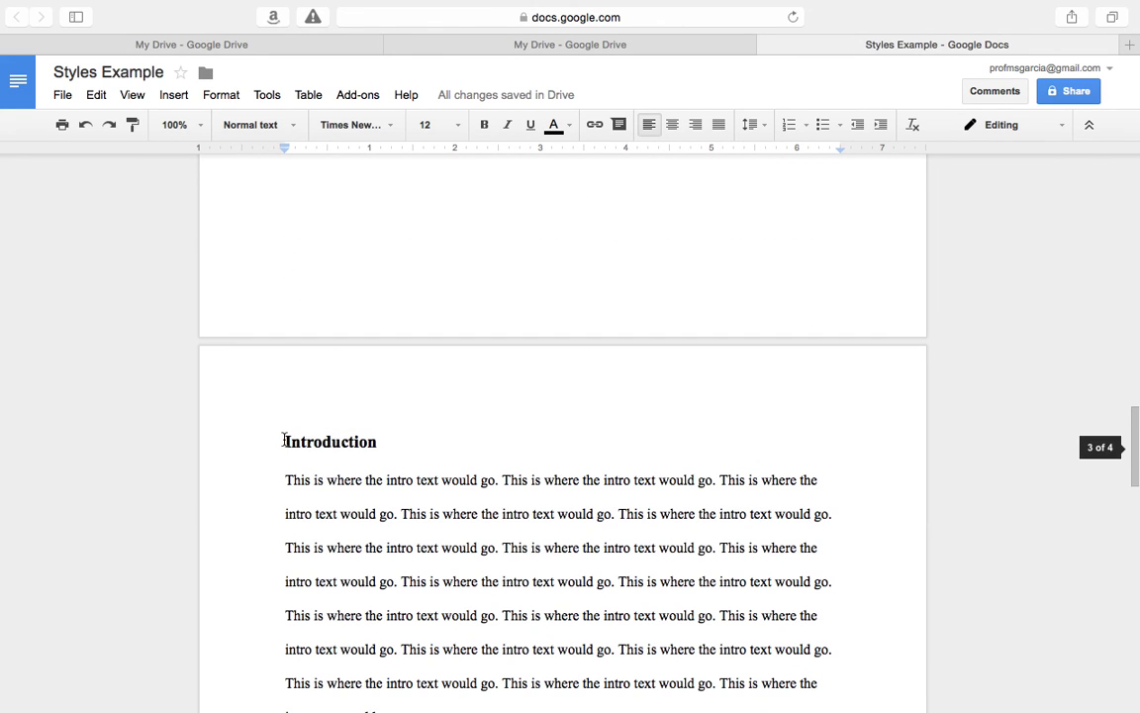
pyautogui.scroll(10, 371, 458)
pyautogui.scroll(-7, 461, 211)
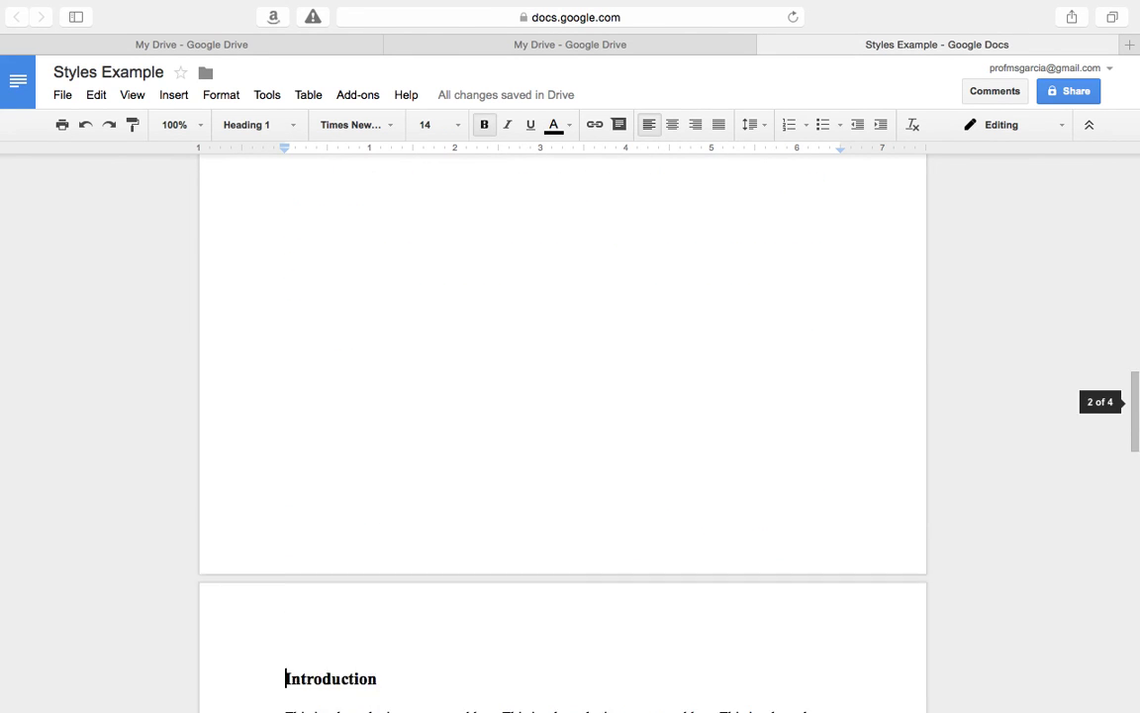
pyautogui.scroll(5, 461, 211)
pyautogui.scroll(-5, 460, 210)
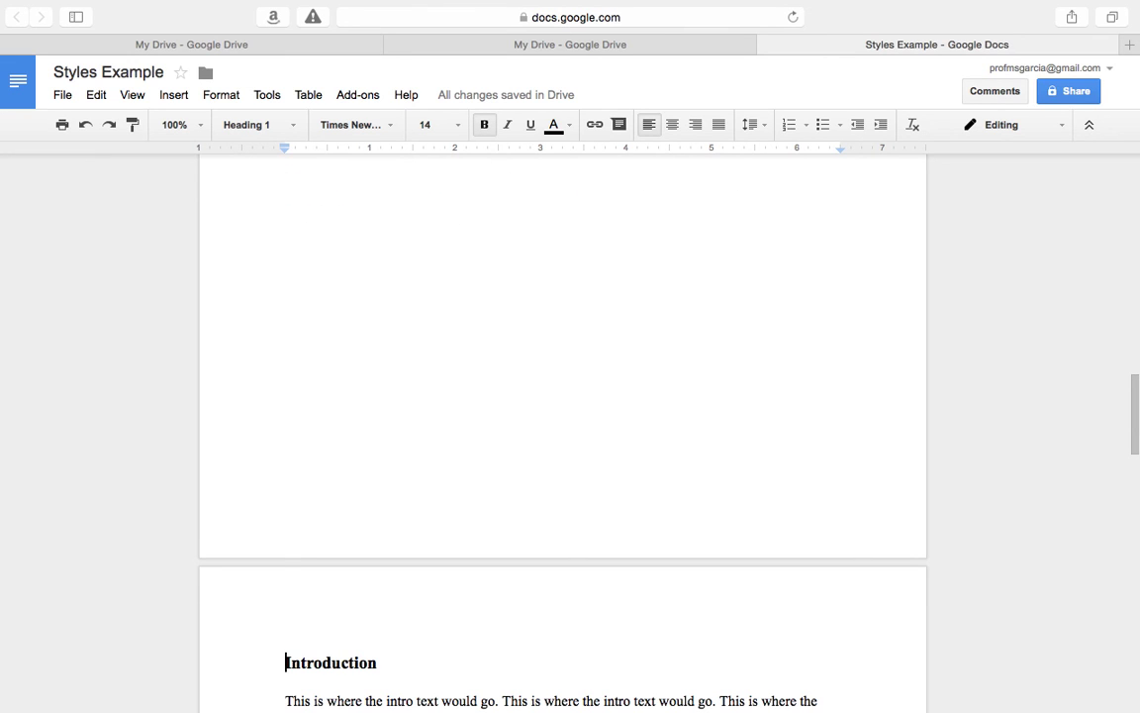
pyautogui.scroll(5, 461, 211)
# Remove the page break between the end of the Abstract's text and the Introduction heading.
pyautogui.click(460, 195)
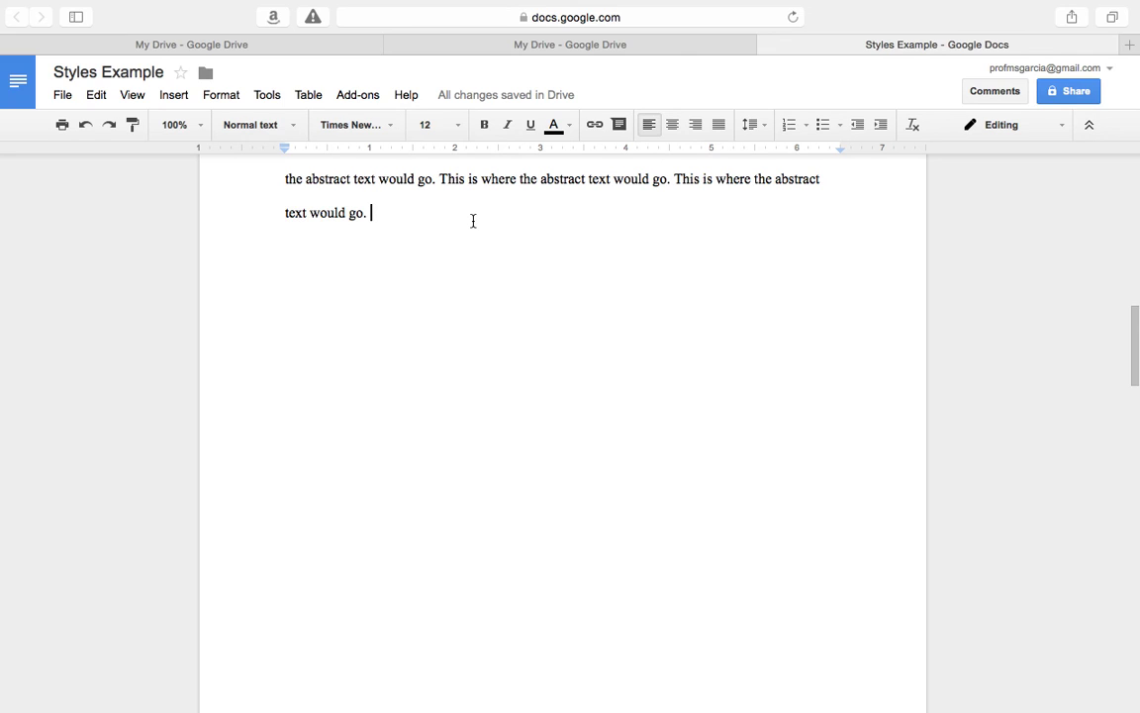
pyautogui.press('Tab')
pyautogui.press('Tab')
pyautogui.press('BackSpace')
pyautogui.press('BackSpace')
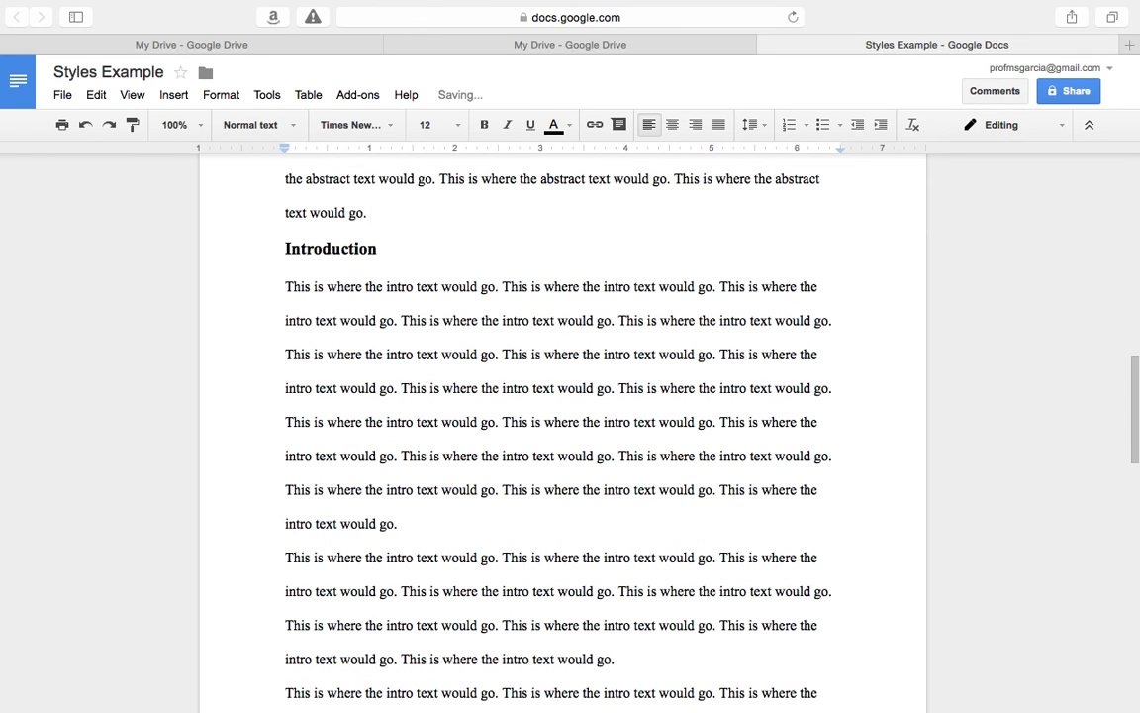
# Insert a page break directly before the Introduction heading.
pyautogui.click(372, 249)
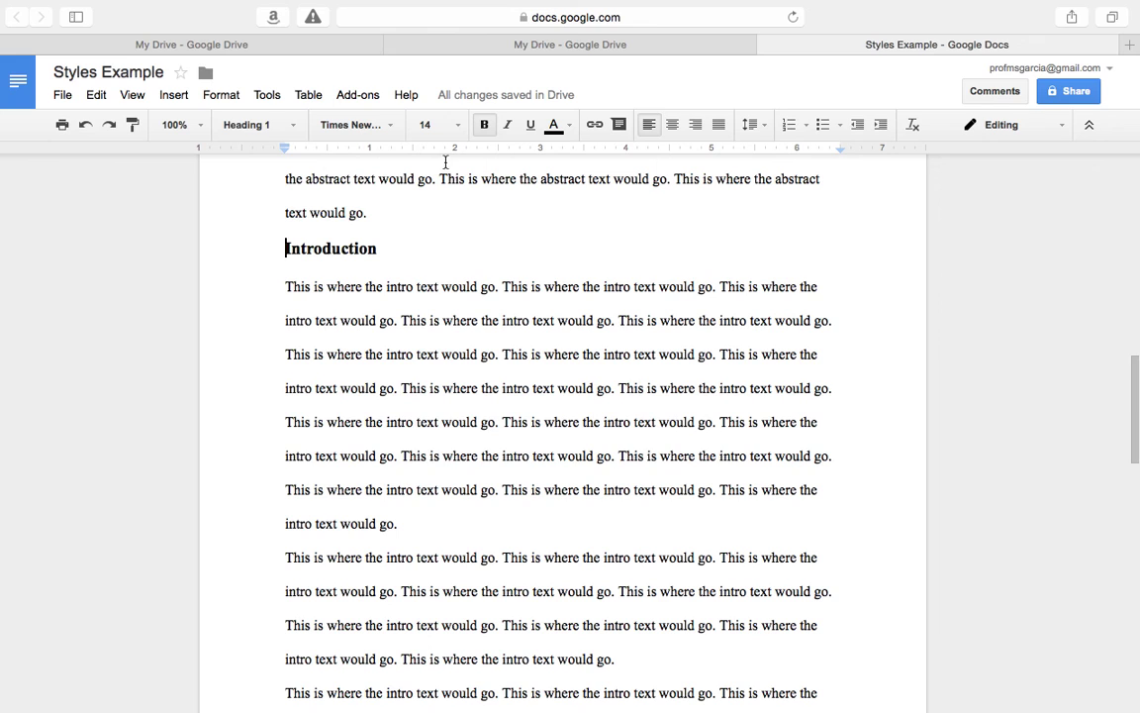
pyautogui.click(173, 95)
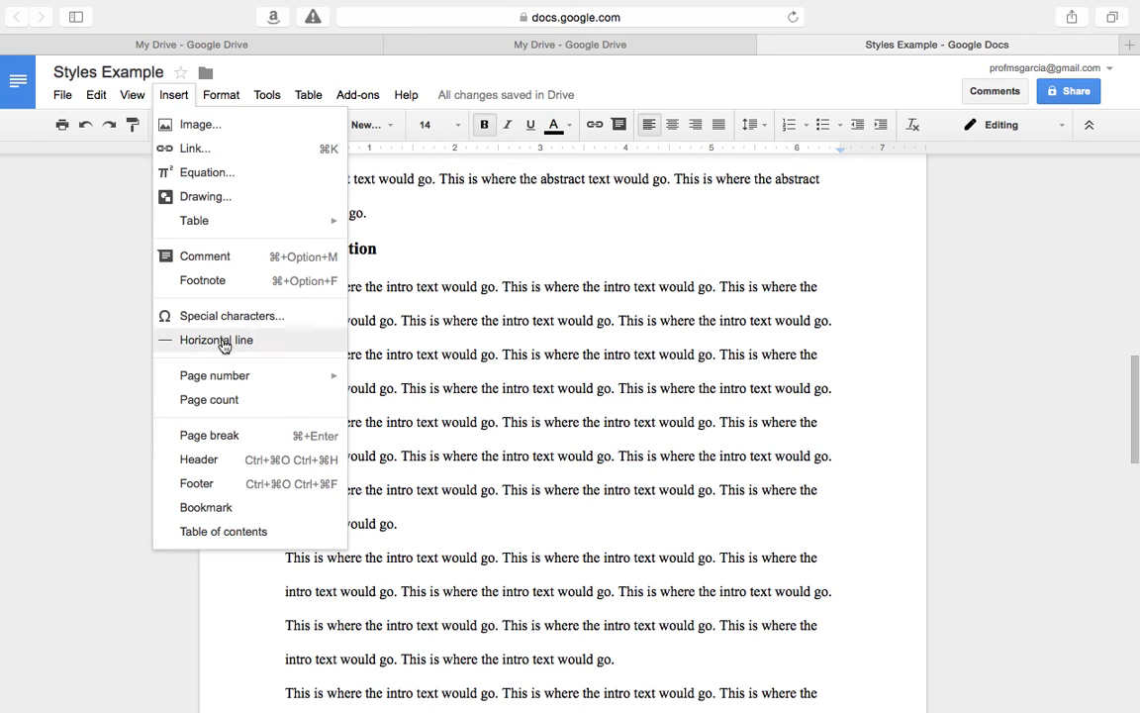
pyautogui.click(226, 437)
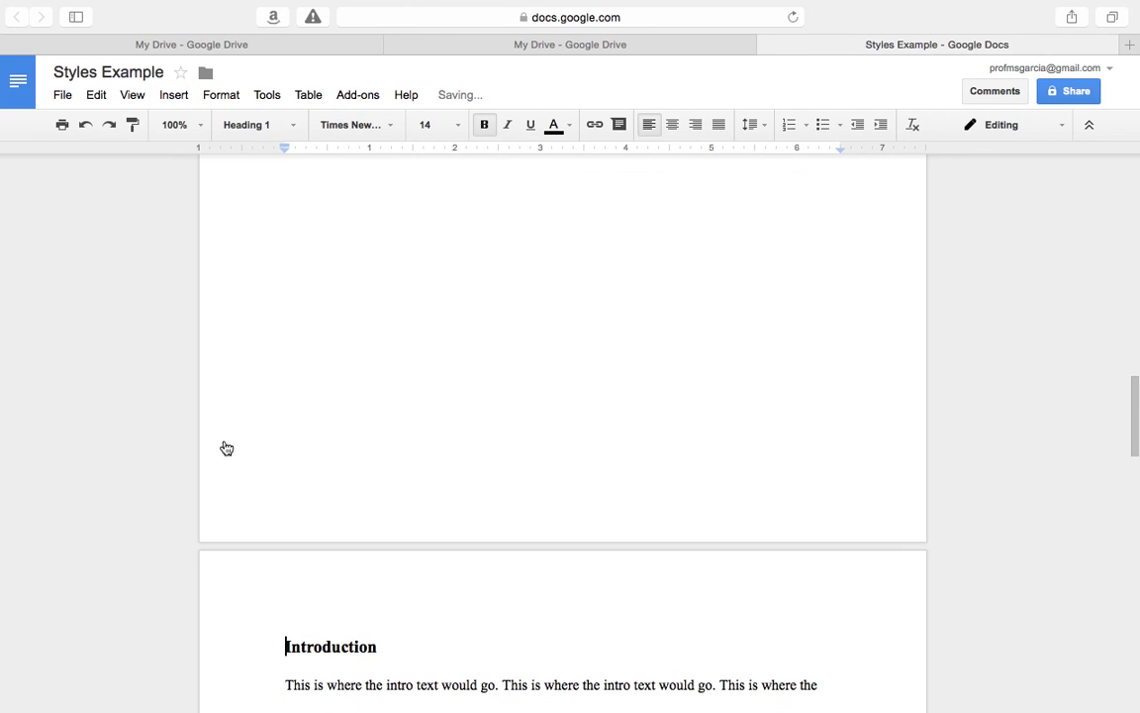
# Delete all Abstract text after its ninth line and check the Introduction heading's position.
pyautogui.scroll(3, 316, 482)
pyautogui.scroll(2, 315, 482)
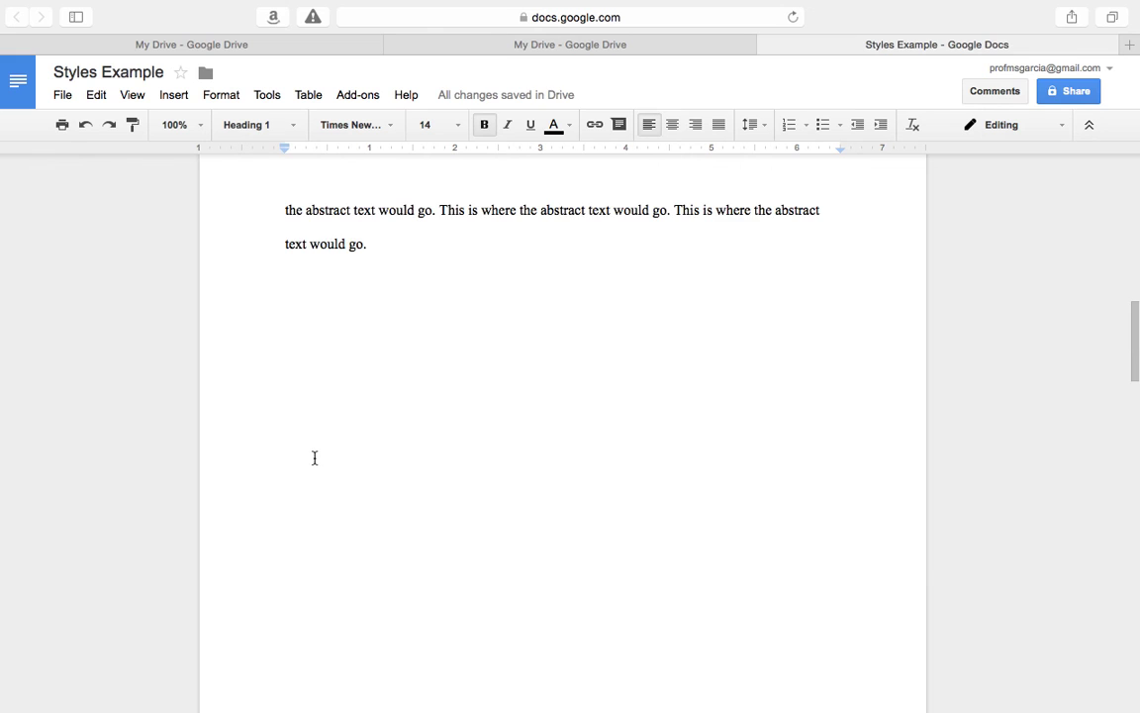
pyautogui.click(303, 272)
pyautogui.click(392, 245)
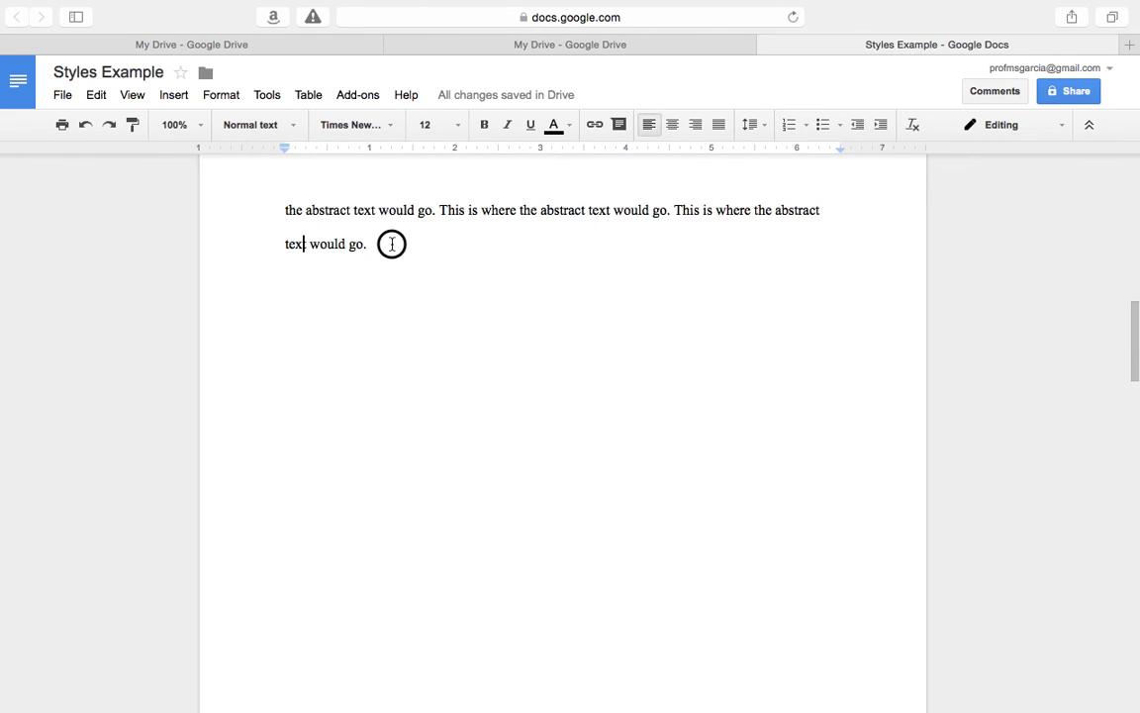
pyautogui.scroll(10, 392, 248)
pyautogui.scroll(3, 392, 257)
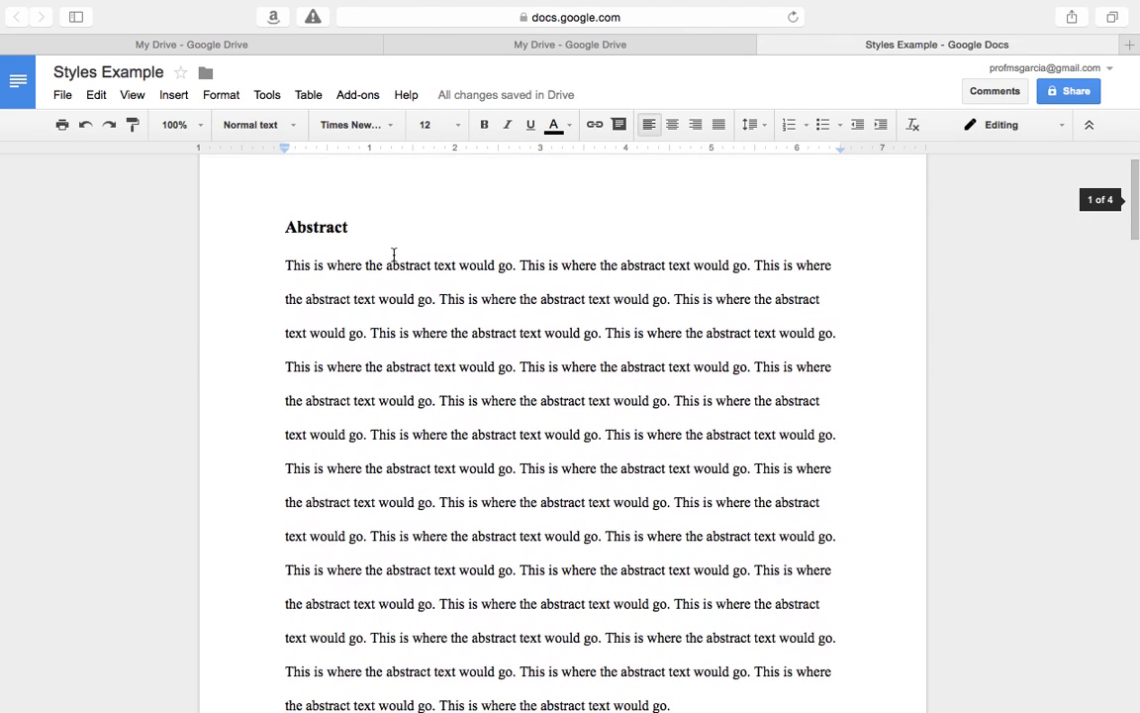
pyautogui.scroll(-10, 390, 262)
pyautogui.scroll(5, 387, 265)
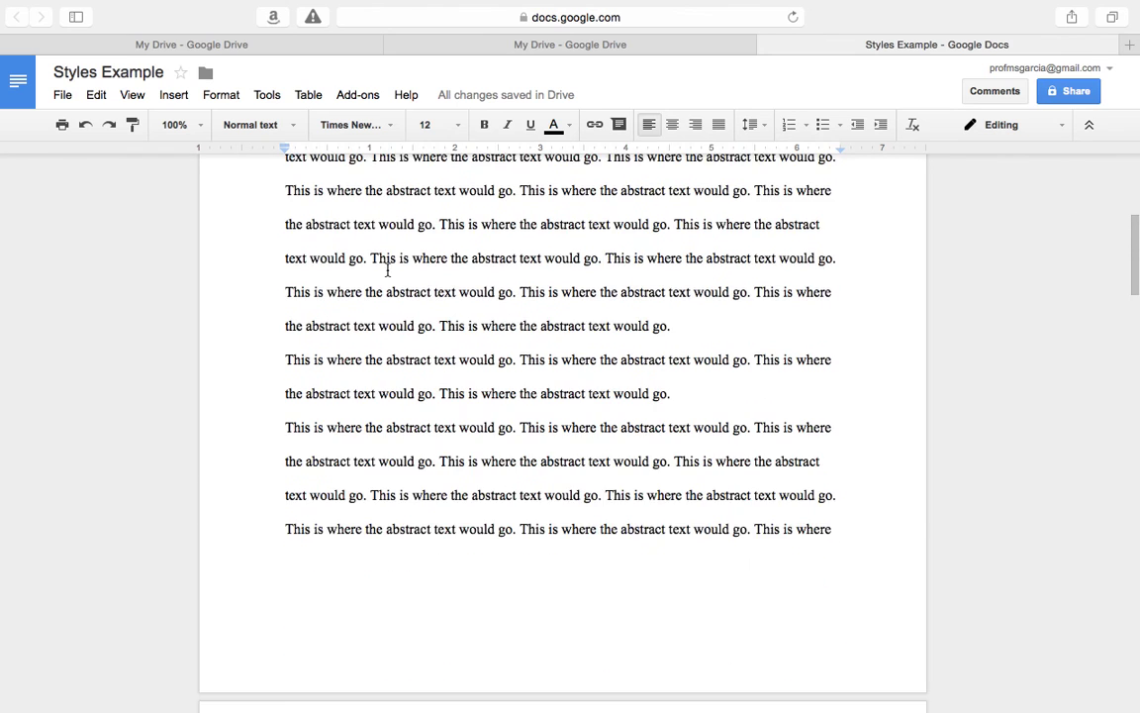
pyautogui.keyDown('shift'); pyautogui.click(280, 265); pyautogui.keyUp('shift')
pyautogui.press('BackSpace')
pyautogui.press('BackSpace')
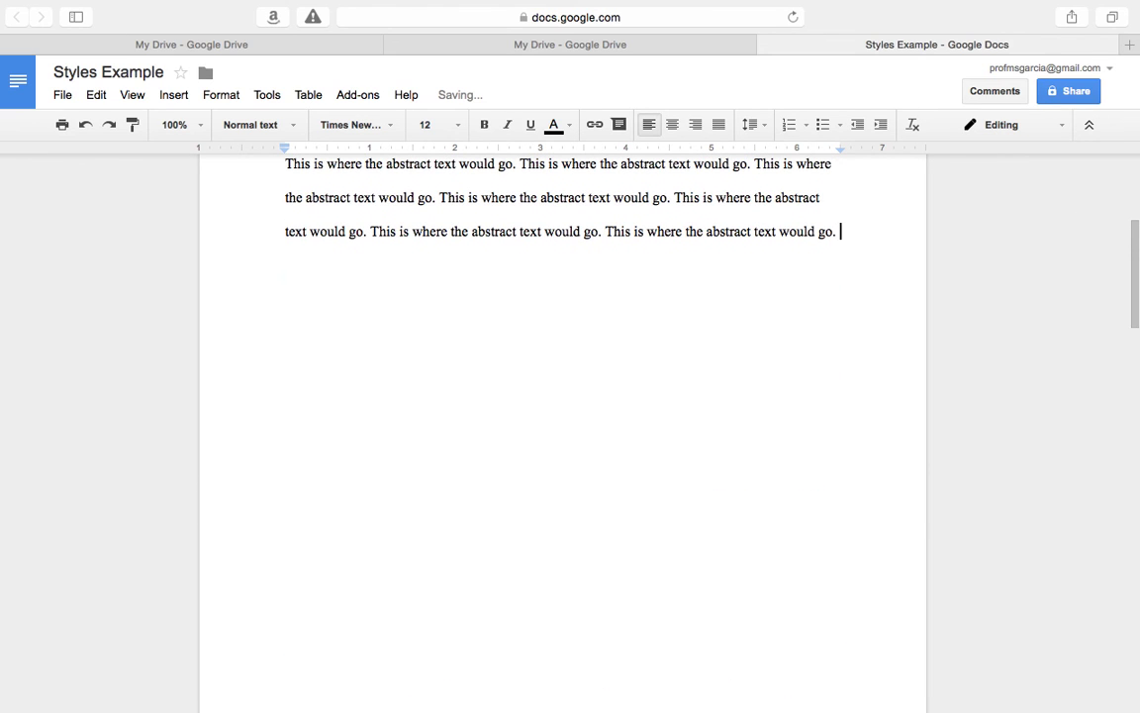
pyautogui.scroll(-5, 410, 269)
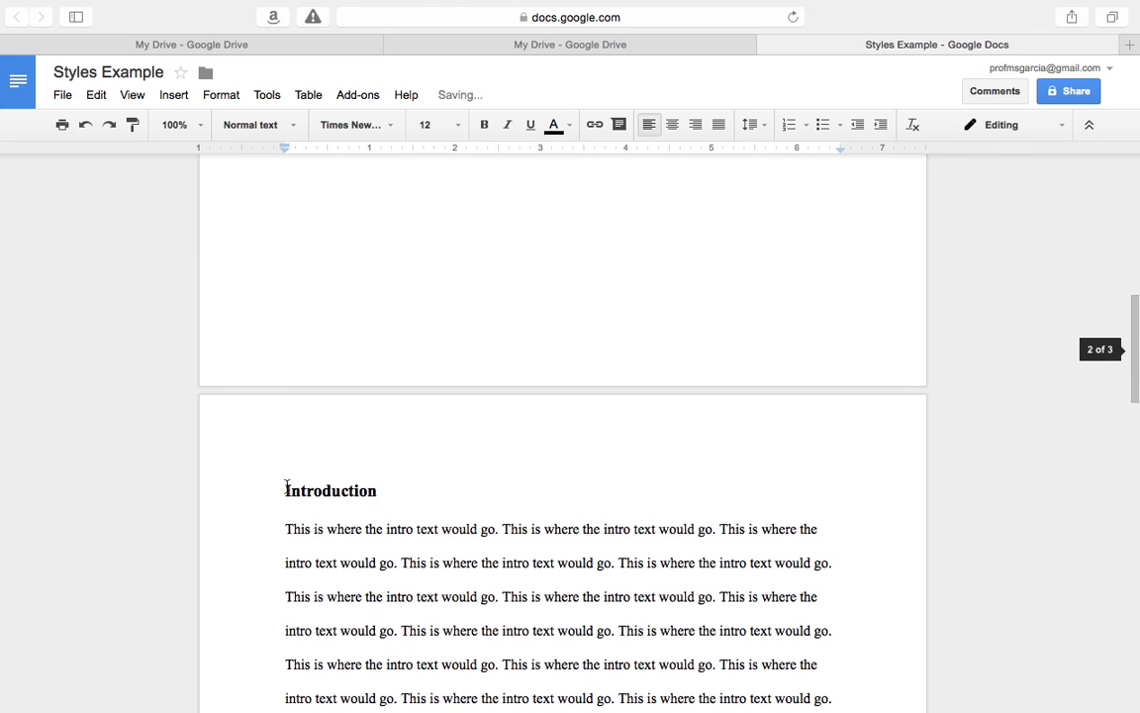
pyautogui.click(285, 491)
pyautogui.scroll(10, 372, 478)
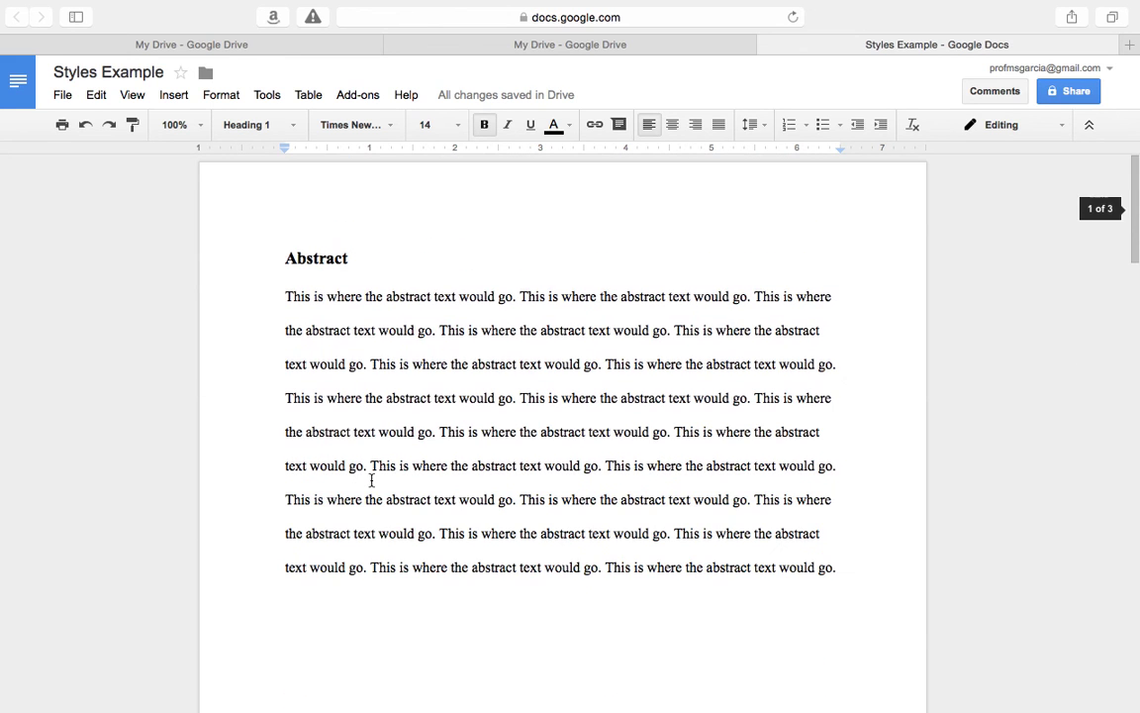
# Insert a page break directly before the Materials and Methods heading.
pyautogui.scroll(-15, 371, 480)
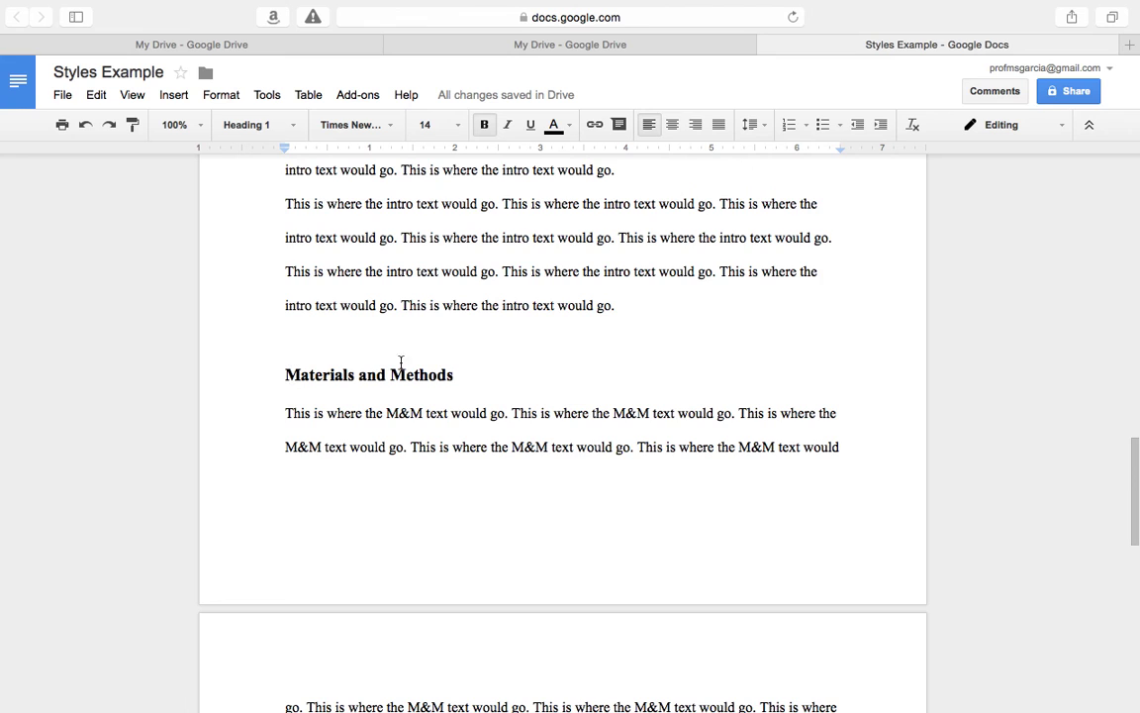
pyautogui.click(173, 94)
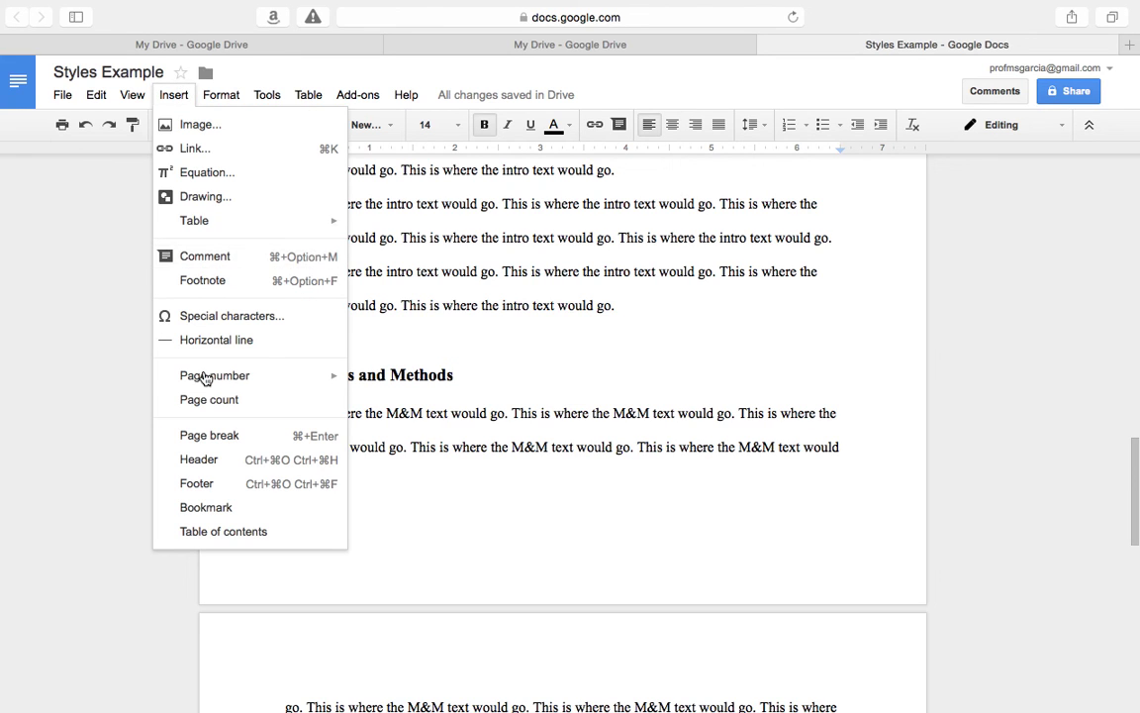
pyautogui.click(173, 437)
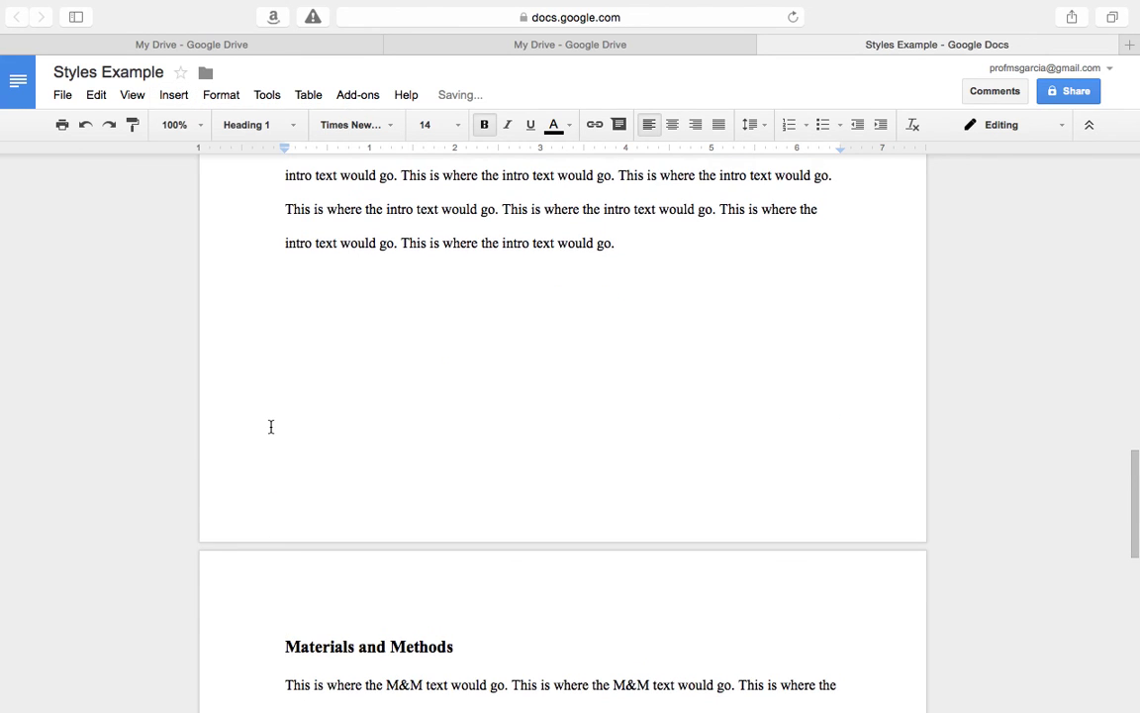
pyautogui.scroll(-8, 269, 424)
pyautogui.scroll(7, 270, 426)
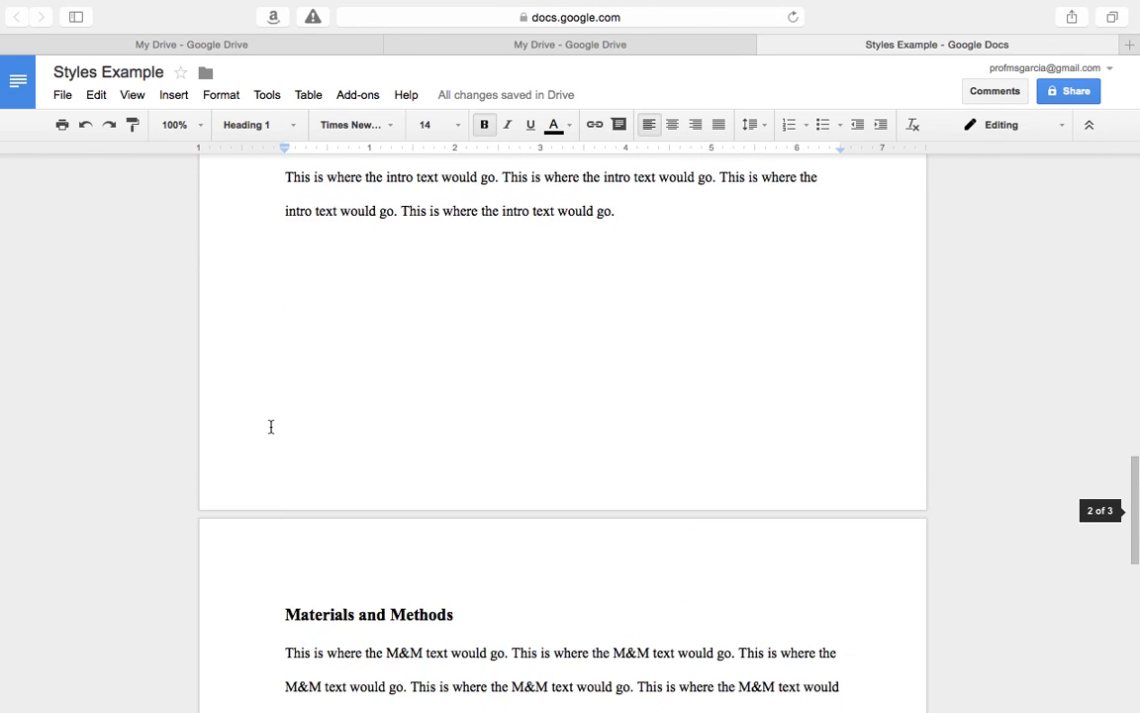
# Duplicate the last two Introduction paragraphs on a new line at the end of the Introduction.
pyautogui.scroll(3, 270, 425)
pyautogui.click(615, 604)
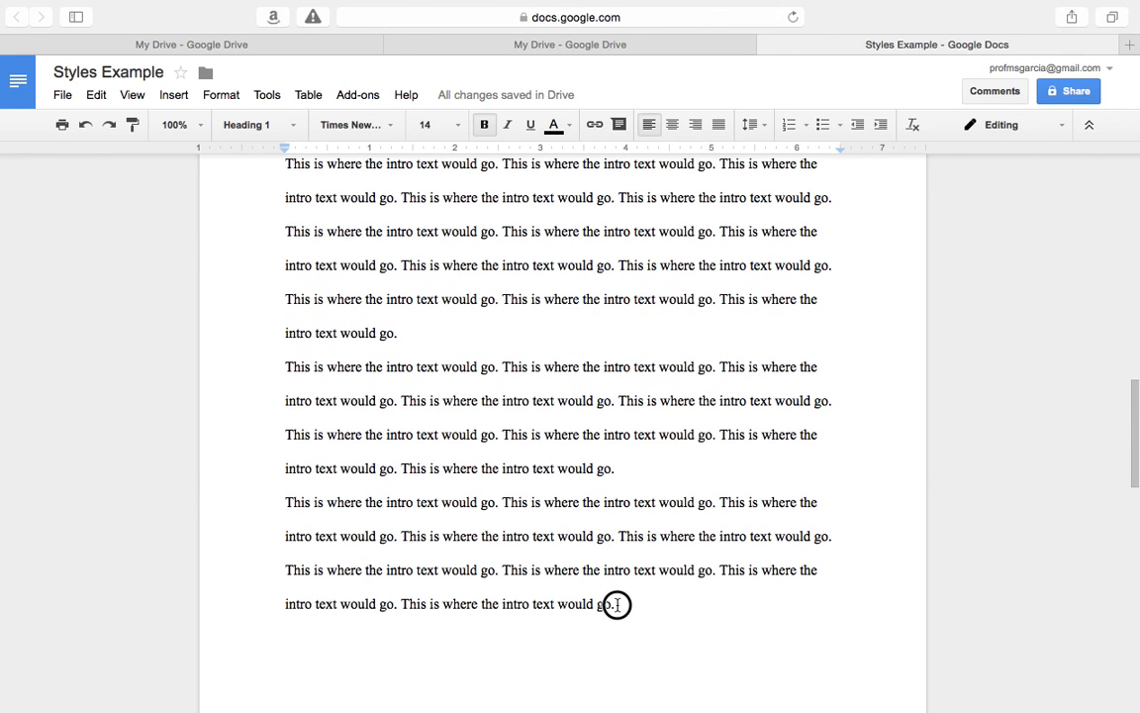
pyautogui.moveTo(614, 603); pyautogui.dragTo(284, 374)
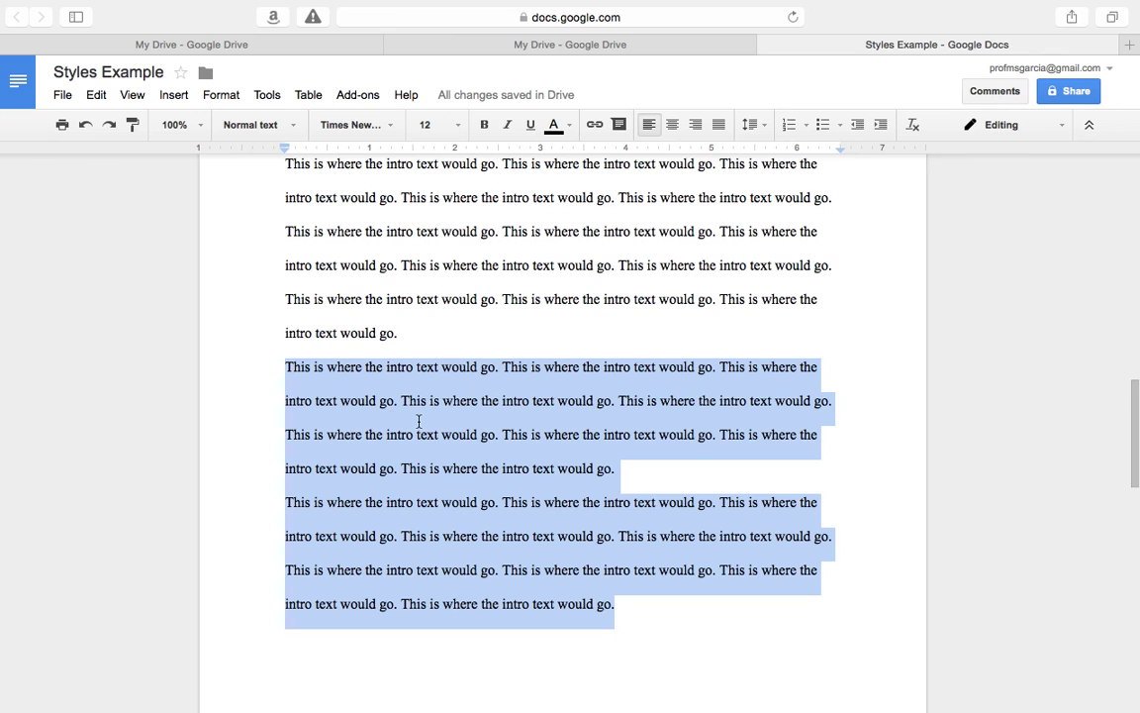
pyautogui.scroll(-2, 620, 475)
pyautogui.click(656, 425)
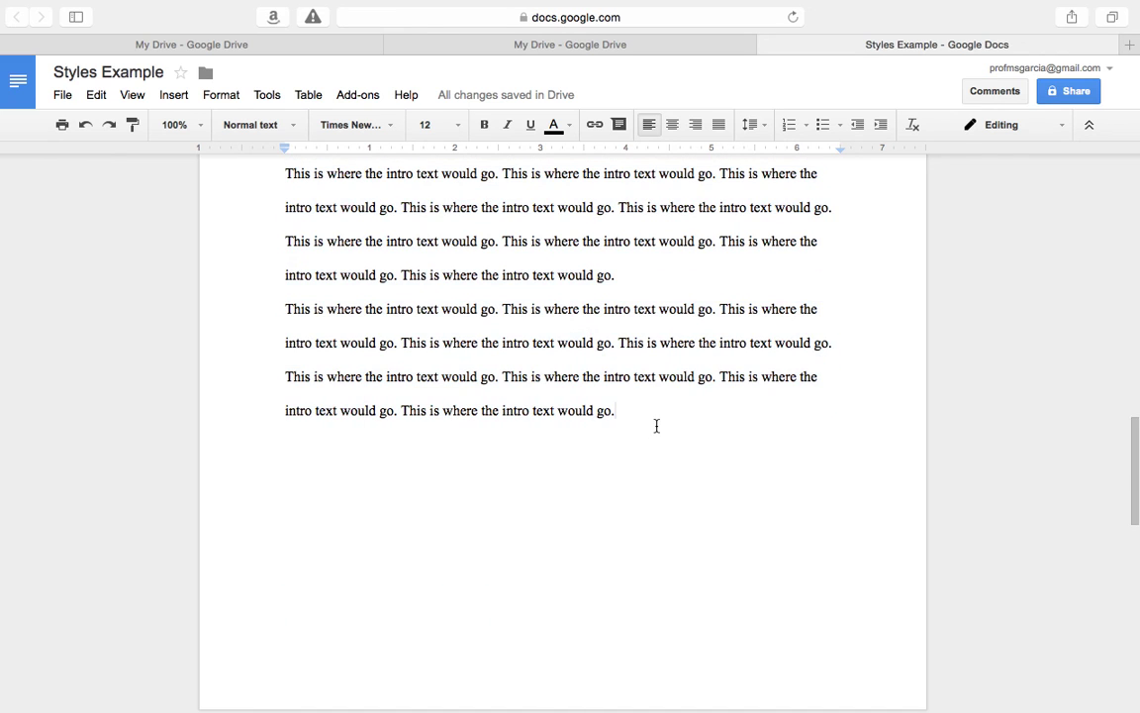
pyautogui.press('Return')
pyautogui.write('This is where the intro text would go. This is where the intro text would go. This is where the intro text would go. This is where the intro text would go. This is where the intro text would go. This is where the intro text would go. This is where the intro text would go. This is where the intro text would go. This is where the intro text would go.')
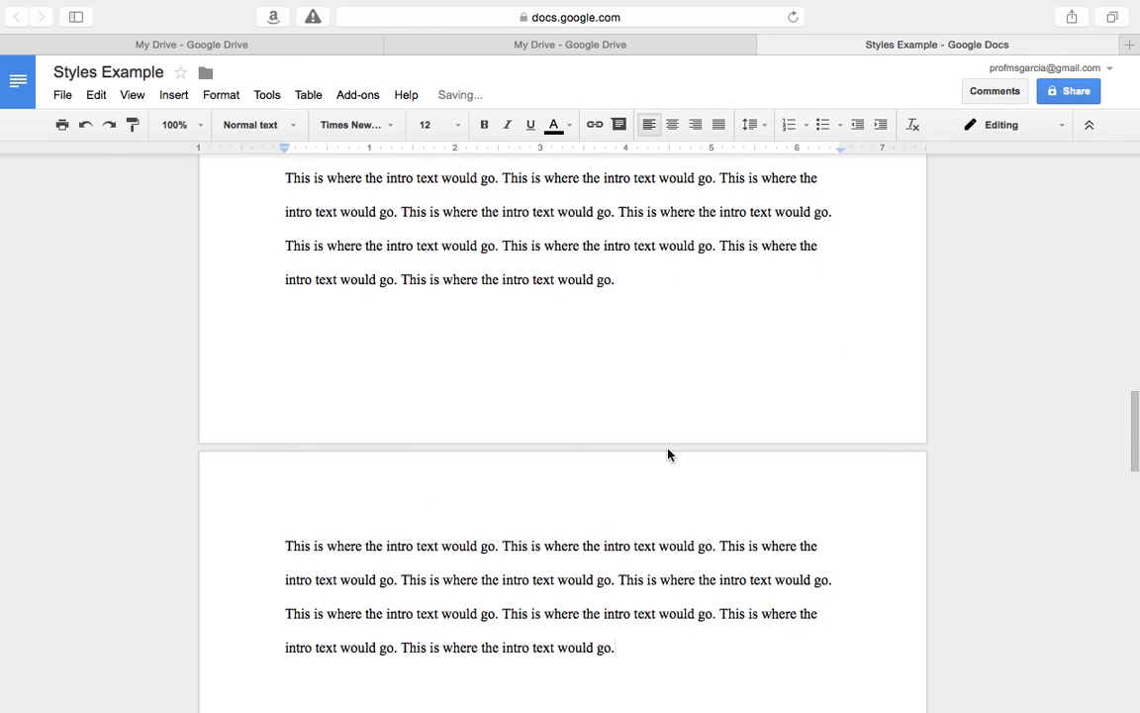
# Check the position of the Materials and Methods heading against the lengthened Introduction.
pyautogui.scroll(-10, 687, 491)
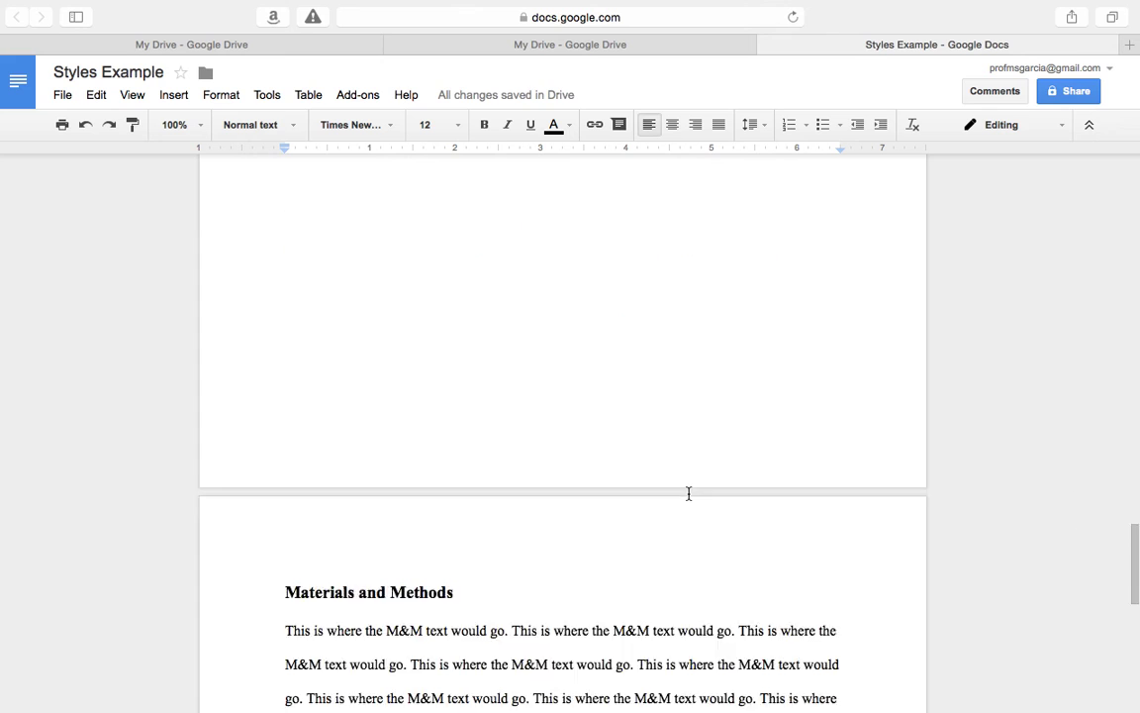
pyautogui.scroll(-3, 688, 493)
pyautogui.doubleClick(463, 394)
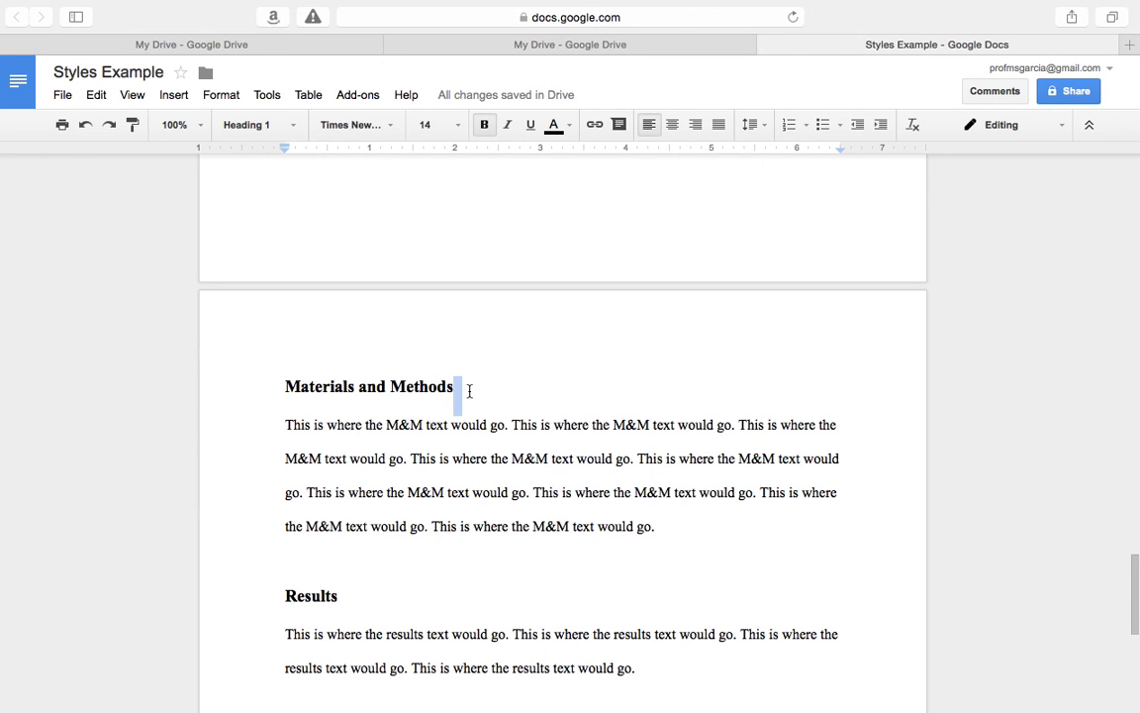
pyautogui.click(475, 392)
pyautogui.scroll(5, 496, 406)
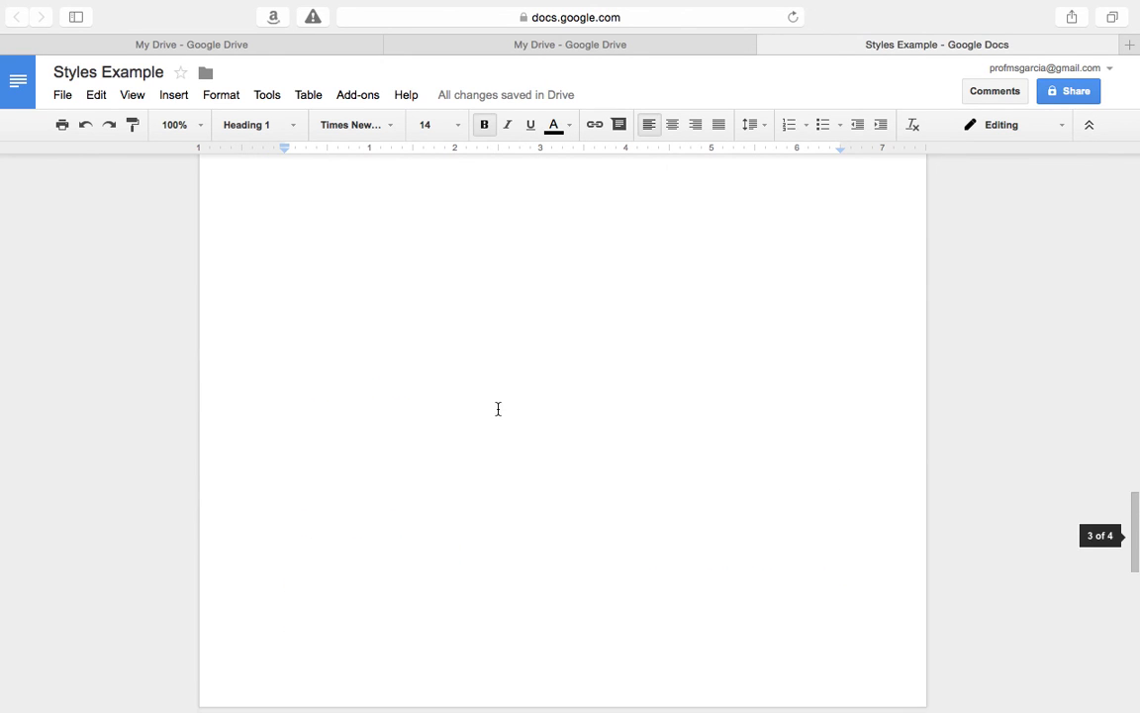
pyautogui.scroll(10, 498, 409)
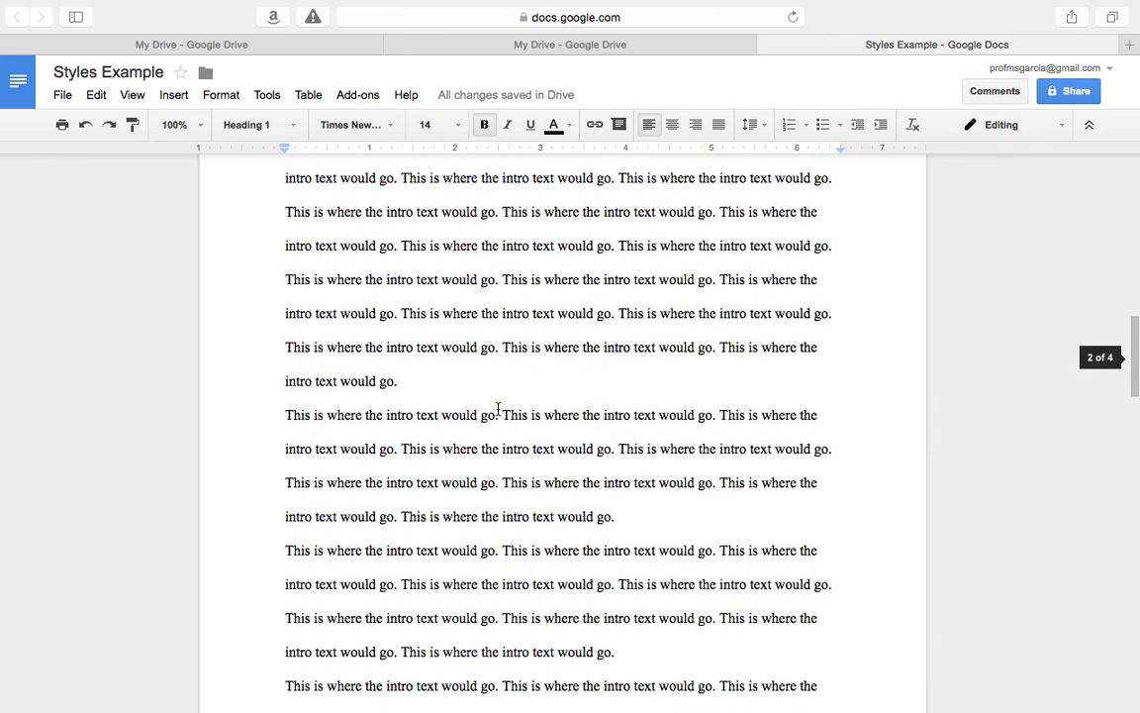
# Review where the Abstract ends and where the Introduction heading starts on its own page.
pyautogui.scroll(5, 497, 408)
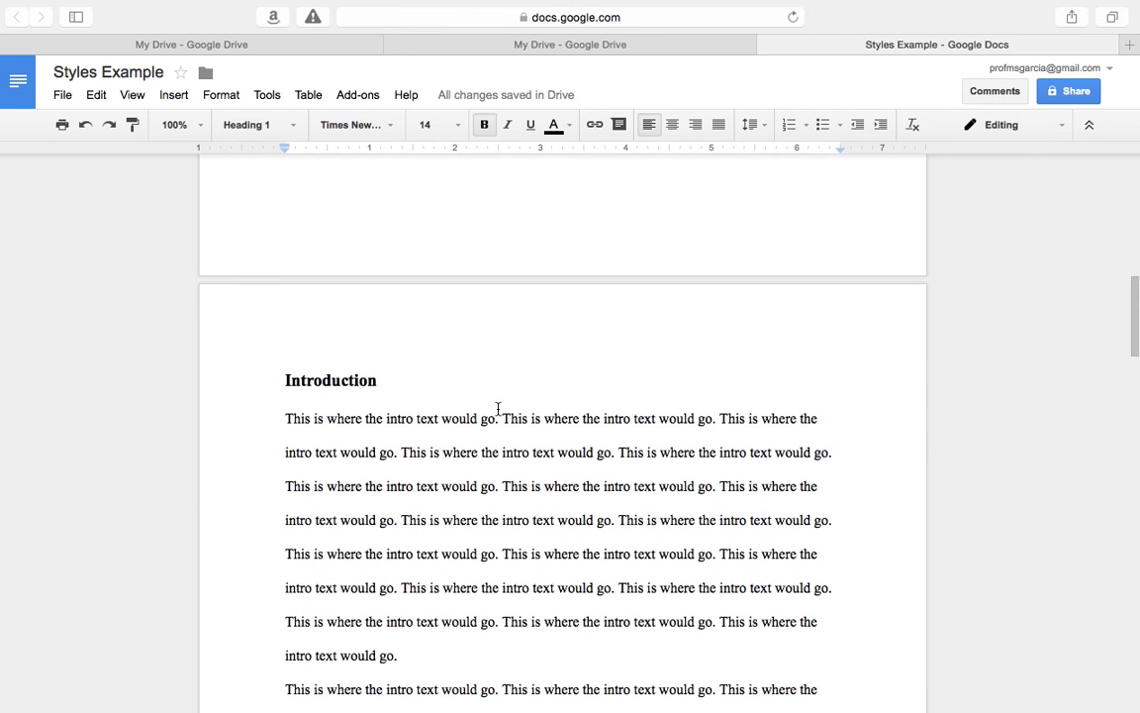
pyautogui.scroll(15, 498, 409)
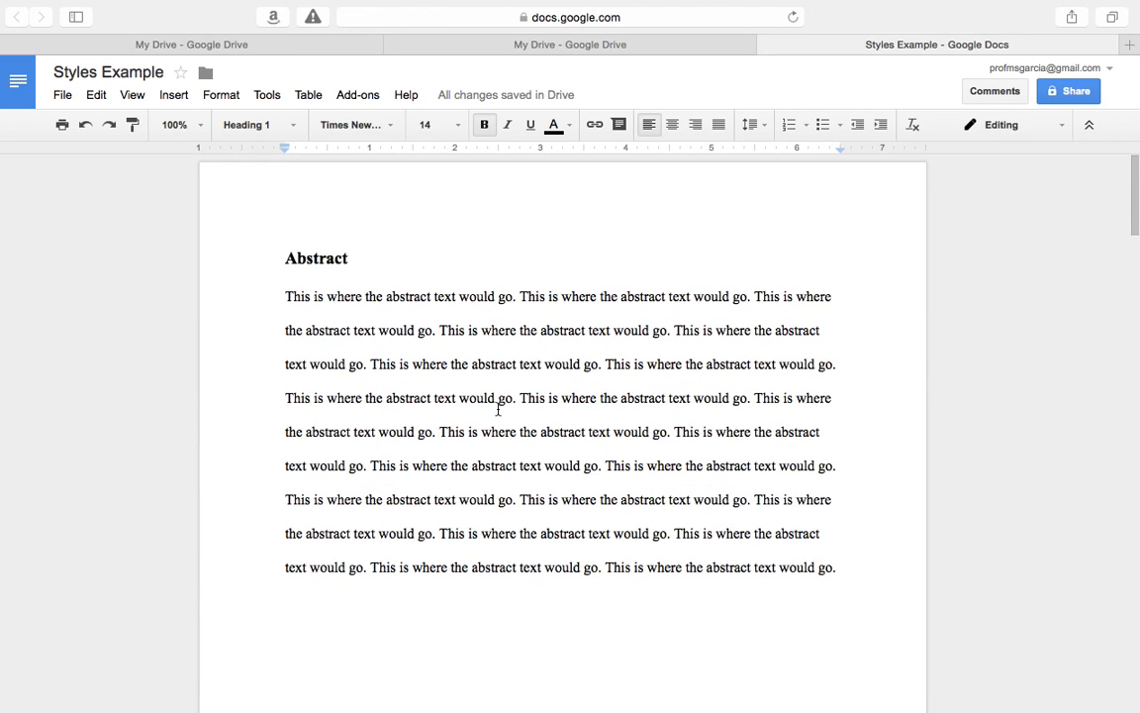
pyautogui.scroll(-3, 482, 464)
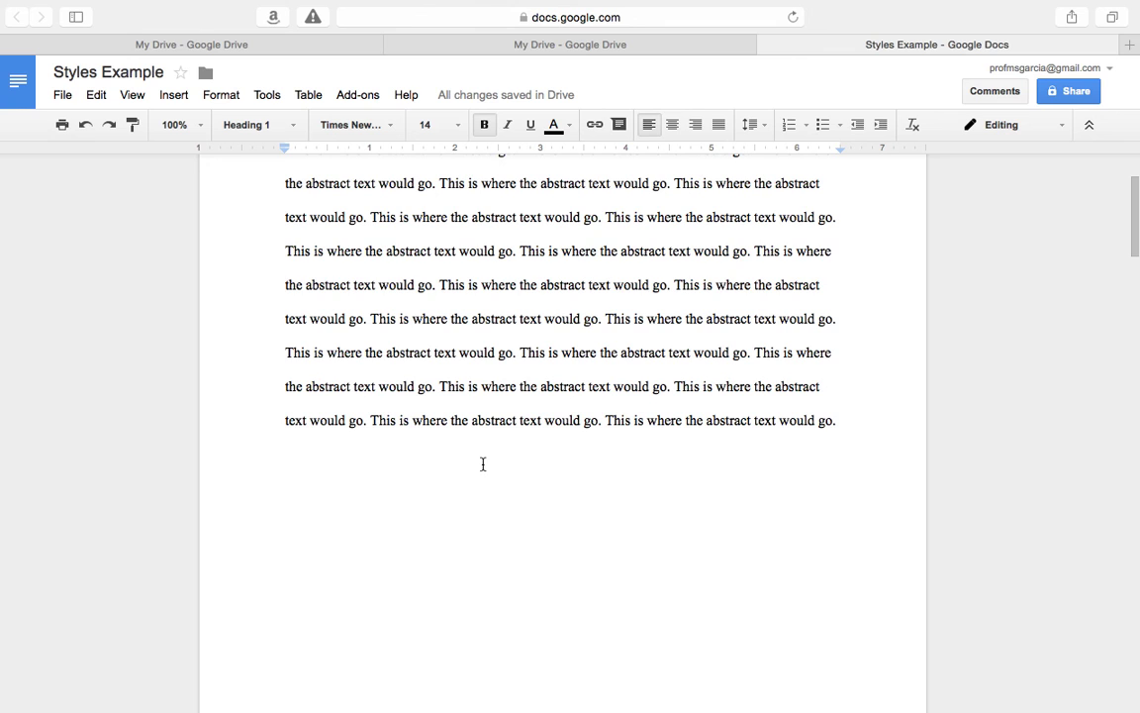
pyautogui.scroll(-3, 495, 458)
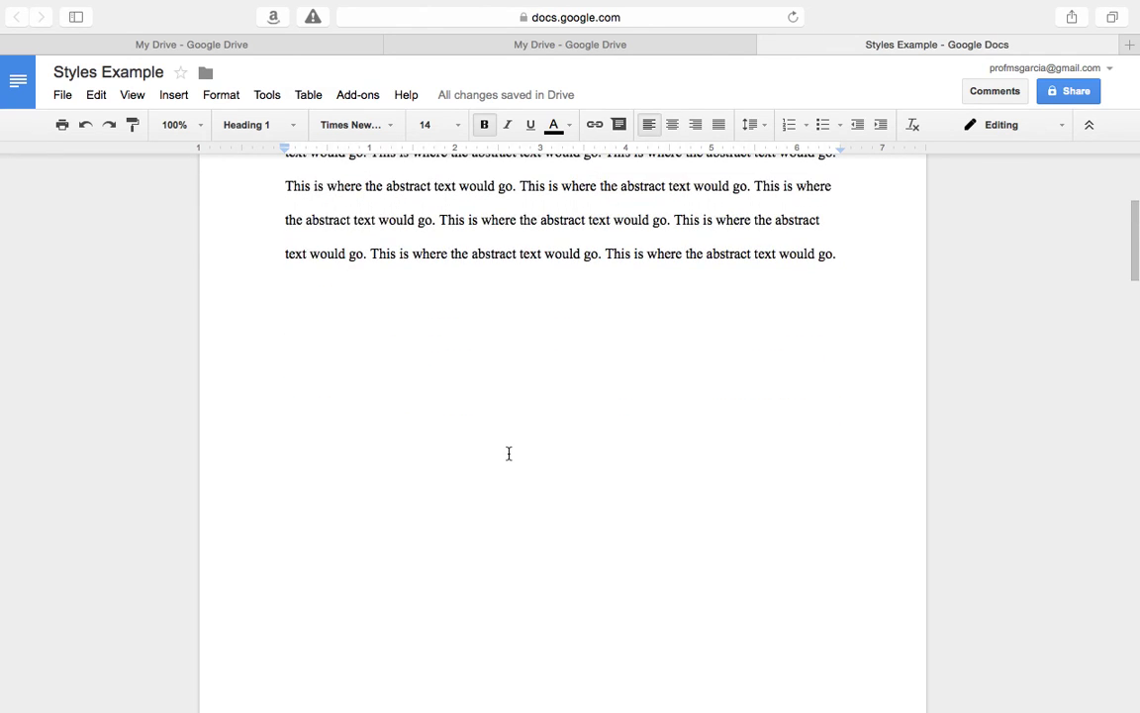
pyautogui.scroll(-5, 509, 453)
pyautogui.scroll(6, 509, 460)
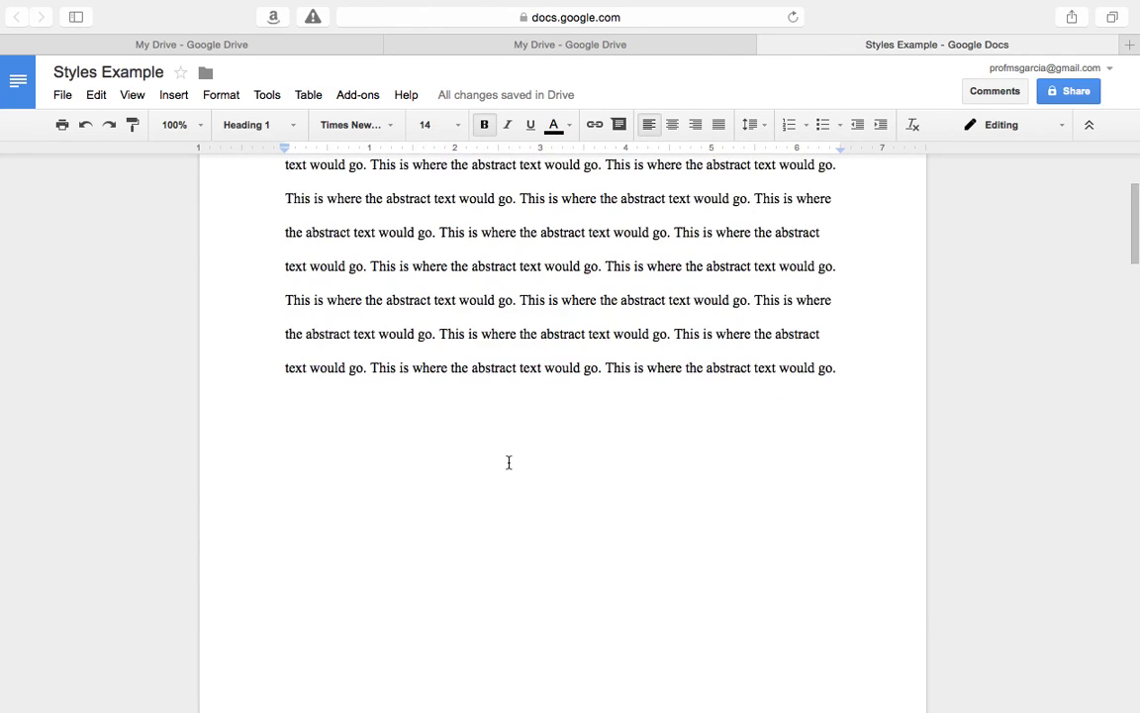
pyautogui.scroll(-10, 508, 463)
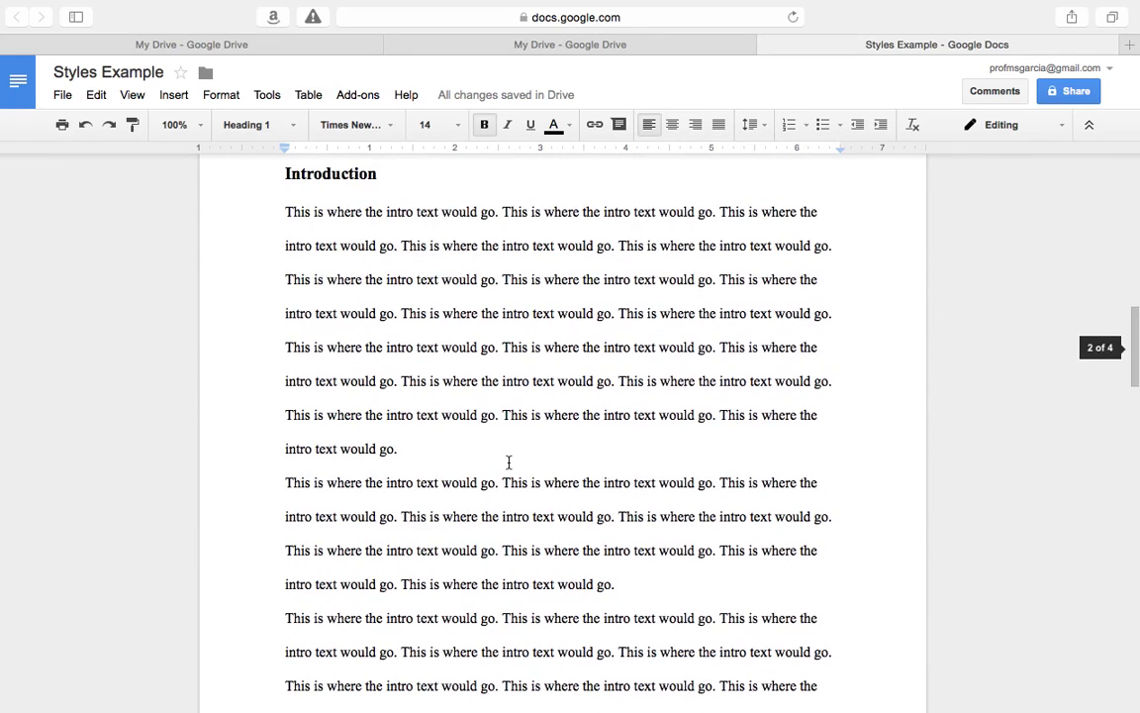
pyautogui.scroll(2, 508, 462)
pyautogui.doubleClick(338, 250)
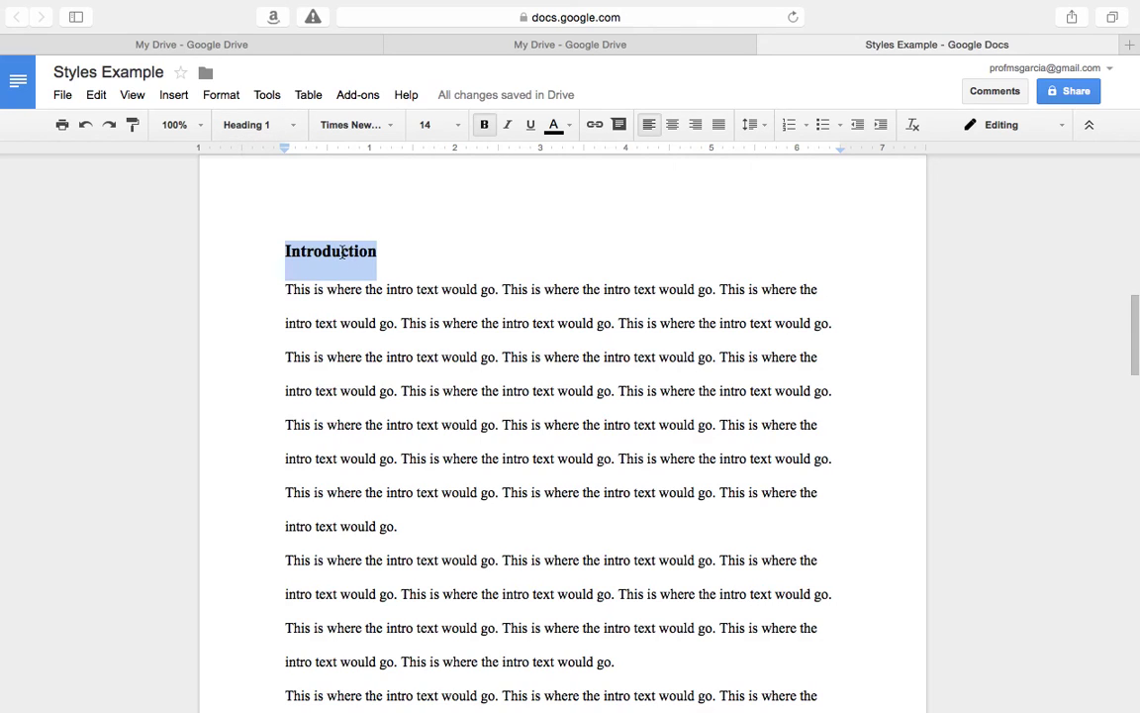
# Change the text color of the Abstract heading to red.
pyautogui.scroll(10, 342, 250)
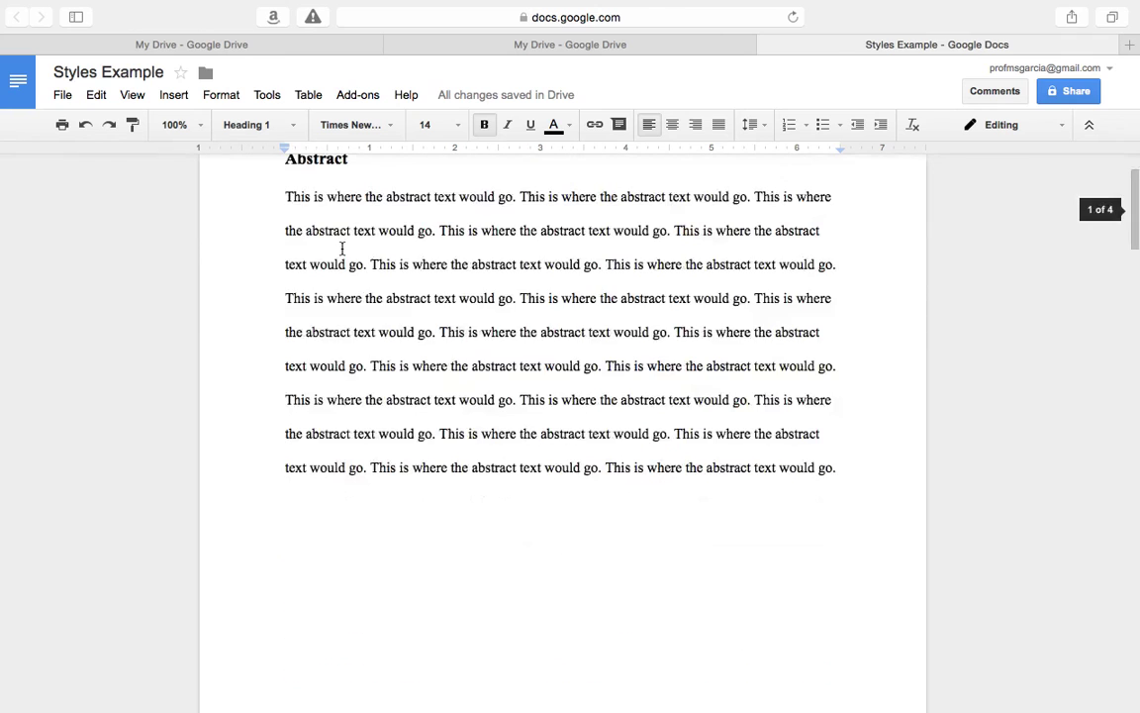
pyautogui.scroll(2, 341, 249)
pyautogui.click(313, 259)
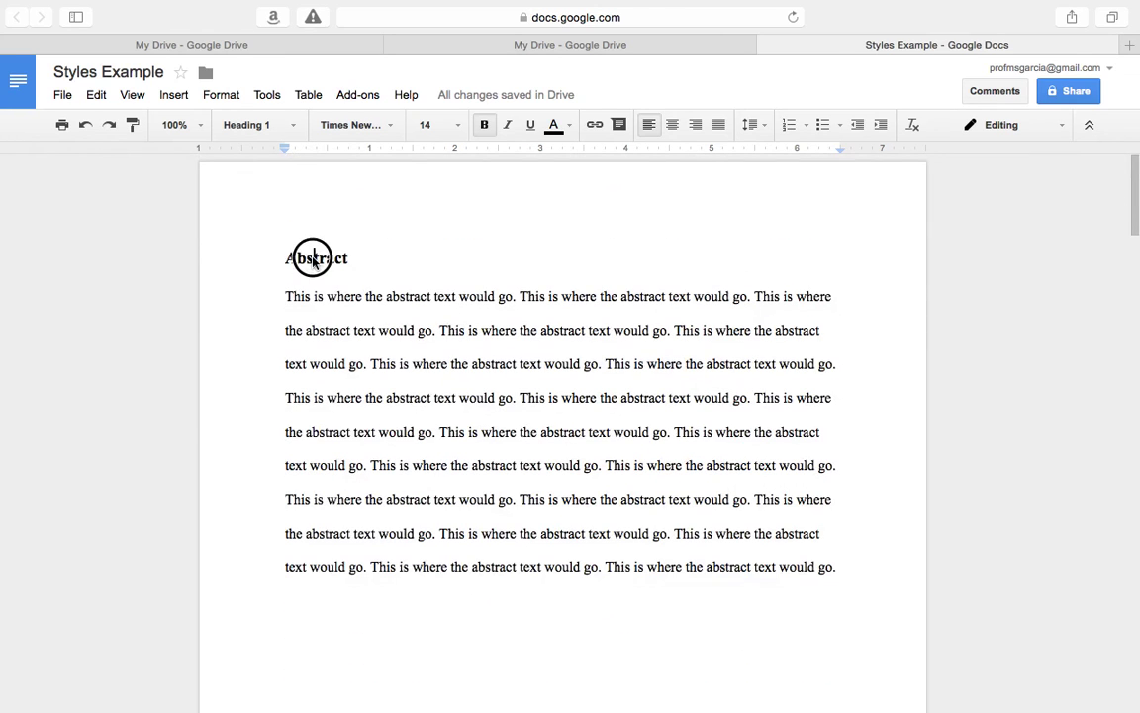
pyautogui.click(570, 131)
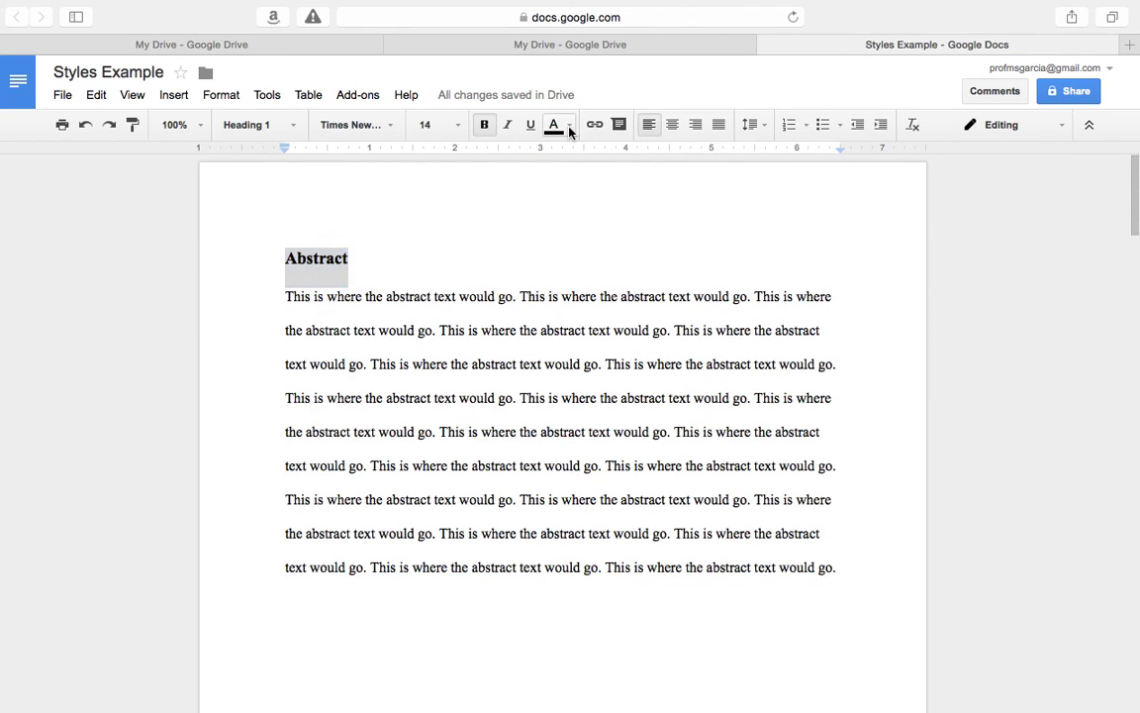
pyautogui.click(575, 211)
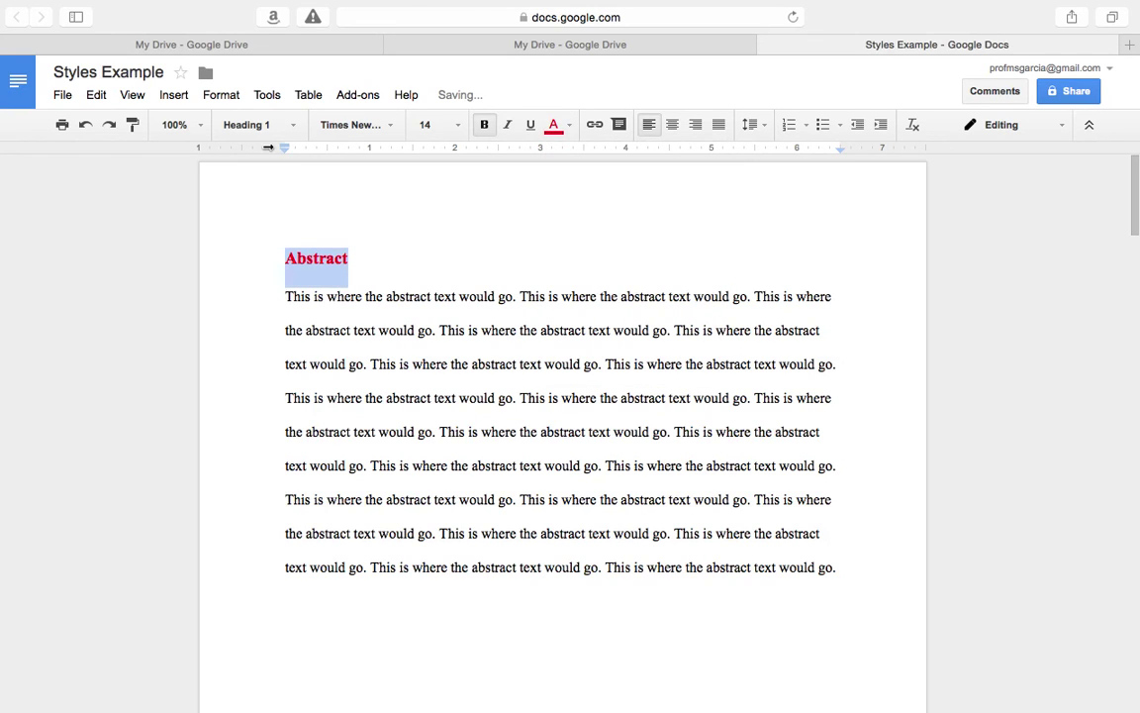
# Update the Heading 1 style to match the red Abstract heading and check the Materials and Methods and Results headings.
pyautogui.click(290, 126)
pyautogui.click(340, 328)
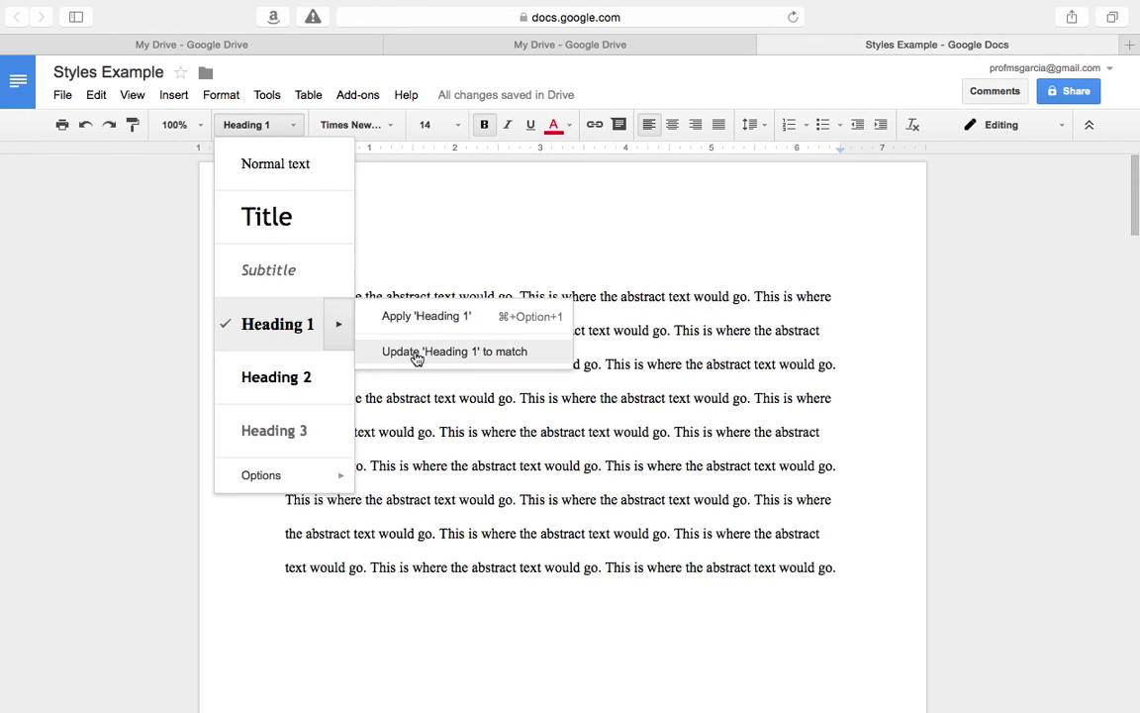
pyautogui.click(416, 355)
pyautogui.scroll(-20, 416, 353)
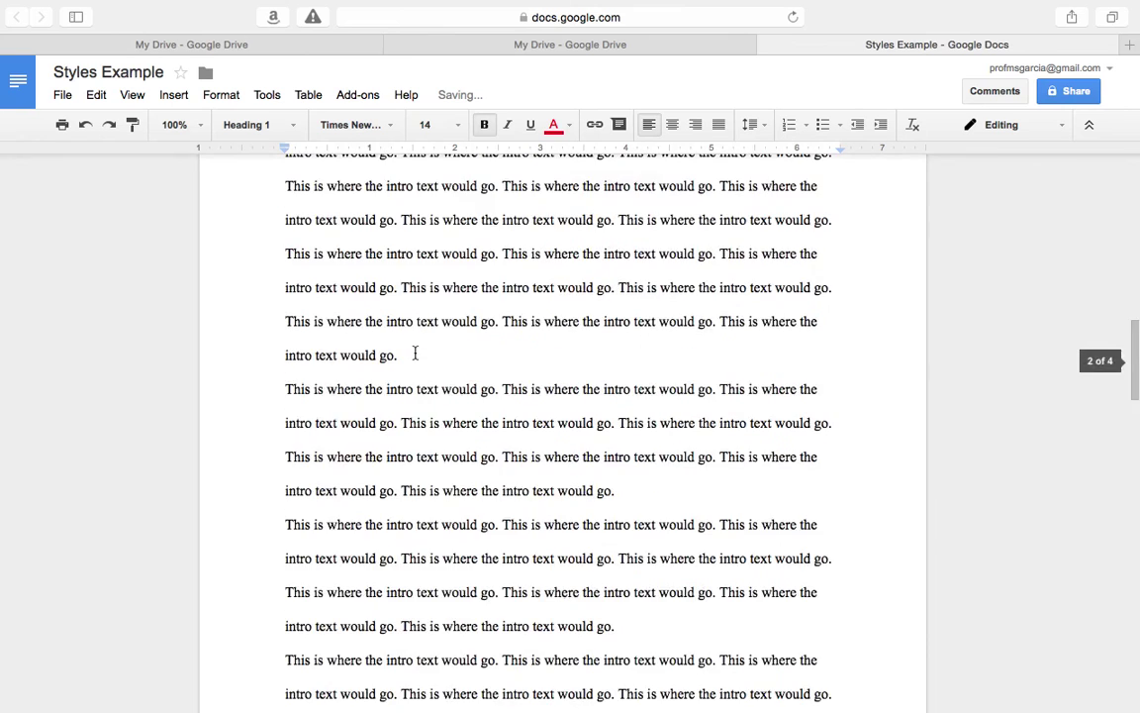
pyautogui.scroll(-10, 416, 353)
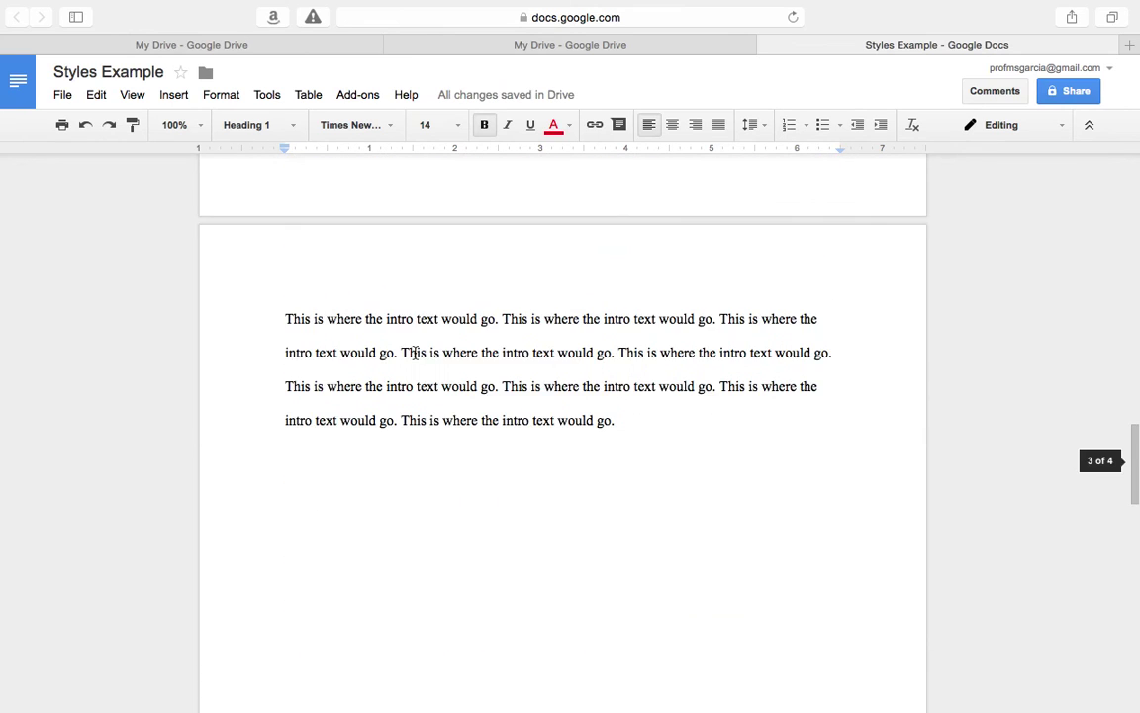
pyautogui.scroll(-8, 416, 354)
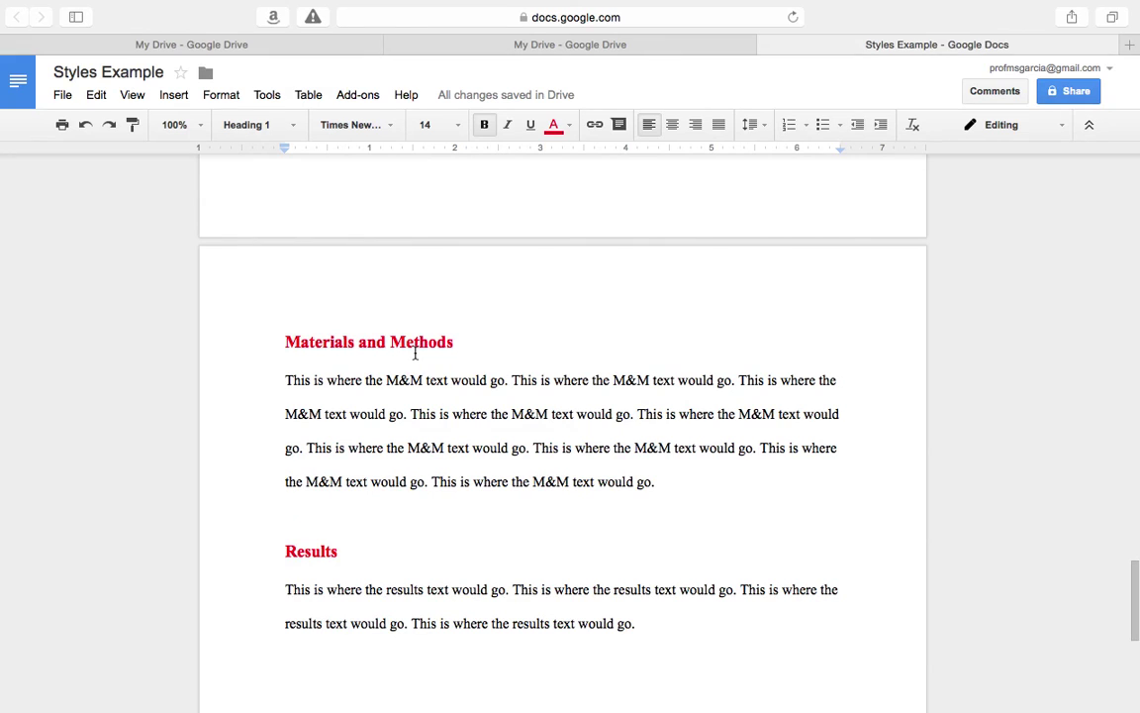
# Undo the Heading 1 style update and the Abstract heading's red text color.
pyautogui.press('super+z')
pyautogui.press('super+z')
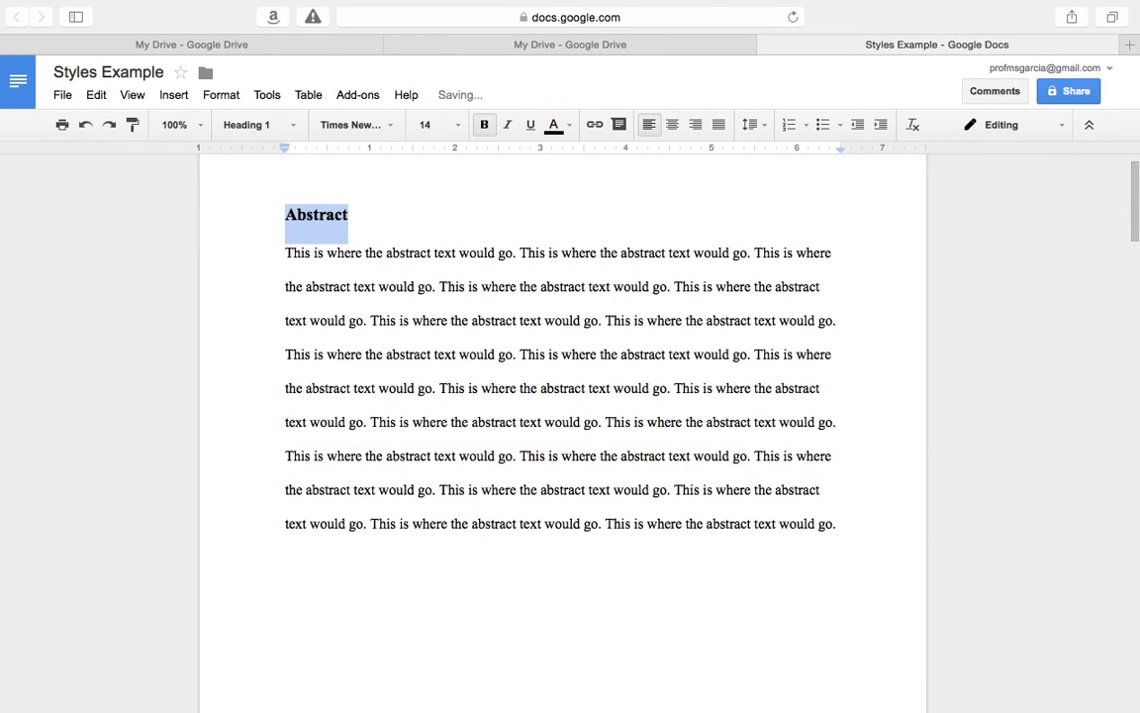
pyautogui.click(441, 354)
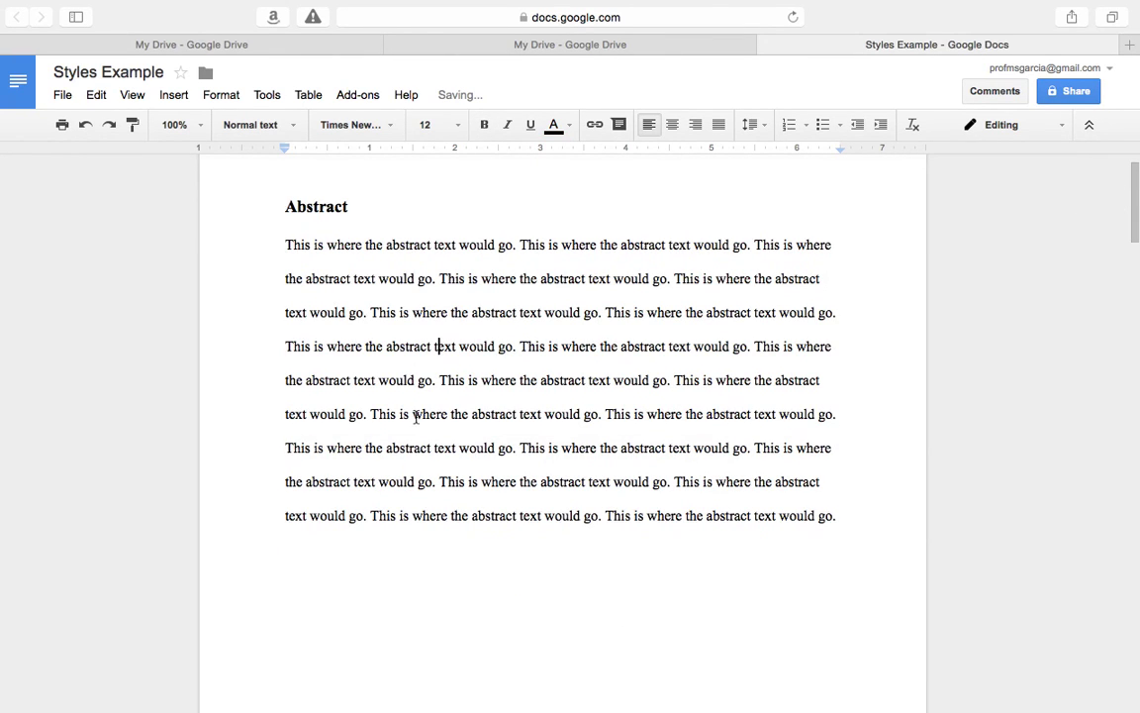
pyautogui.scroll(-10, 416, 417)
pyautogui.scroll(-10, 416, 417)
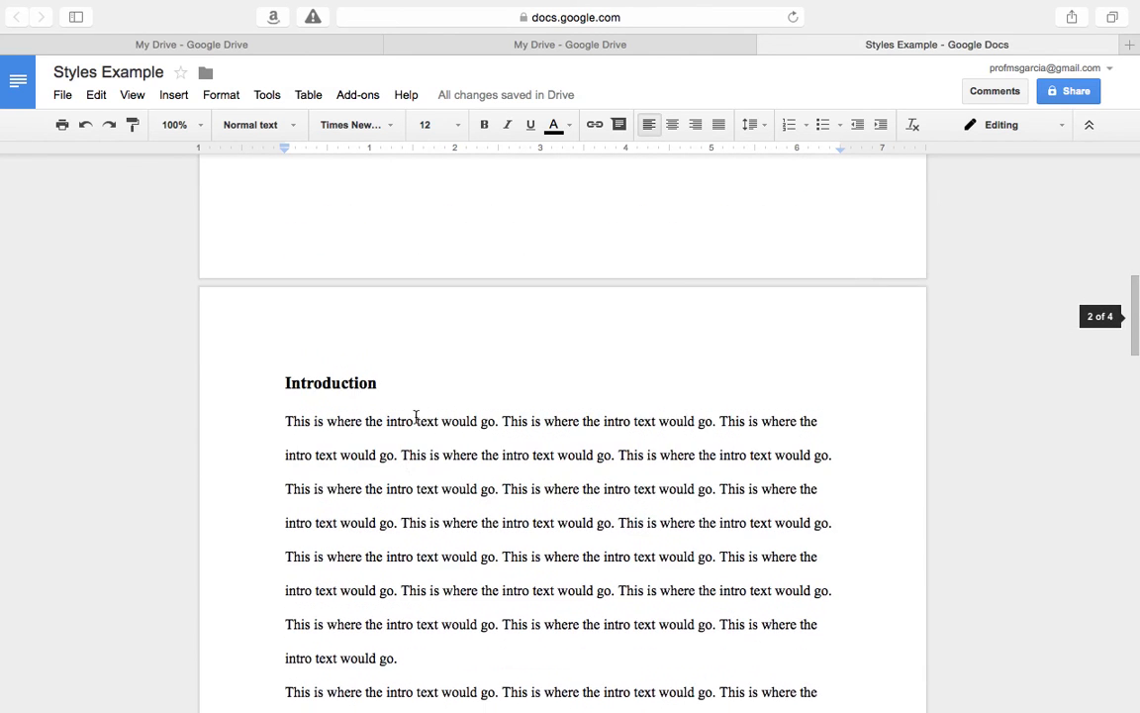
pyautogui.scroll(-1, 404, 465)
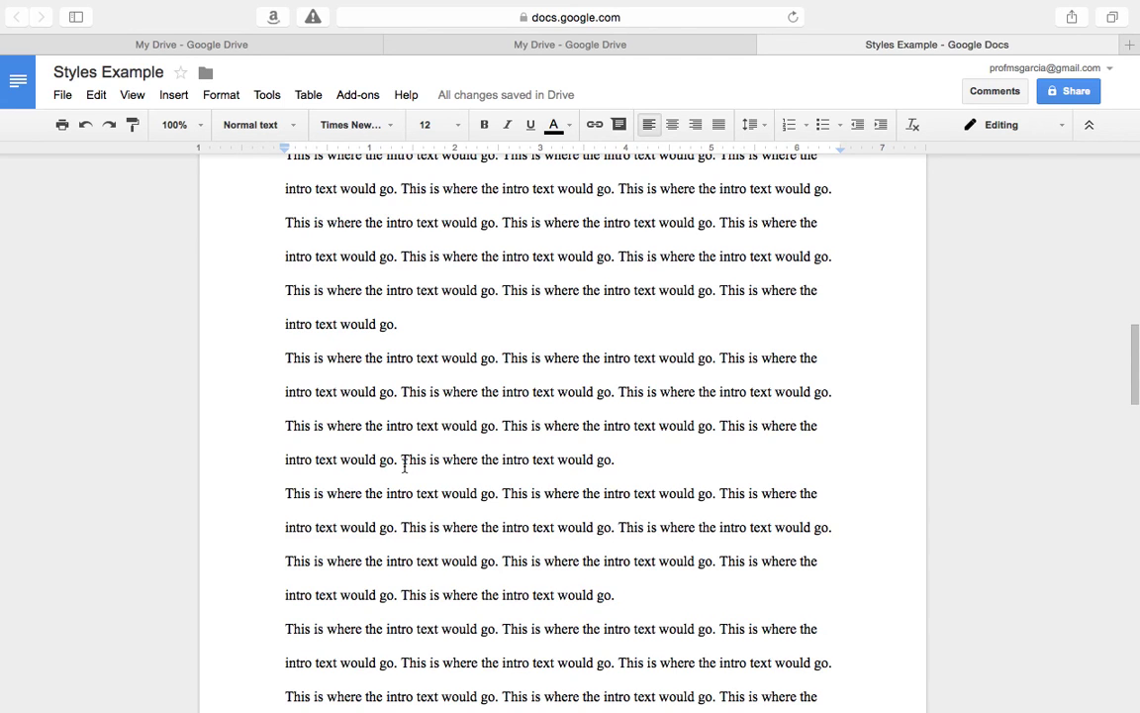
pyautogui.hotkey('ctrl', 'Left')
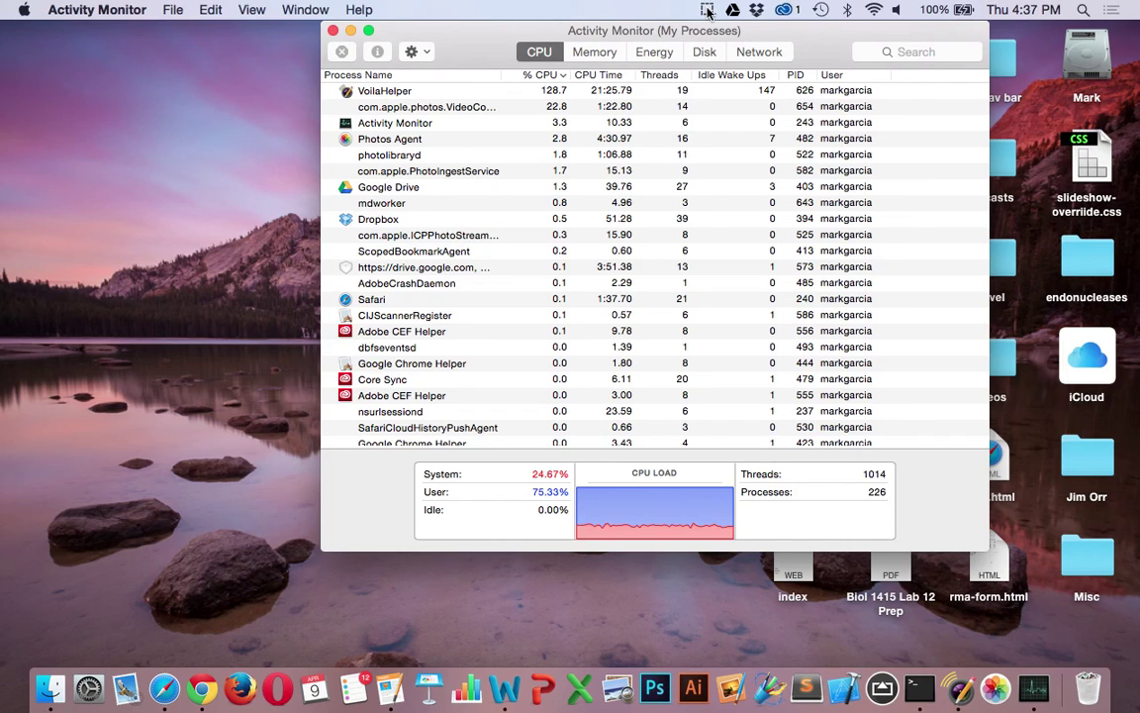
pyautogui.click(708, 12)
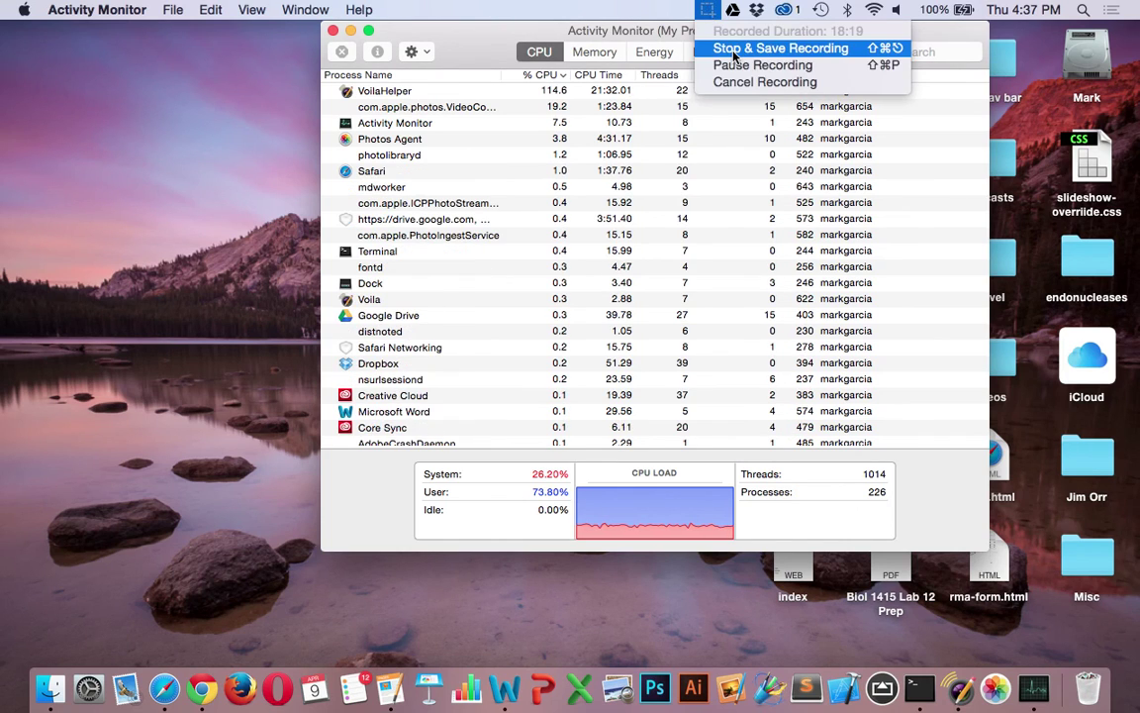